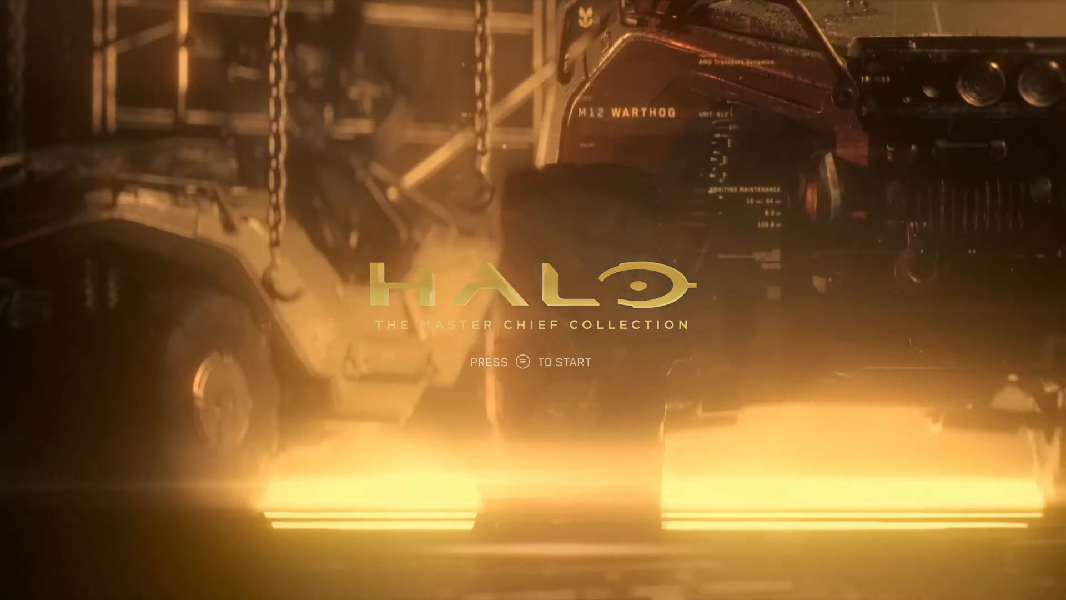
- Start Halo: The Master Chief Collection and dismiss the Message of the Day to reach the main menu
key(Return)
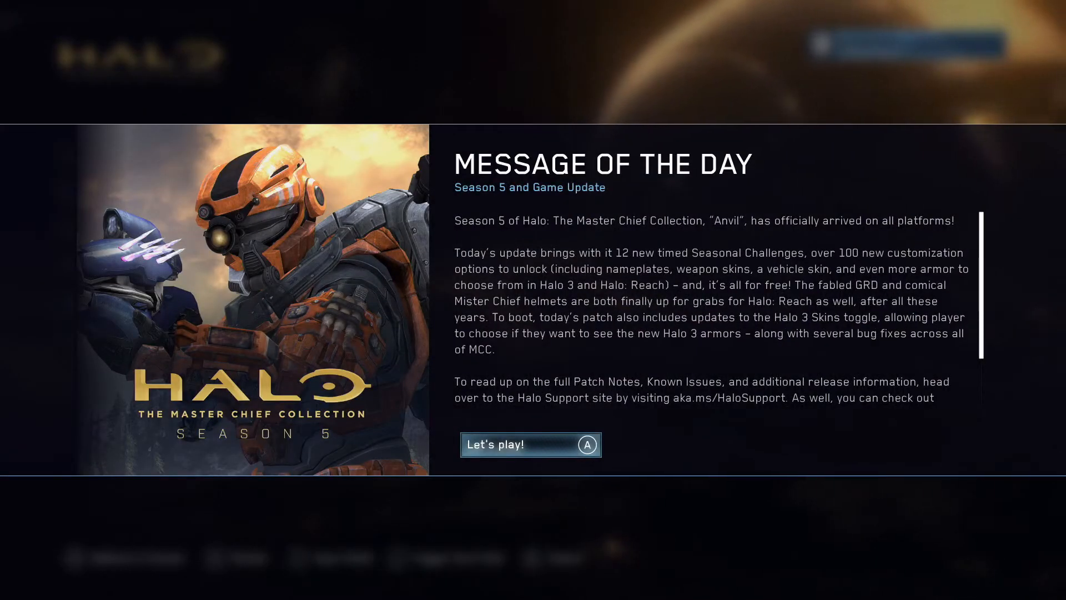
key(Return)
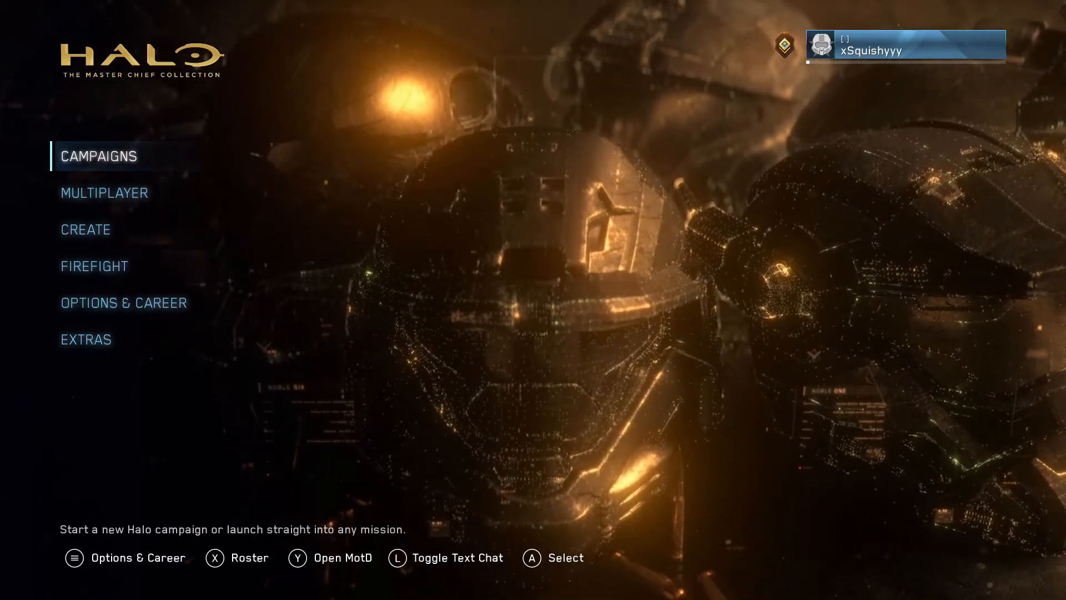
key(Down)
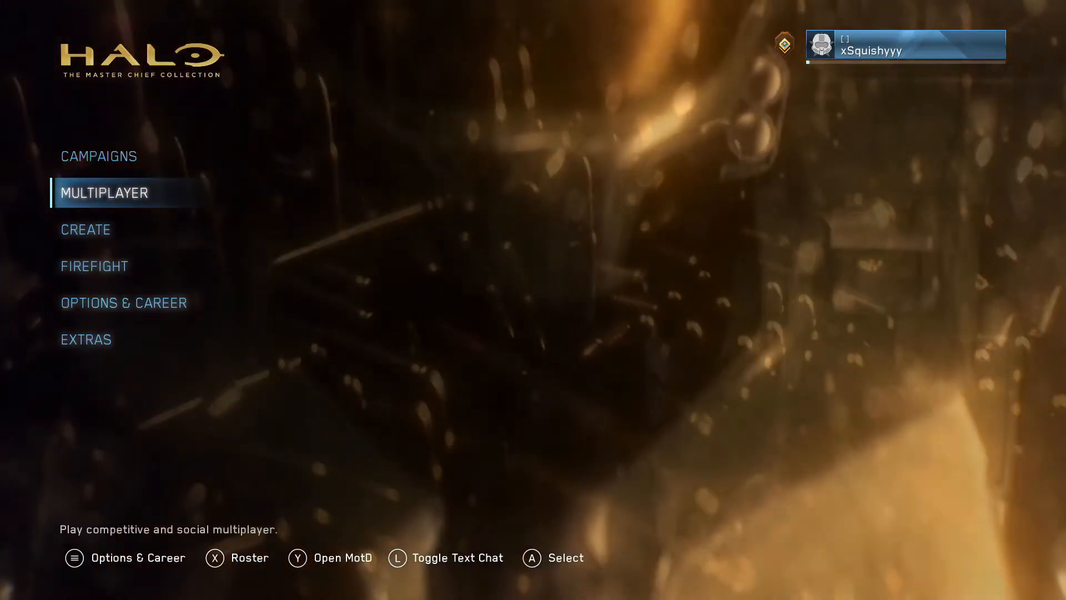
key(Up)
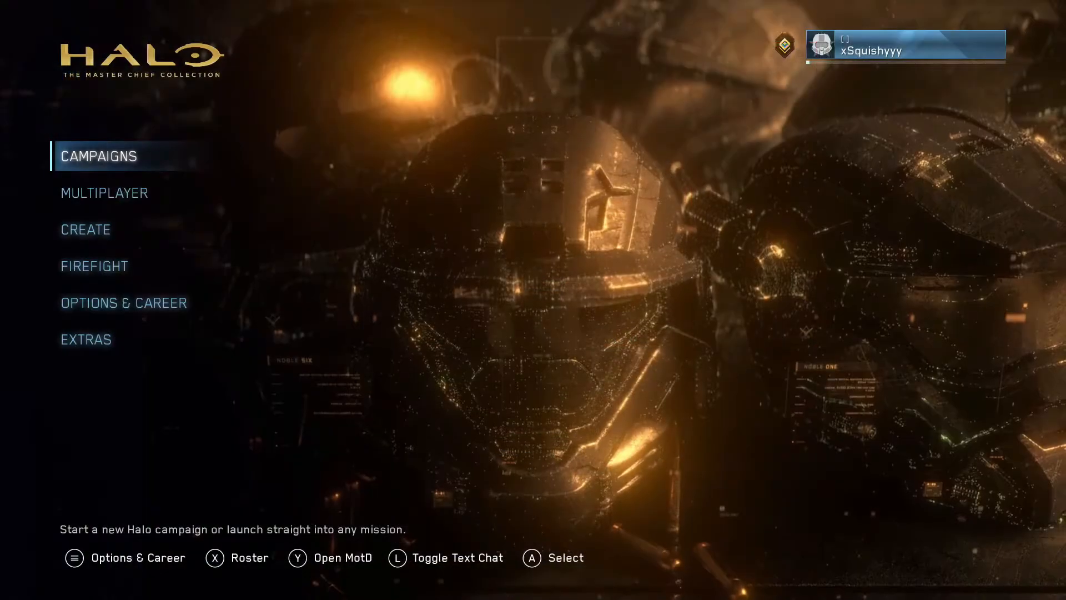
click(340, 400)
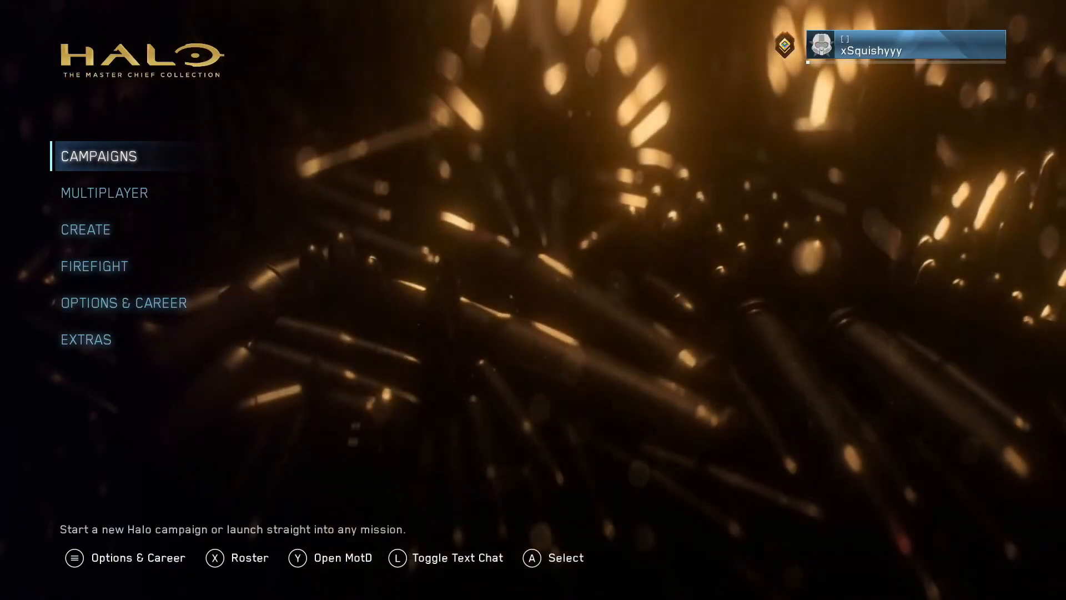
click(344, 387)
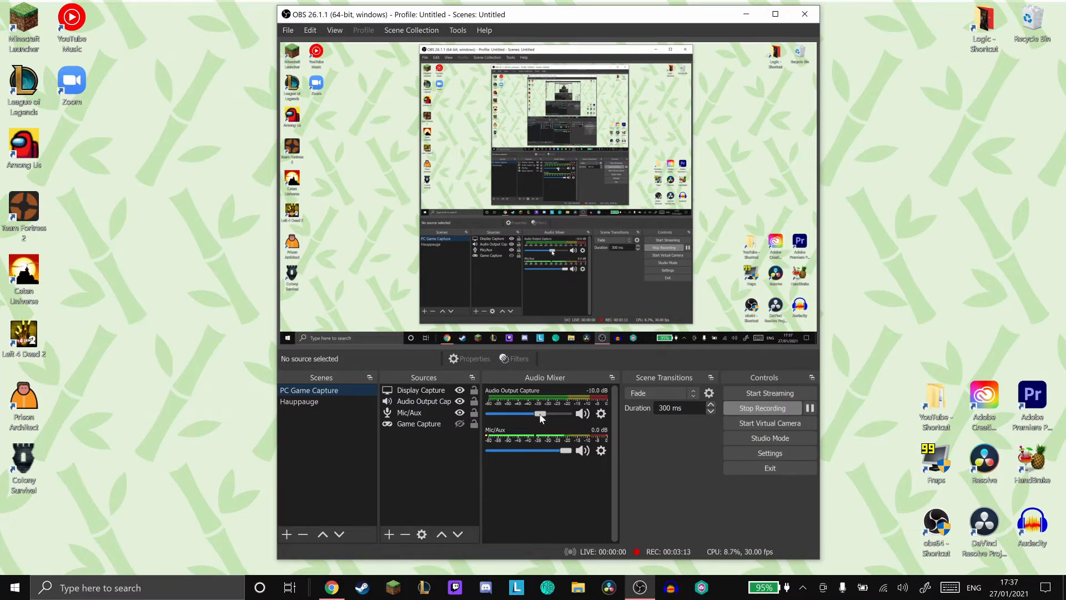
click(352, 399)
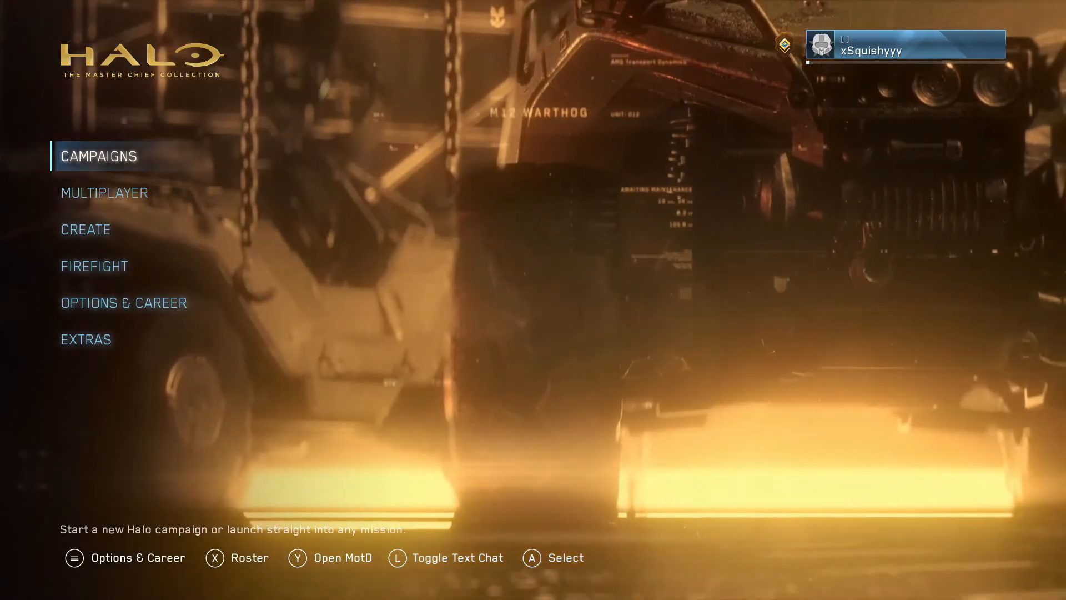
click(354, 389)
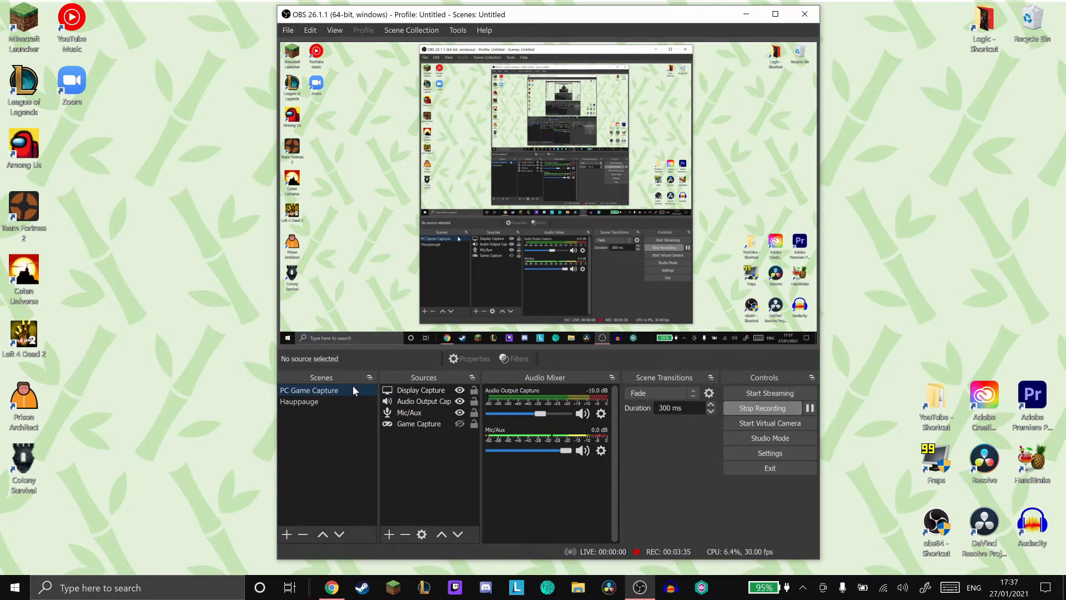
- Examine the Compressor, Noise Gate, Noise Suppression and Gain filters applied to the Mic/Aux source, and close the filters
click(601, 451)
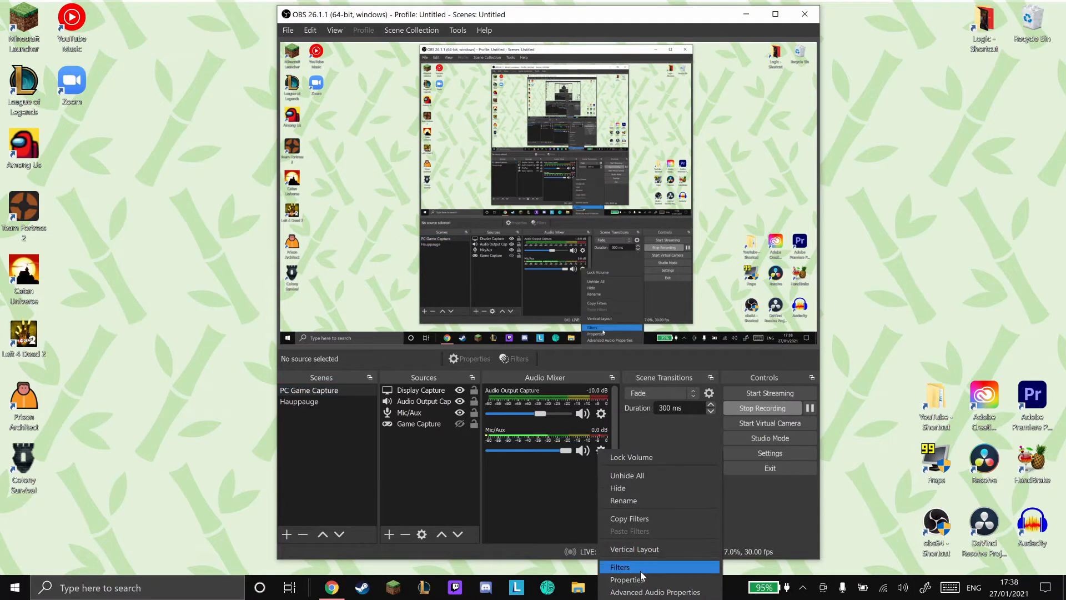
click(637, 567)
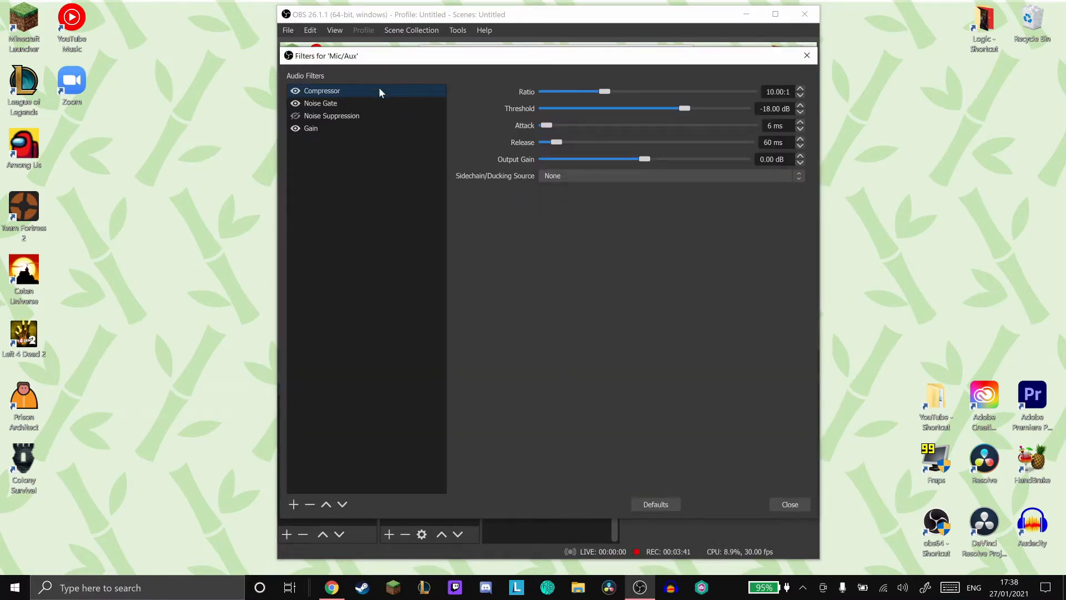
click(369, 102)
click(336, 118)
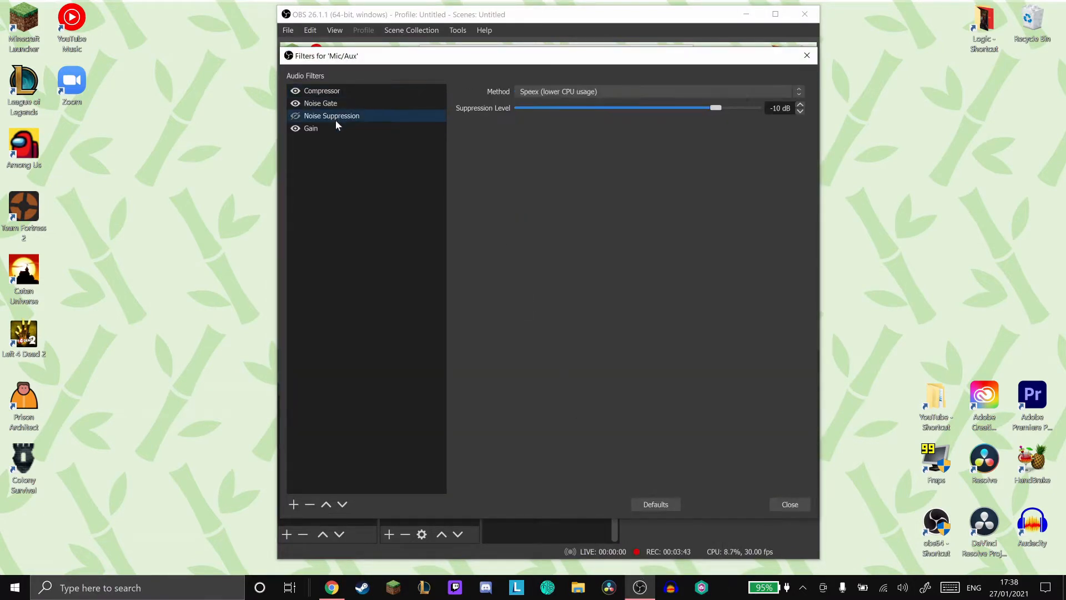
click(330, 128)
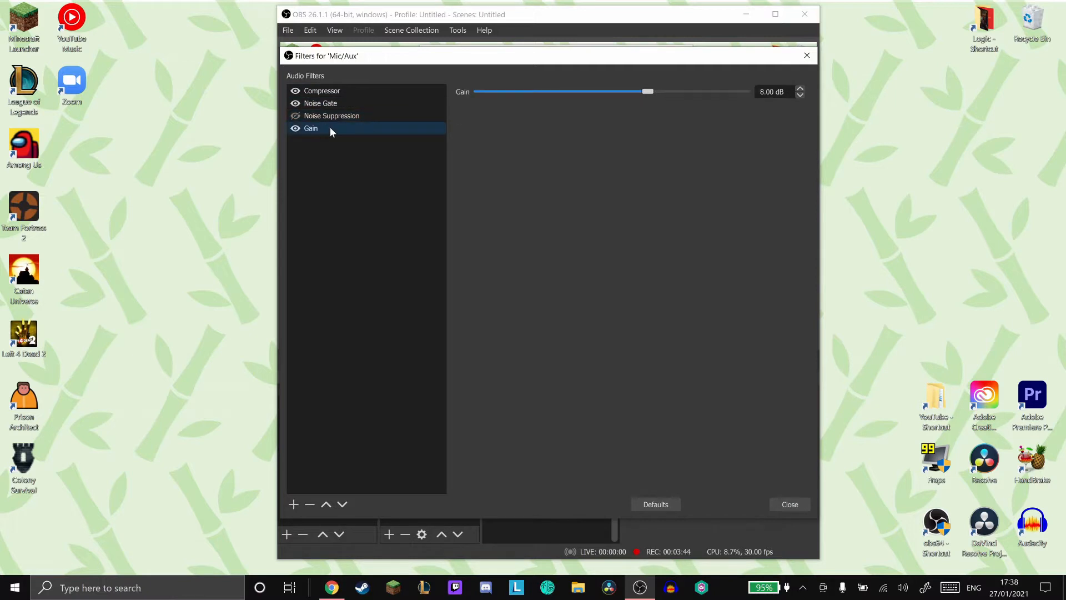
click(340, 95)
click(793, 504)
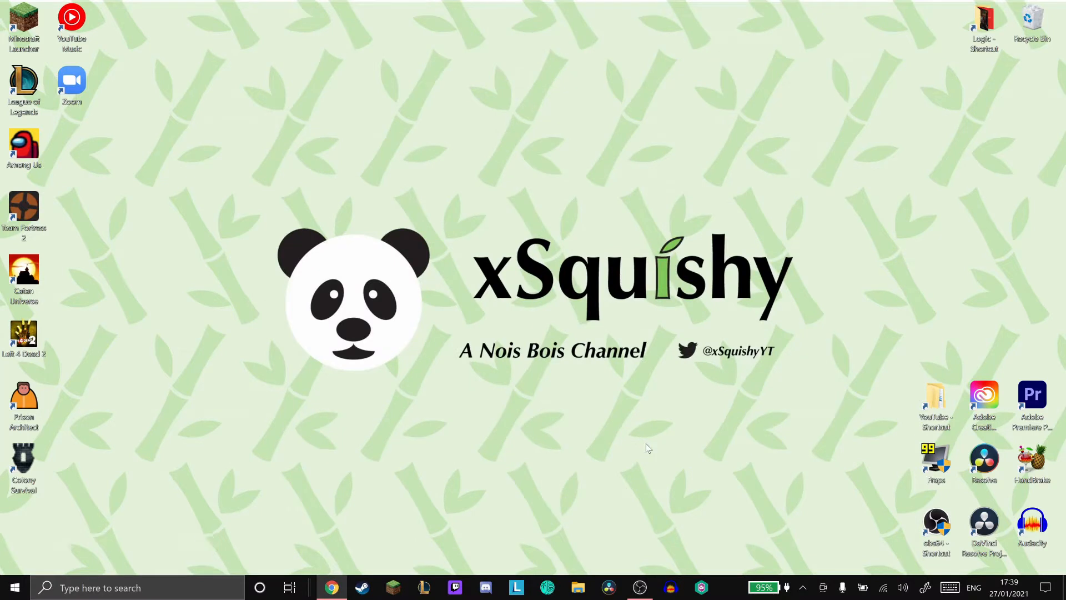
- Switch to DaVinci Resolve and look through the existing project folders
click(611, 590)
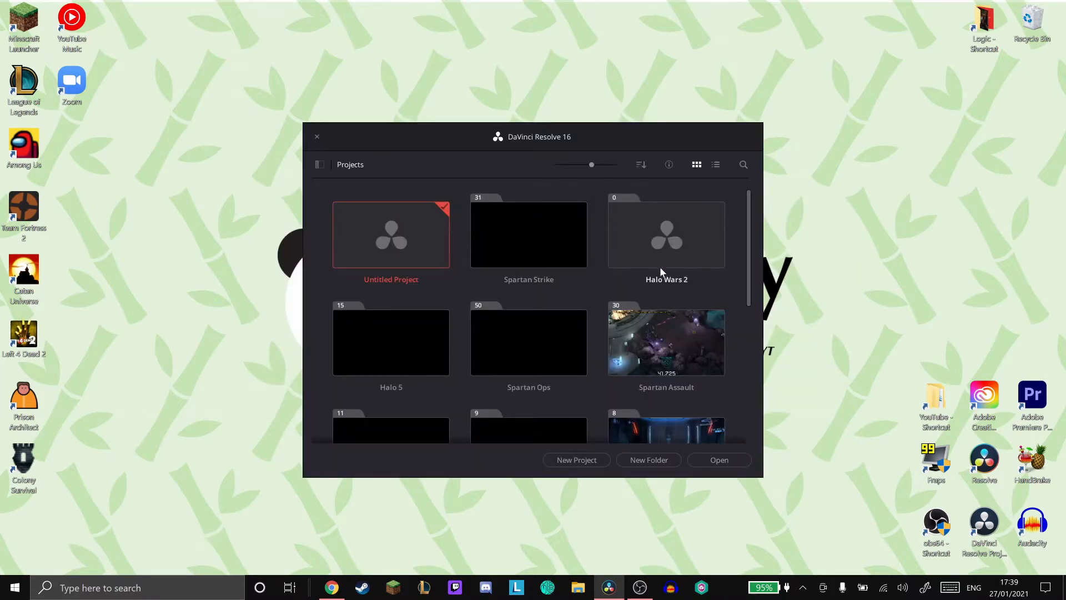
scroll(659, 247, down, 2)
scroll(658, 324, down, 2)
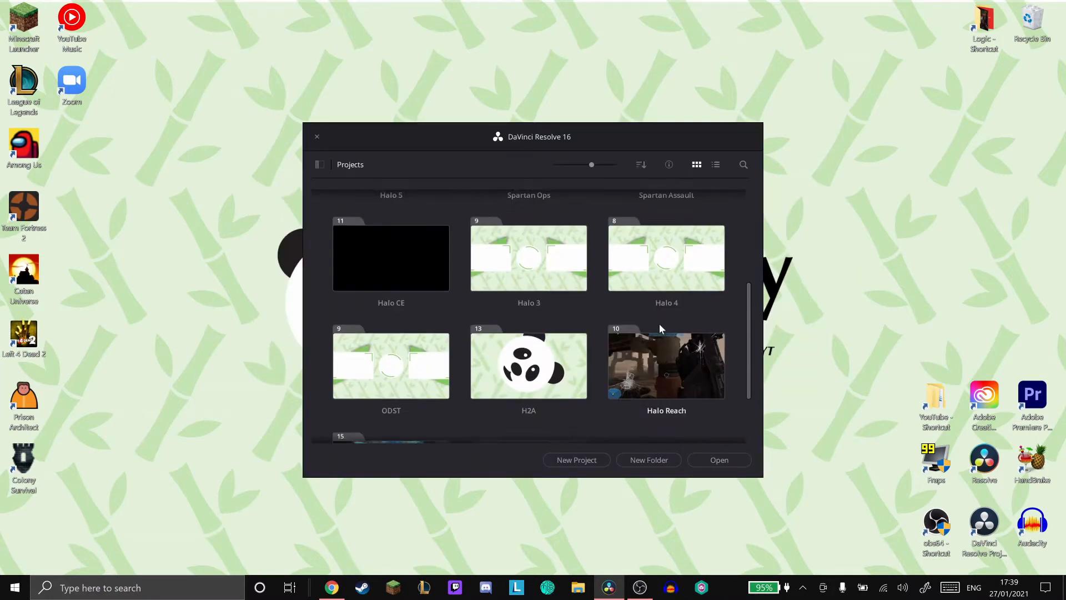
scroll(512, 385, down, 2)
click(557, 389)
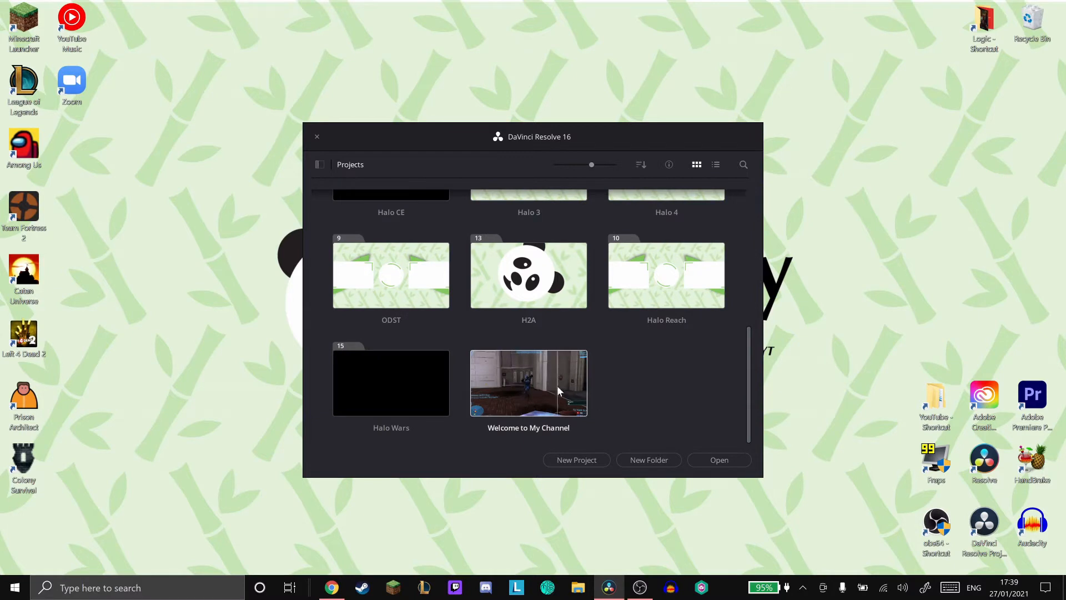
click(646, 381)
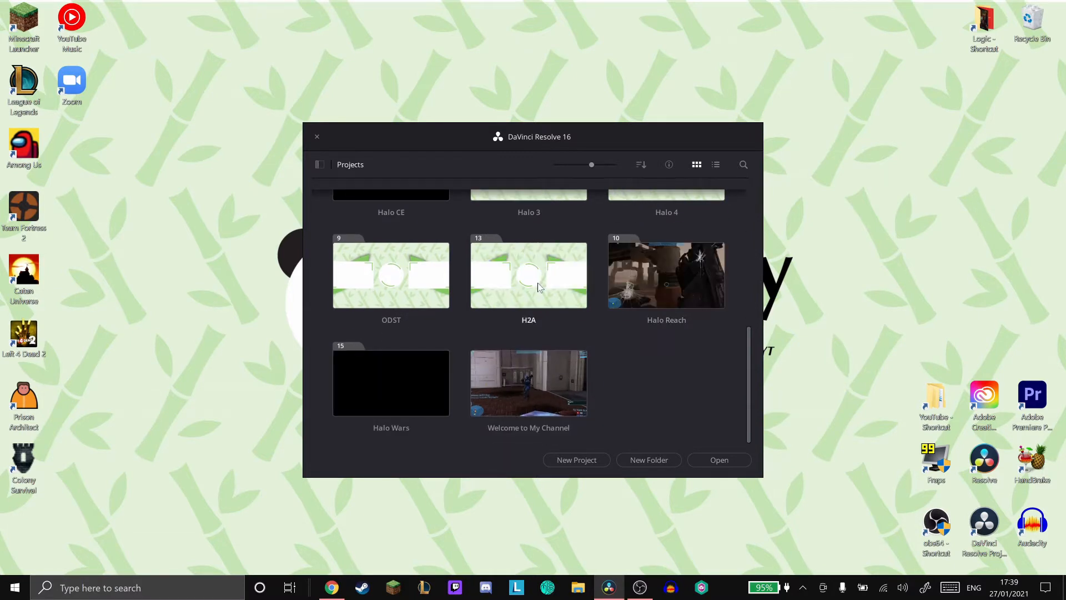
scroll(389, 305, up, 1)
scroll(524, 253, up, 6)
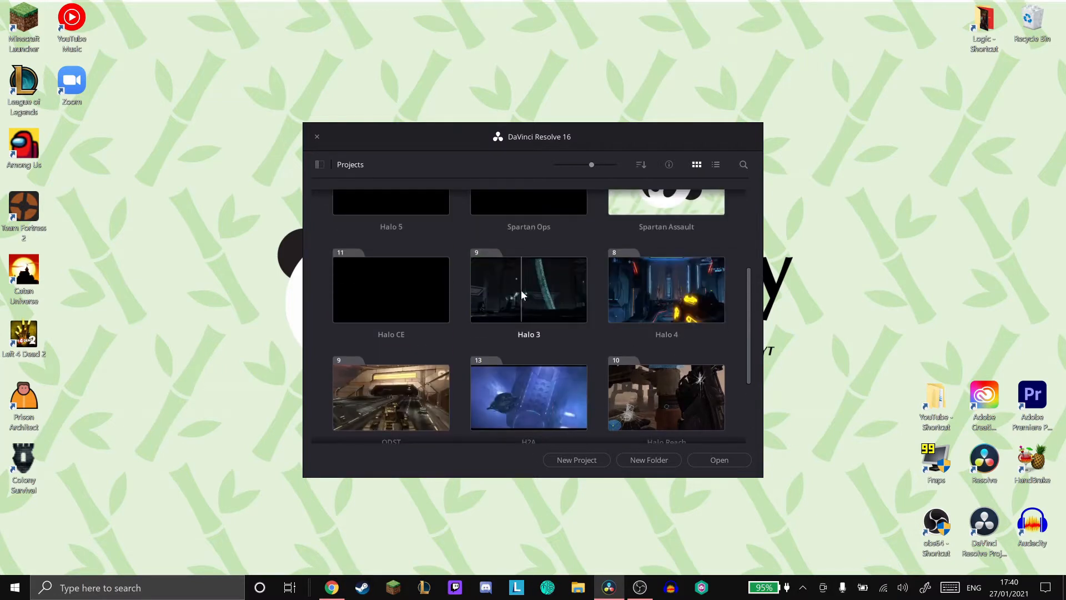
scroll(676, 291, up, 1)
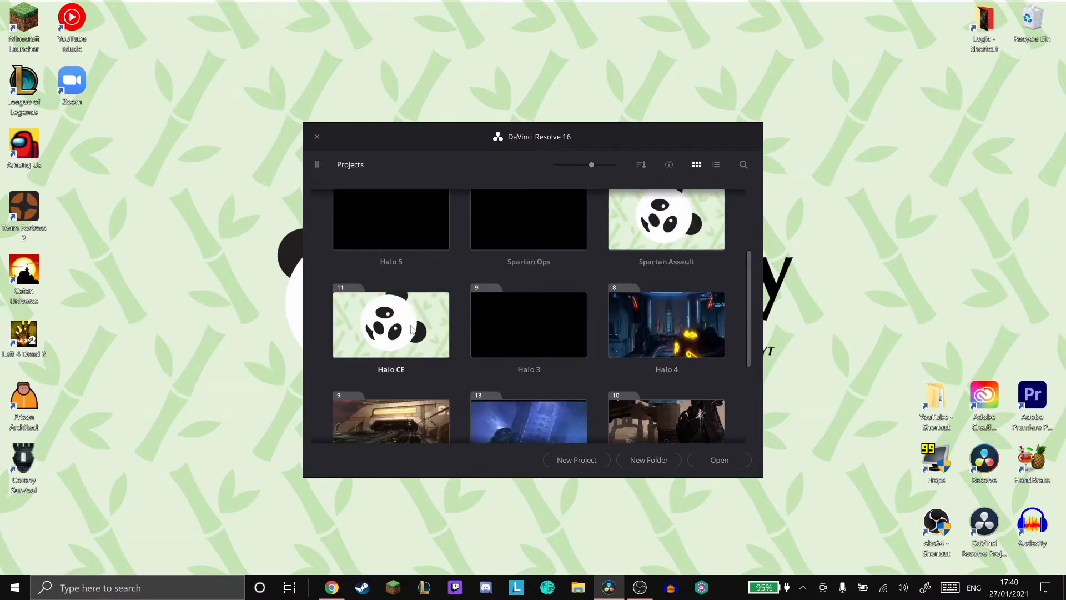
scroll(411, 329, up, 3)
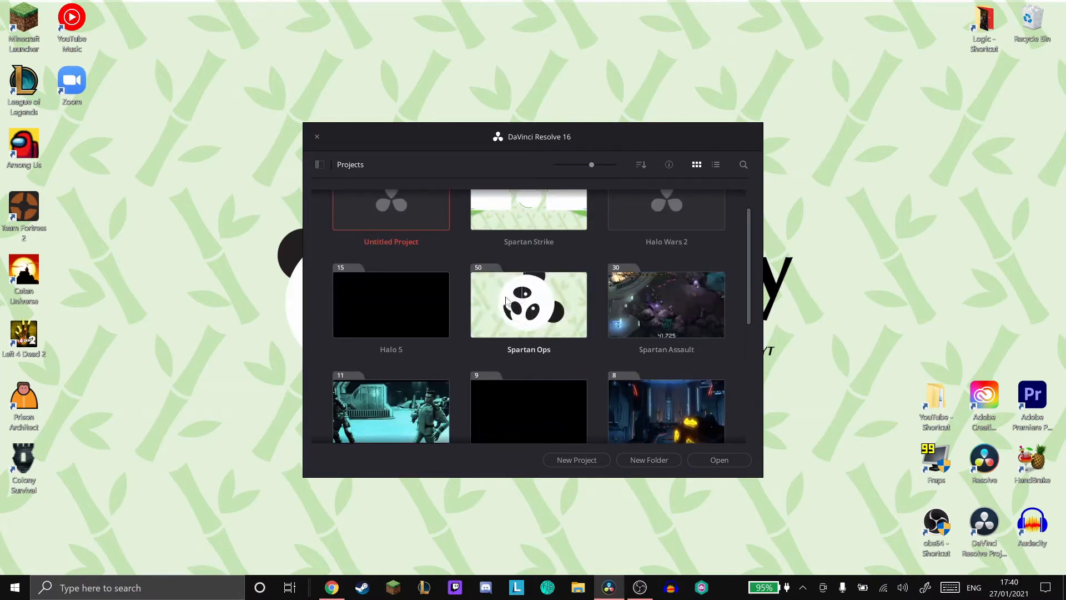
scroll(524, 298, up, 1)
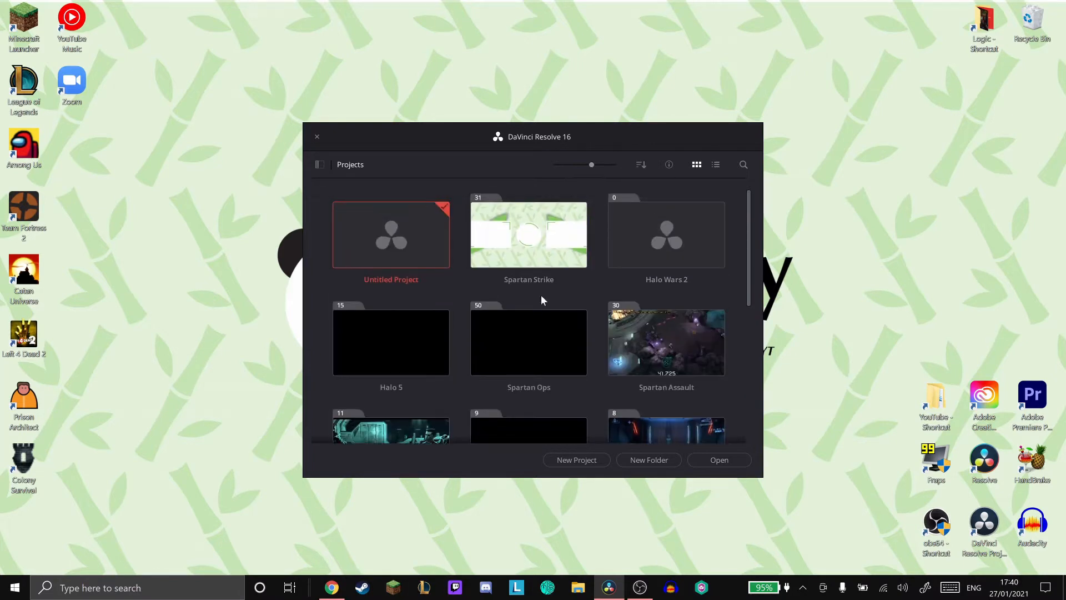
- Create a project named AtN-5 in the Awakening the Nightmare folder inside Halo Wars 2
double_click(682, 234)
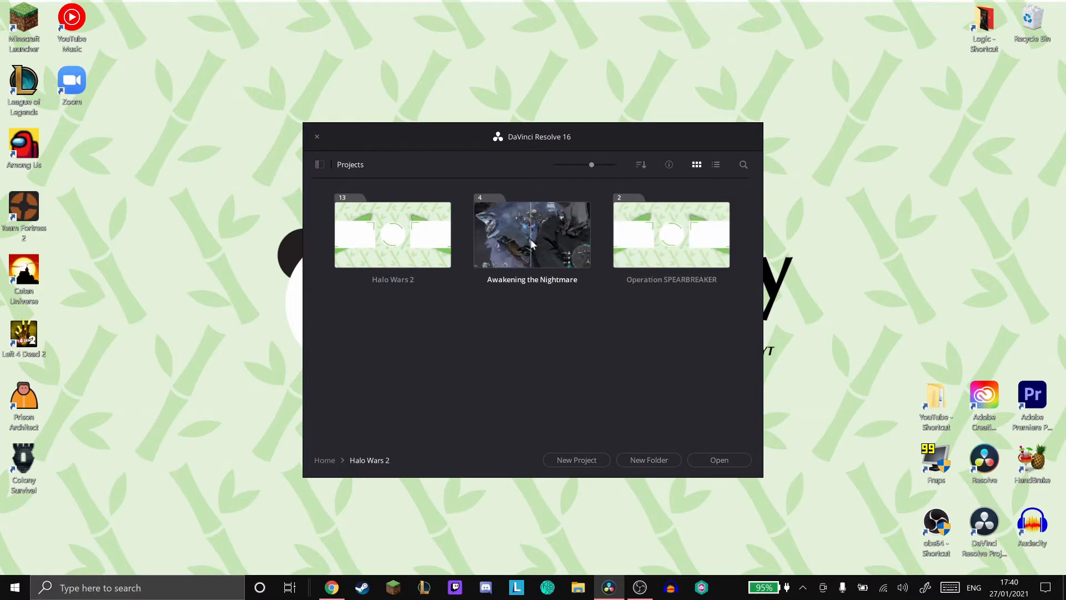
double_click(532, 244)
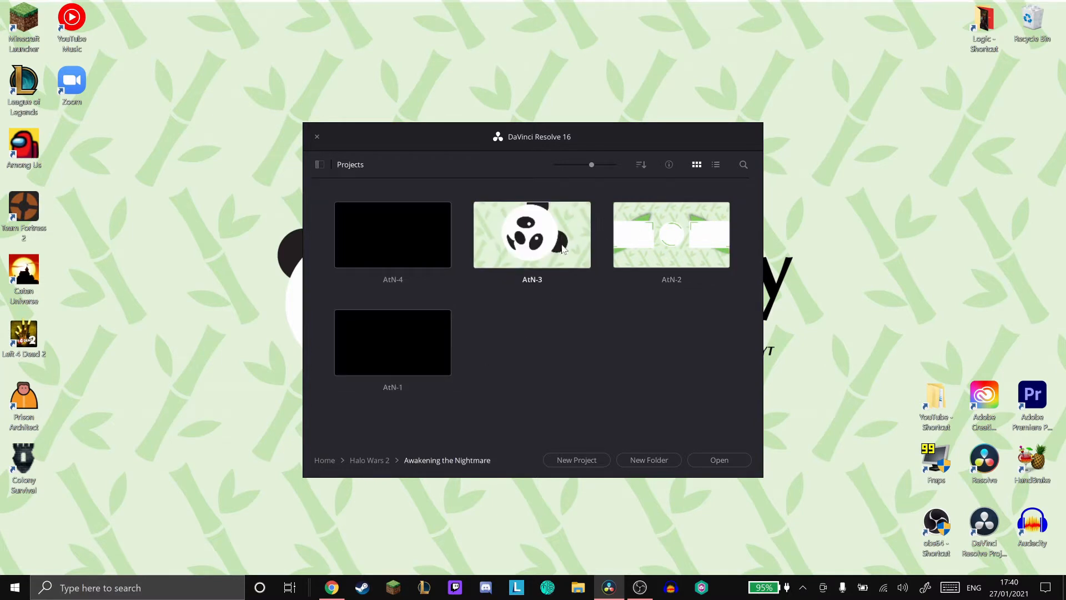
click(592, 459)
text(AtN-5)
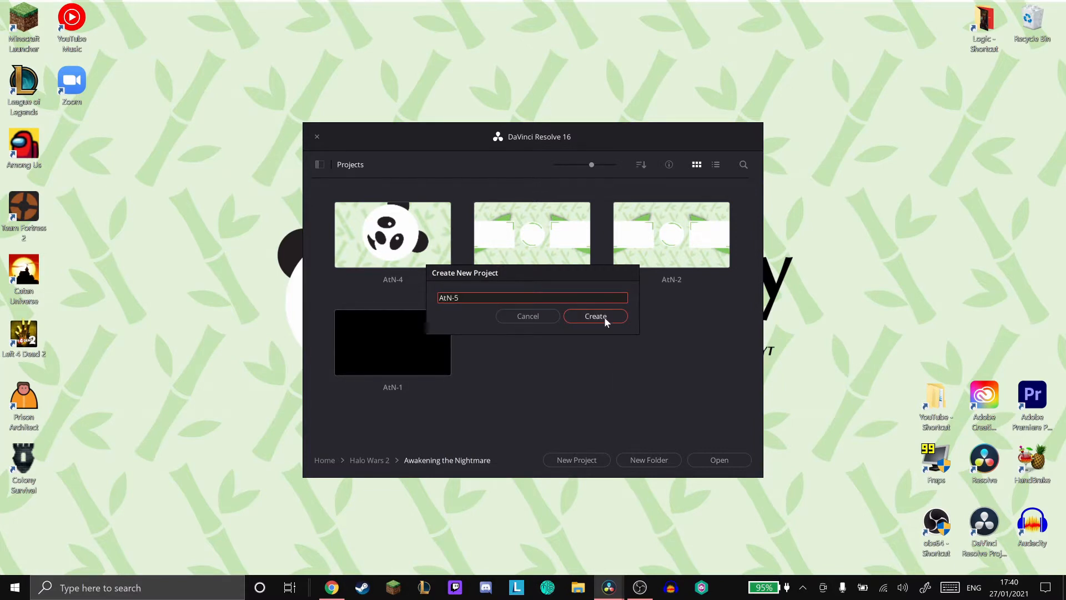
click(604, 318)
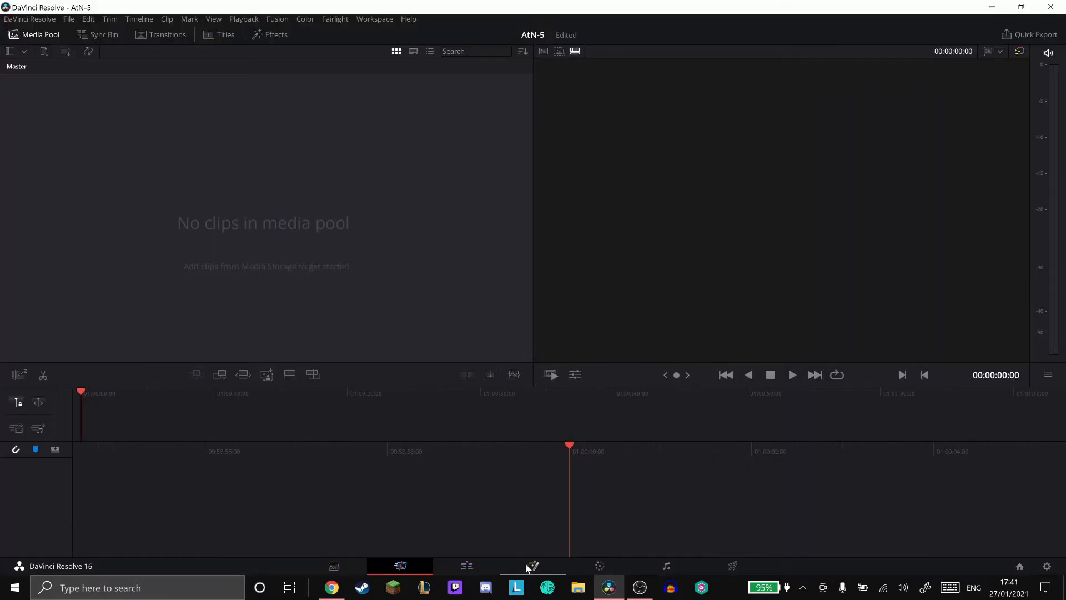
- Switch to the Edit page and load the YouTube Settings preset in the project settings
click(471, 566)
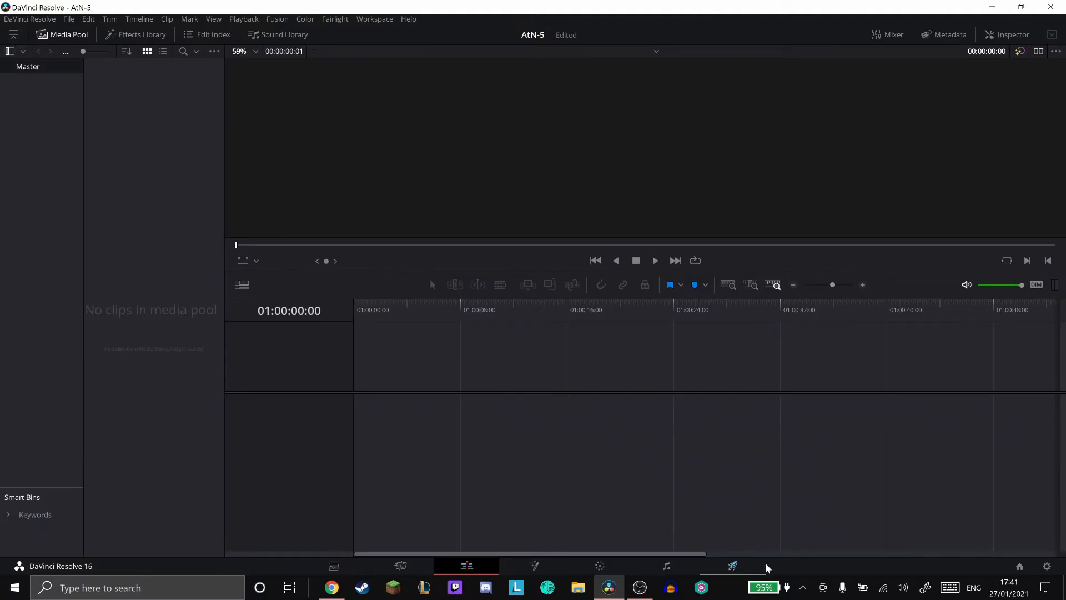
click(1047, 567)
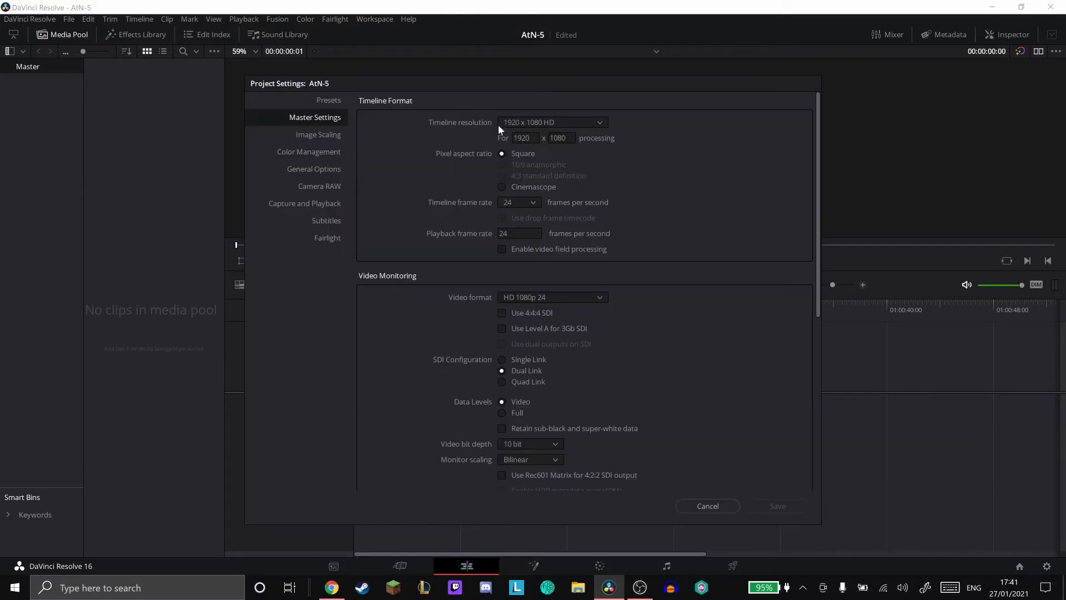
click(312, 100)
click(411, 169)
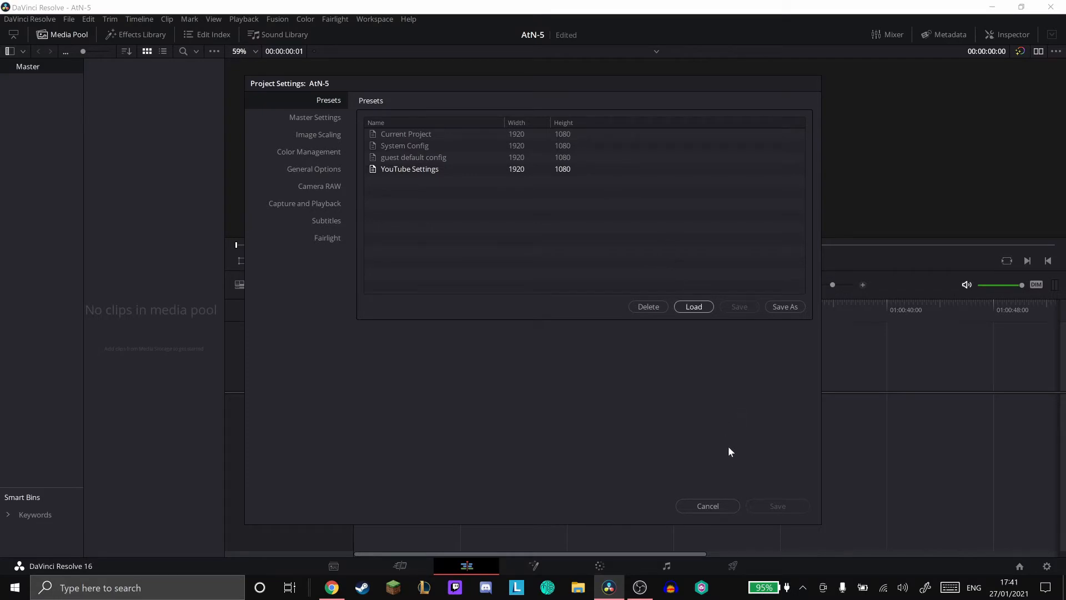
click(708, 506)
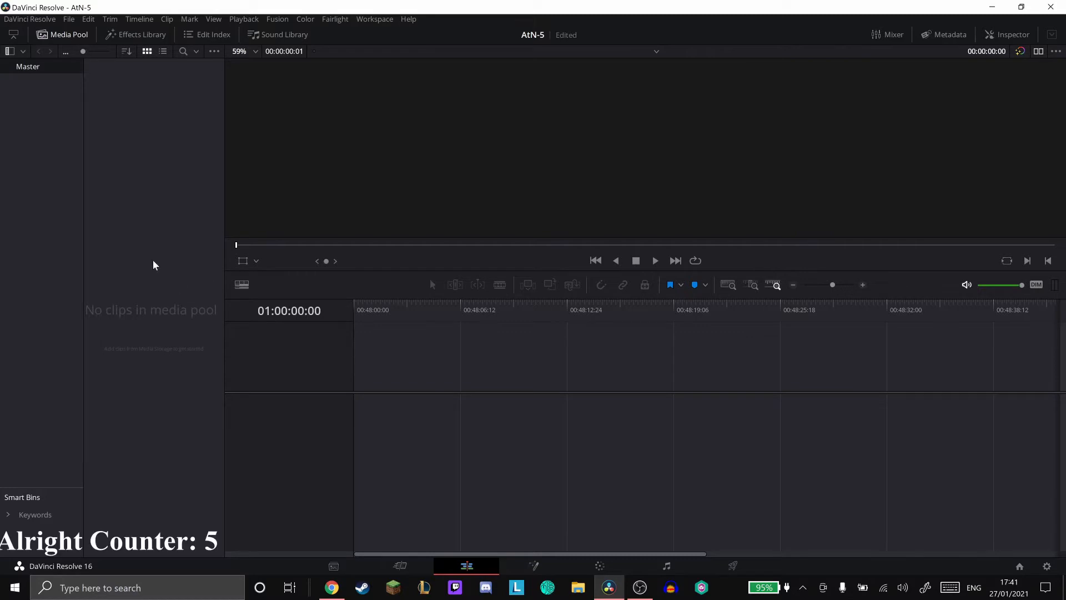
click(69, 18)
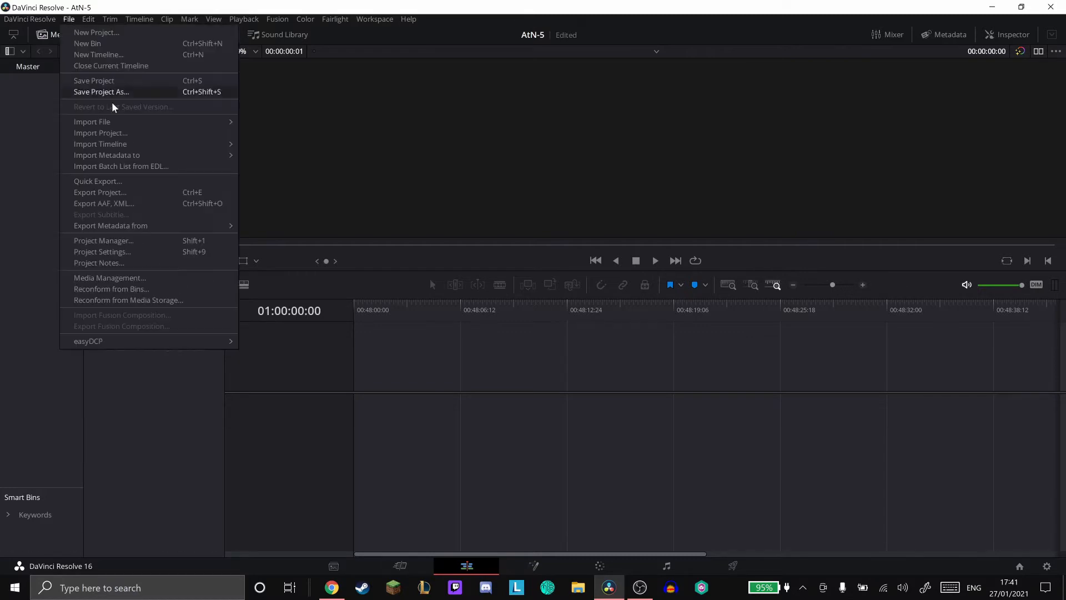
mouse_move(115, 124)
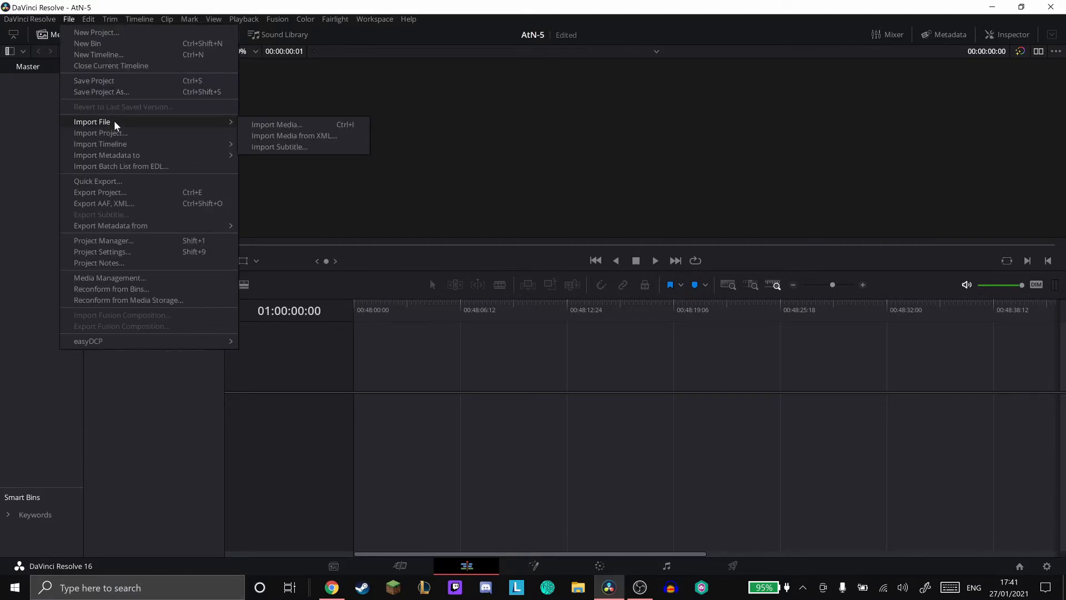
click(316, 126)
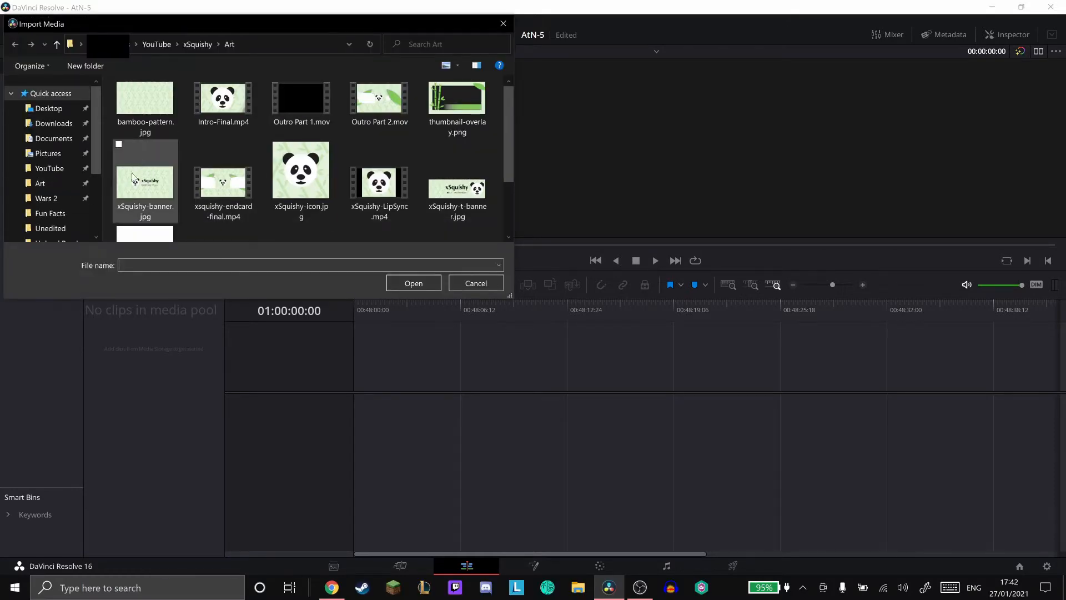
key(Escape)
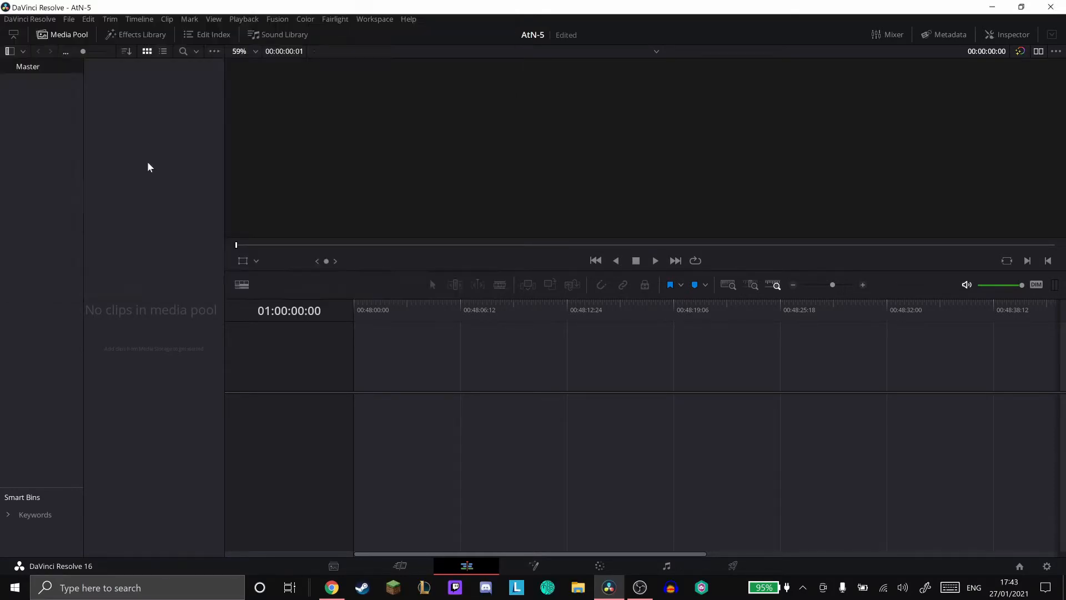
- Import the gameplay recording AtN 5.mp4 from the Wars 2 folder into the media pool
click(71, 17)
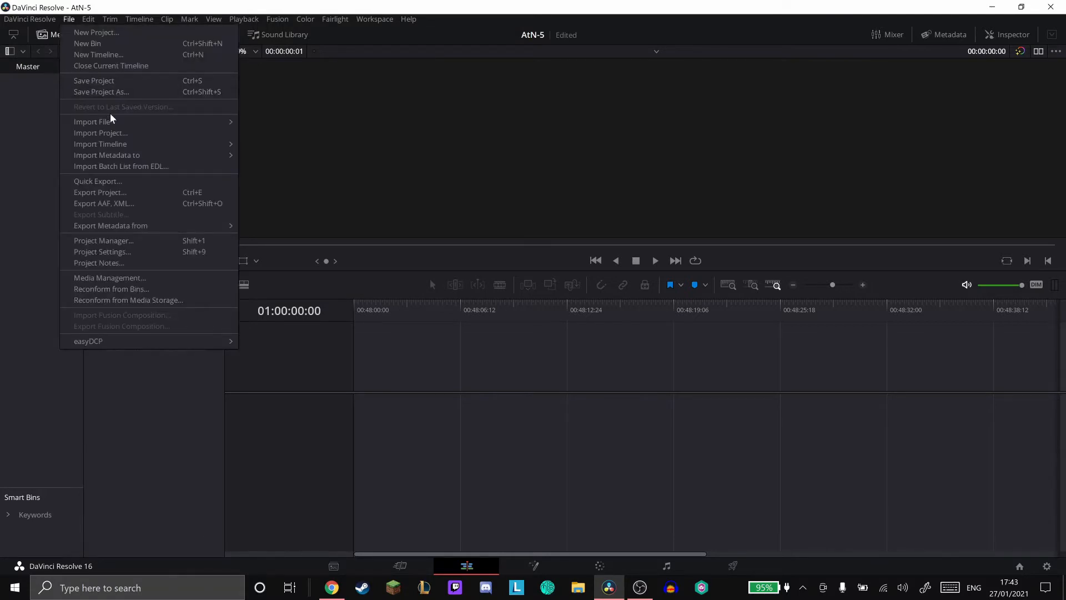
mouse_move(108, 121)
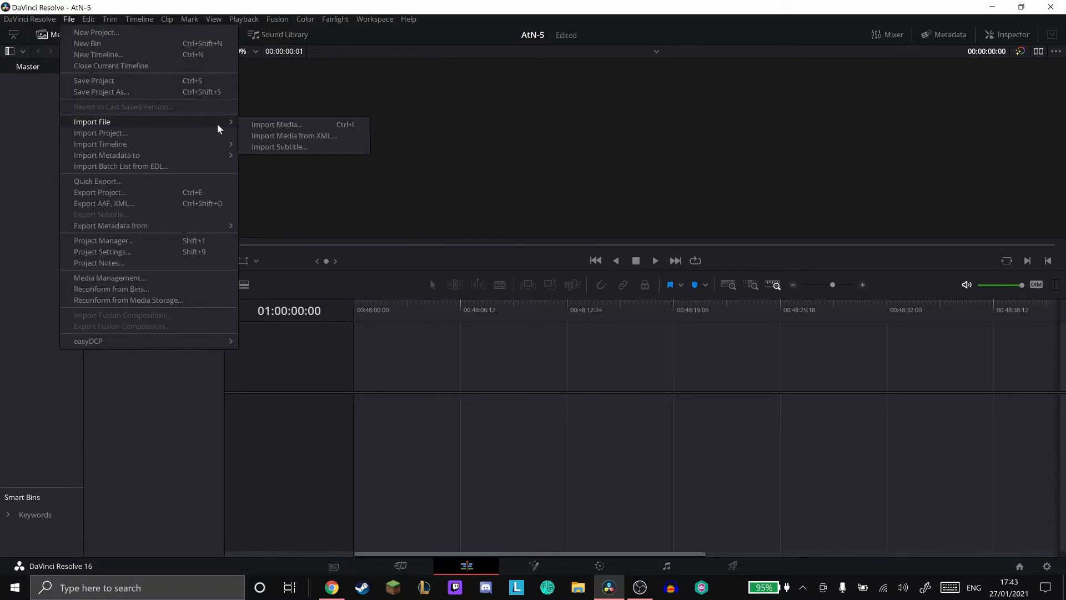
click(316, 123)
click(55, 199)
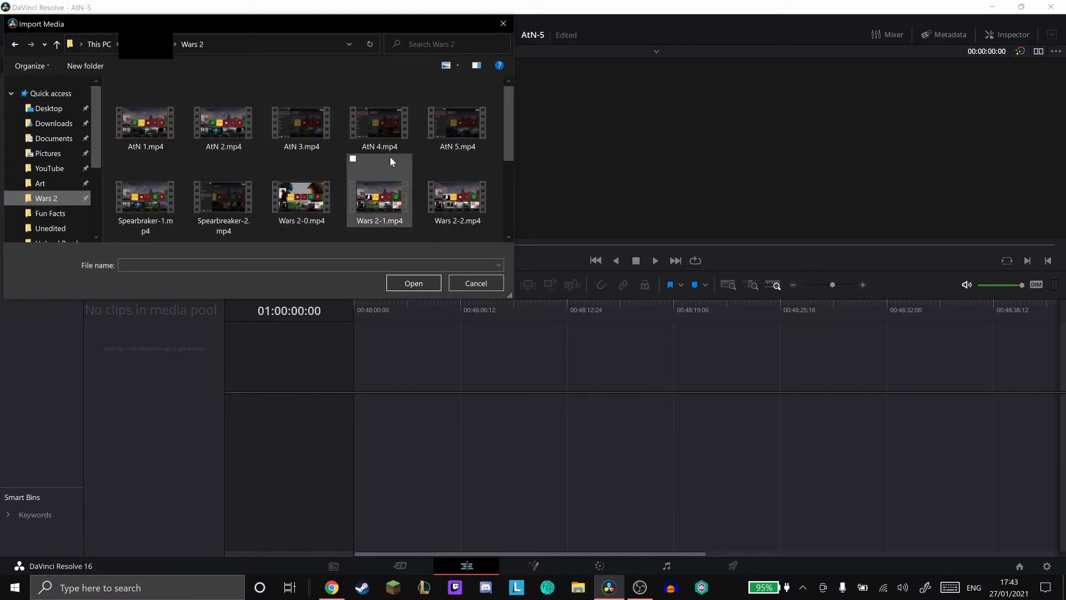
click(437, 128)
double_click(444, 121)
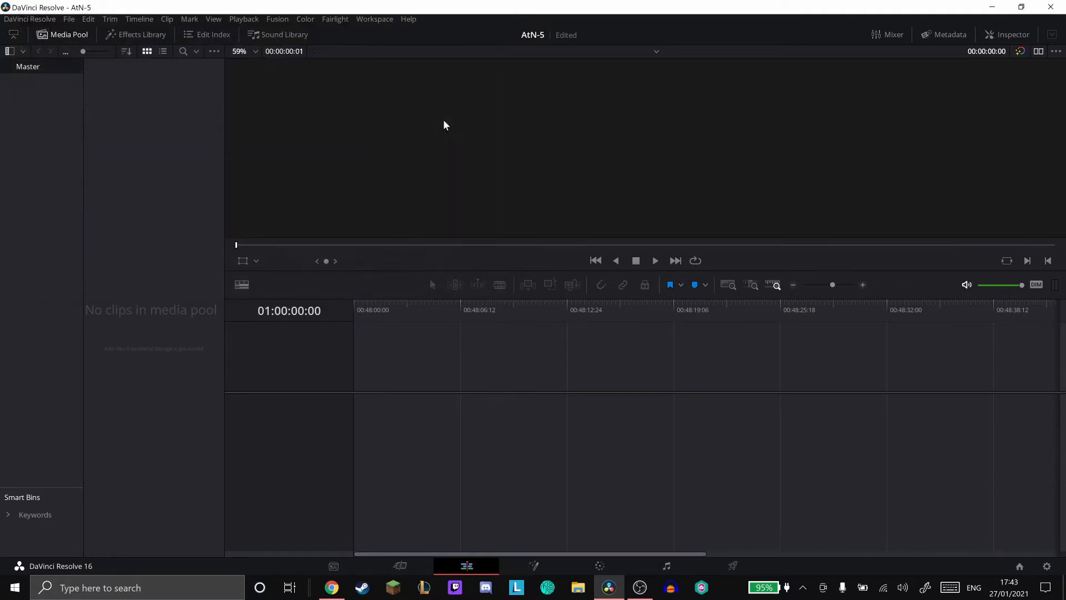
- Import Intro-Final.mp4, Outro Part 1.mov and Outro Part 2.mov from the Art folder into the media pool
click(68, 19)
mouse_move(89, 120)
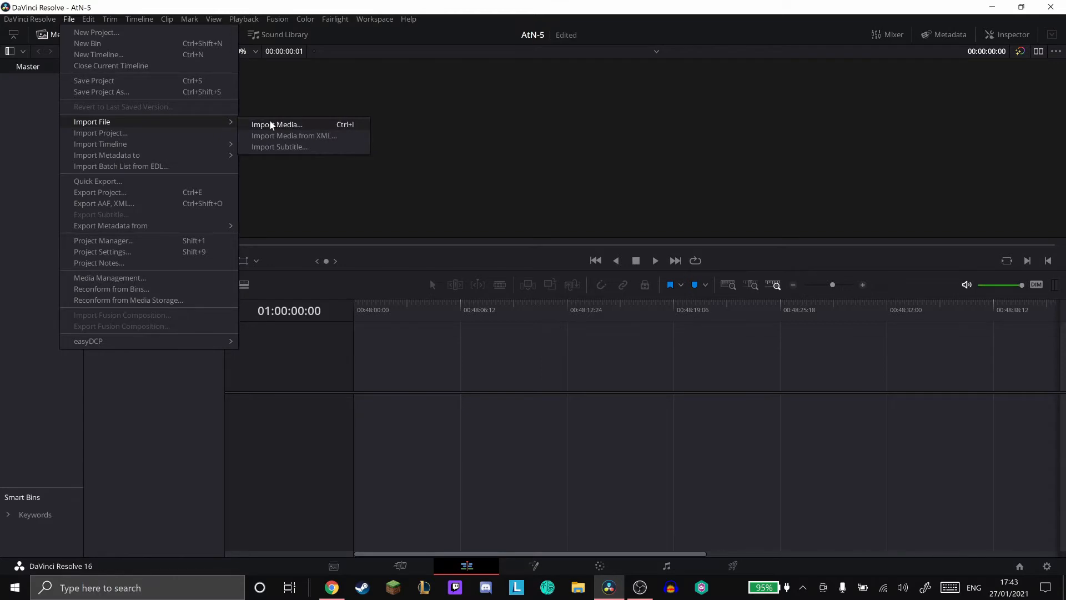
click(269, 119)
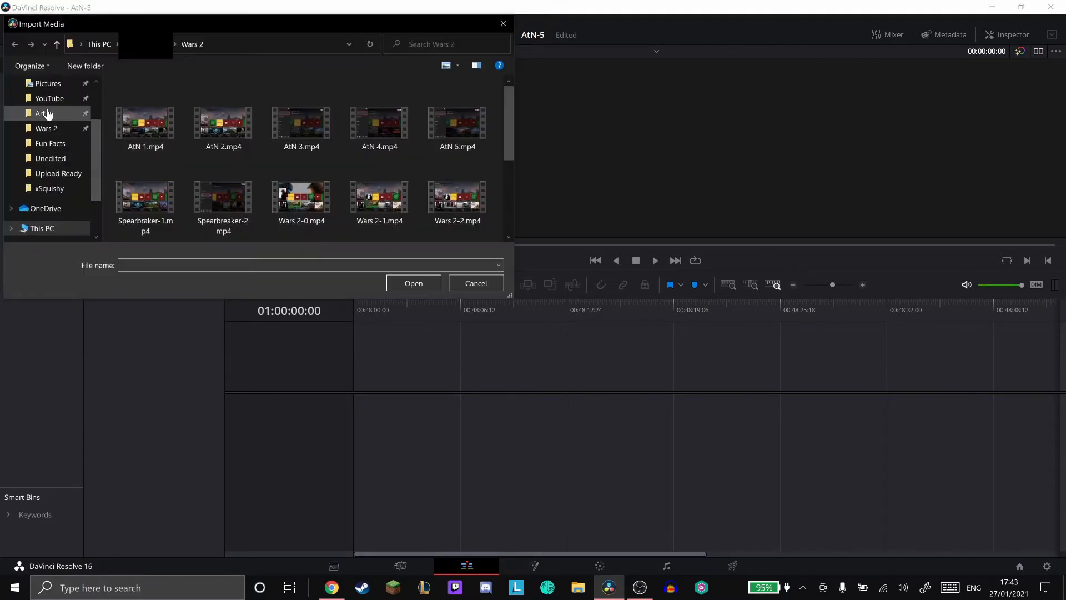
click(72, 113)
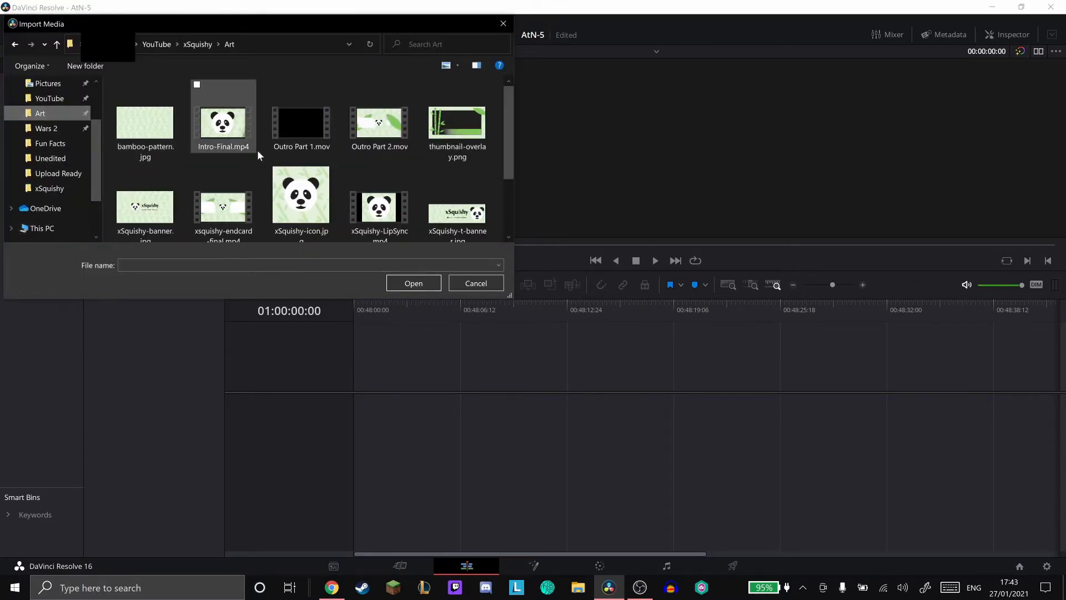
scroll(278, 150, down, 2)
scroll(205, 172, up, 2)
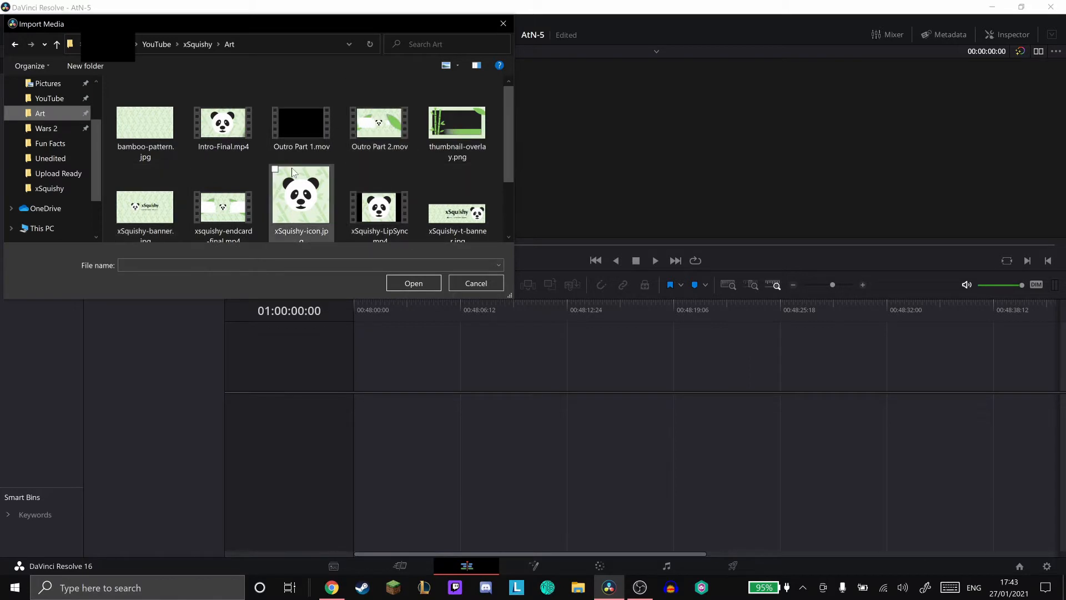
click(236, 133)
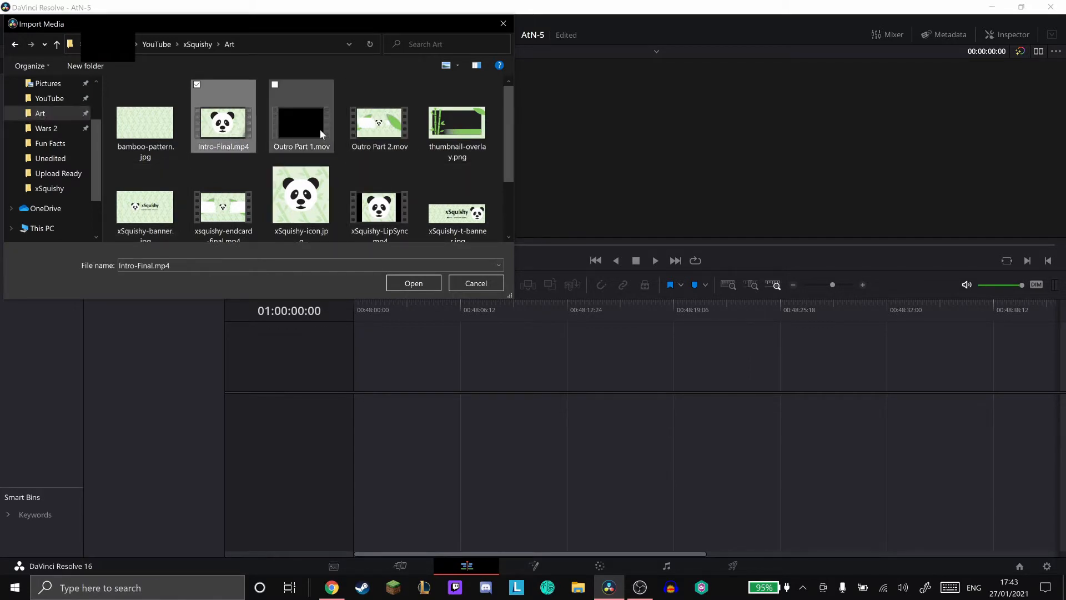
shift+click(387, 129)
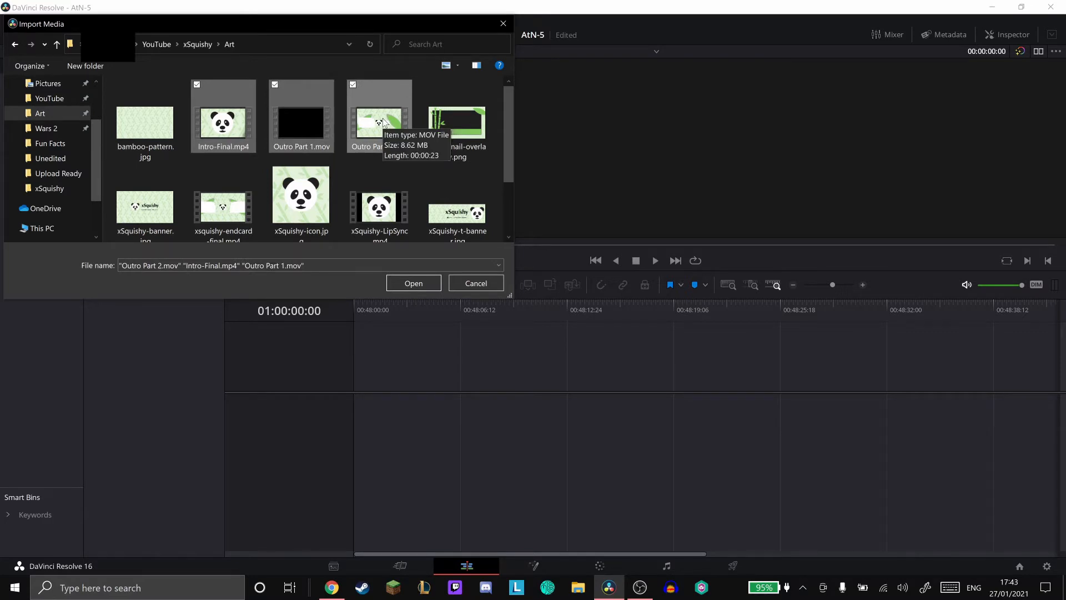
click(411, 283)
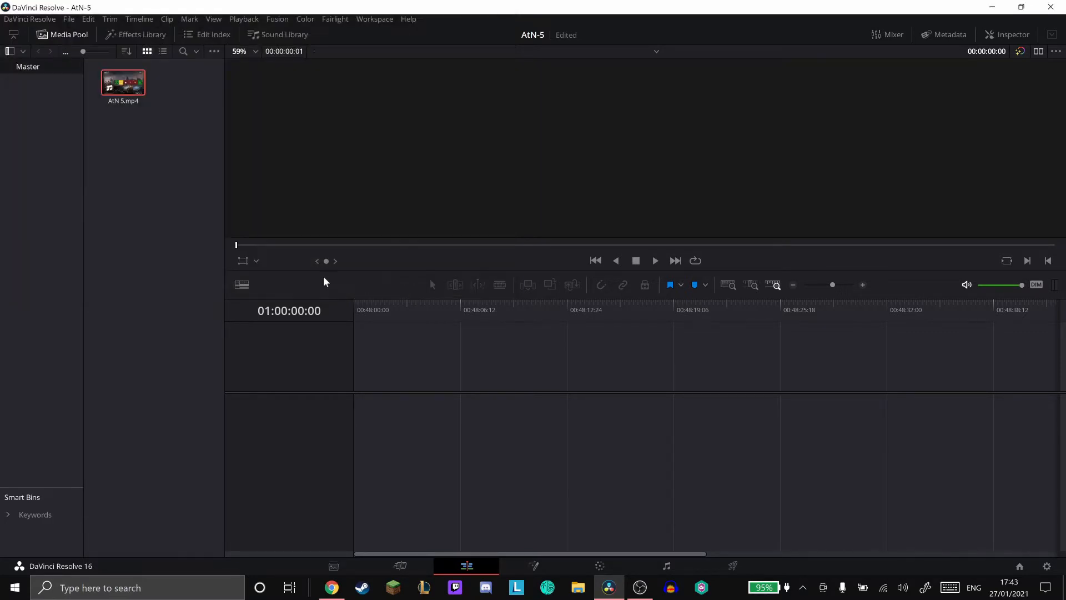
click(70, 19)
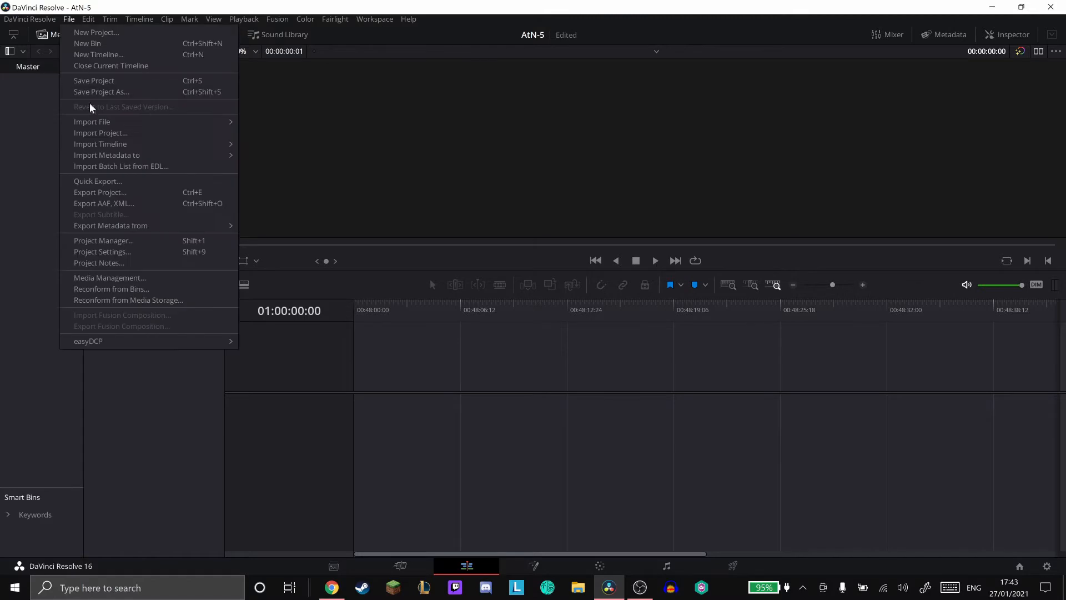
mouse_move(139, 121)
click(269, 123)
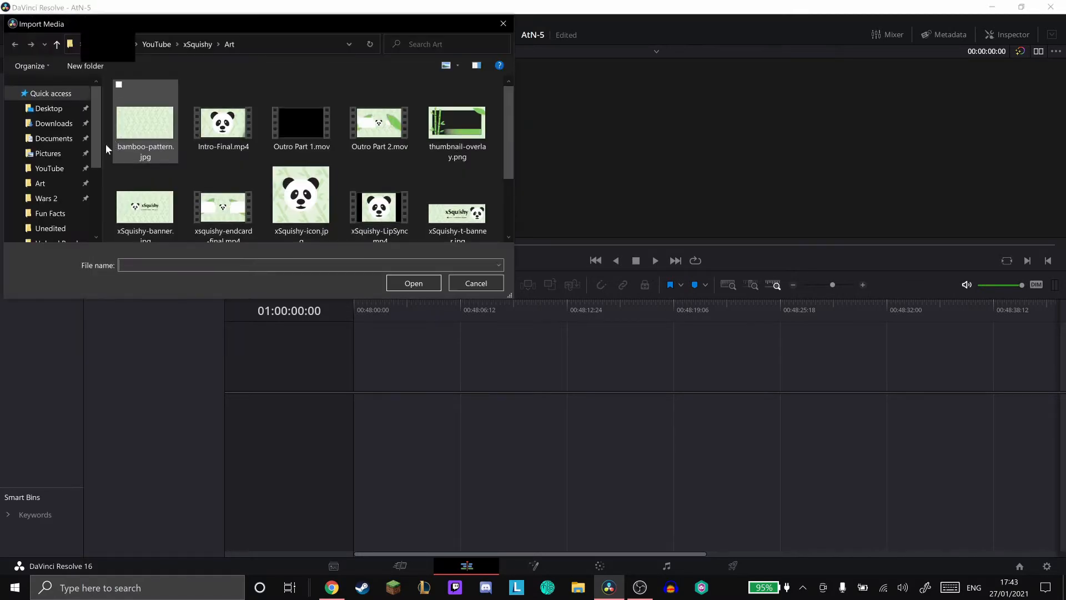
click(55, 213)
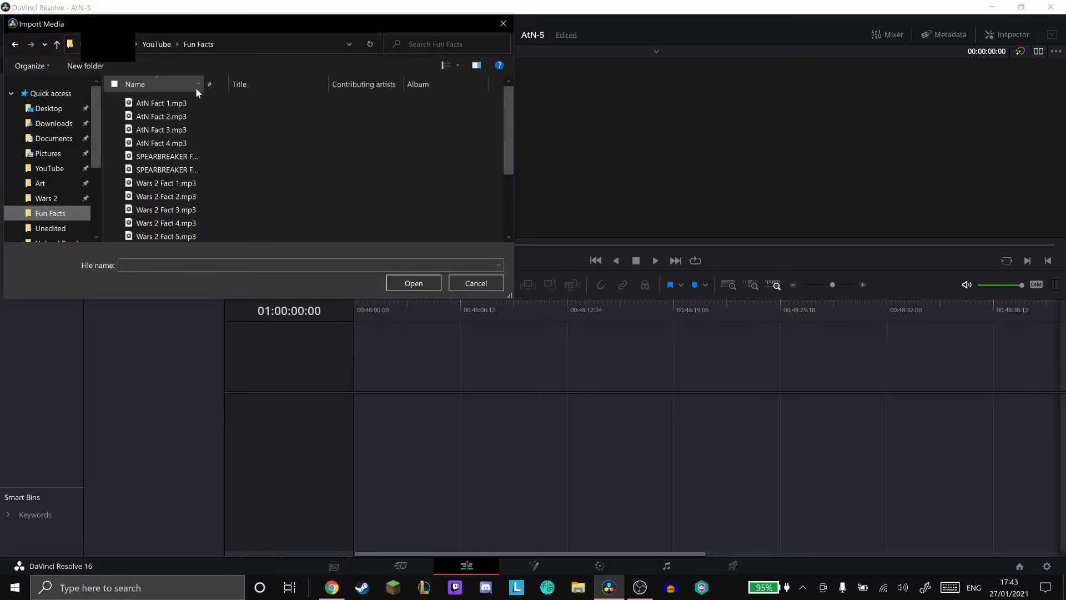
scroll(192, 138, down, 3)
scroll(192, 150, up, 3)
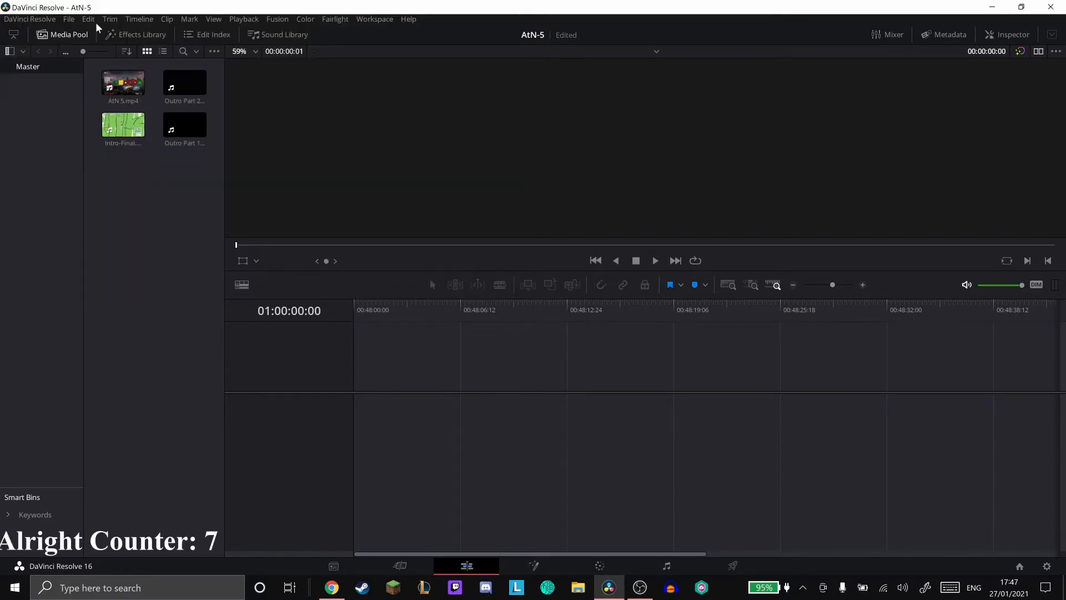
- Import the audio file AtN Fact 5.mp3 from the Fun Facts folder into the media pool
click(68, 19)
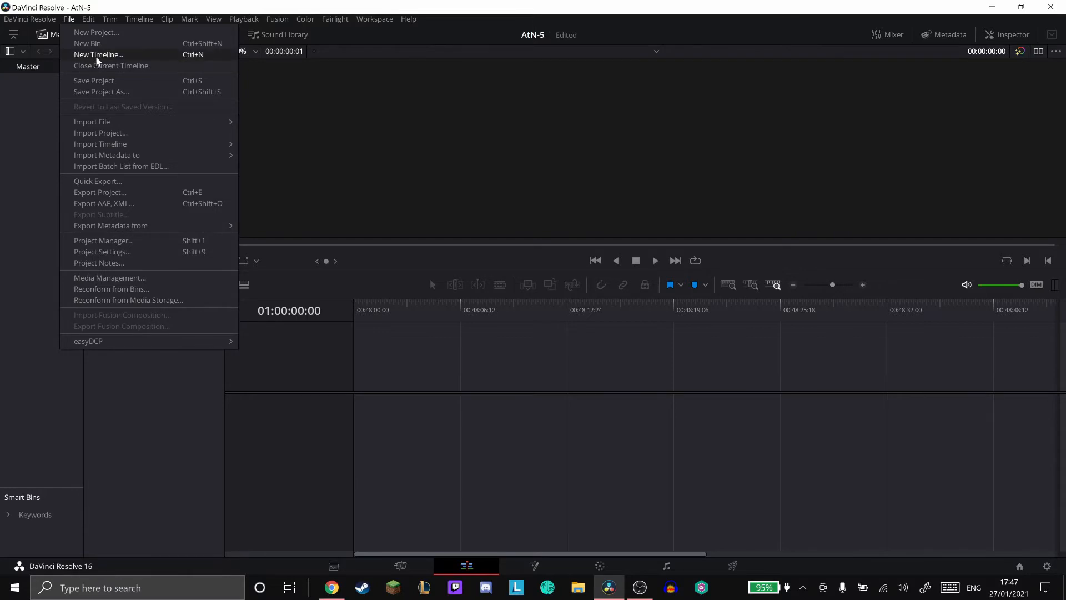
mouse_move(184, 123)
click(291, 124)
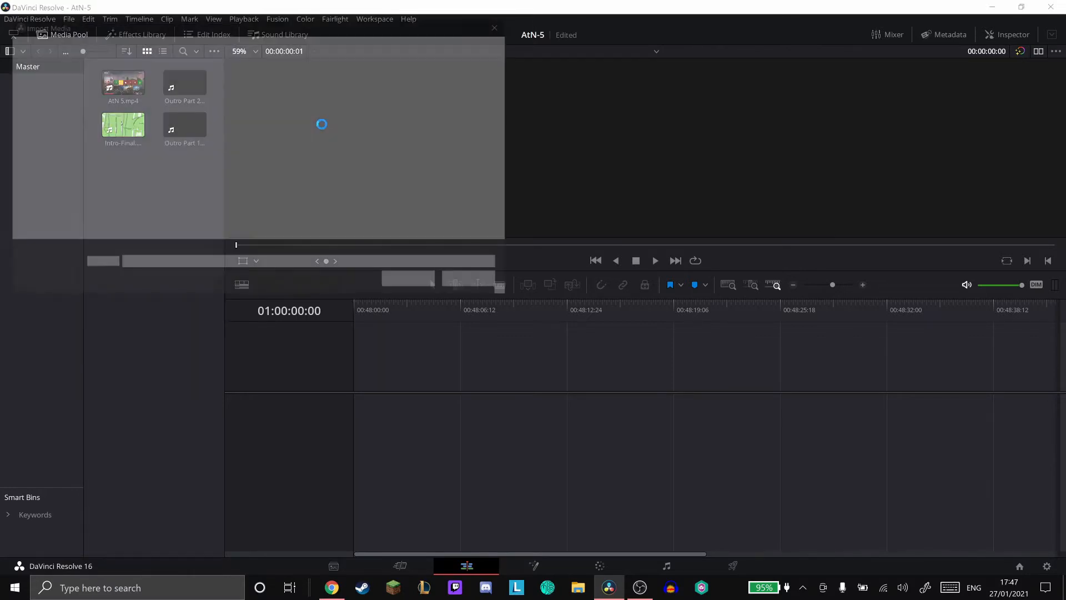
click(51, 215)
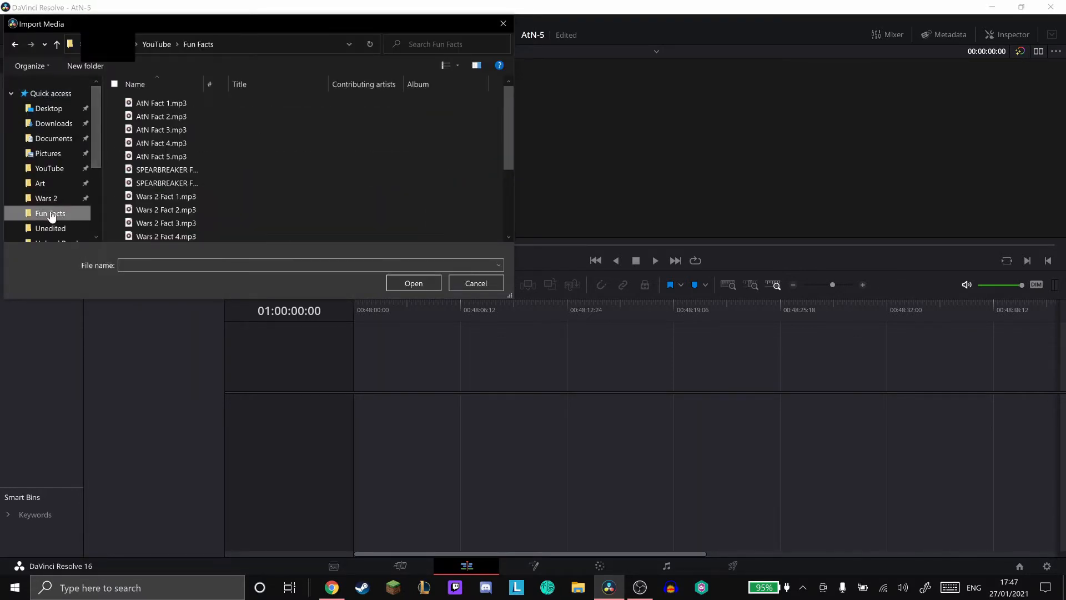
scroll(205, 149, up, 1)
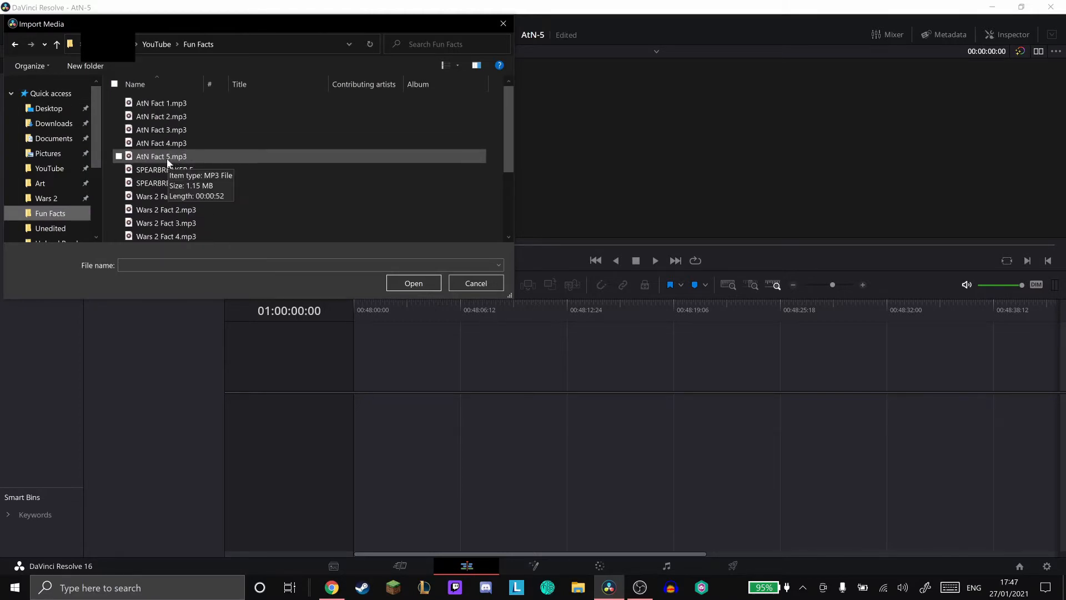
double_click(167, 157)
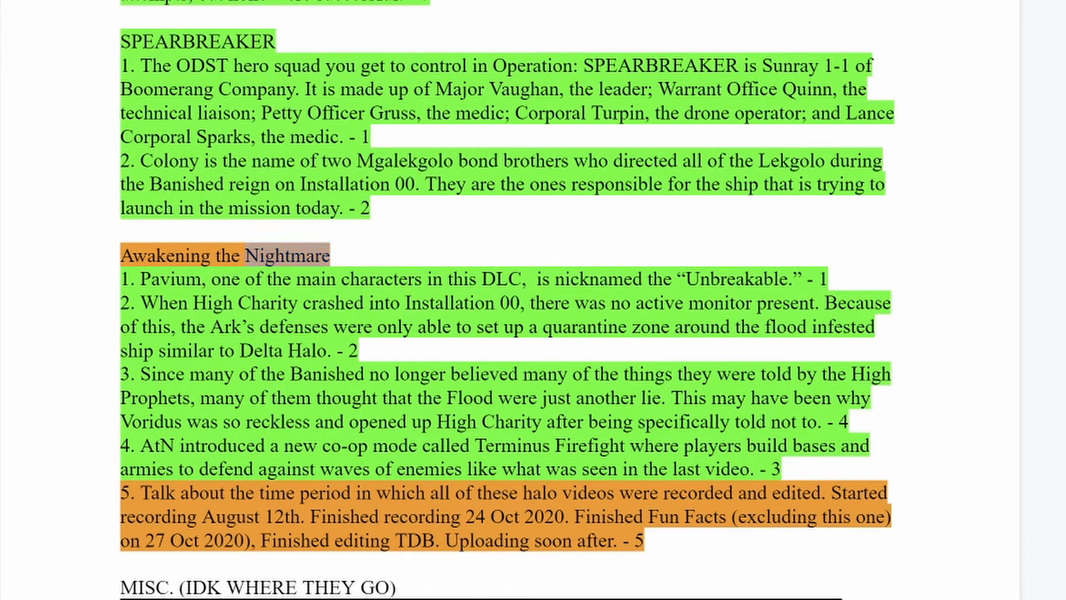
- Switch to the fun facts document and highlight the Awakening the Nightmare heading and its fact 5 in bright green
double_click(266, 255)
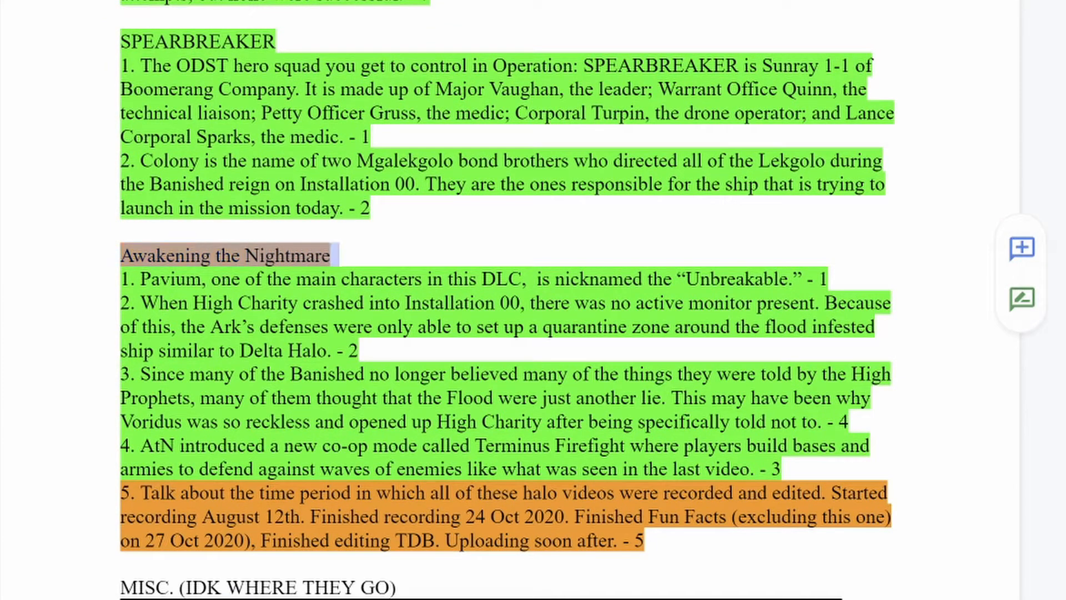
click(330, 0)
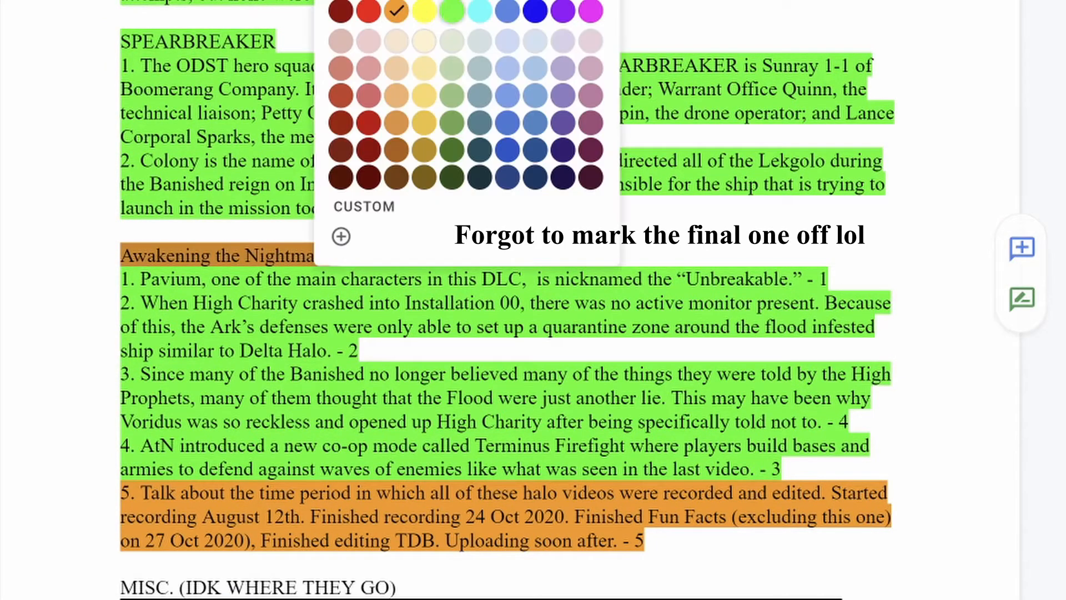
click(452, 11)
triple_click(388, 516)
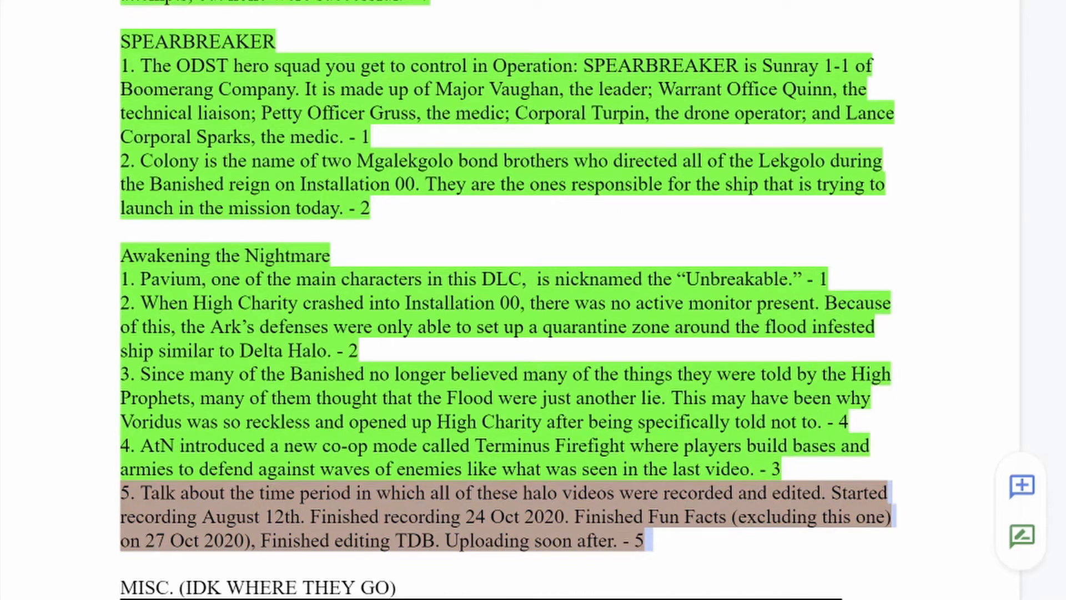
click(330, 0)
click(446, 11)
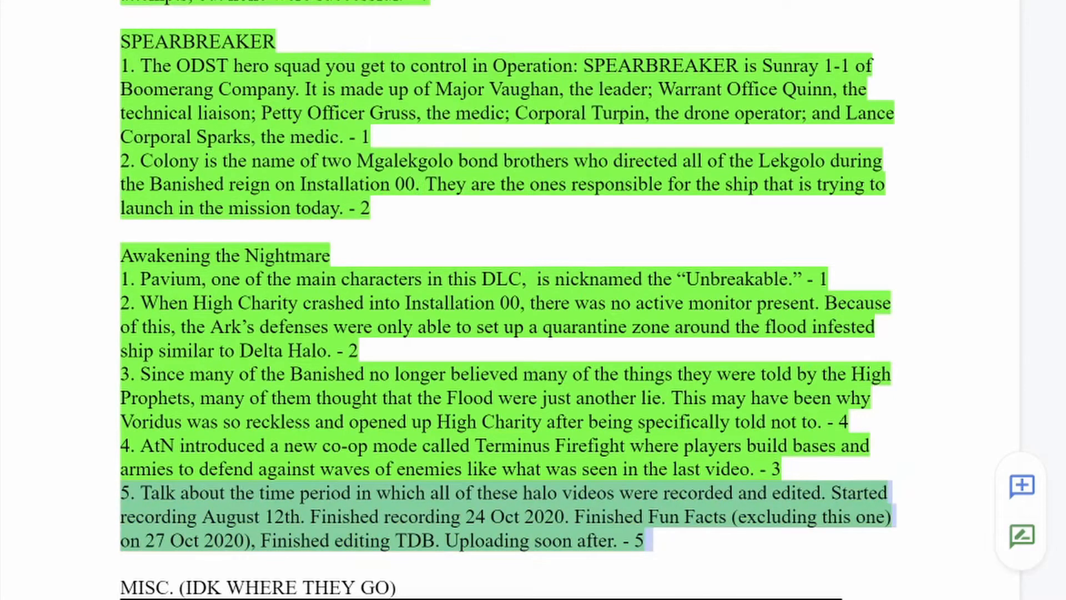
click(831, 279)
- Look through the remaining lore notes and Halopedia links further down the fun facts document
scroll(831, 278, down, 6)
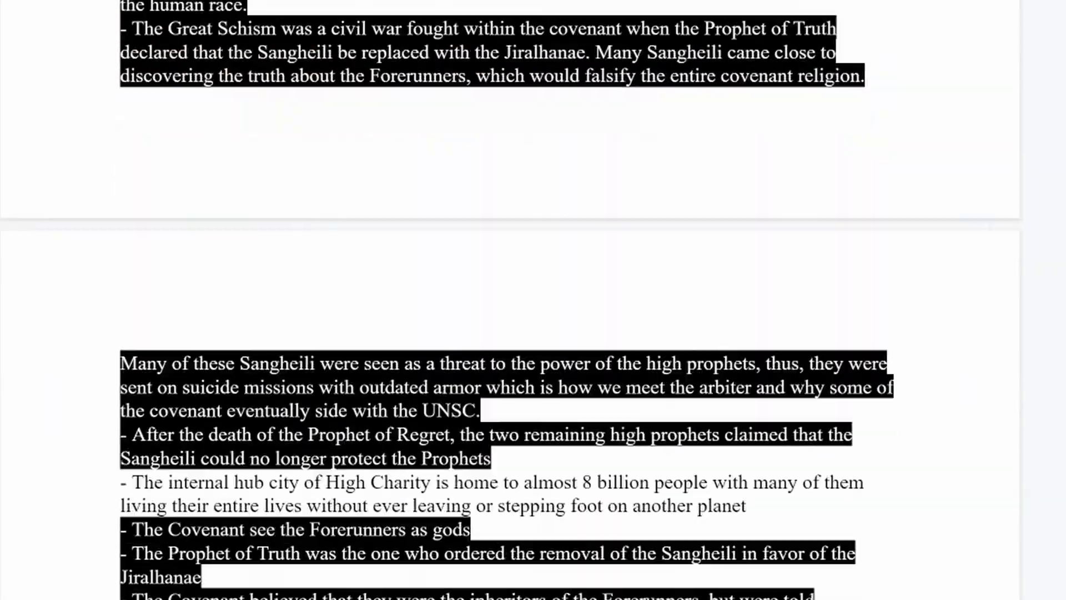
scroll(511, 300, down, 15)
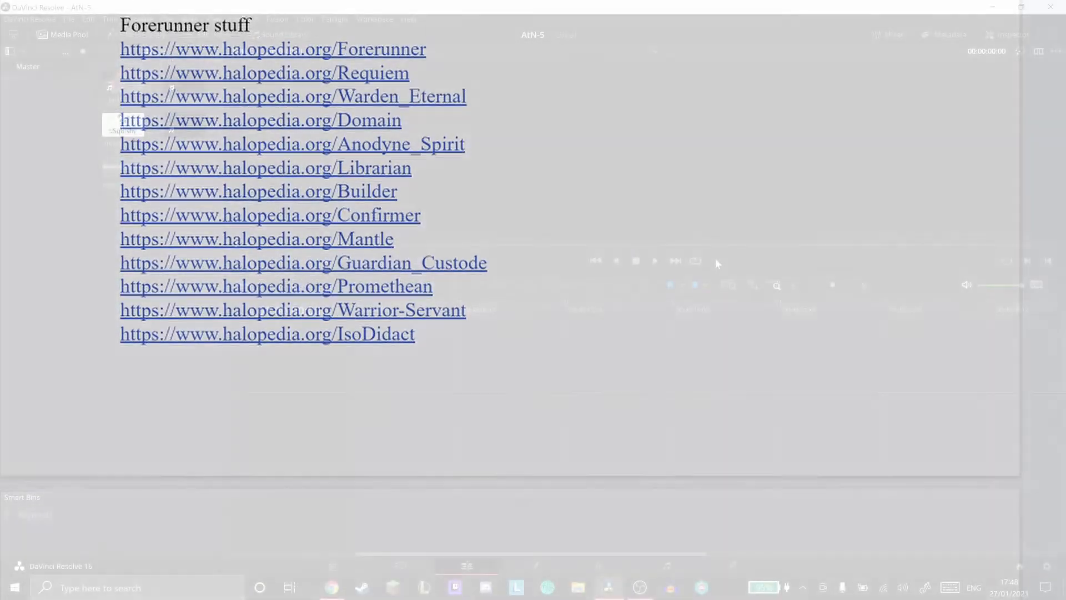
scroll(533, 300, down, 10)
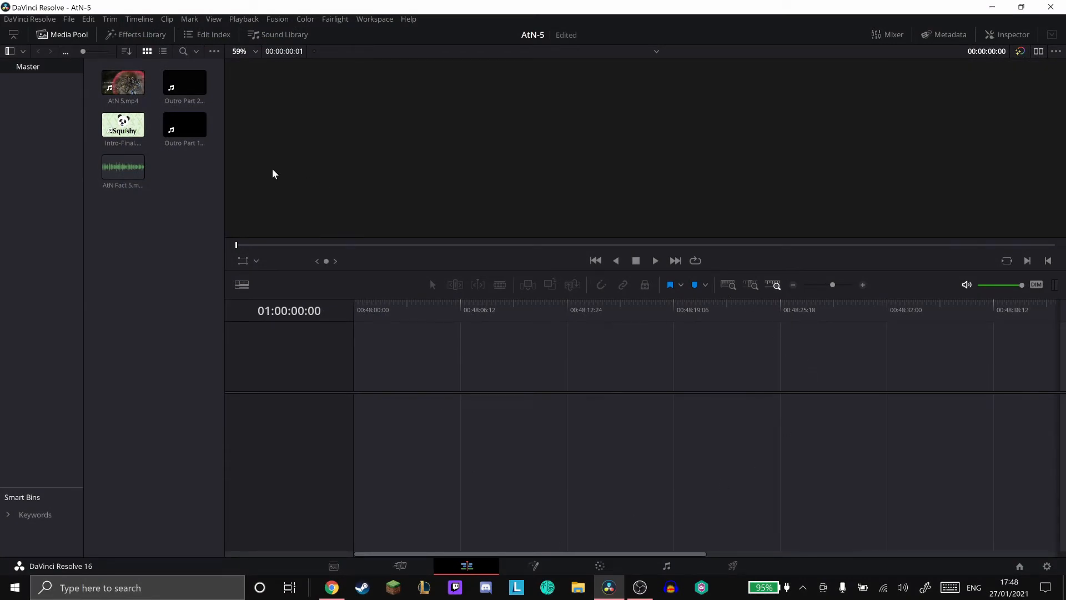
- Switch to DaVinci Resolve, start a timeline with Intro-Final.mp4 and place AtN Fact 5.mp3 directly after it on Audio 1
drag(123, 125, 357, 409)
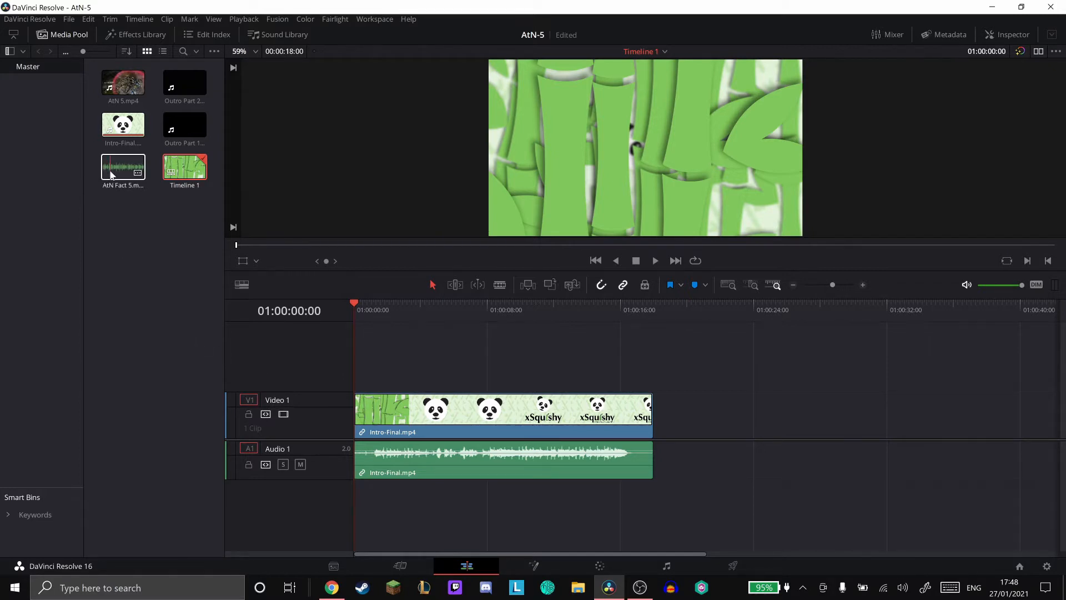
drag(113, 173, 657, 417)
- Place AtN 5.mp4 on Video 2 directly after the end of the fact audio, and enlarge the audio track area
scroll(648, 402, right, 10)
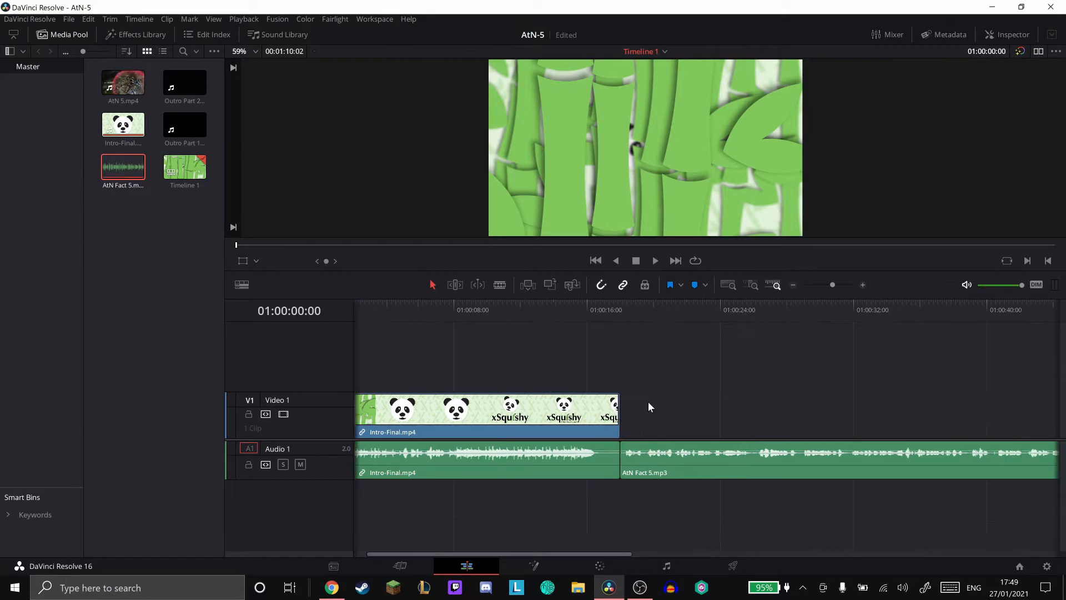
scroll(648, 402, right, 10)
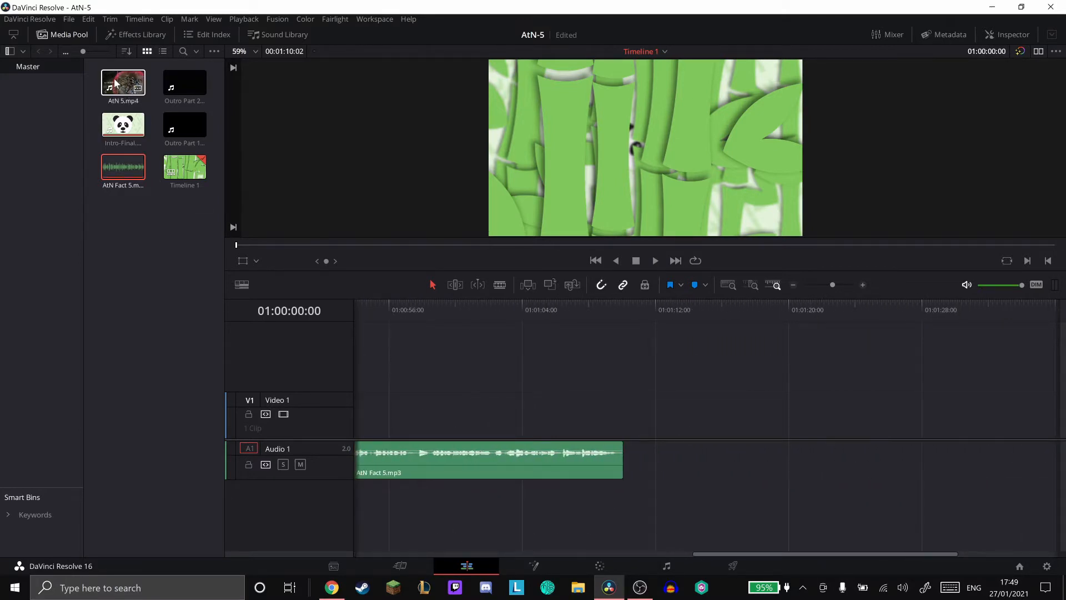
drag(114, 78, 624, 360)
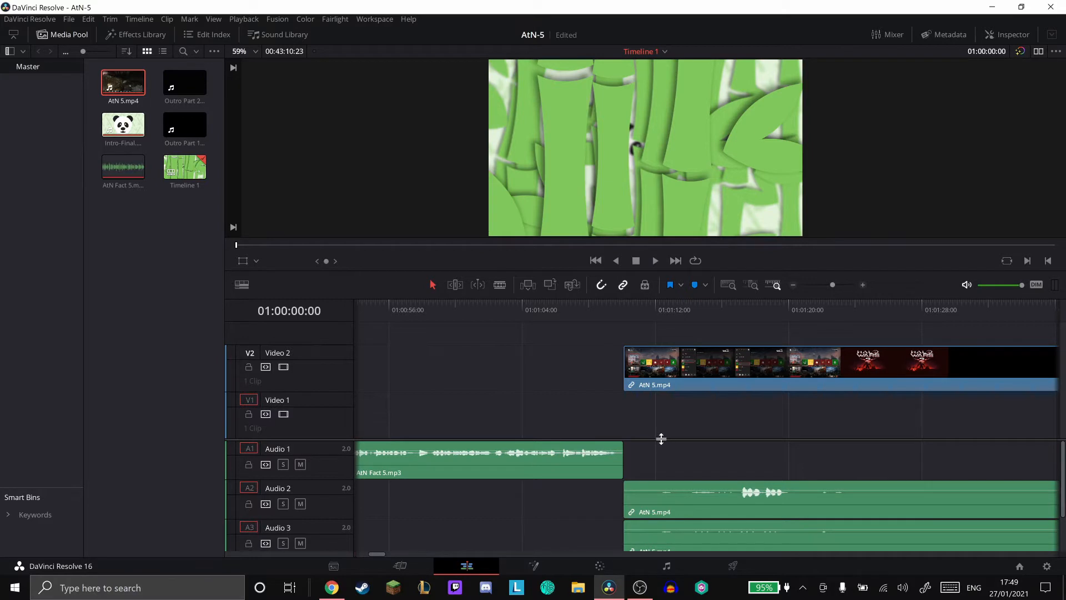
drag(660, 439, 655, 388)
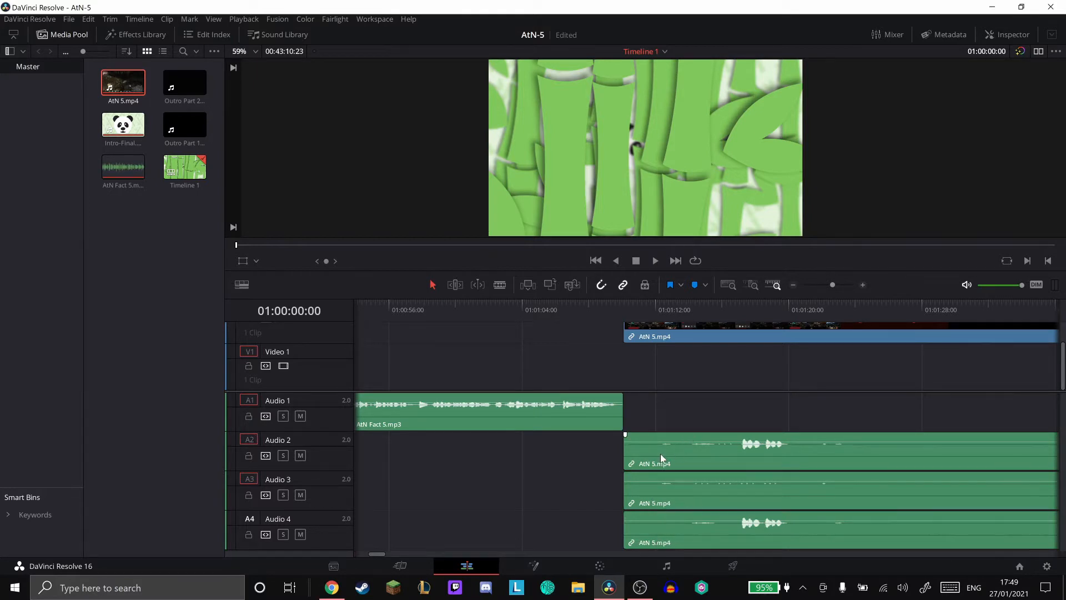
- Switch to OBS and open the Advanced Audio Properties to view the audio sources' track assignments
click(640, 587)
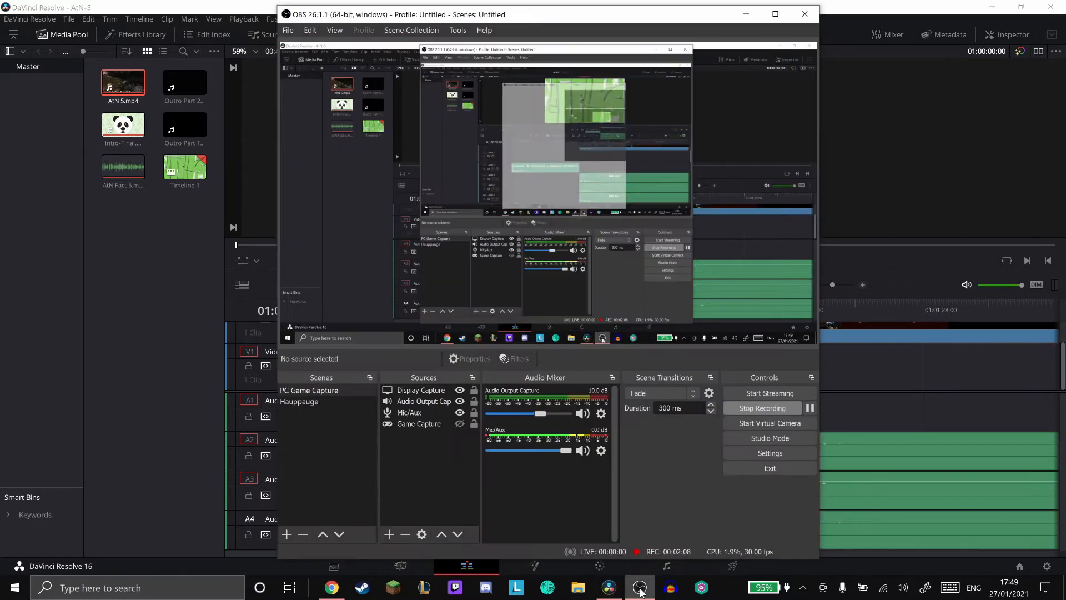
click(602, 452)
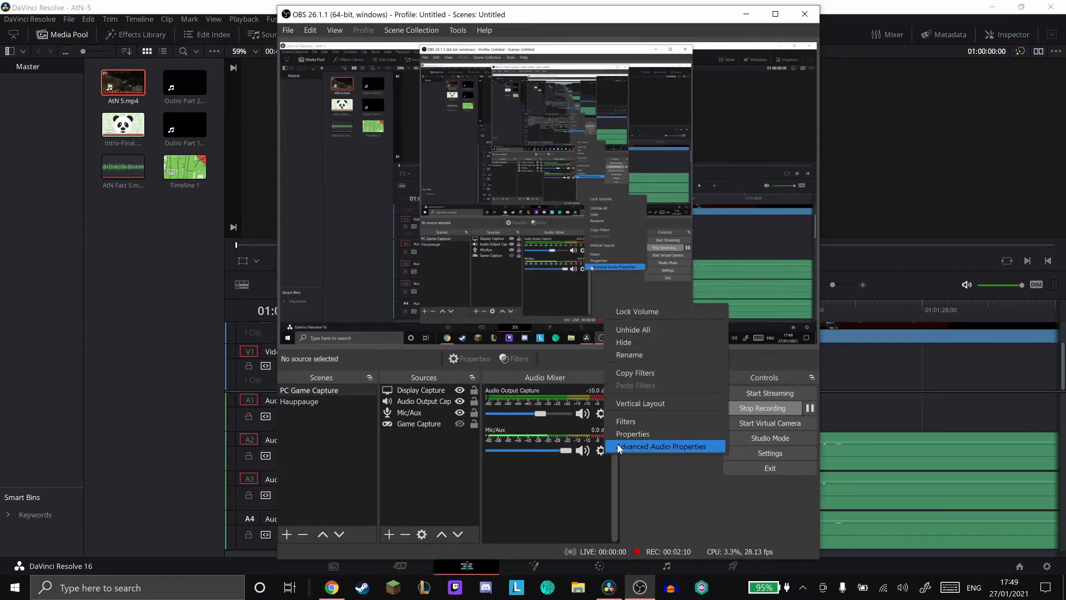
click(620, 447)
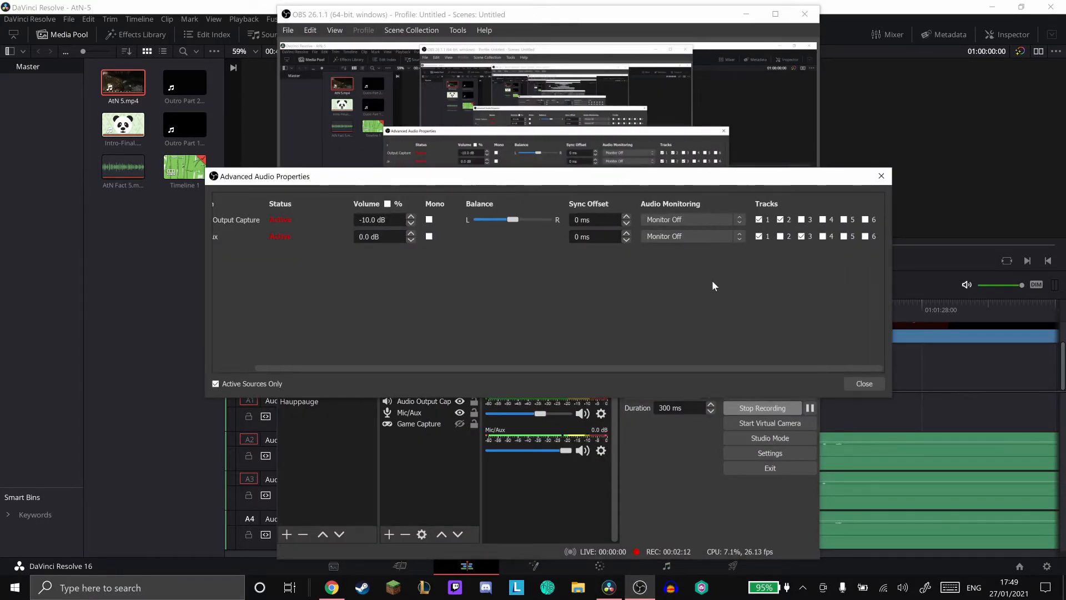
- Review the track assignments of Audio Output Capture and Mic/Aux, close Advanced Audio Properties and return to DaVinci Resolve
scroll(288, 216, left, 2)
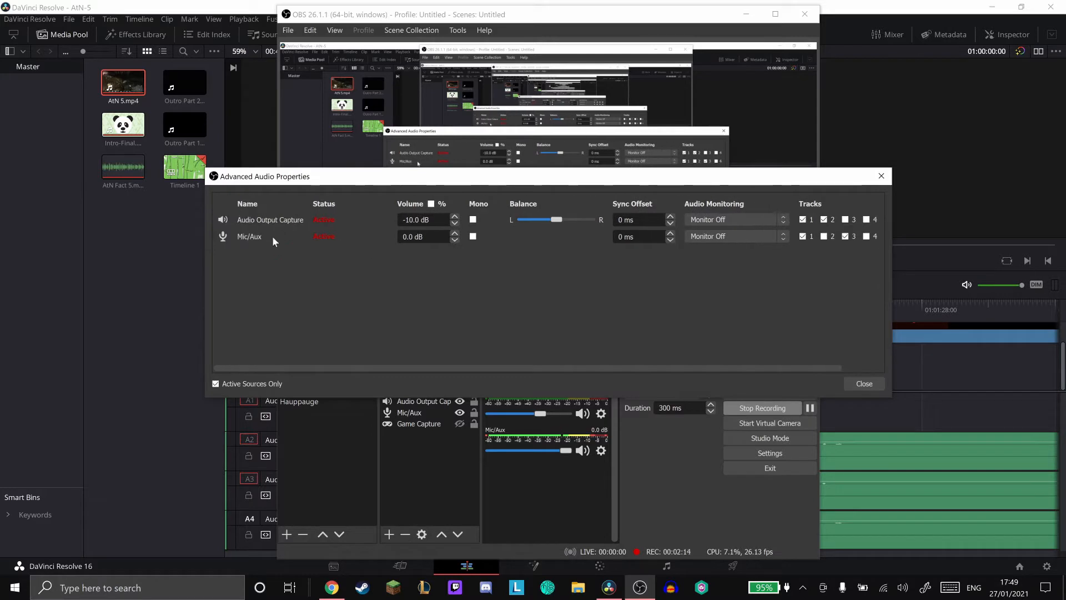
scroll(383, 267, right, 2)
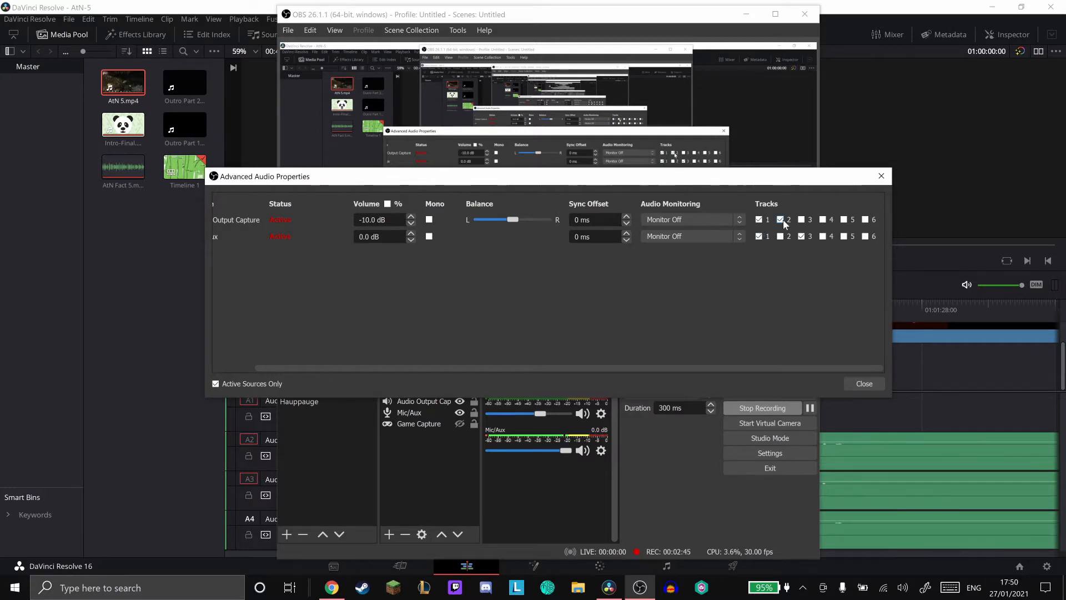
scroll(784, 224, left, 2)
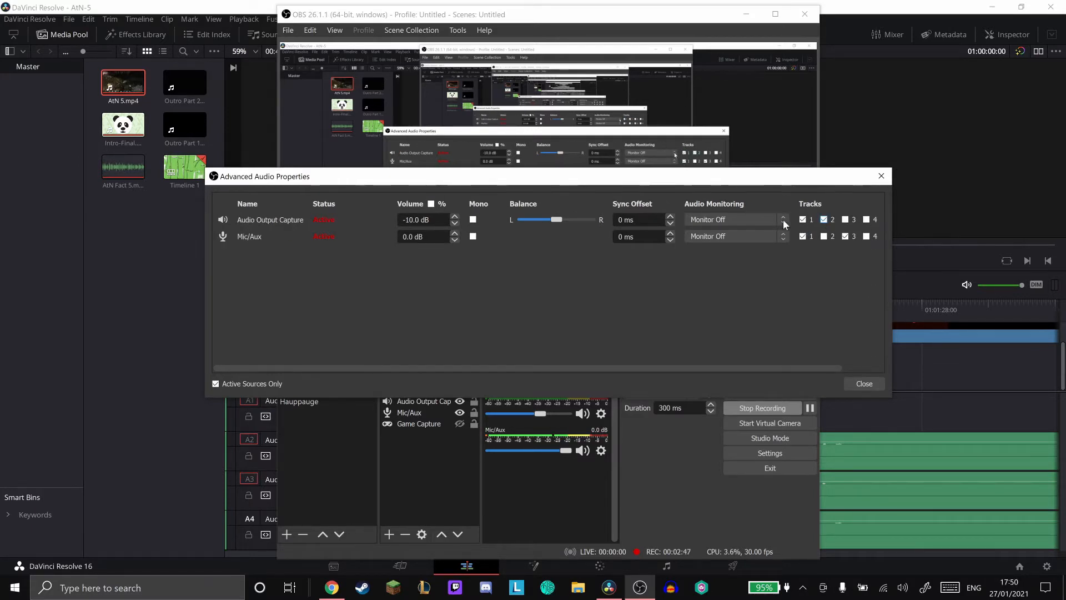
scroll(812, 225, right, 2)
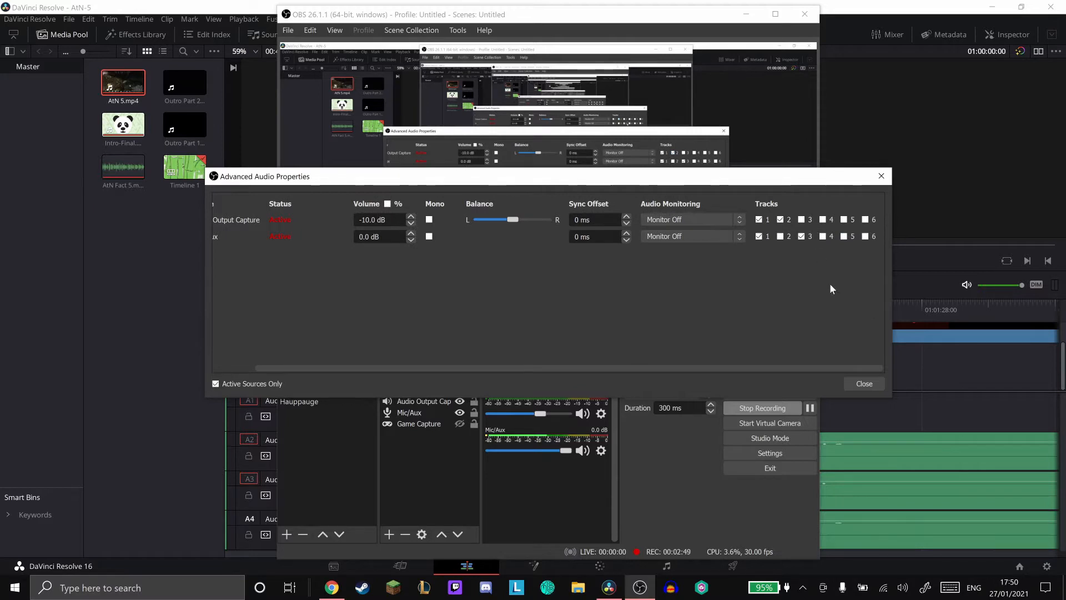
click(863, 381)
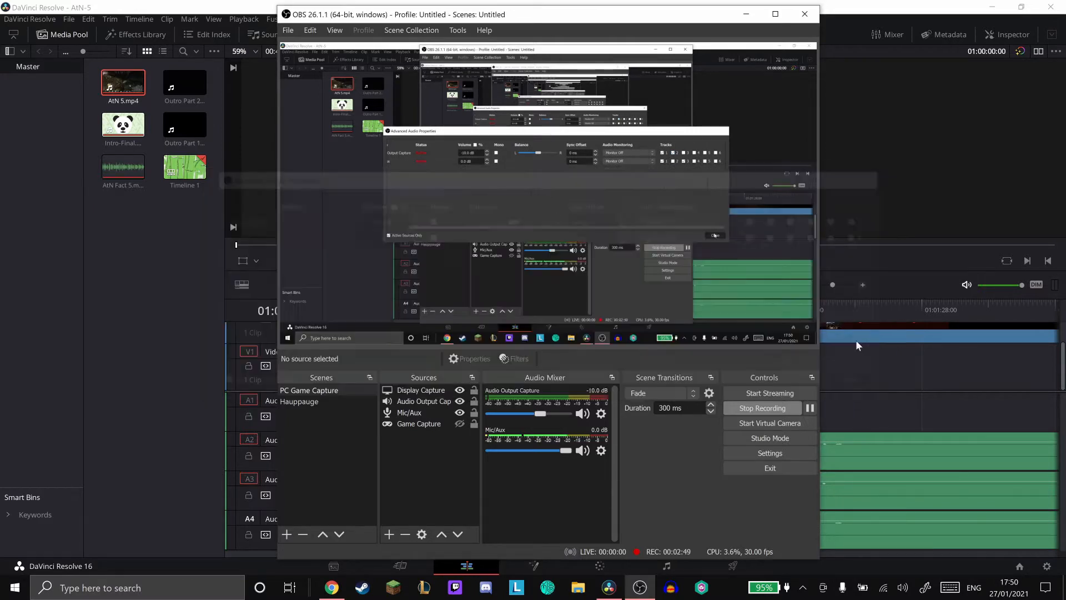
click(746, 13)
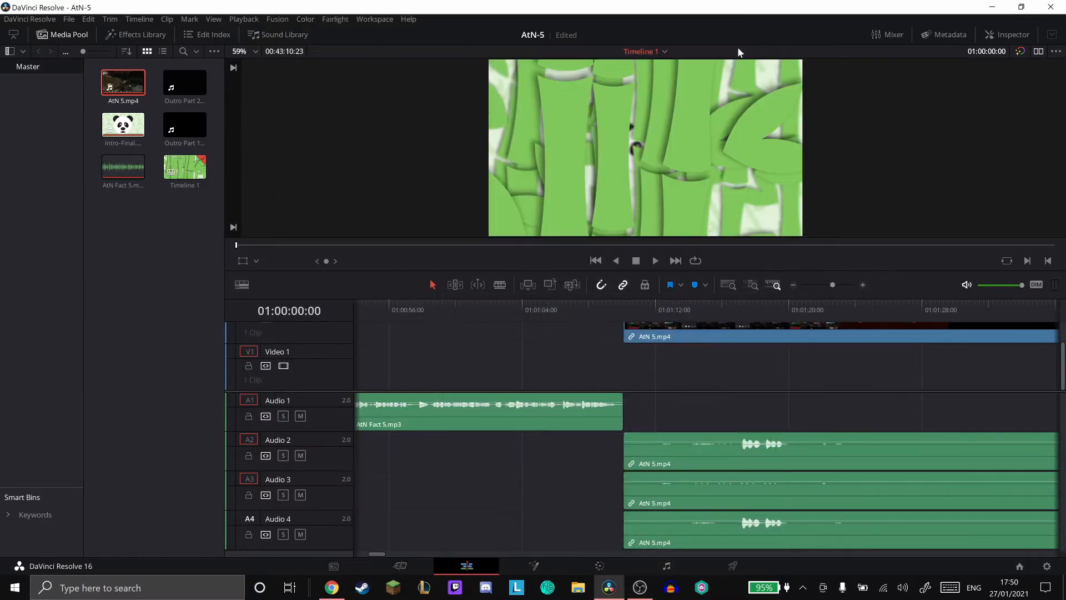
- Delete the Audio 2 track from the timeline and select the remaining AtN 5.mp4 clips
right_click(324, 455)
click(362, 523)
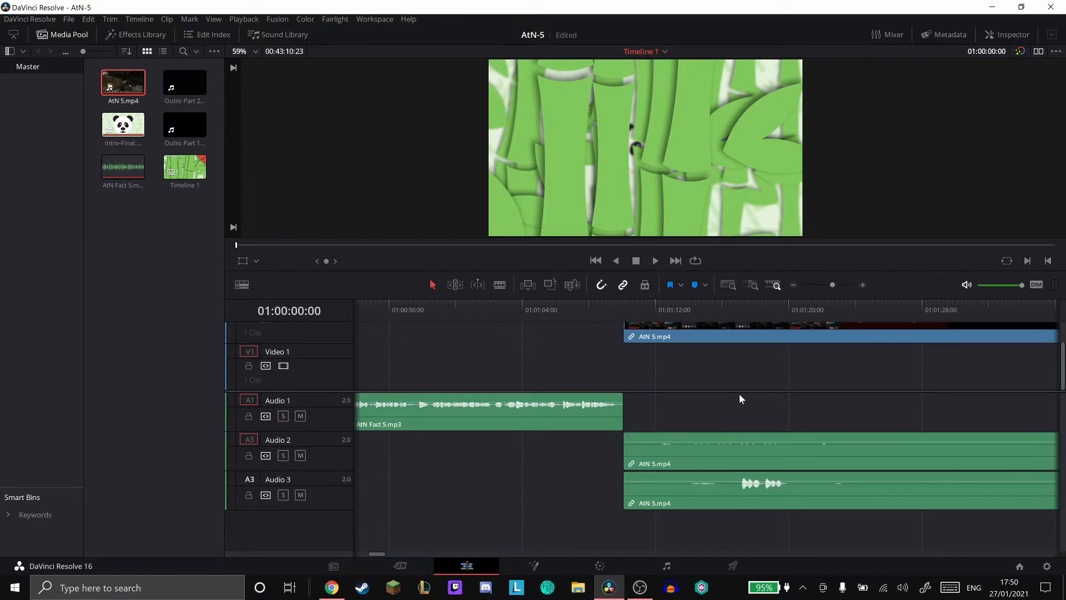
scroll(739, 399, up, 2)
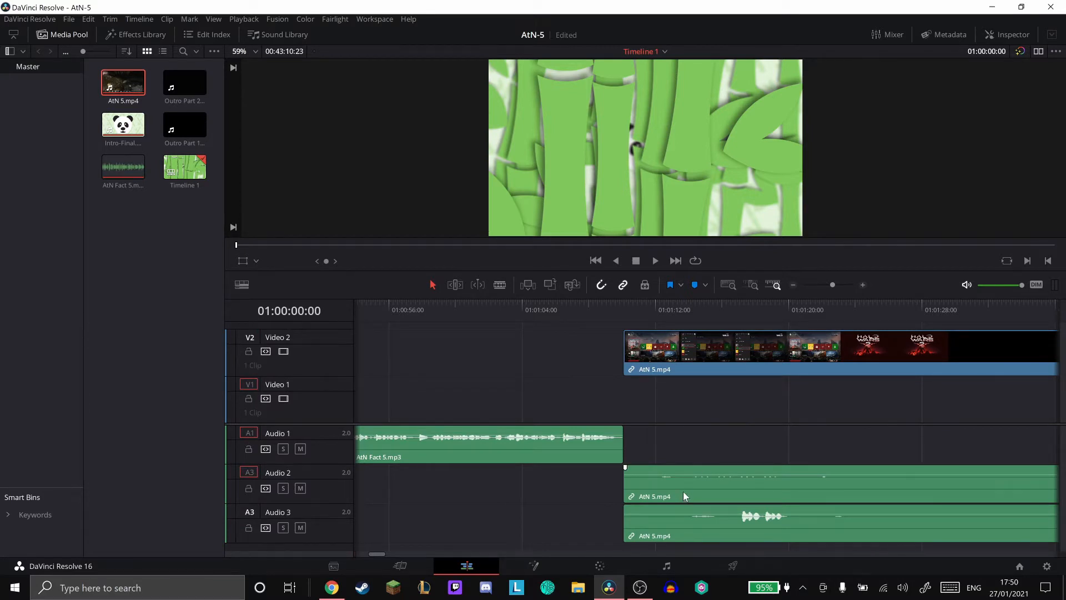
click(683, 528)
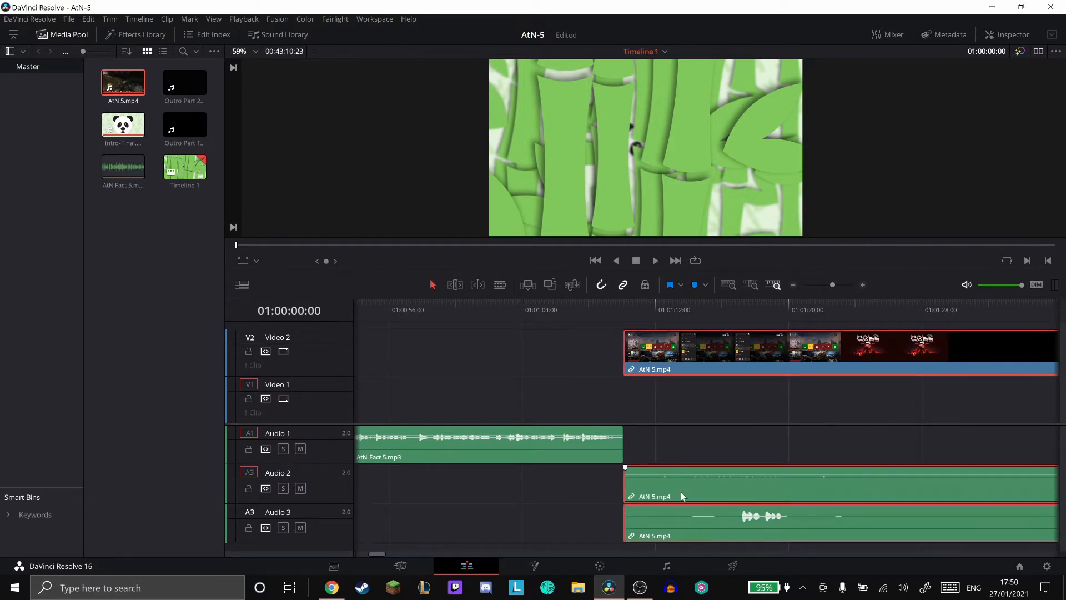
- Play the opening of AtN 5.mp4 twice to check whether the two audio tracks are in sync
click(624, 307)
click(656, 261)
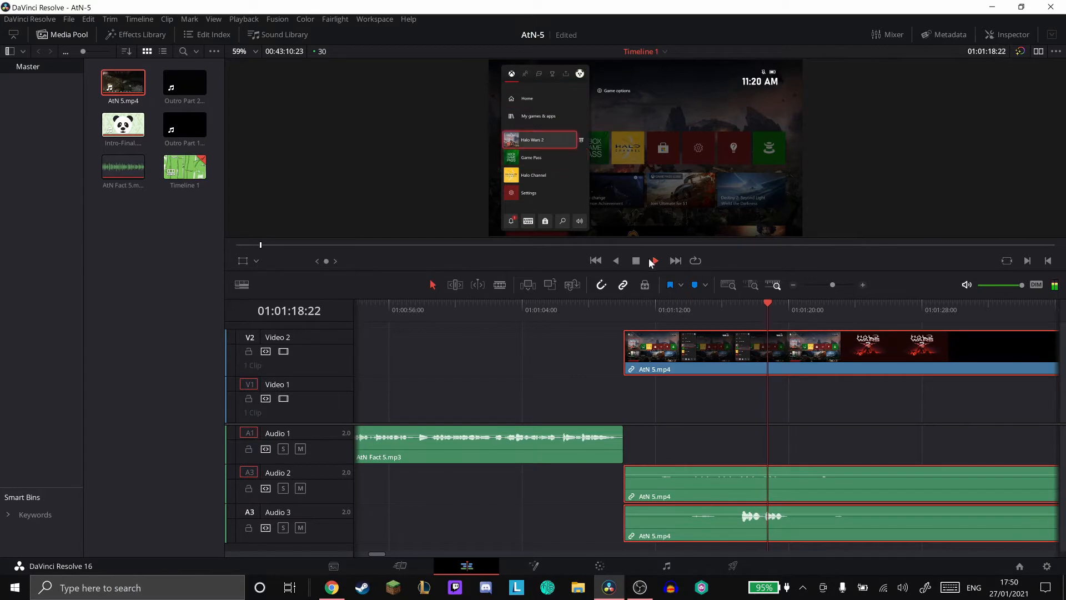
click(635, 261)
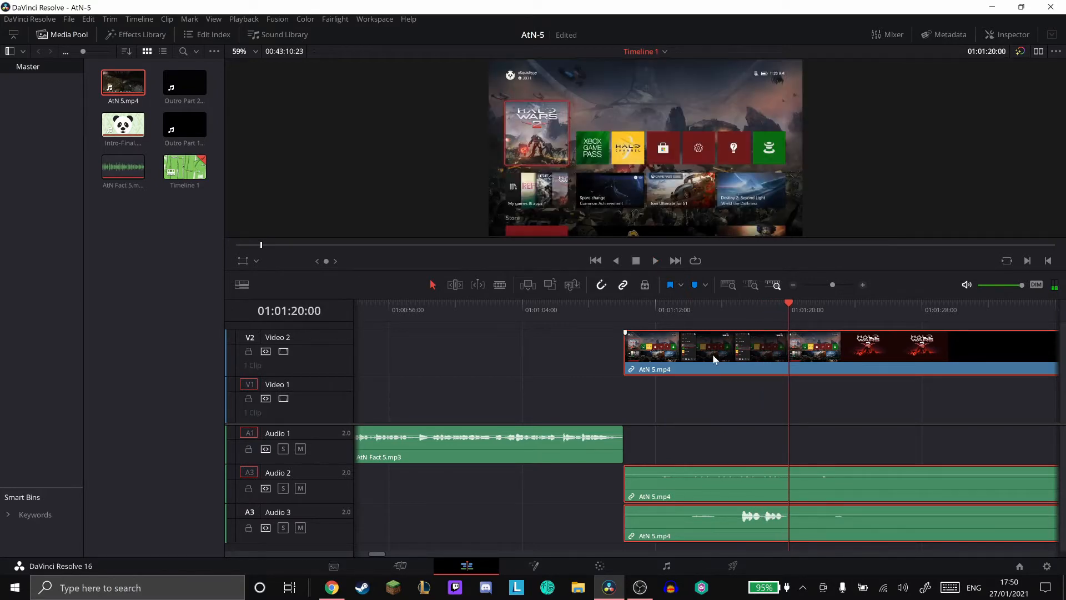
click(711, 309)
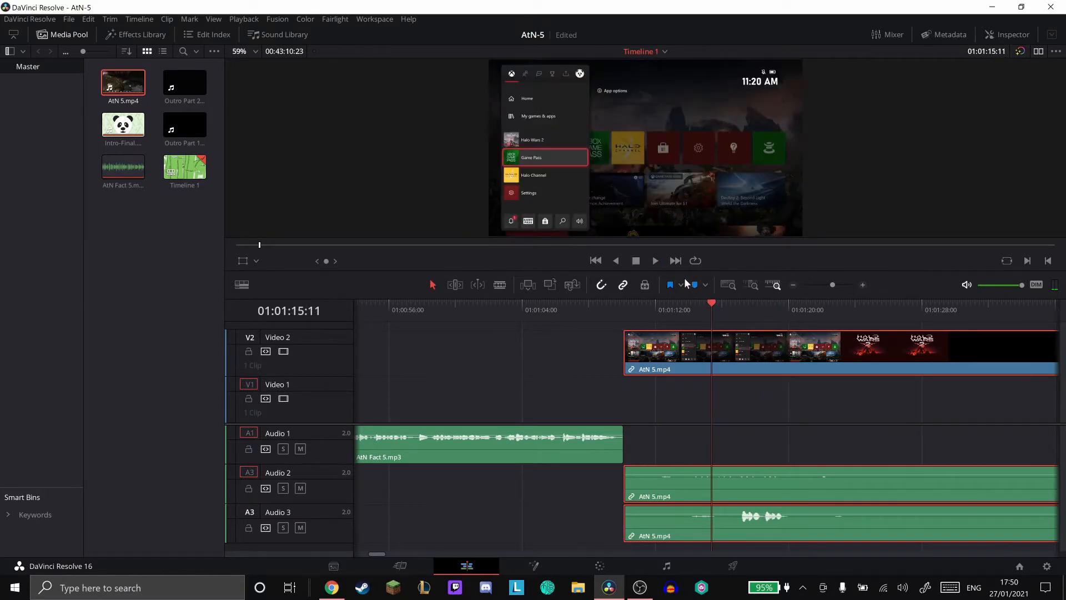
click(655, 260)
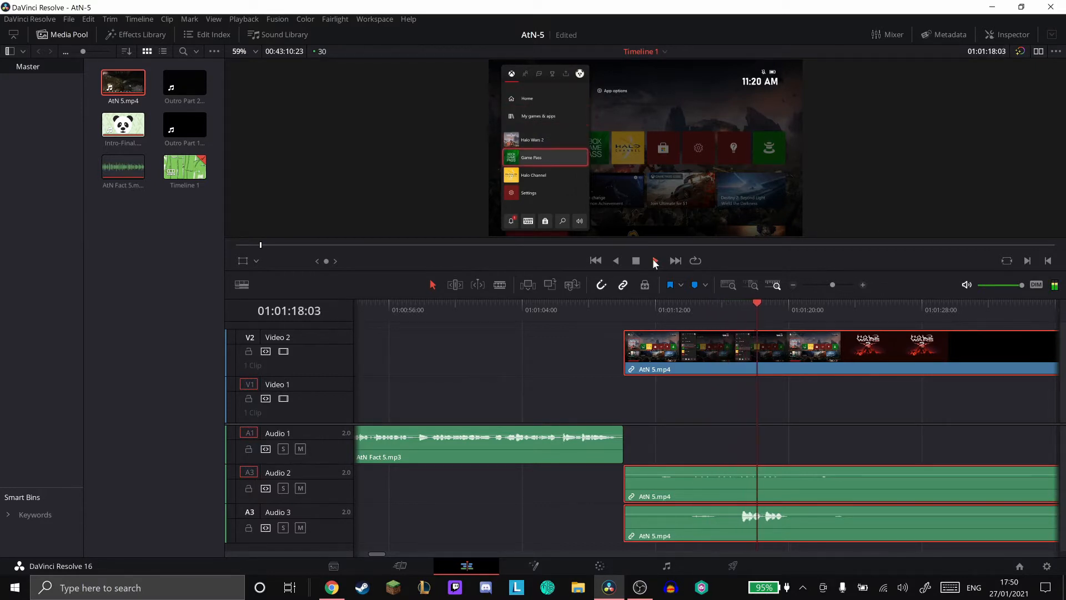
click(637, 259)
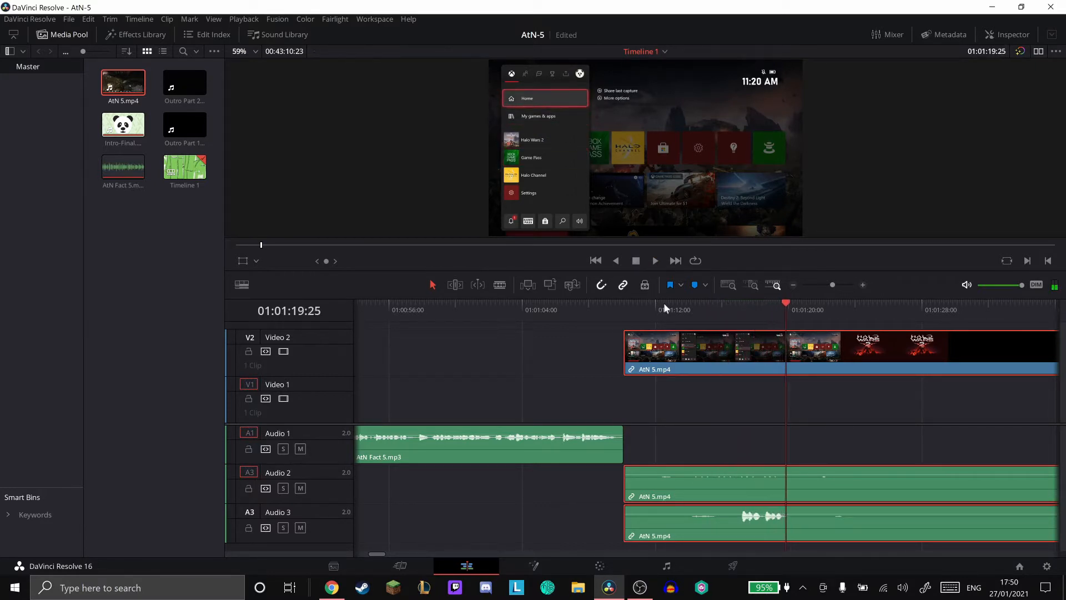
- Return the playhead to the start of the AtN 5.mp4 footage and unlink its video and audio clips
click(619, 311)
right_click(686, 351)
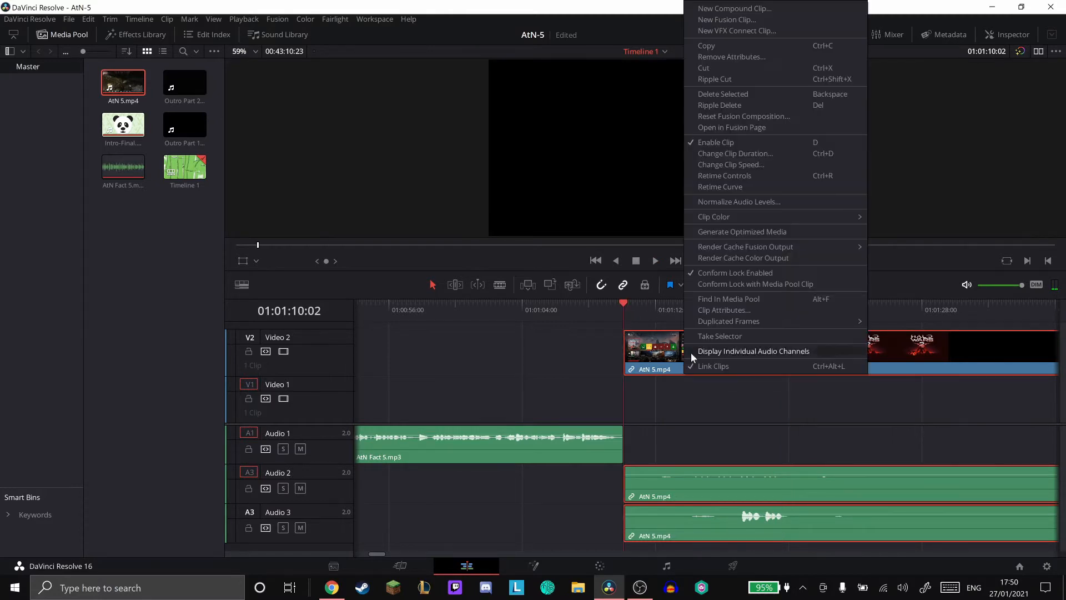
click(707, 367)
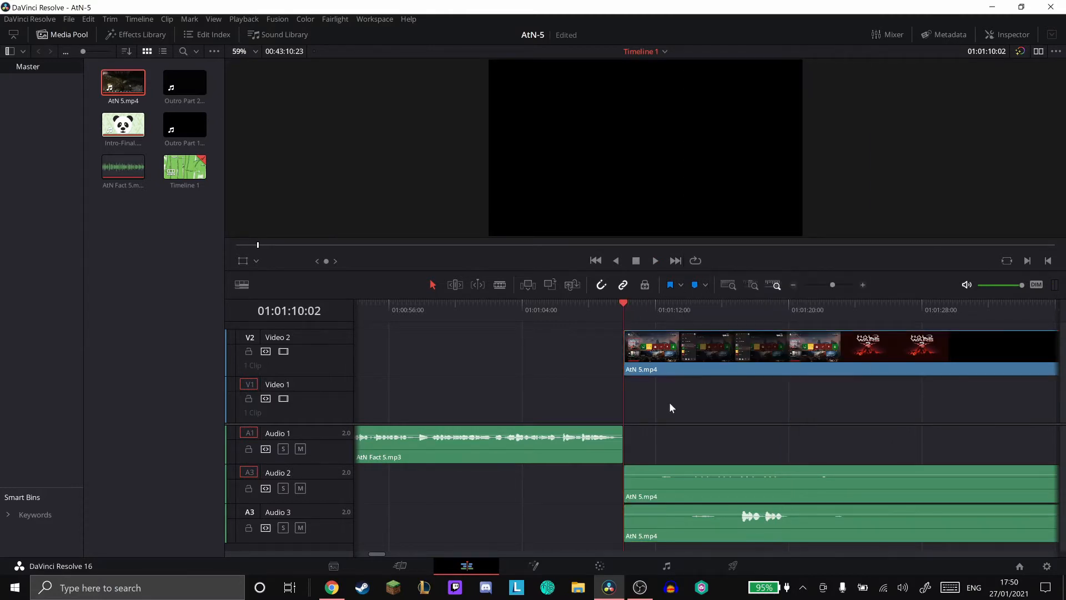
- Shift the AtN 5.mp4 clip on Audio 2 a few frames later so it starts at 01:01:10:08
click(754, 284)
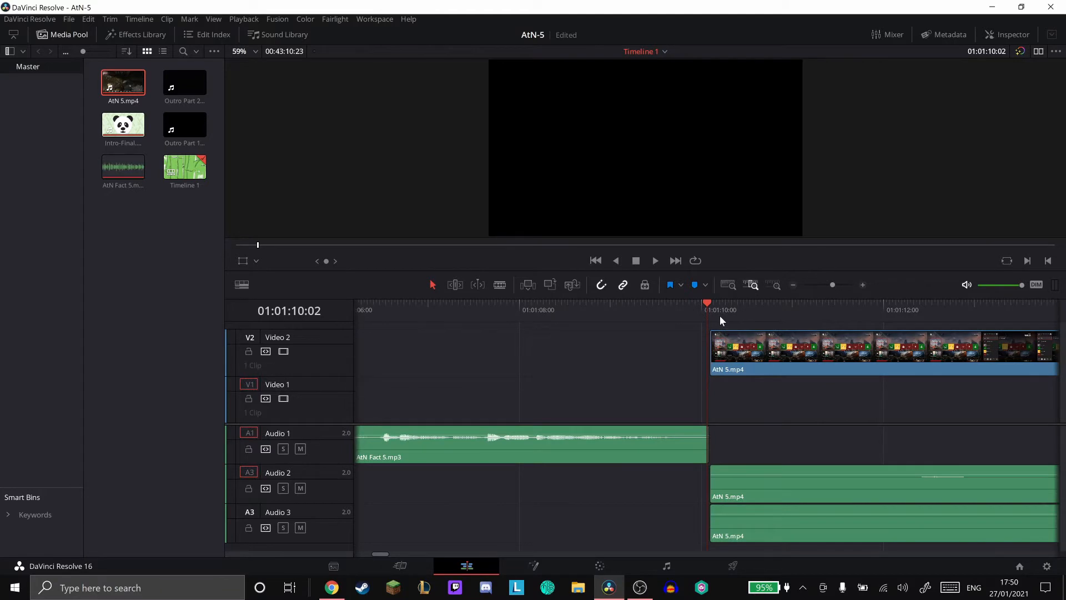
key(Right)
key(Right)
key(Right)
key(Right)
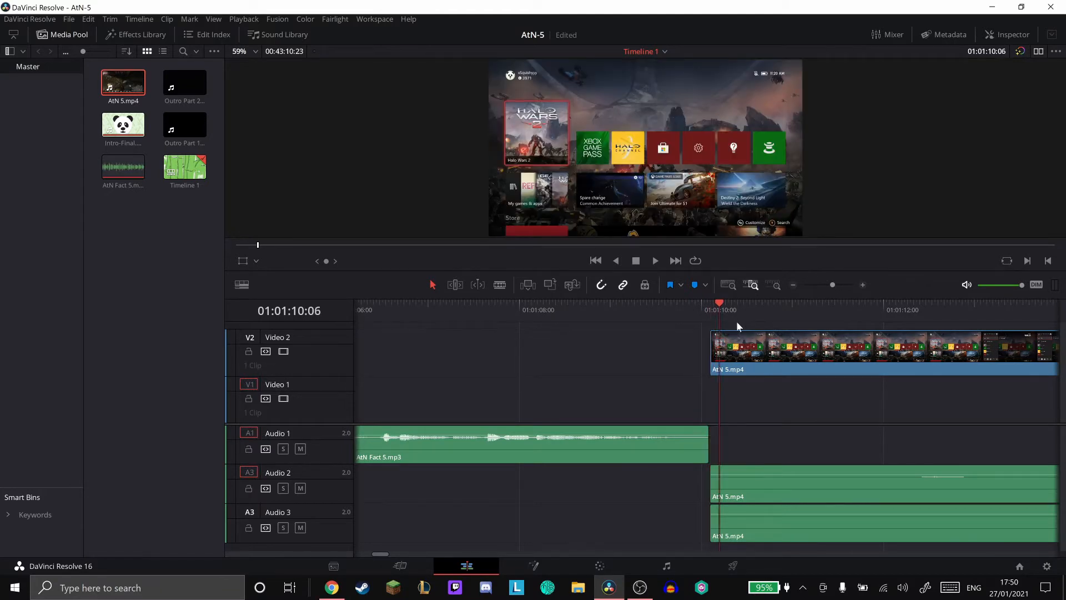
key(Right)
key(Right)
drag(711, 486, 757, 486)
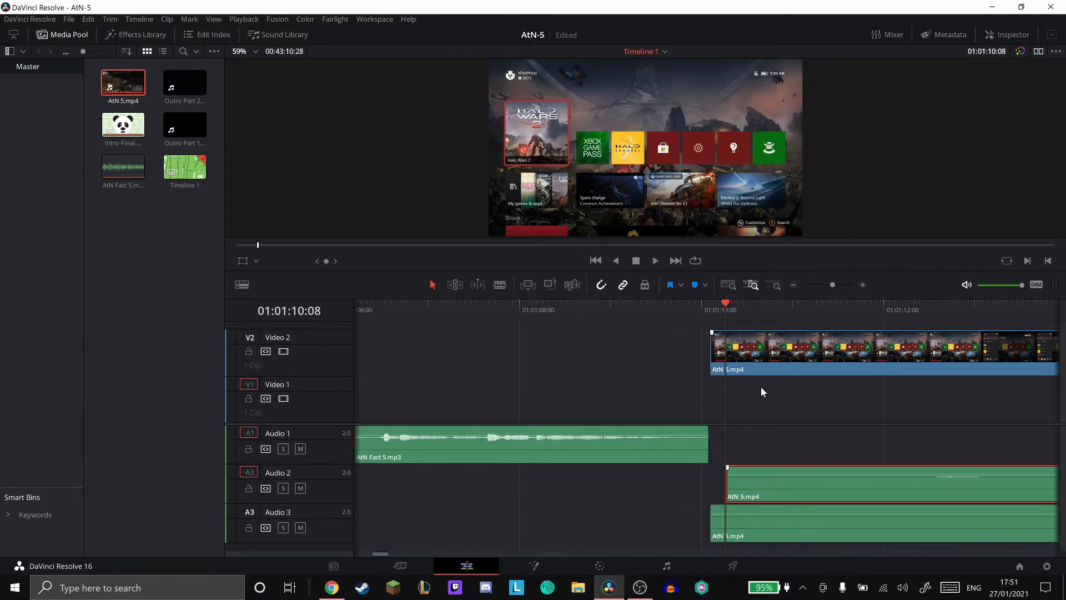
- Play the footage from 01:01:13:15 to check the sync of the shifted audio clip
click(771, 284)
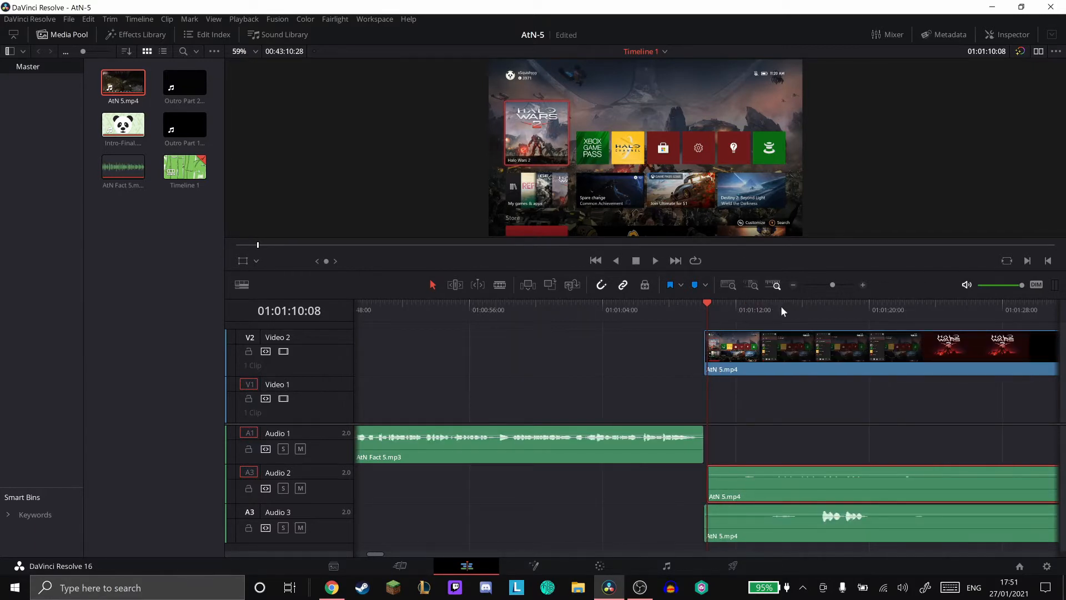
drag(780, 305, 761, 309)
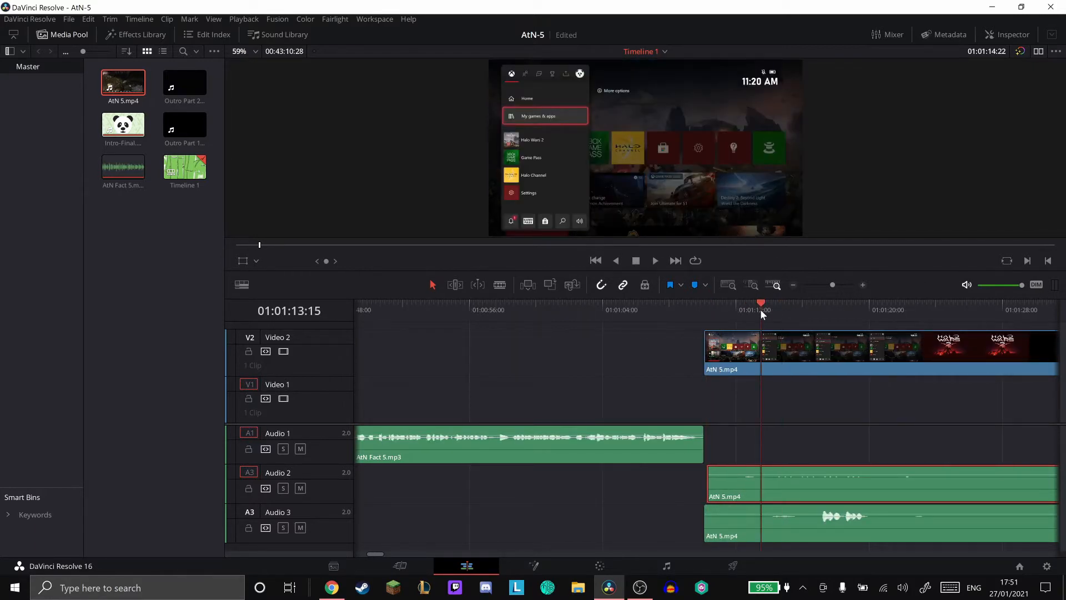
click(655, 259)
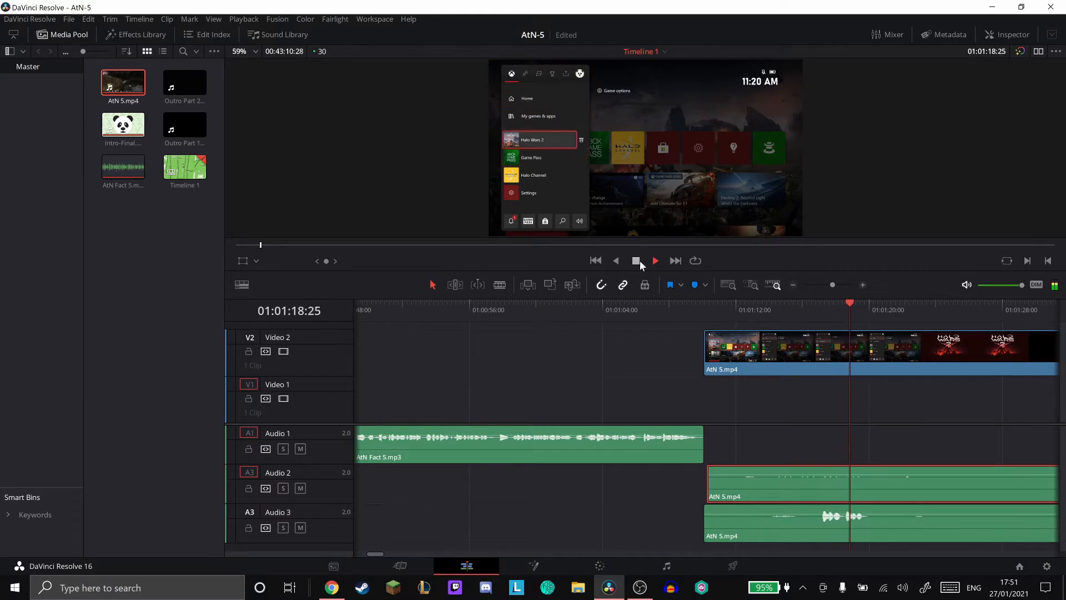
click(637, 261)
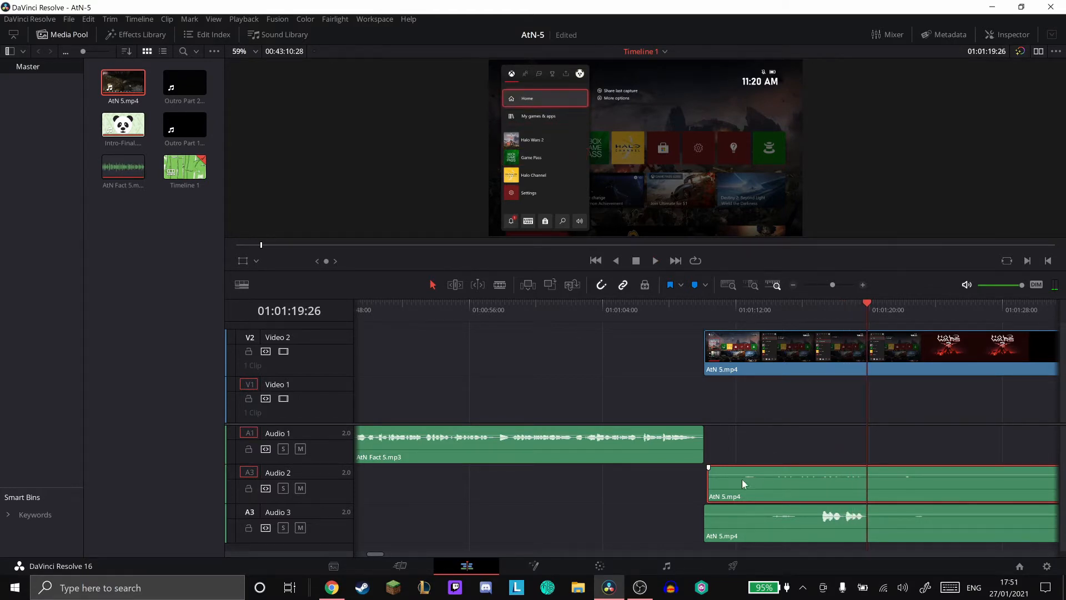
- Nudge the AtN 5.mp4 clip on Audio 2 slightly earlier and place the playhead at 01:01:10:03
click(807, 308)
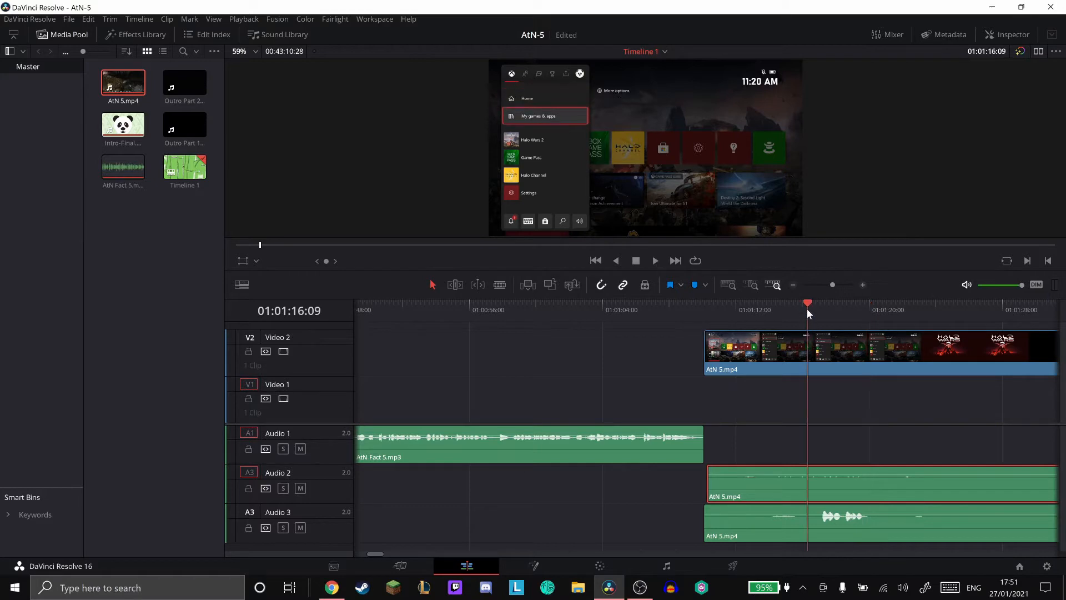
drag(848, 489, 845, 488)
click(702, 316)
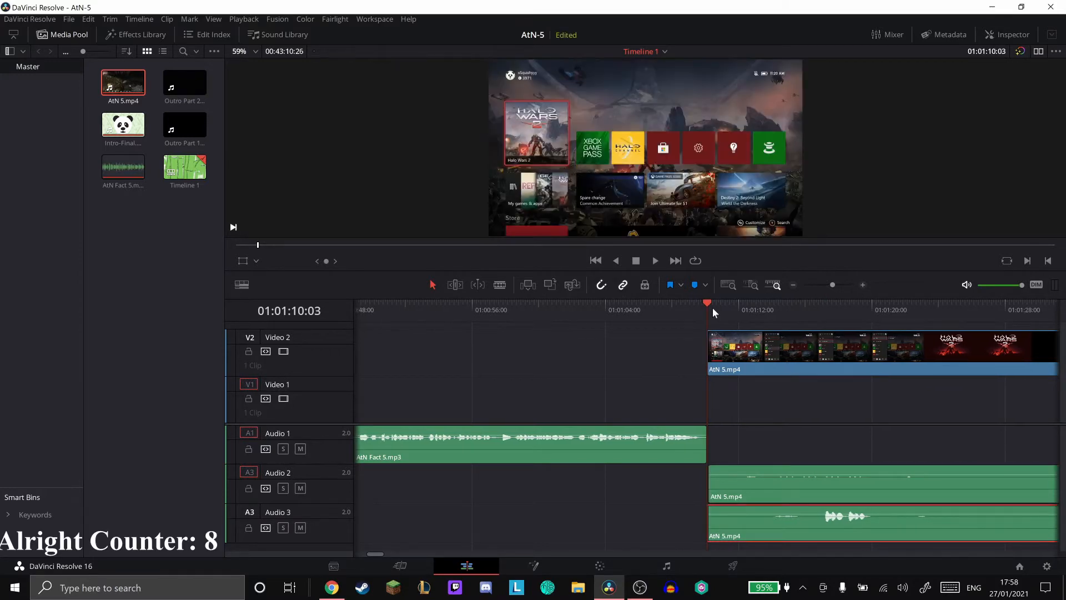
- Select the AtN 5.mp4 clips on Video 2, Audio 2 and Audio 3 and link them together
click(736, 365)
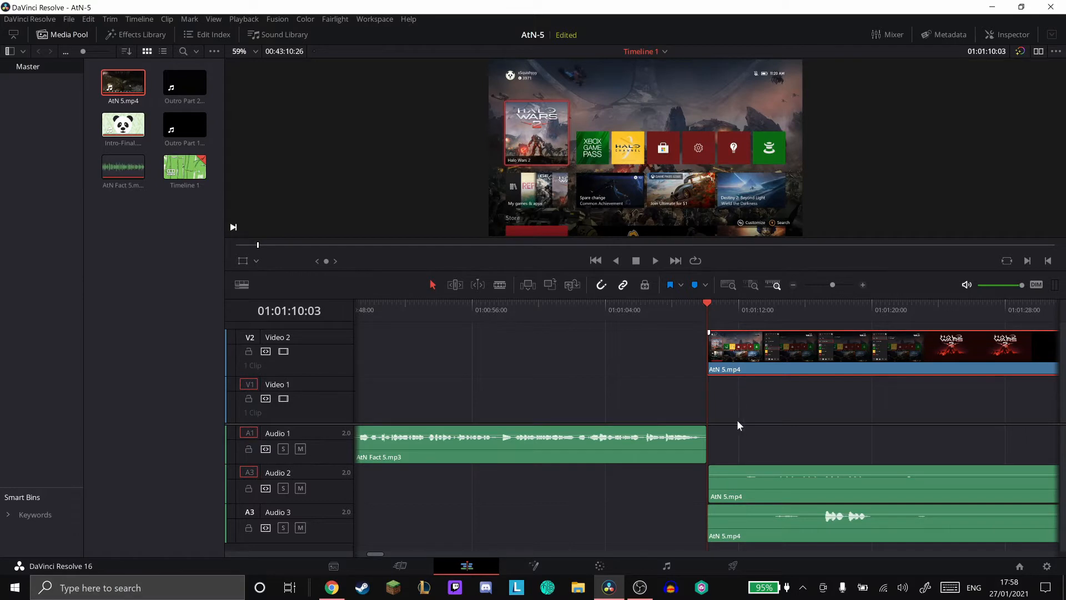
ctrl+click(752, 483)
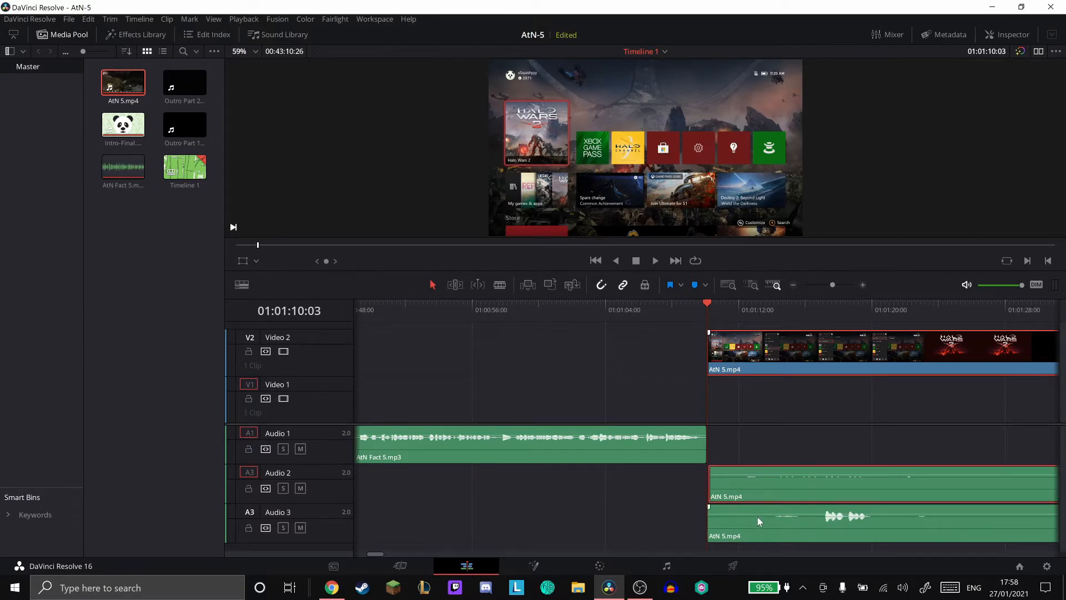
ctrl+click(757, 518)
right_click(757, 517)
click(777, 510)
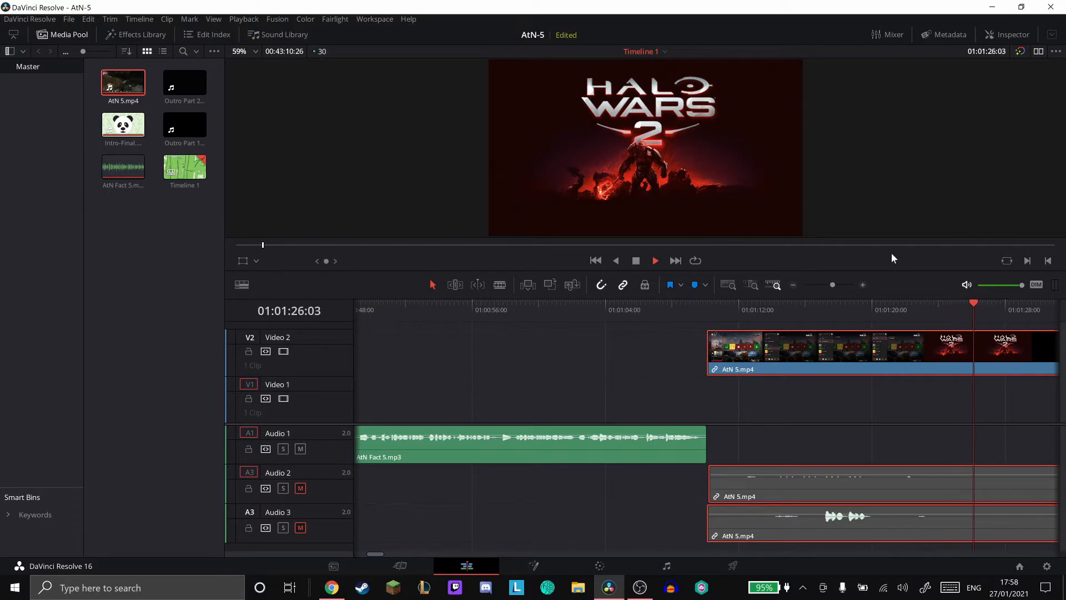
- Stop the playback and unmute the Audio 3 and Audio 2 tracks
click(635, 260)
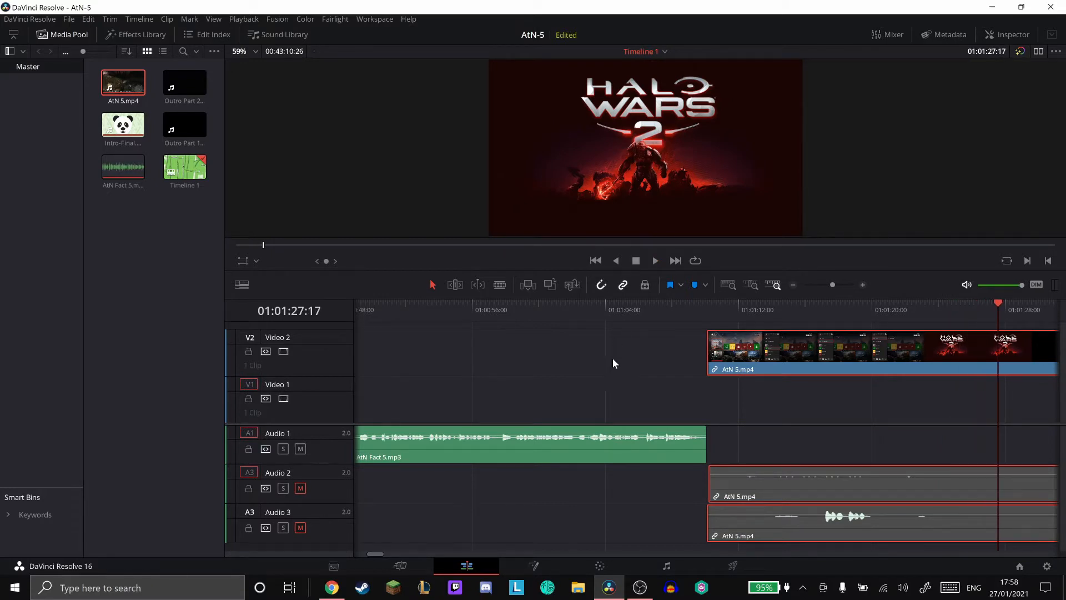
click(300, 528)
click(300, 488)
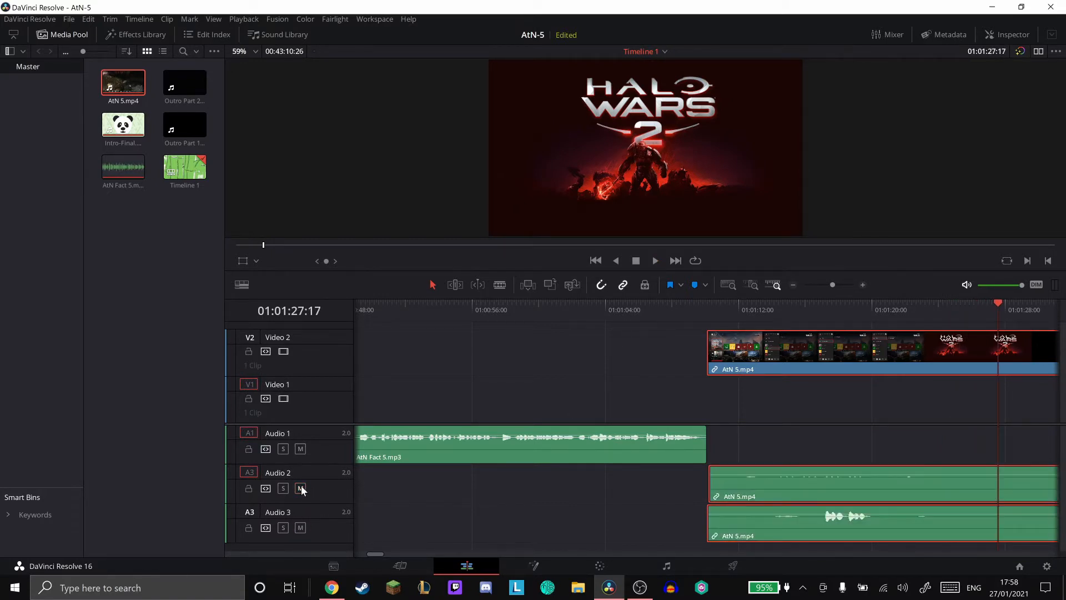
- Play the AtN 5.mp4 footage from 01:02:35:26 to check where the commentary on Audio 3 begins
scroll(791, 371, right, 10)
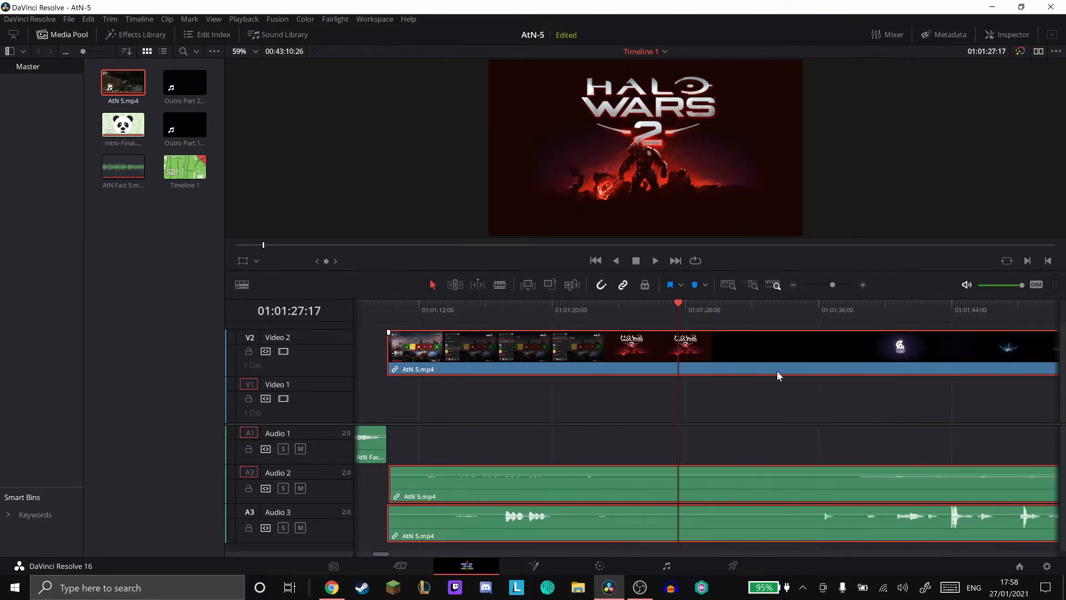
scroll(774, 371, right, 9)
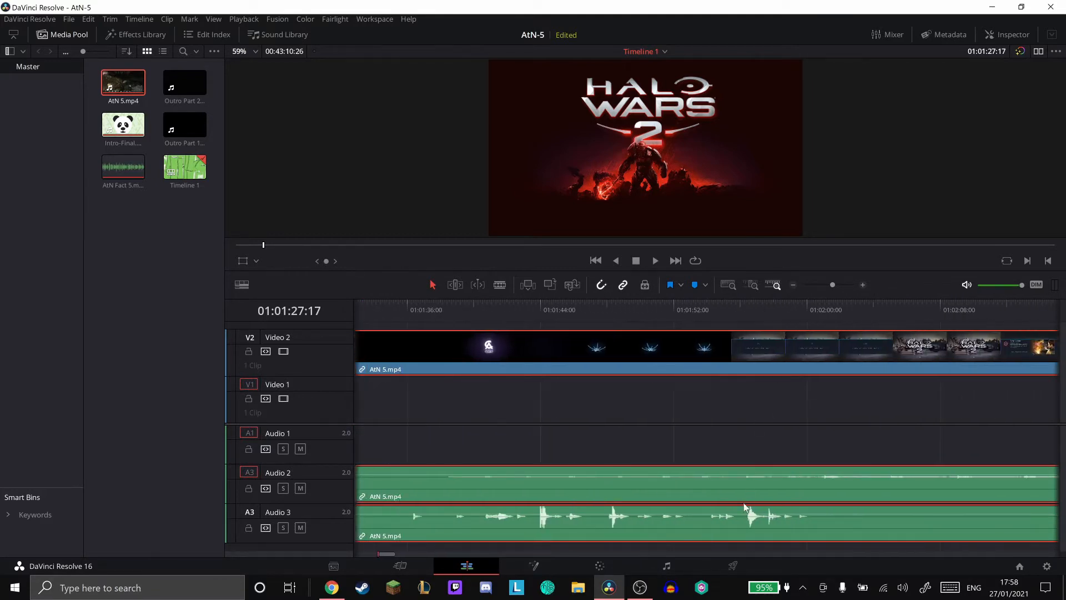
scroll(745, 497, right, 10)
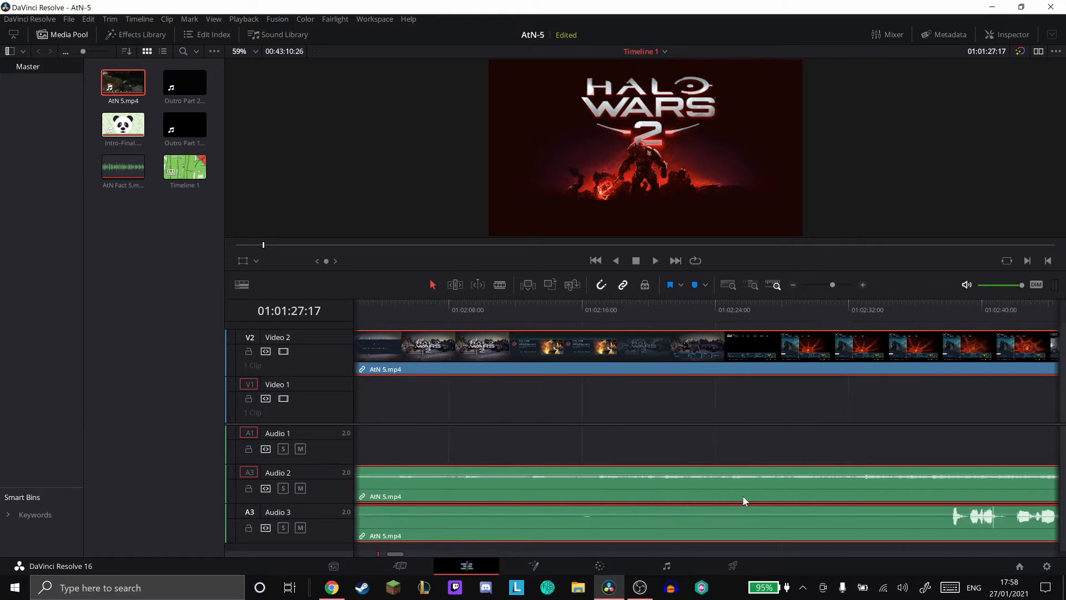
scroll(745, 497, right, 1)
click(754, 308)
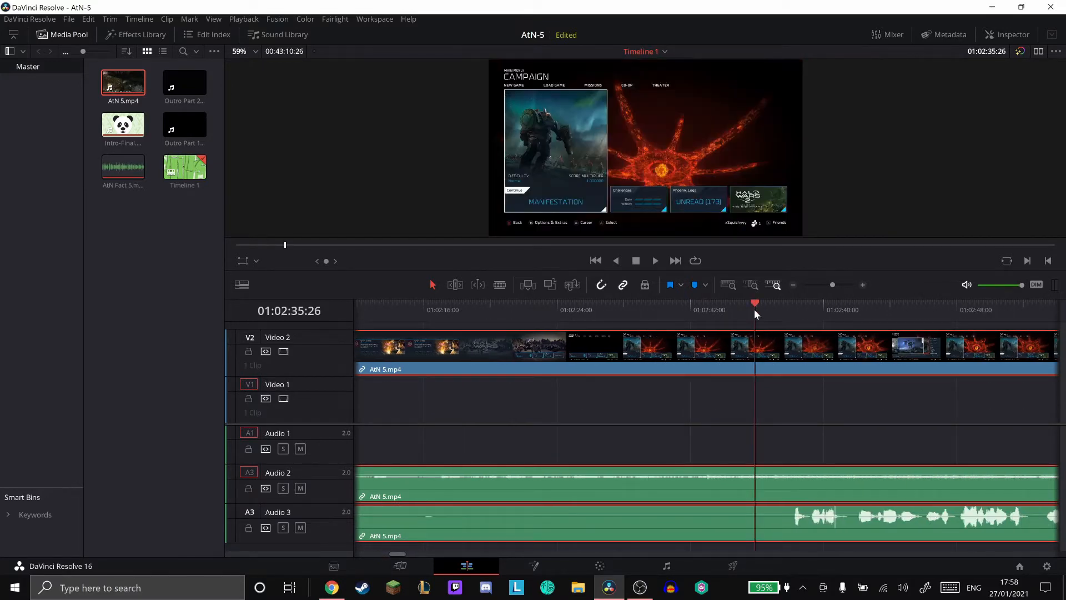
click(654, 261)
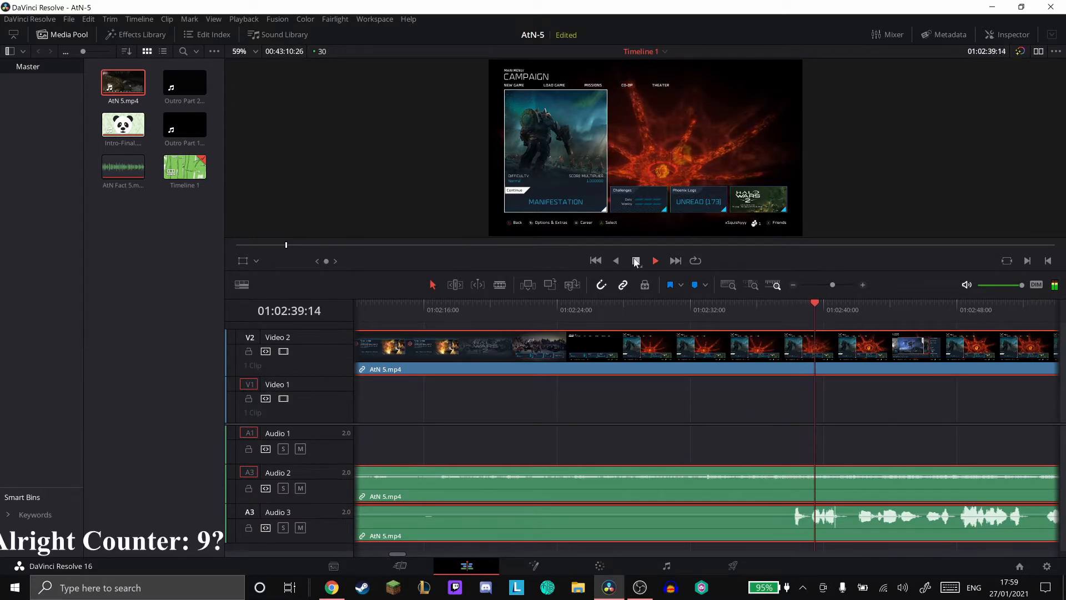
click(635, 260)
- Trim the start of the linked AtN 5.mp4 clips to 01:02:37:06, just before the commentary on Audio 3
click(776, 311)
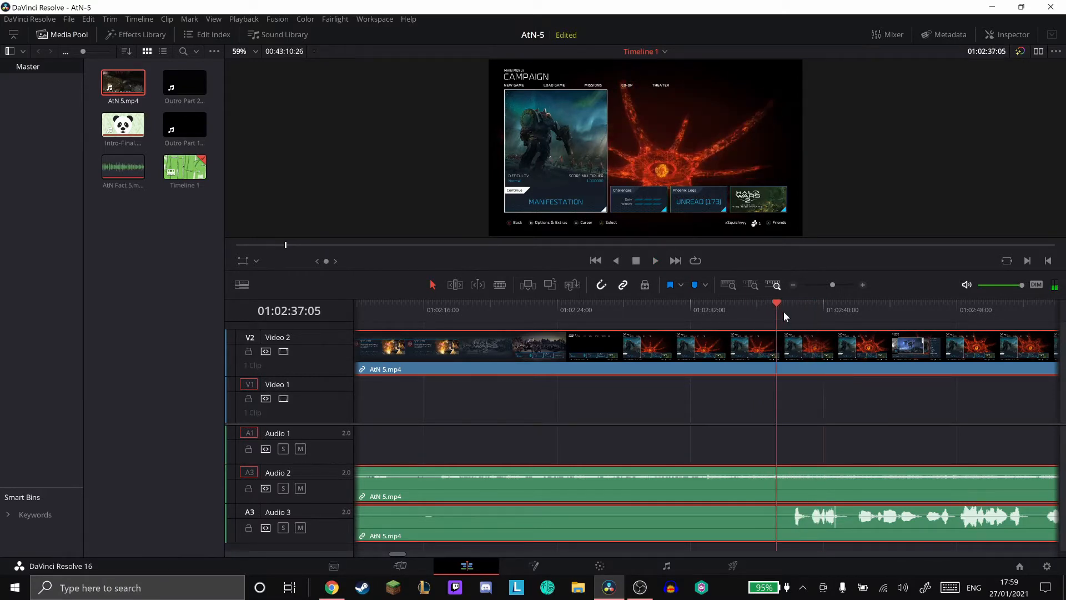
drag(785, 314, 791, 305)
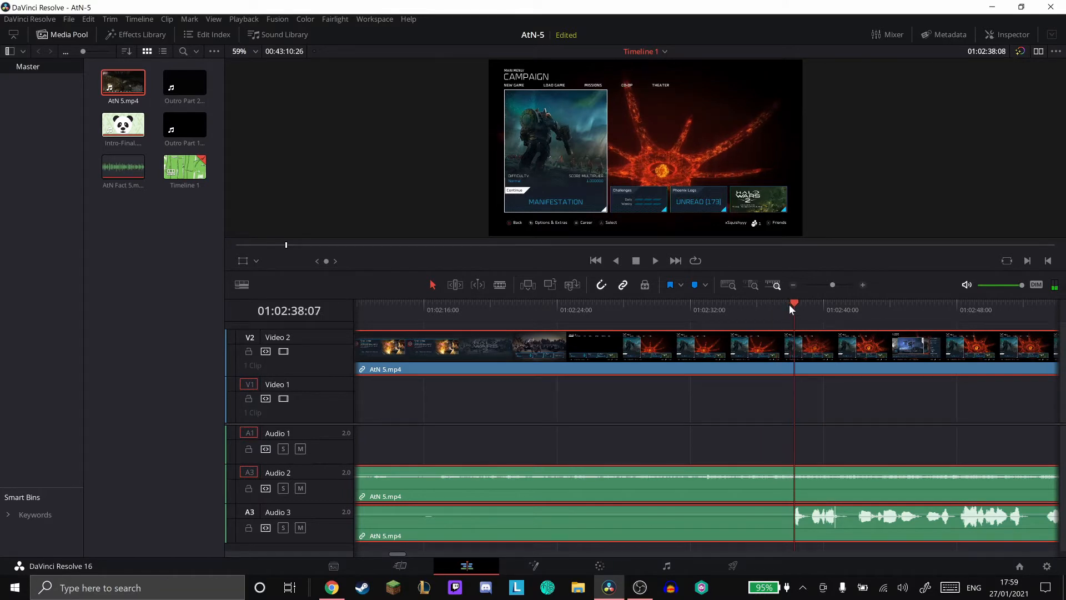
key(Right)
key(Right)
key(Left)
key(Left)
key(Left)
key(Left)
key(Left)
key(Left)
key(Left)
key(Left)
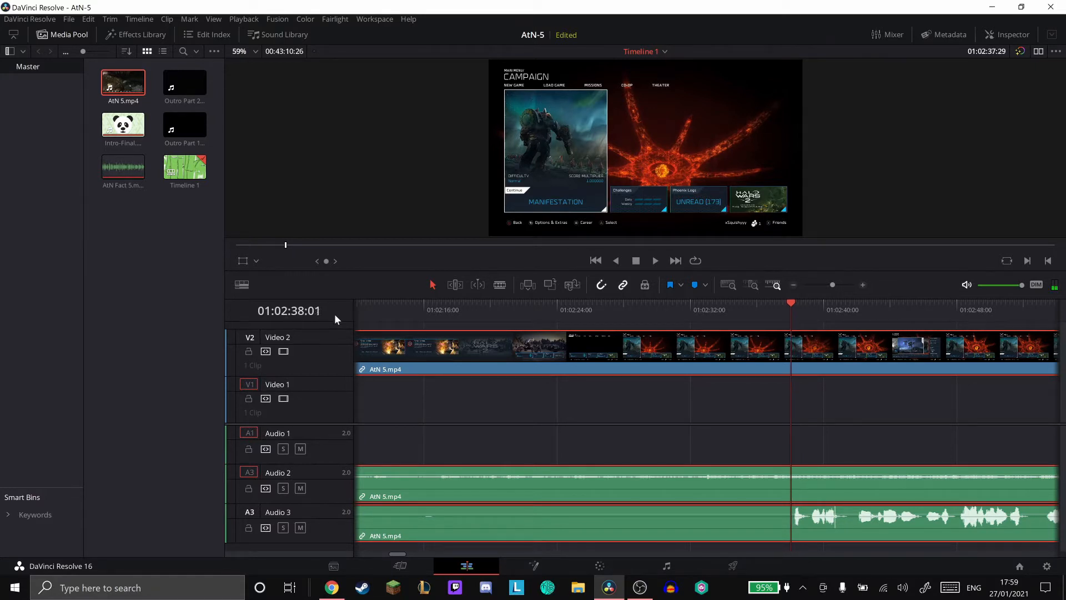
key(Left)
key(Left)
key(Left)
key(Left)
key(Left)
key(Left)
key(Left)
key(Left)
key(Left)
key(Left)
key(Left)
key(Left)
key(Left)
key(Left)
key(Left)
key(Left)
key(Left)
key(Left)
key(Left)
key(Left)
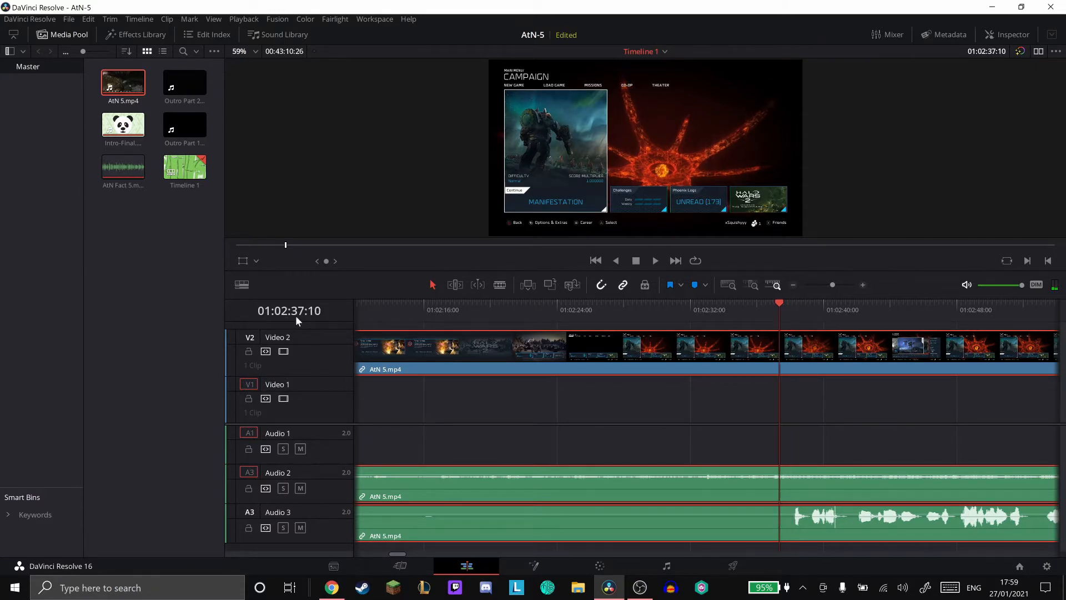
key(Left)
key(Left)
key(Left)
key(Left)
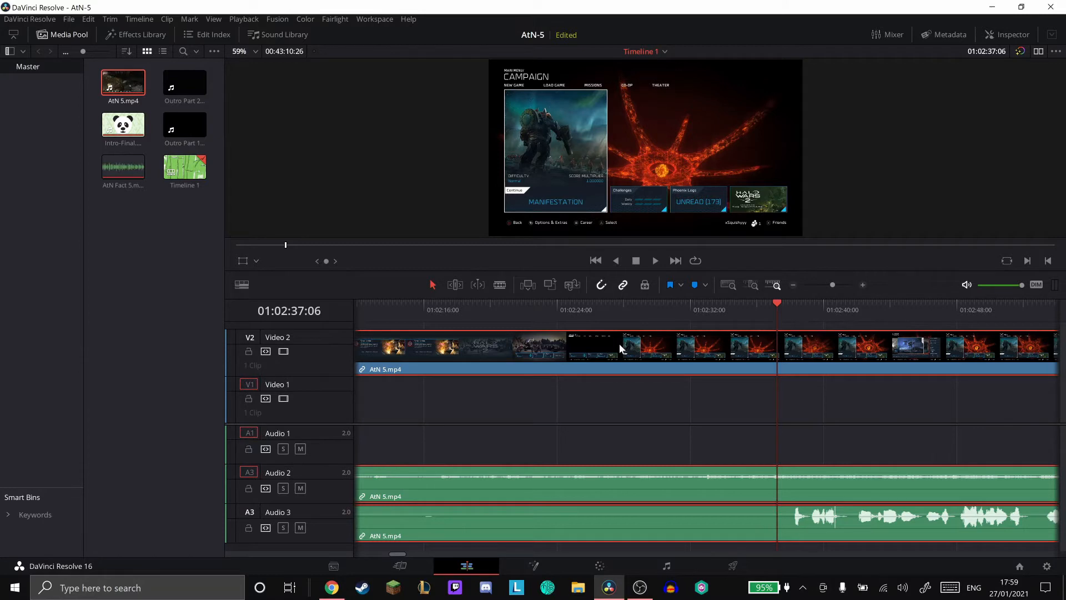
key(shift+[)
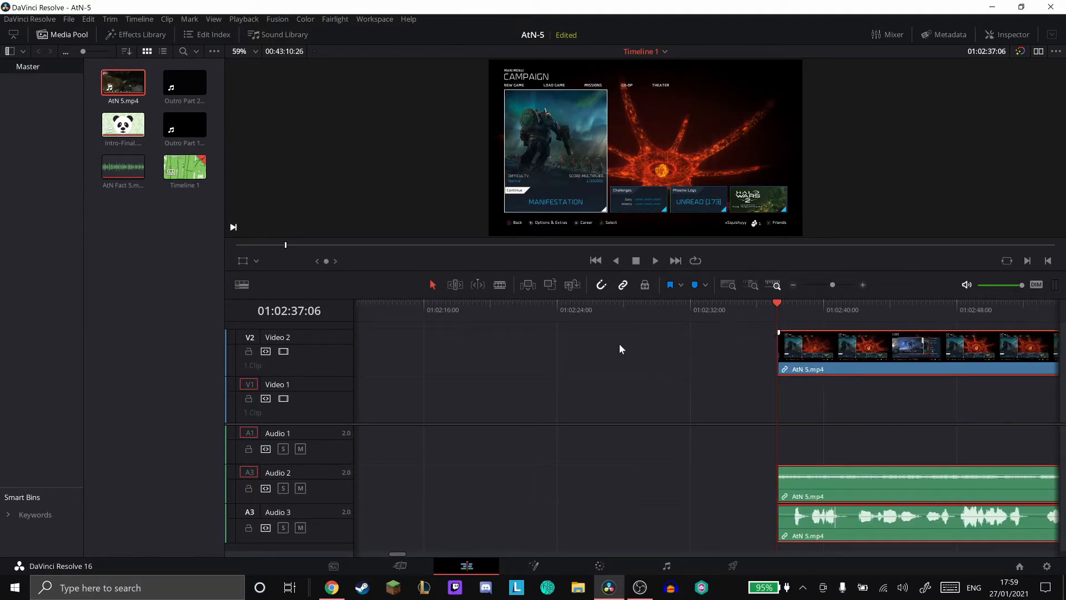
- Move the trimmed AtN 5.mp4 clips earlier so they start right at the end of AtN Fact 5.mp3
drag(822, 348, 562, 367)
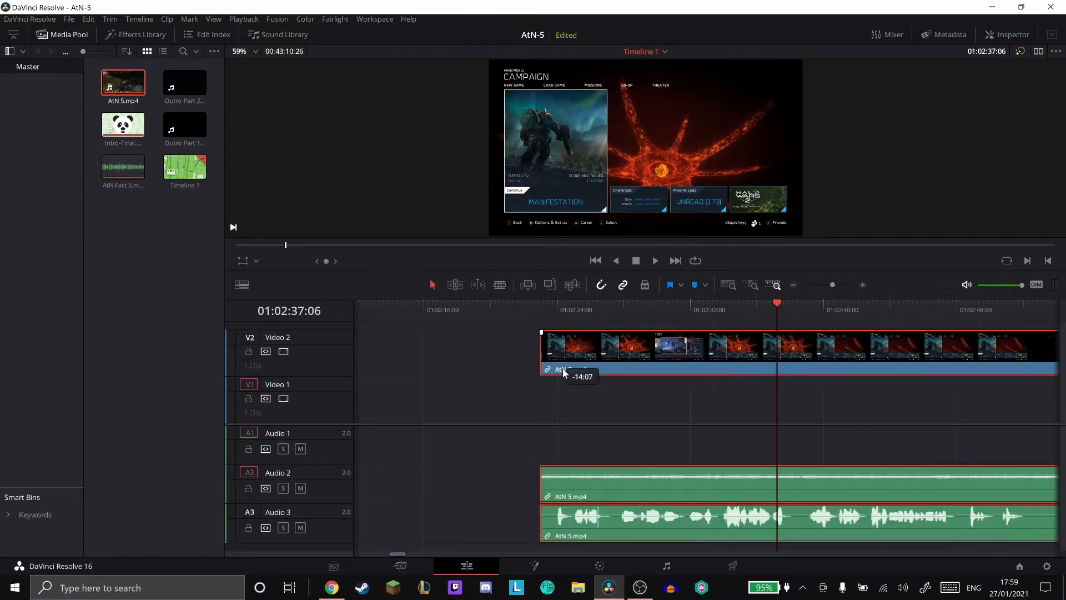
scroll(562, 367, left, 5)
scroll(561, 367, left, 1)
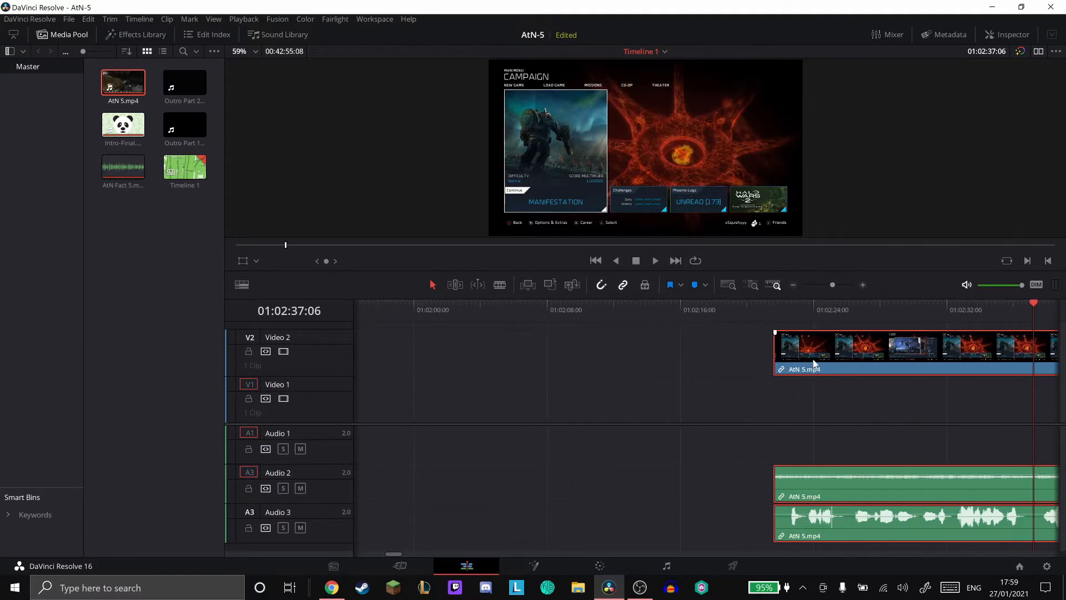
drag(813, 361, 491, 358)
scroll(492, 358, left, 4)
scroll(491, 358, left, 5)
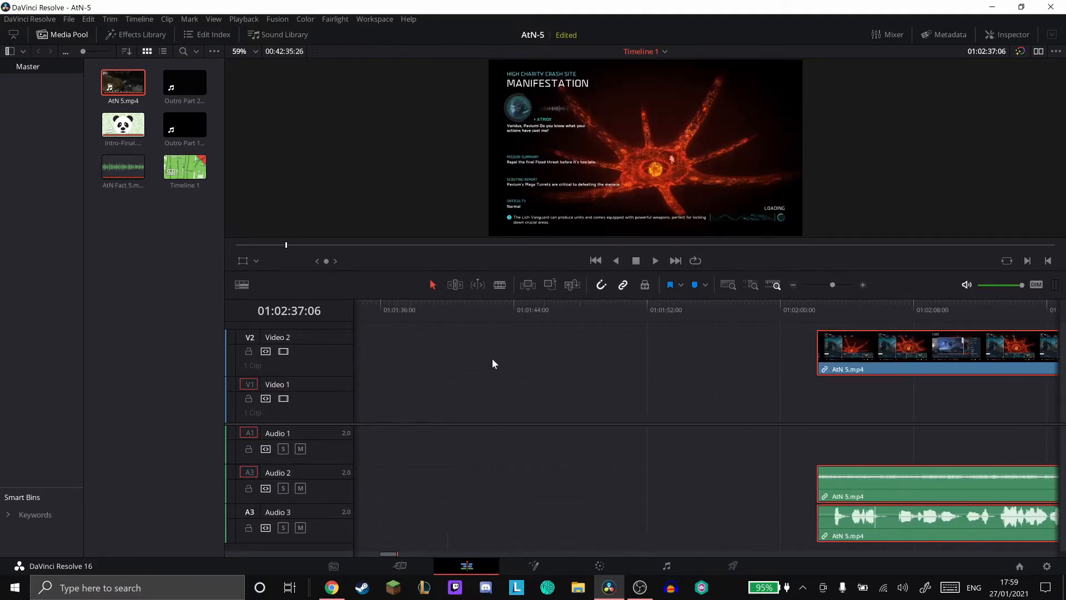
drag(855, 356, 463, 361)
scroll(462, 363, left, 3)
scroll(447, 364, left, 5)
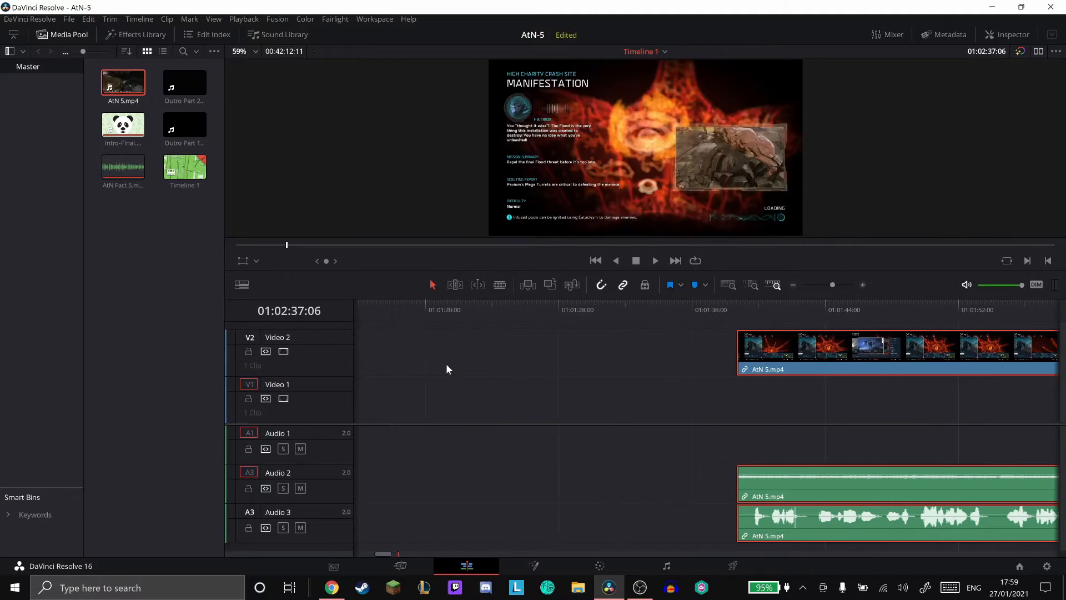
drag(910, 358, 515, 361)
scroll(515, 360, left, 6)
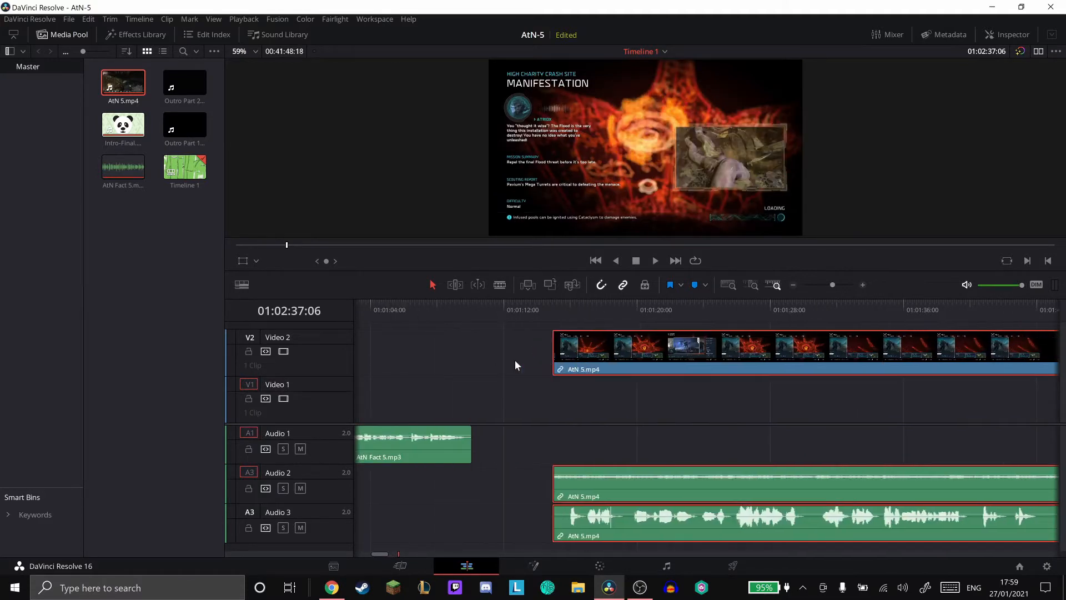
drag(737, 358, 684, 355)
scroll(684, 354, left, 5)
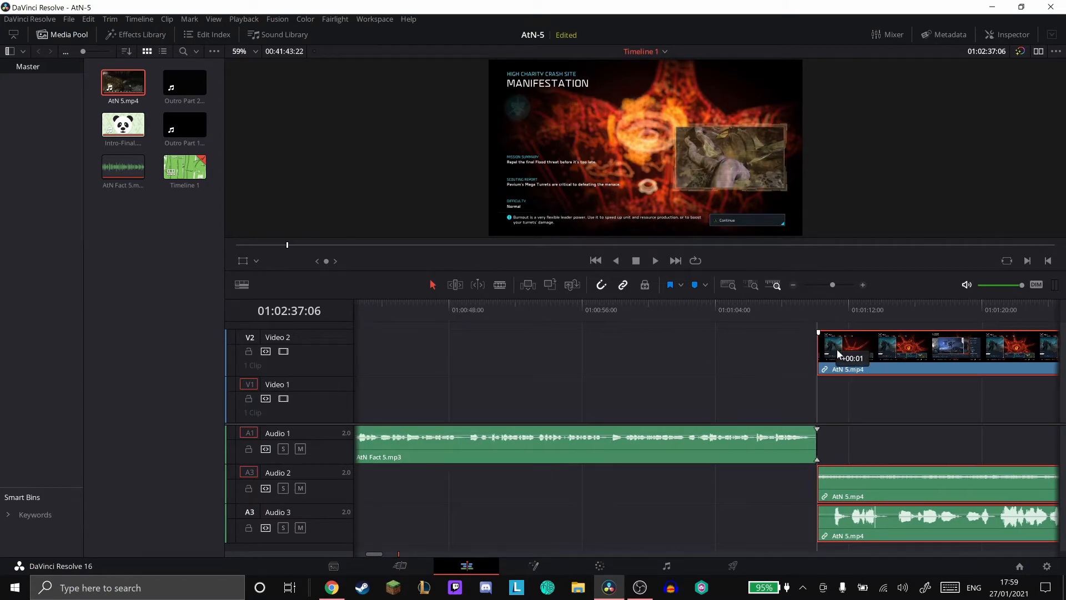
scroll(838, 352, left, 3)
scroll(841, 353, right, 2)
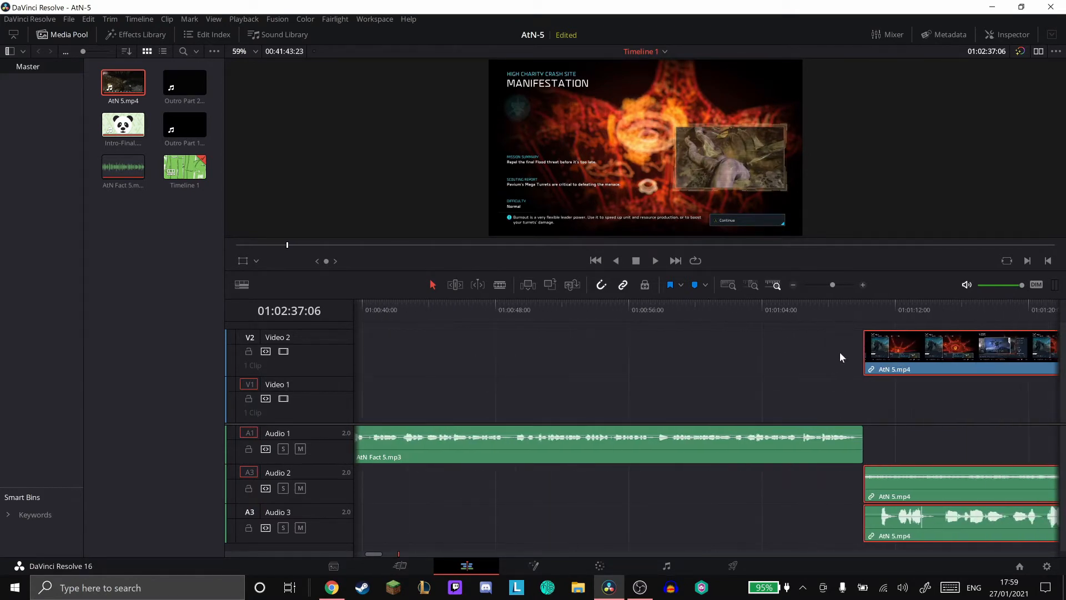
- Extend the start of the linked AtN 5.mp4 clips back to the end of Intro-Final.mp4, beneath the fact audio
drag(863, 361, 481, 360)
scroll(480, 360, left, 7)
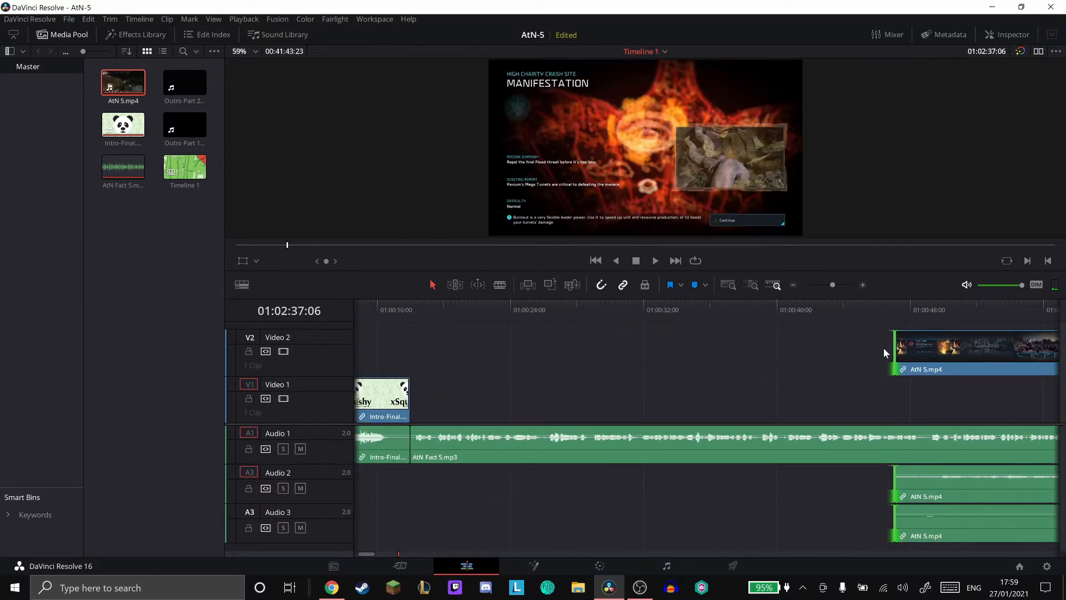
drag(891, 347, 411, 355)
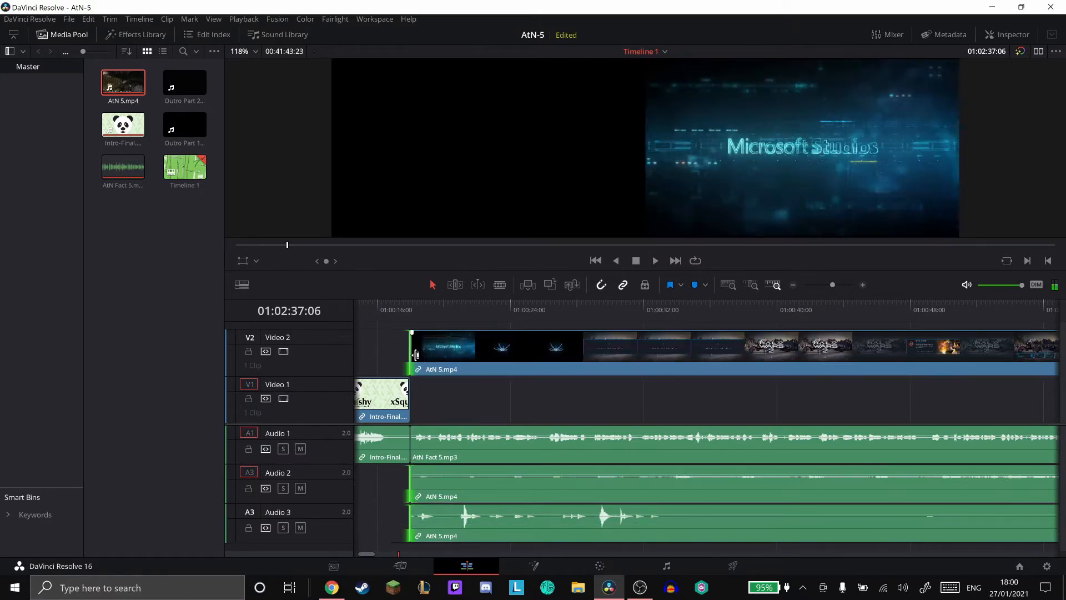
scroll(415, 355, left, 1)
scroll(458, 365, left, 2)
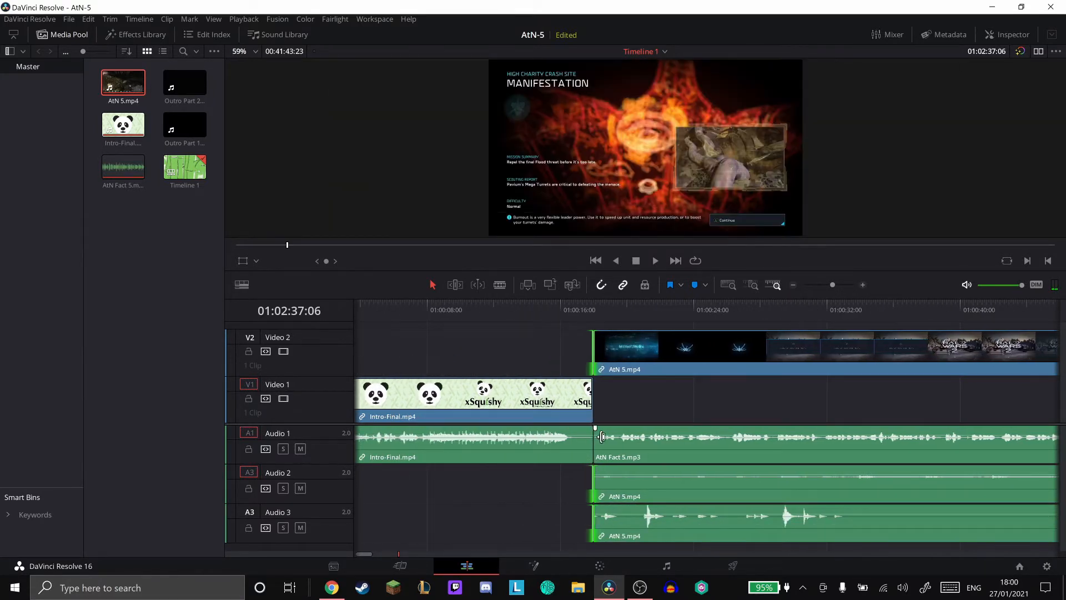
- Split the linked AtN 5.mp4 clips at 01:01:10:02, where AtN Fact 5.mp3 ends
scroll(606, 431, right, 4)
scroll(605, 432, right, 8)
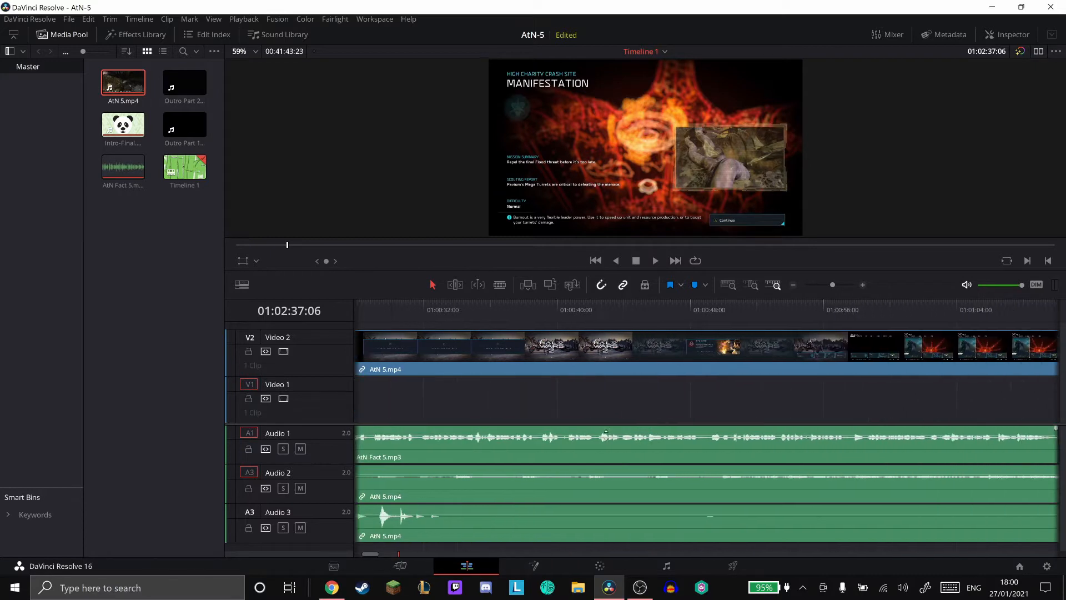
click(753, 308)
click(759, 352)
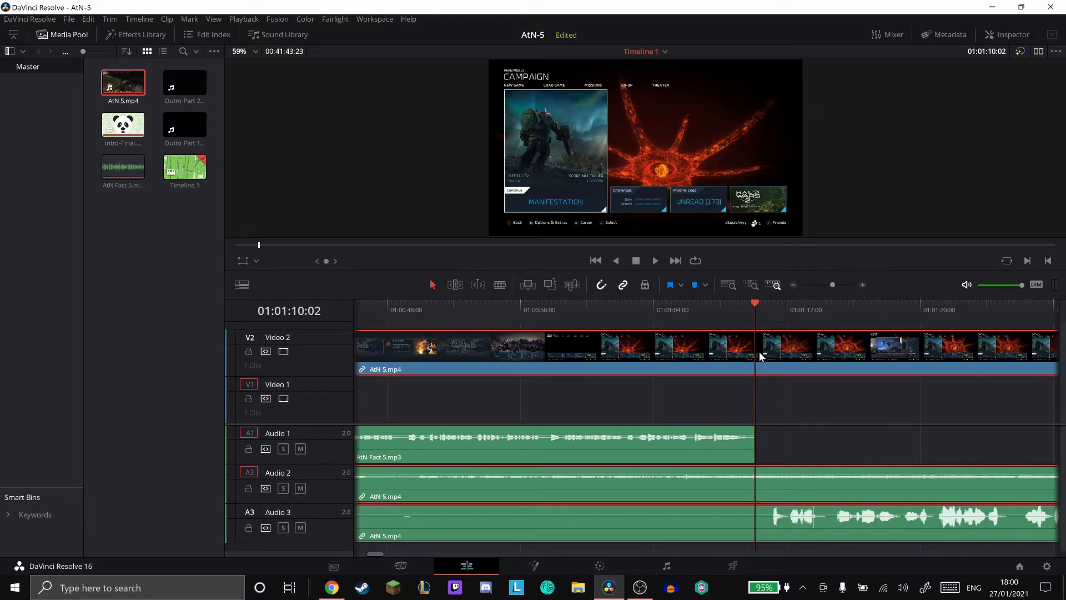
key(ctrl+b)
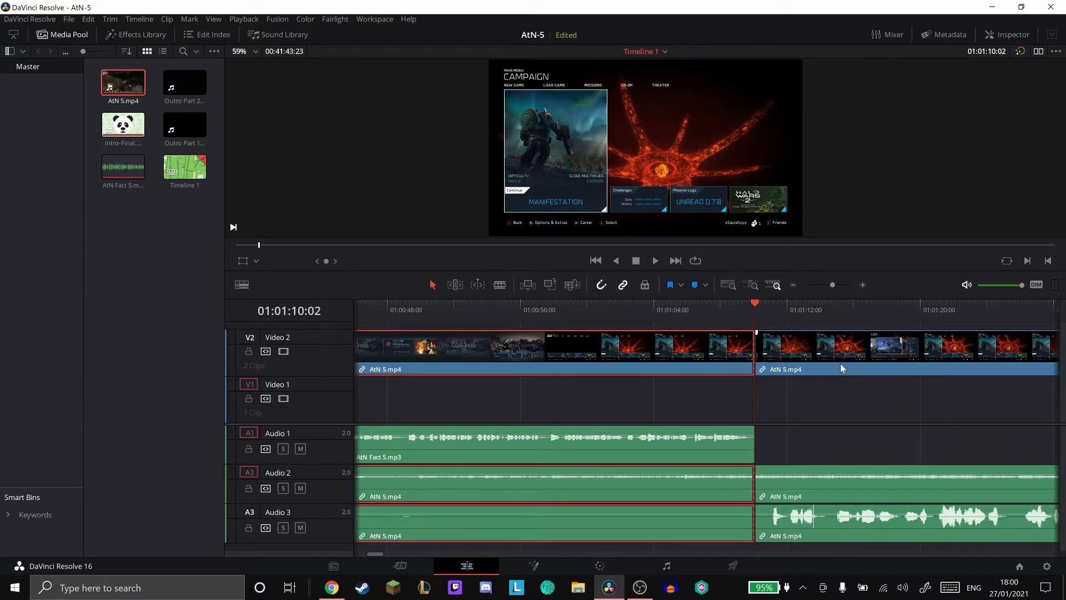
- Split the second section of the linked AtN 5.mp4 clips at 01:01:13:02
scroll(802, 367, left, 5)
scroll(797, 367, right, 4)
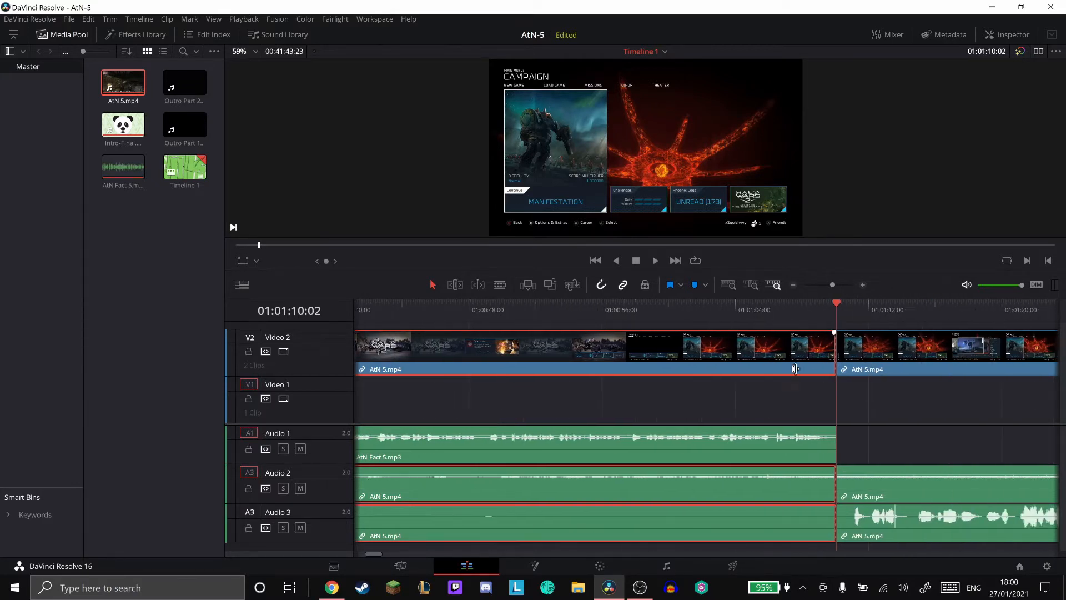
scroll(675, 370, right, 5)
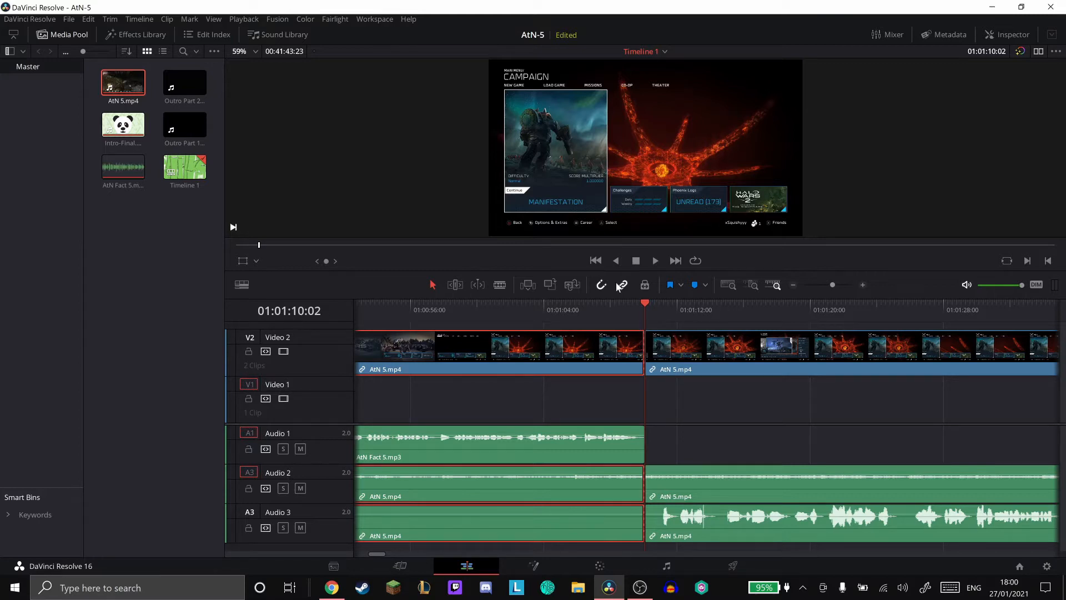
click(699, 305)
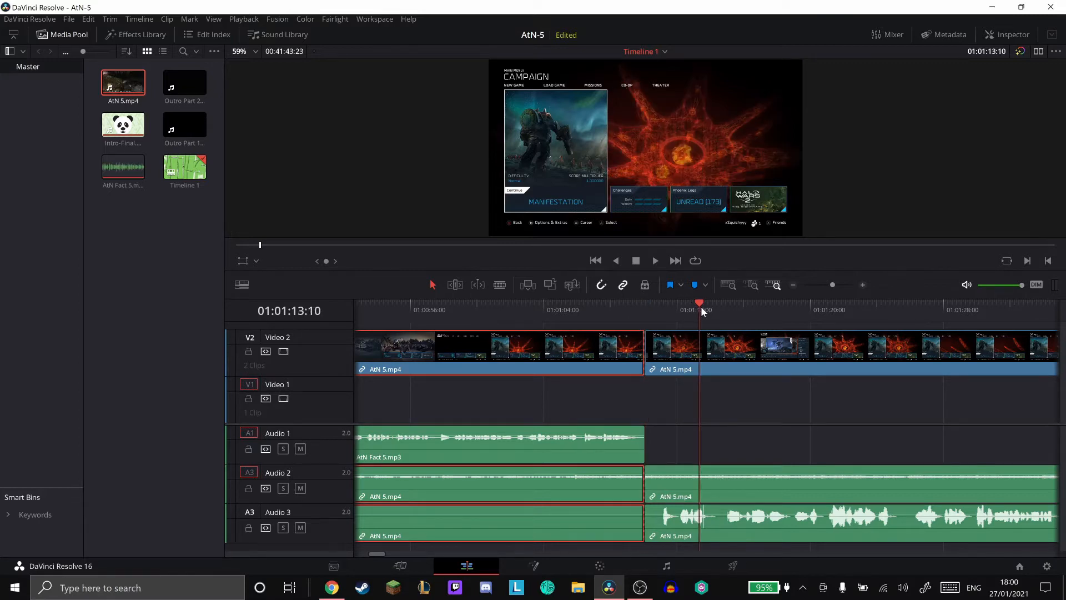
key(Left)
key(Left)
key(Left)
key(Left)
key(Left)
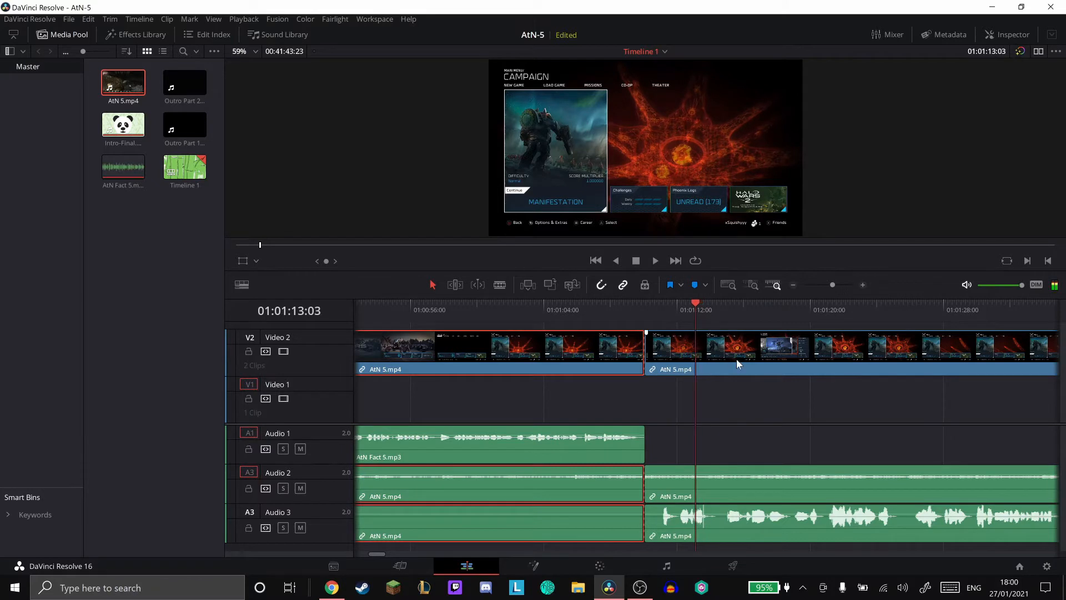
click(738, 358)
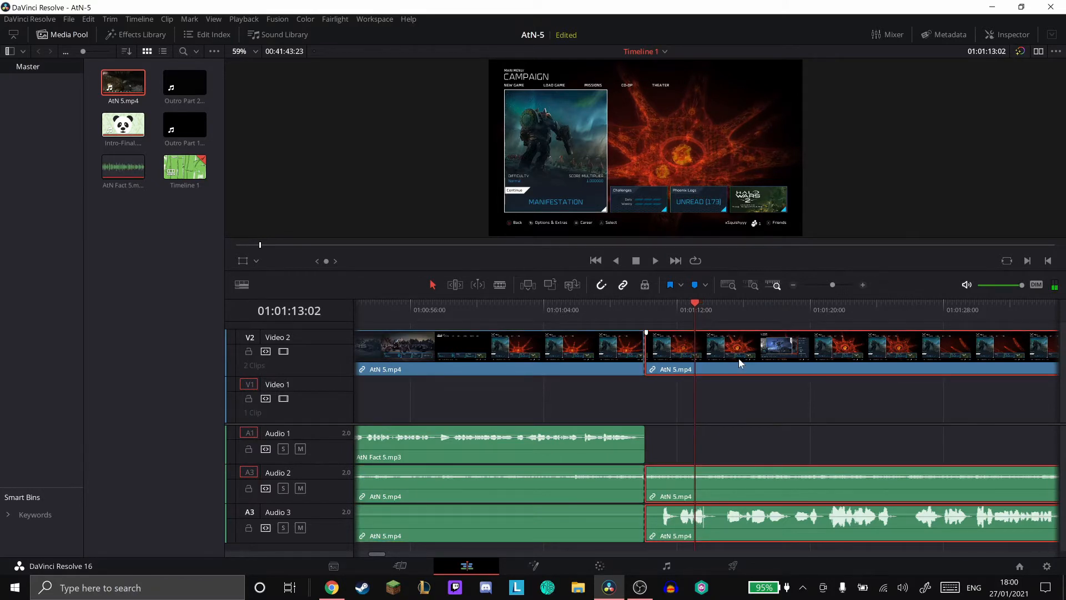
key(ctrl+b)
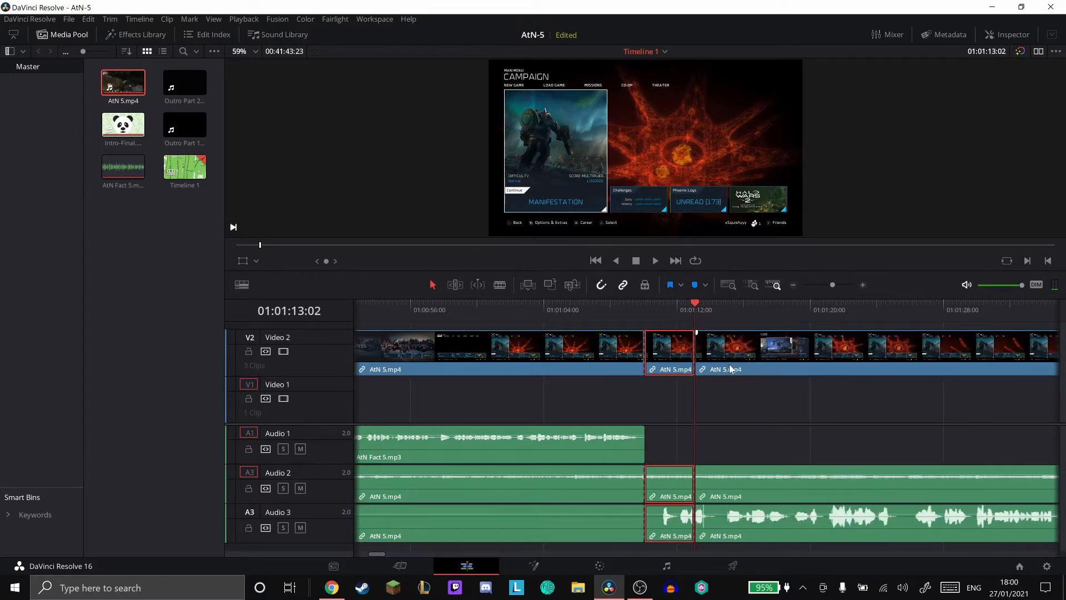
- Place the playhead at 01:00:18:00 and add a video fade-out of about 1 second to the end of Intro-Final.mp4
scroll(728, 364, left, 10)
scroll(725, 358, left, 12)
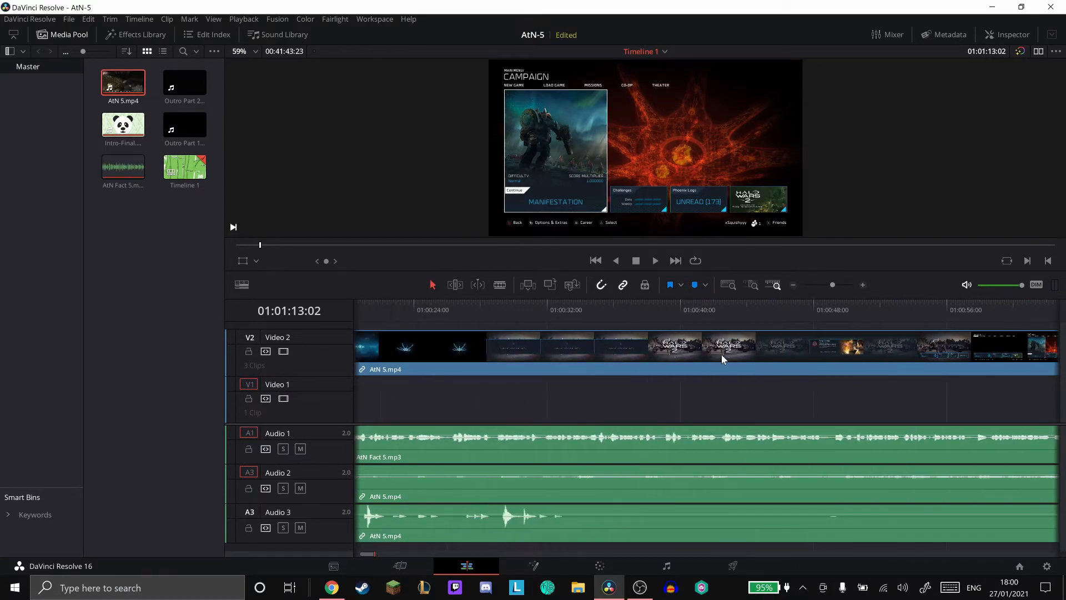
click(567, 310)
scroll(567, 310, left, 2)
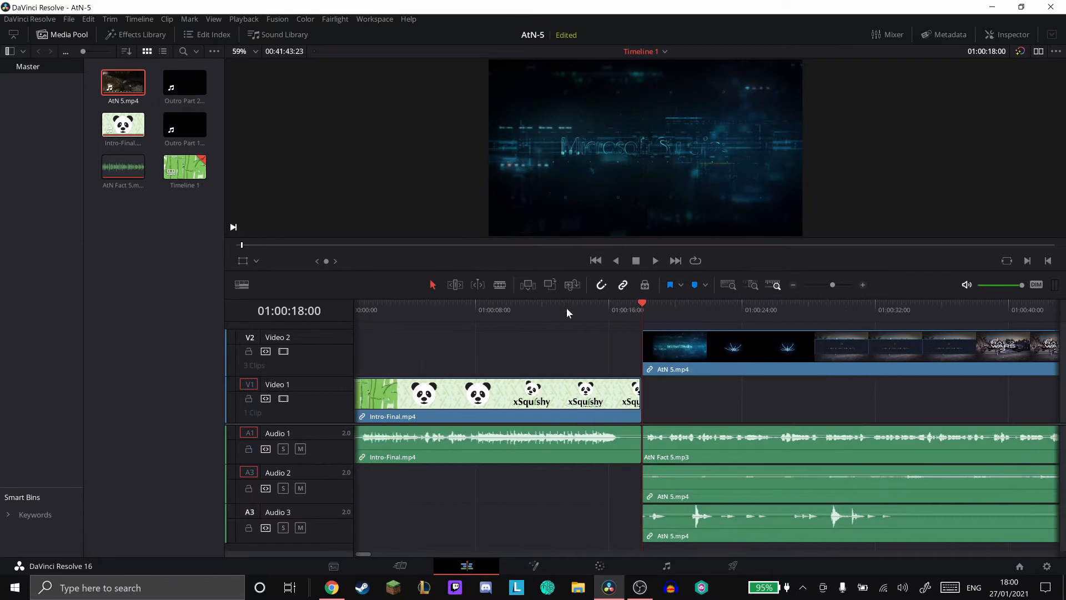
scroll(566, 308, left, 1)
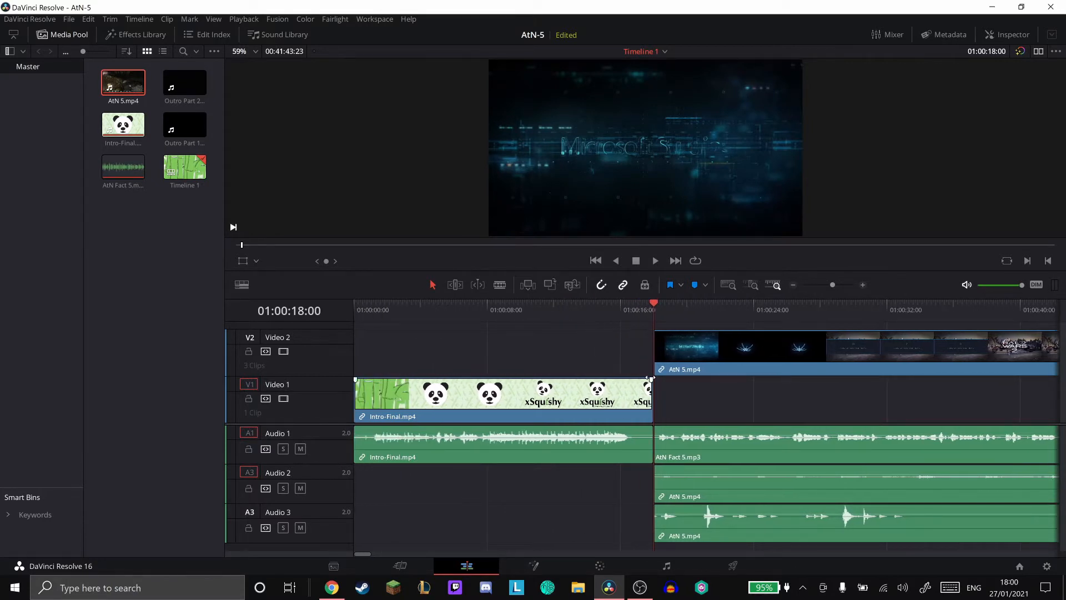
click(753, 284)
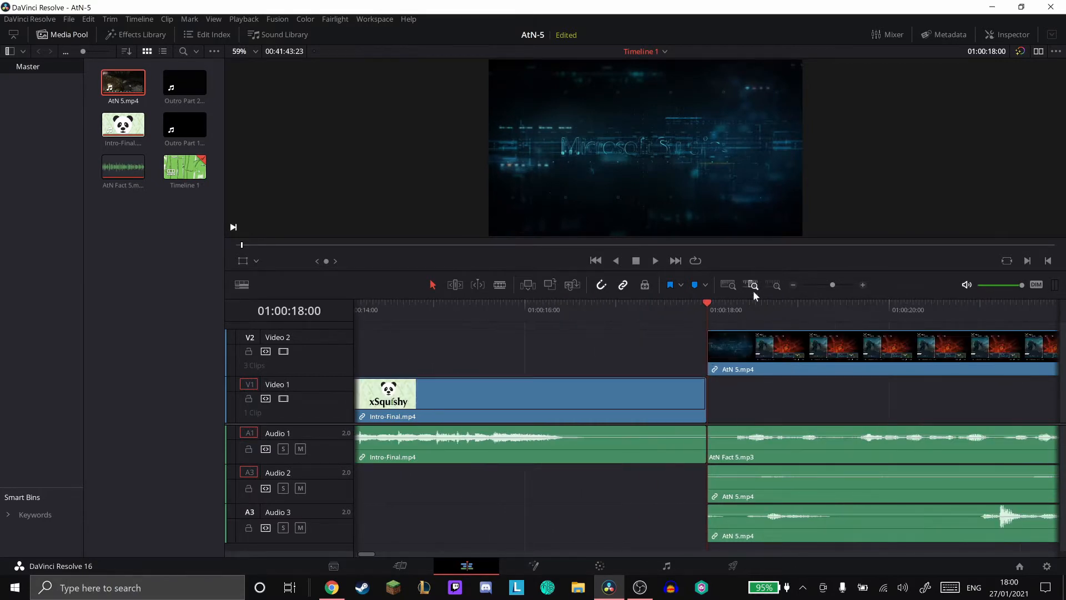
drag(694, 378, 615, 380)
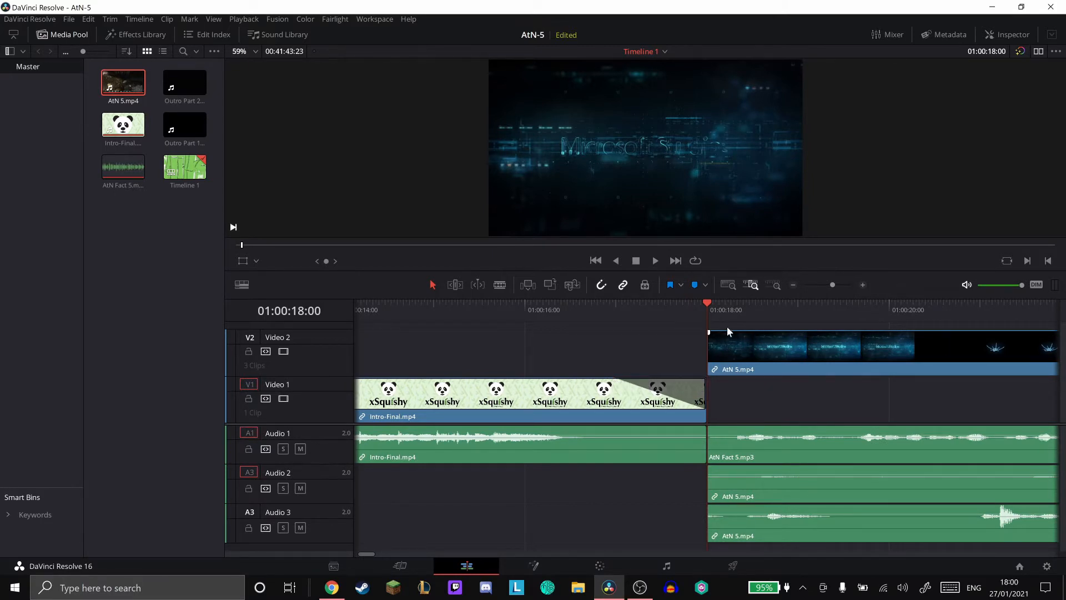
- Add fade-ins of about 1 second to the first AtN 5.mp4 video section and to AtN Fact 5.mp3 at 01:00:18:00
drag(707, 333, 801, 332)
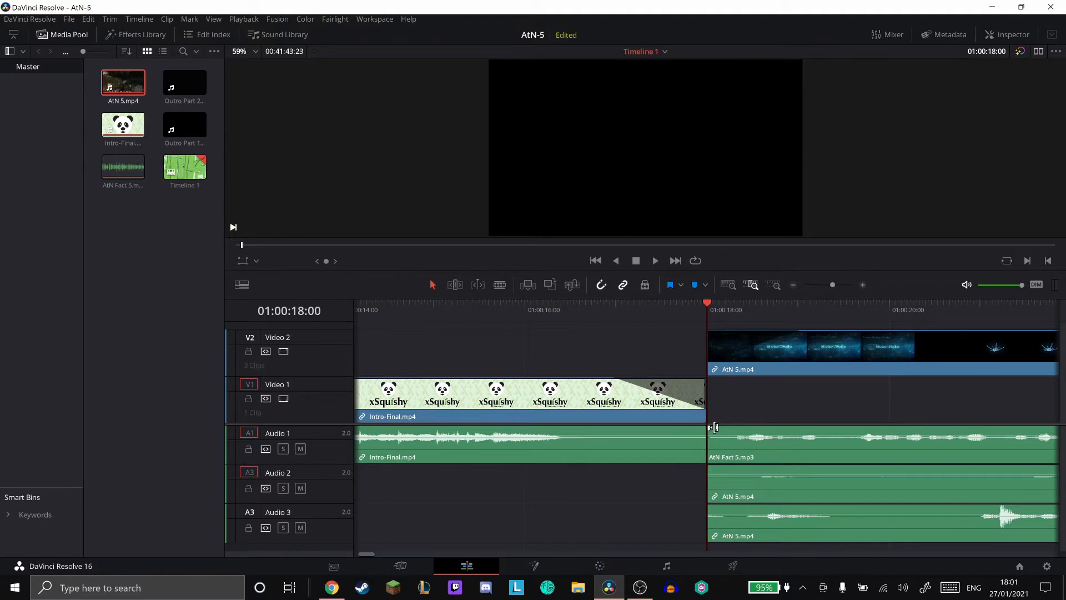
mouse_move(709, 428)
mouse_down()
mouse_move(816, 425)
mouse_move(786, 426)
mouse_move(800, 426)
mouse_up()
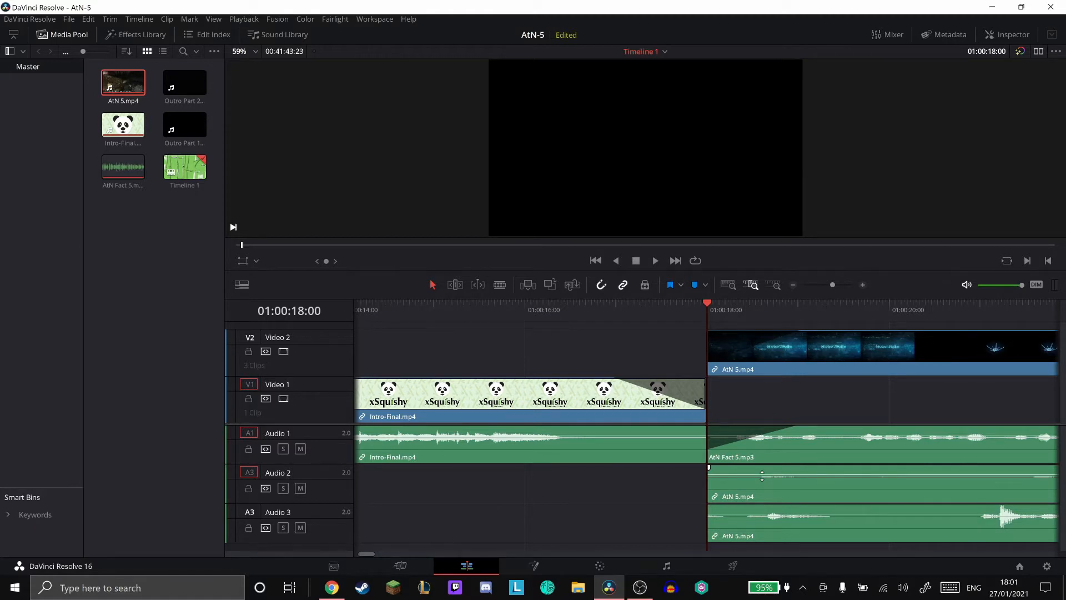
- Lower the first AtN 5.mp4 section's volume on Audio 2 and Audio 3, with a fade-in of about 2 seconds on Audio 2
drag(762, 475, 760, 480)
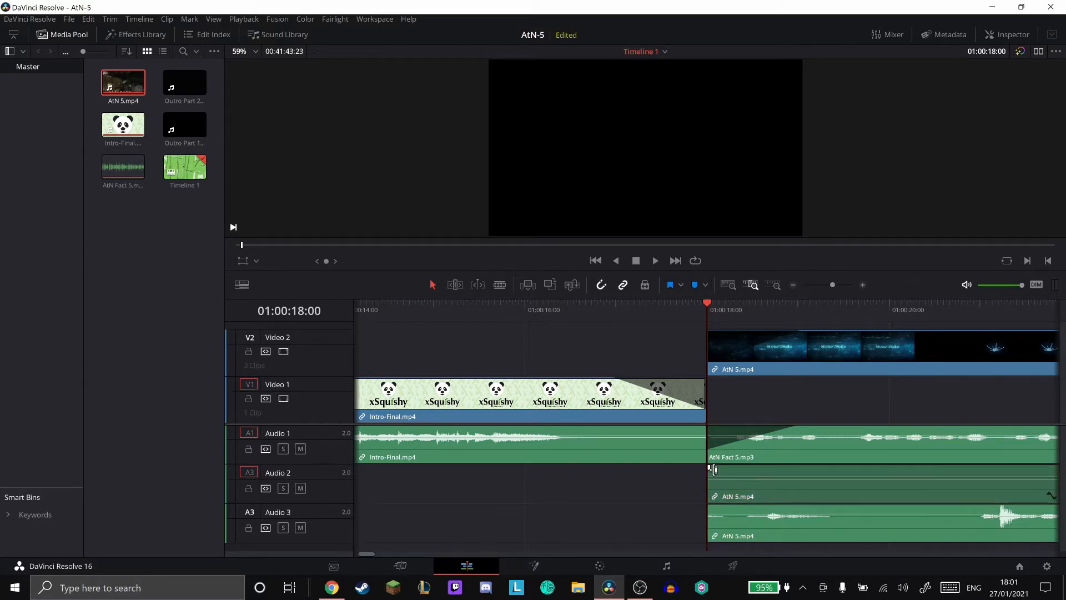
drag(709, 466, 887, 463)
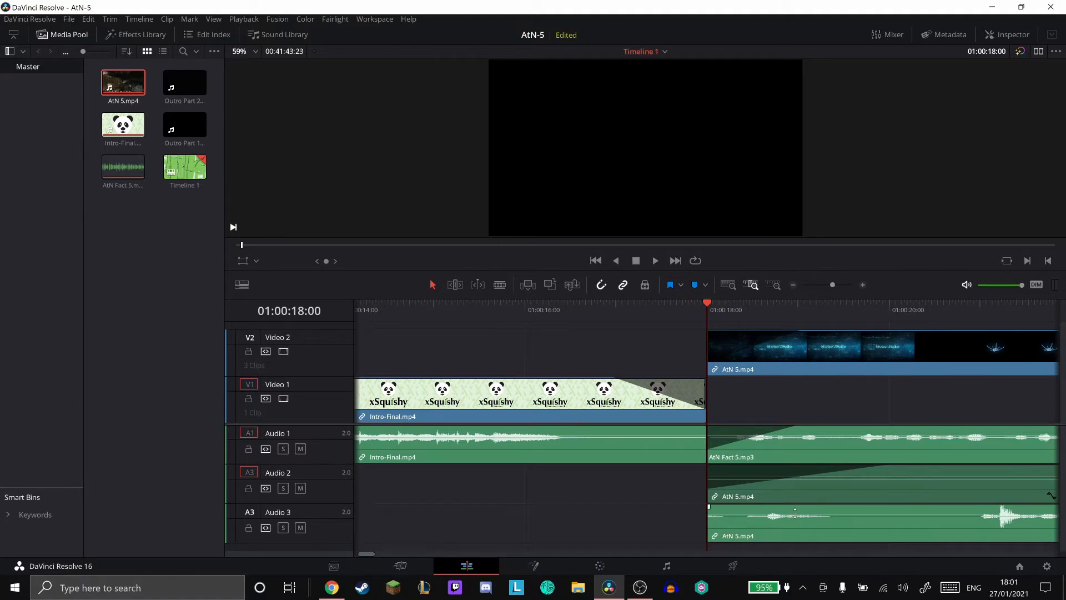
drag(796, 514, 802, 528)
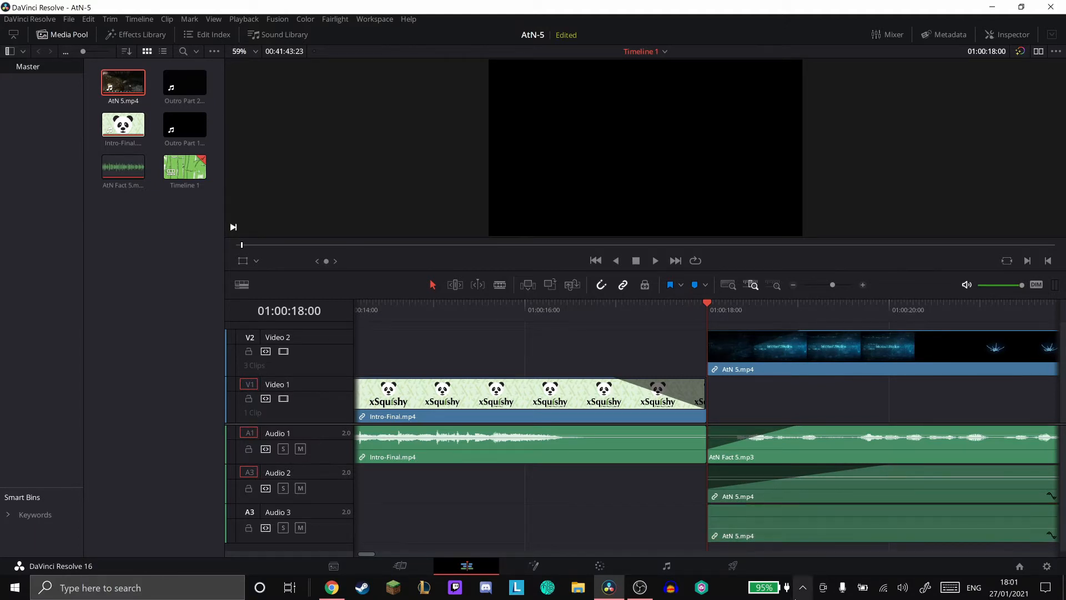
- Add a fade-out of about 2 seconds to the end of the first AtN 5.mp4 section on Audio 2
scroll(800, 524, right, 5)
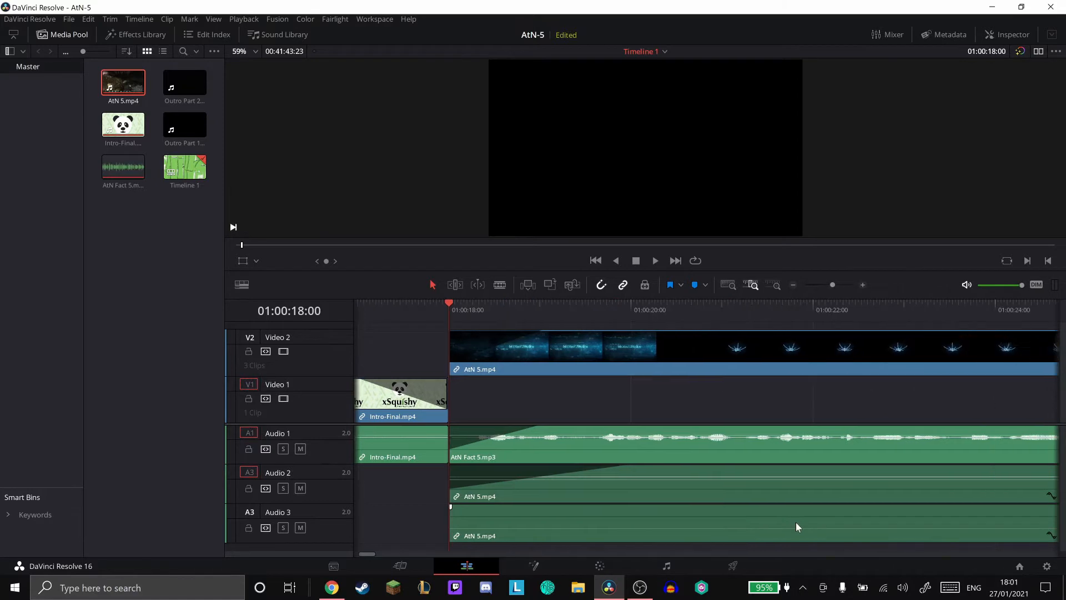
scroll(795, 522, right, 8)
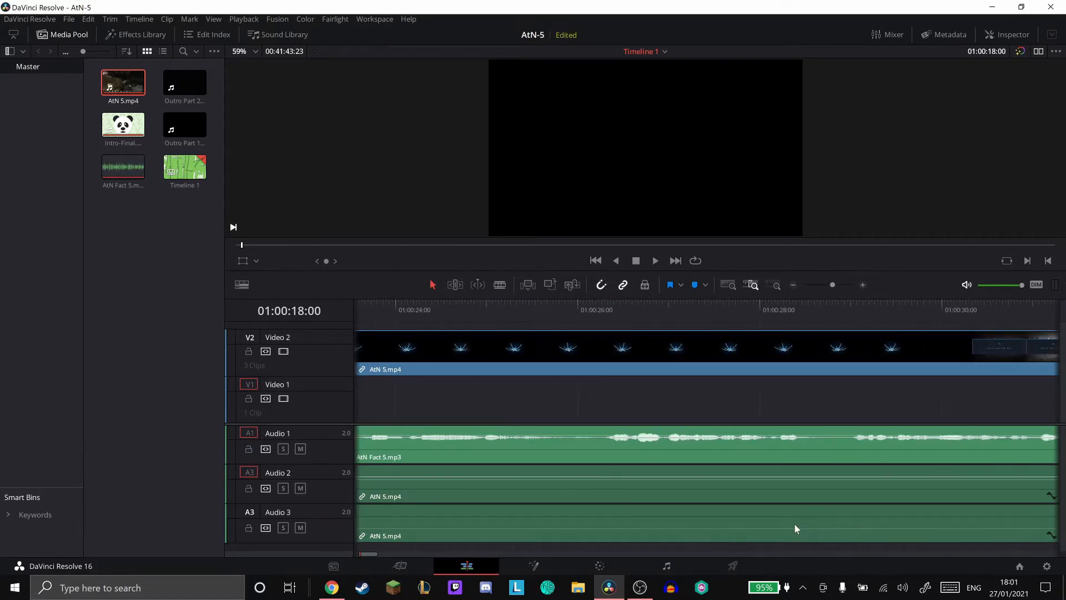
scroll(794, 523, right, 8)
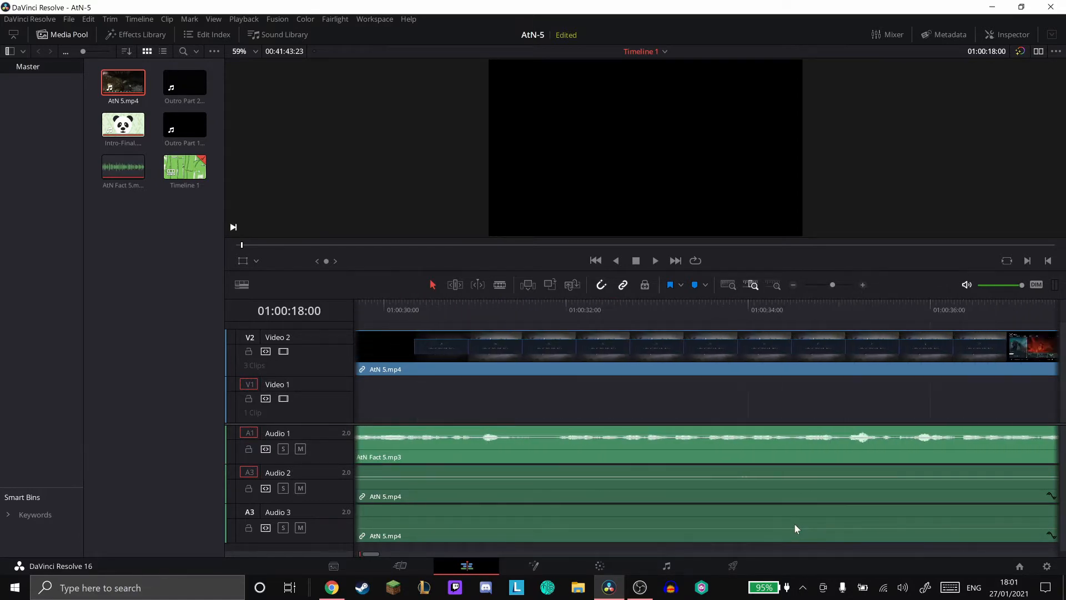
scroll(793, 524, right, 8)
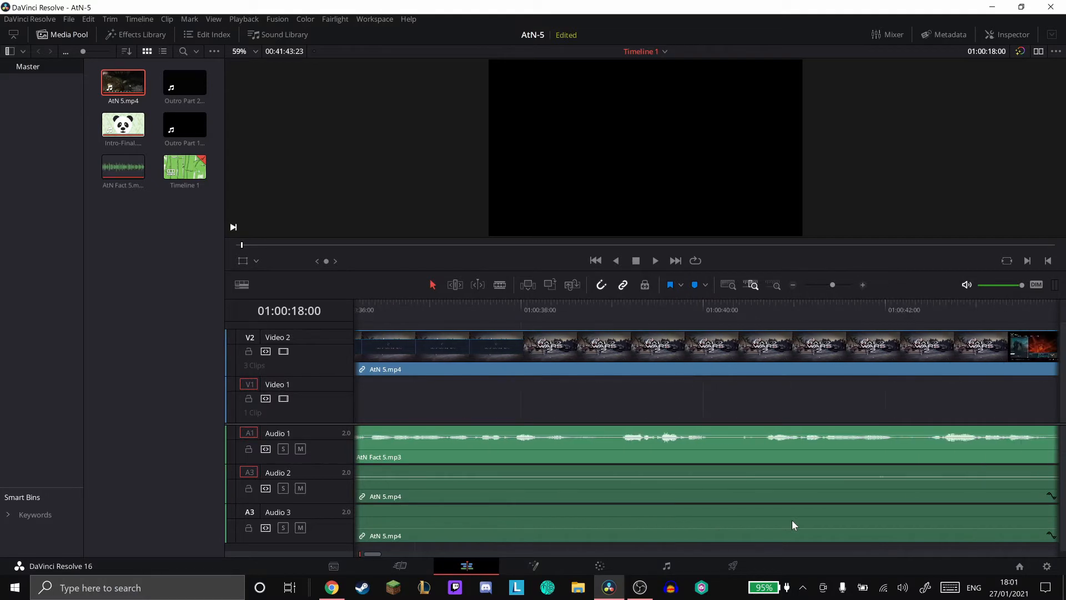
scroll(792, 523, right, 8)
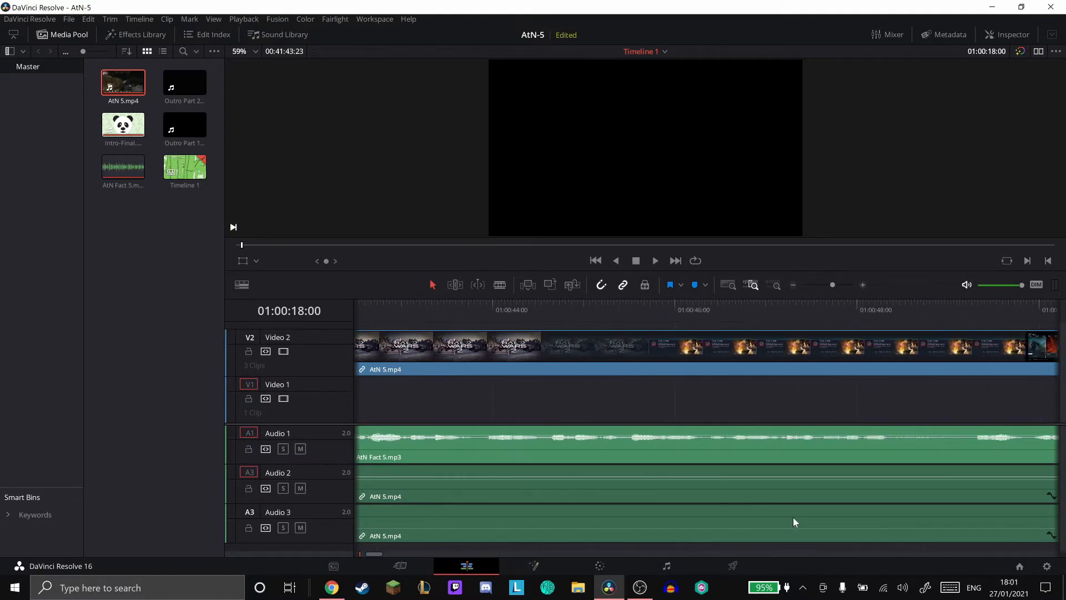
scroll(793, 522, right, 8)
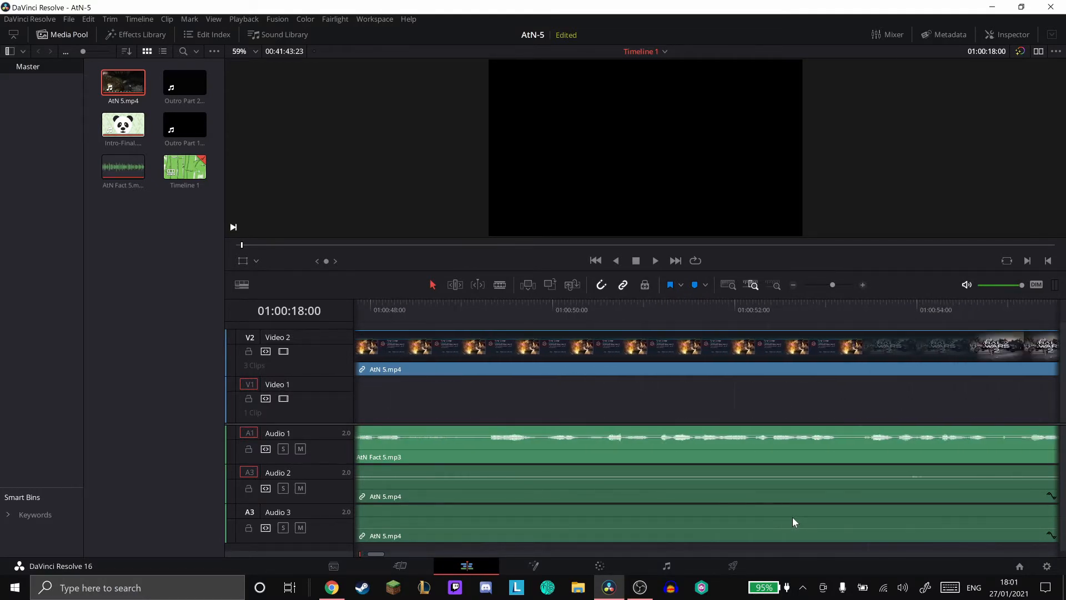
scroll(792, 522, right, 8)
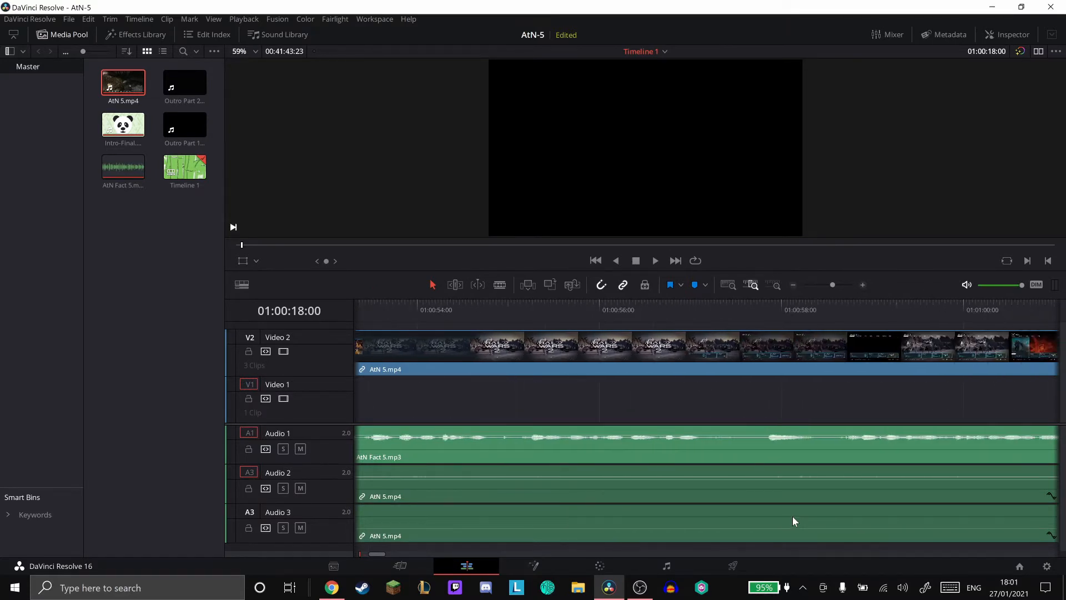
scroll(792, 521, right, 8)
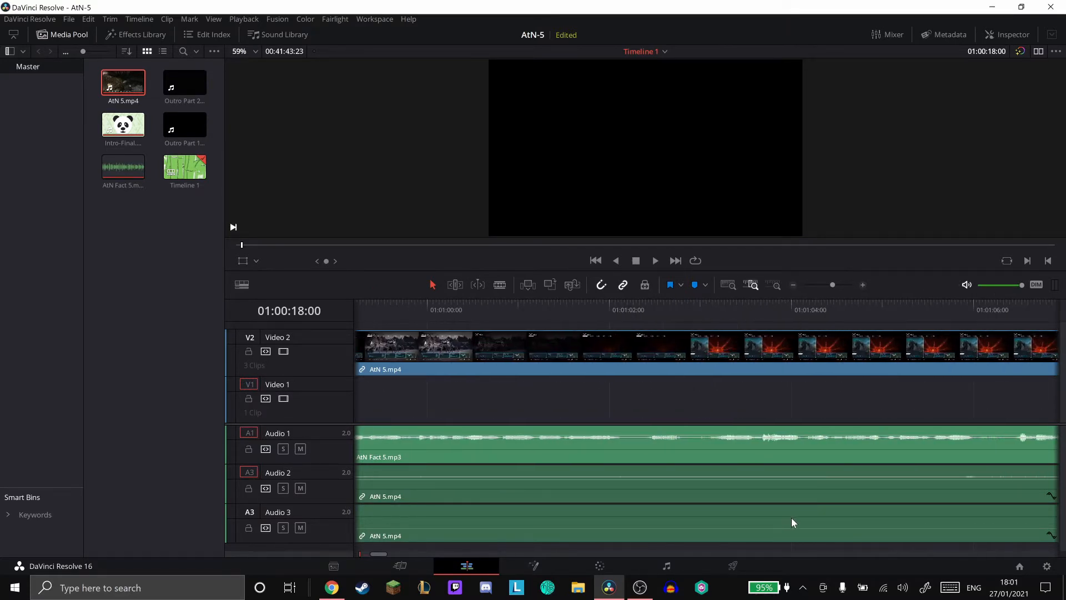
scroll(791, 517, right, 6)
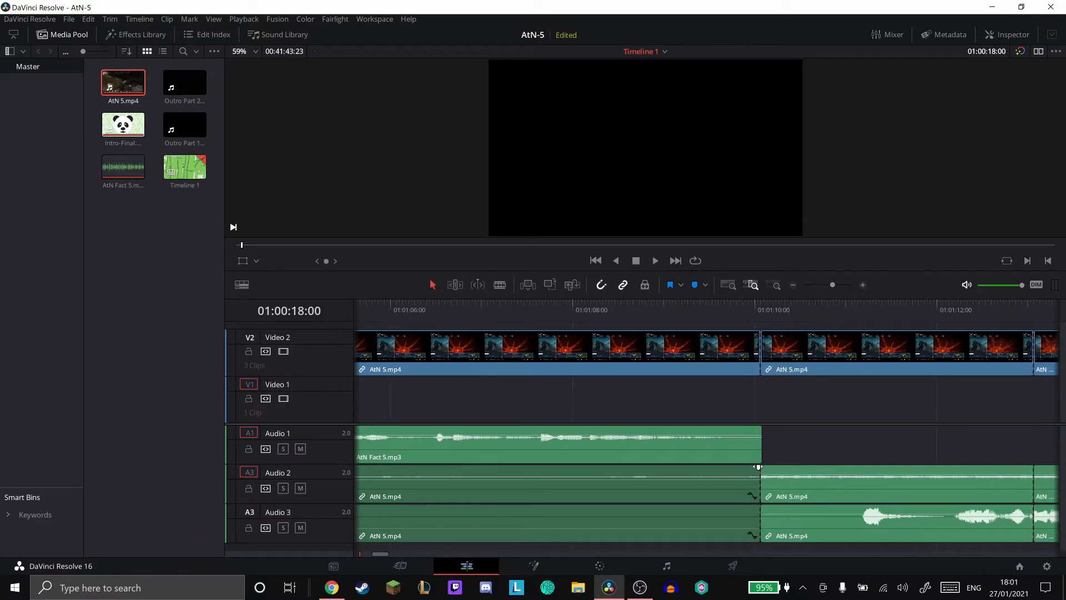
mouse_move(759, 466)
mouse_down()
mouse_move(559, 467)
mouse_move(576, 468)
mouse_up()
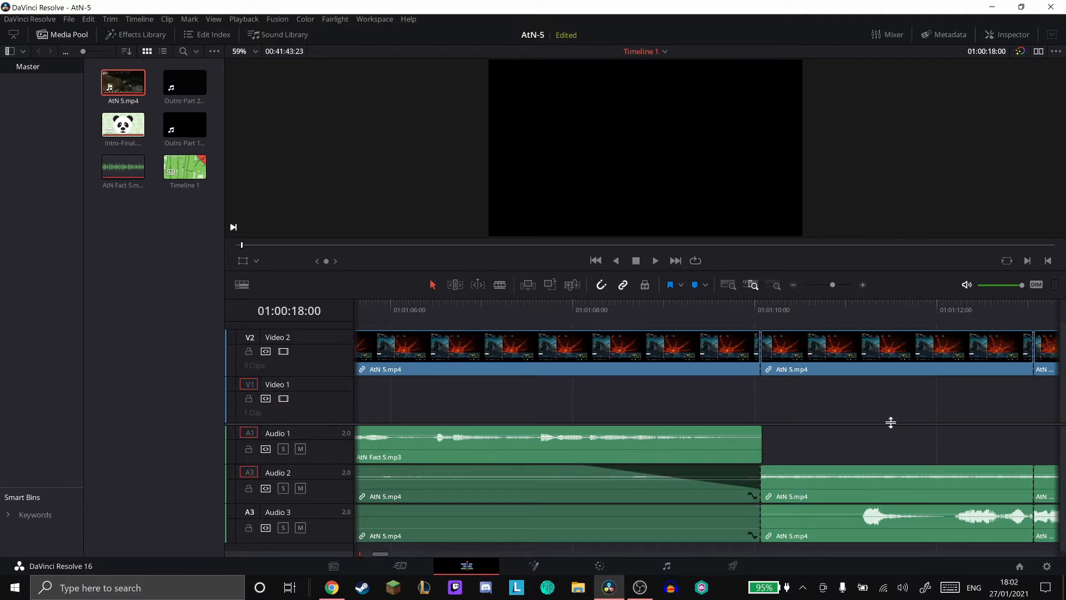
- Place the playhead at 01:01:10:02 and add audio fade-ins to the short second AtN 5.mp4 section on Audio 2 and Audio 3
scroll(890, 422, right, 3)
click(774, 286)
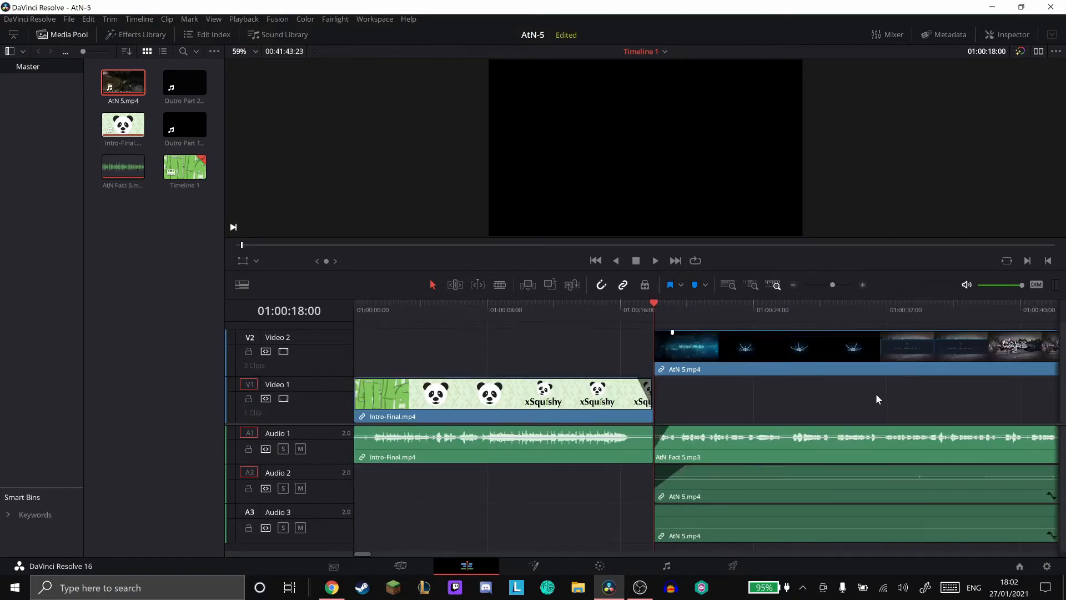
scroll(832, 402, right, 3)
click(676, 261)
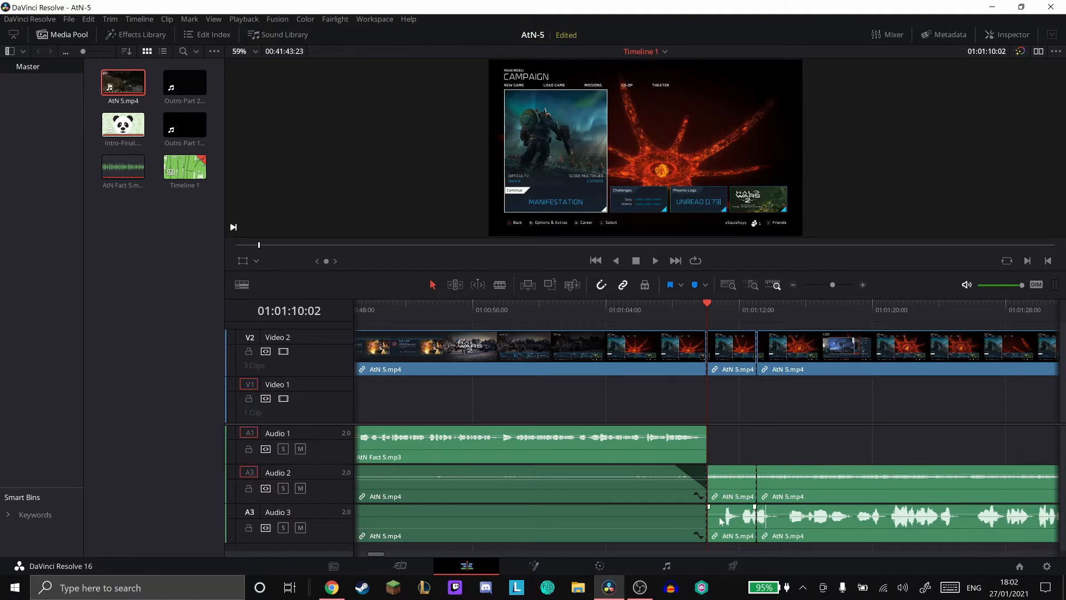
drag(710, 467, 816, 475)
drag(709, 506, 832, 515)
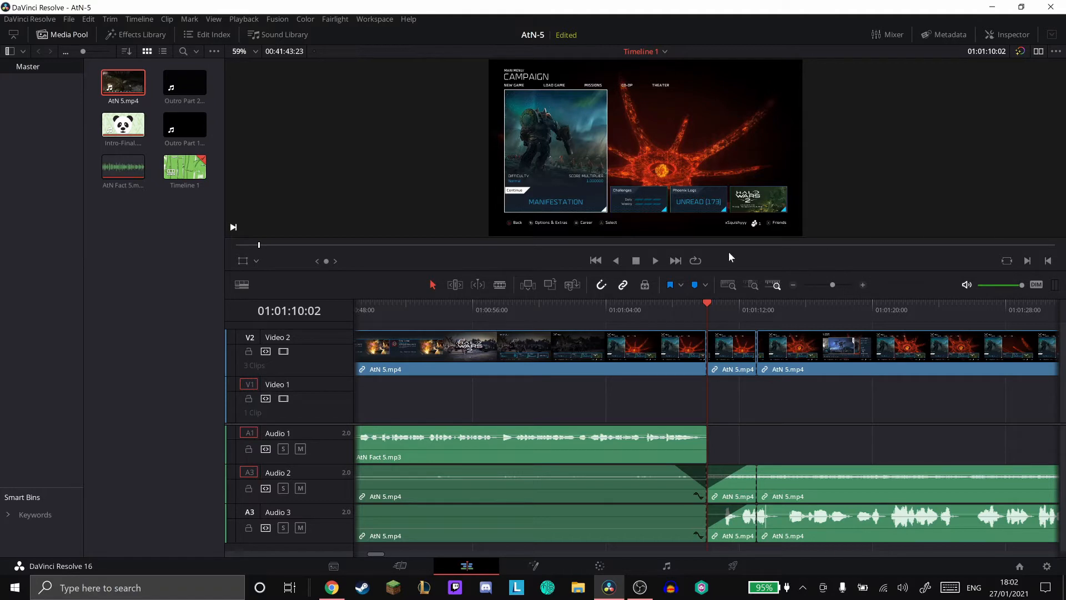
- Play the timeline from the start through the intro, the fact section and the transition into the gameplay audio
scroll(622, 345, left, 1)
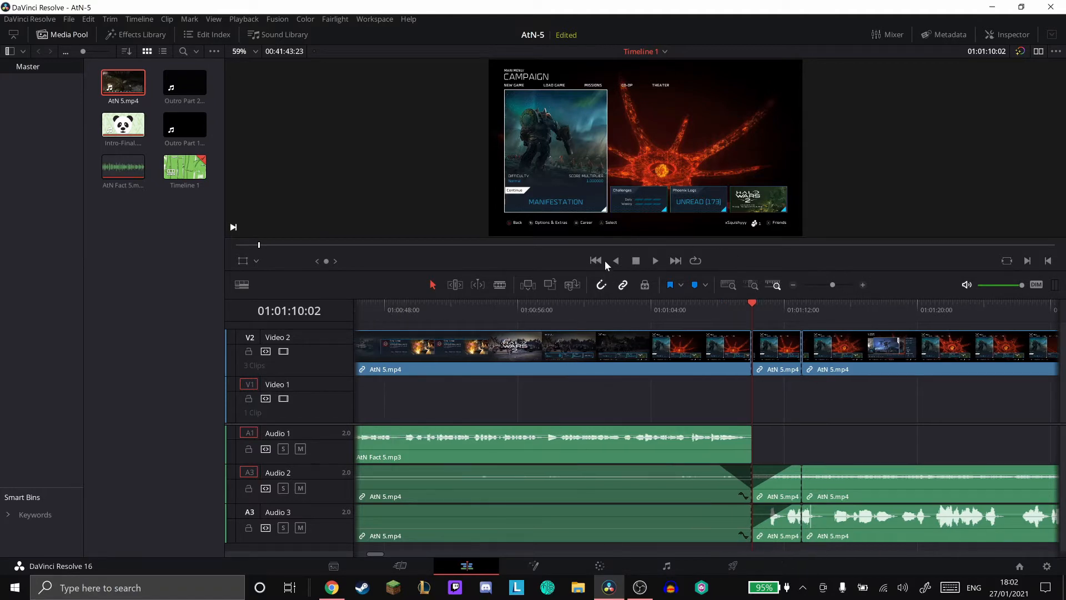
click(598, 261)
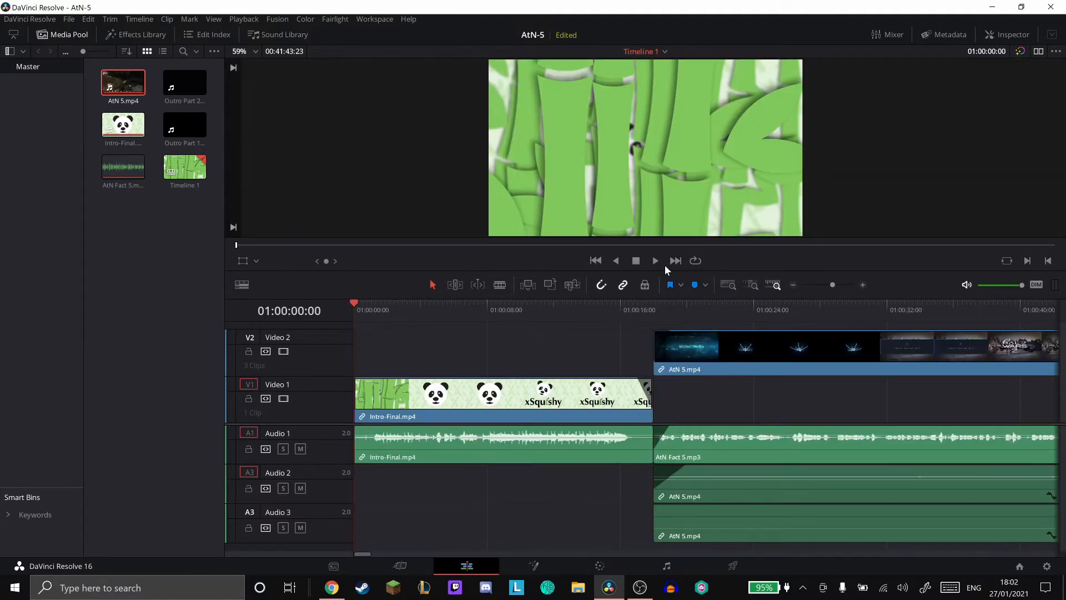
click(653, 263)
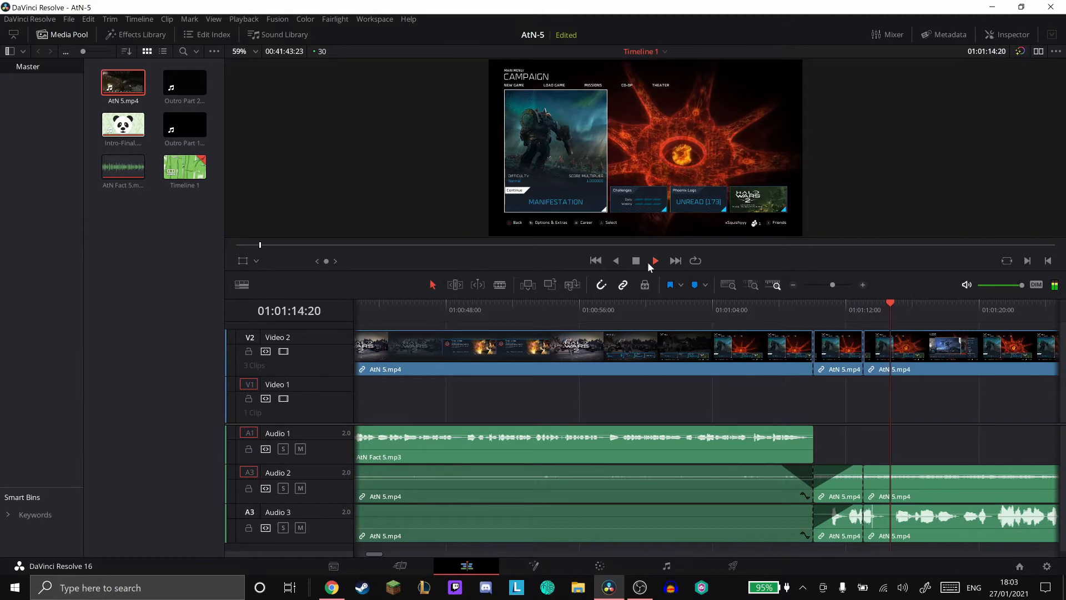
click(653, 261)
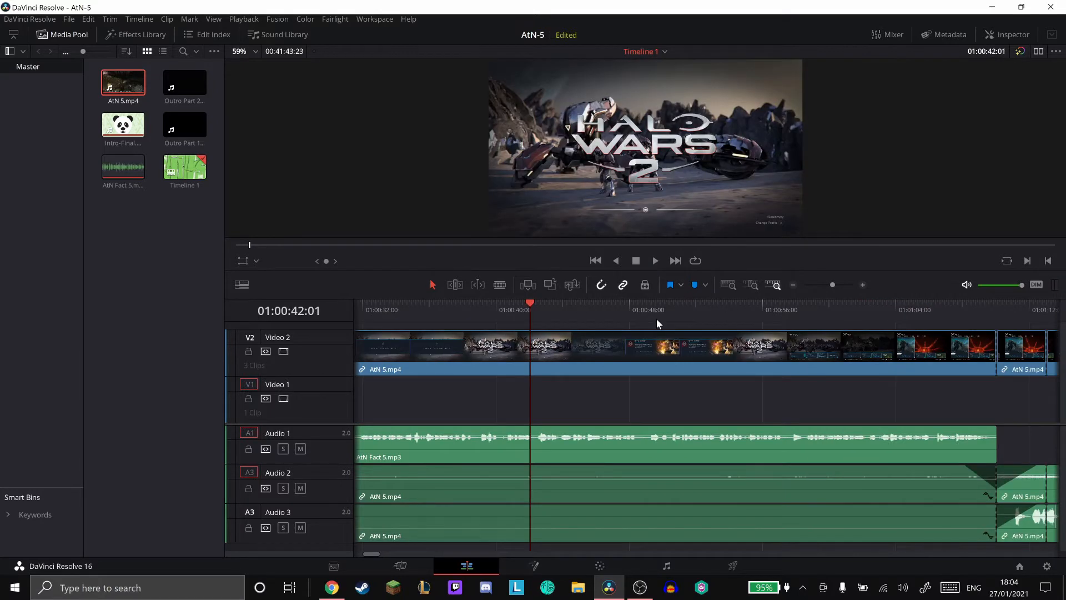
- Examine the timeline from the fact section across the audio crossover into the gameplay section
scroll(656, 319, right, 5)
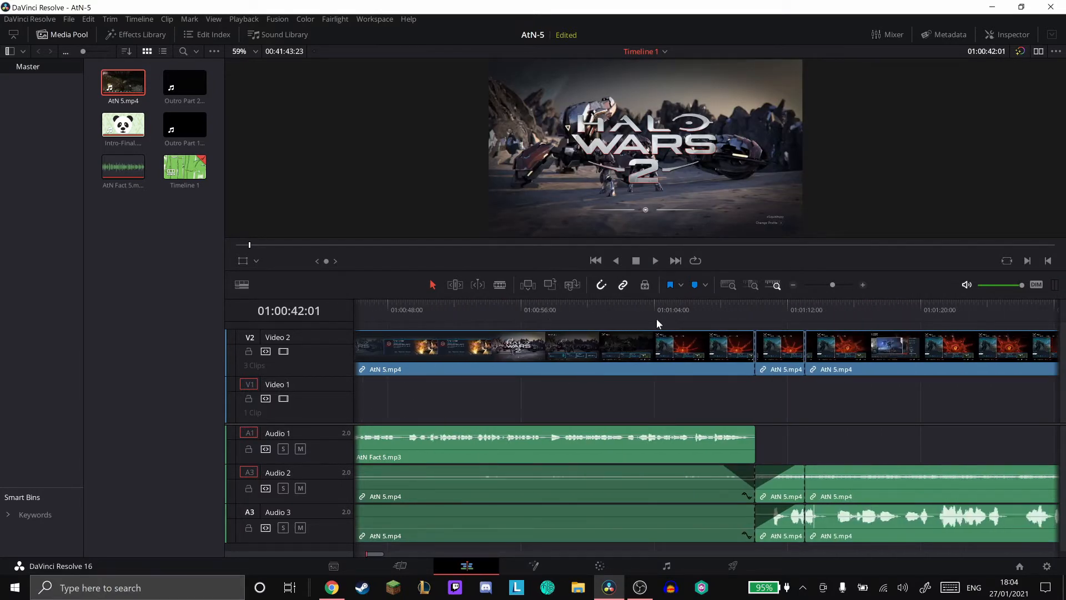
scroll(656, 319, left, 3)
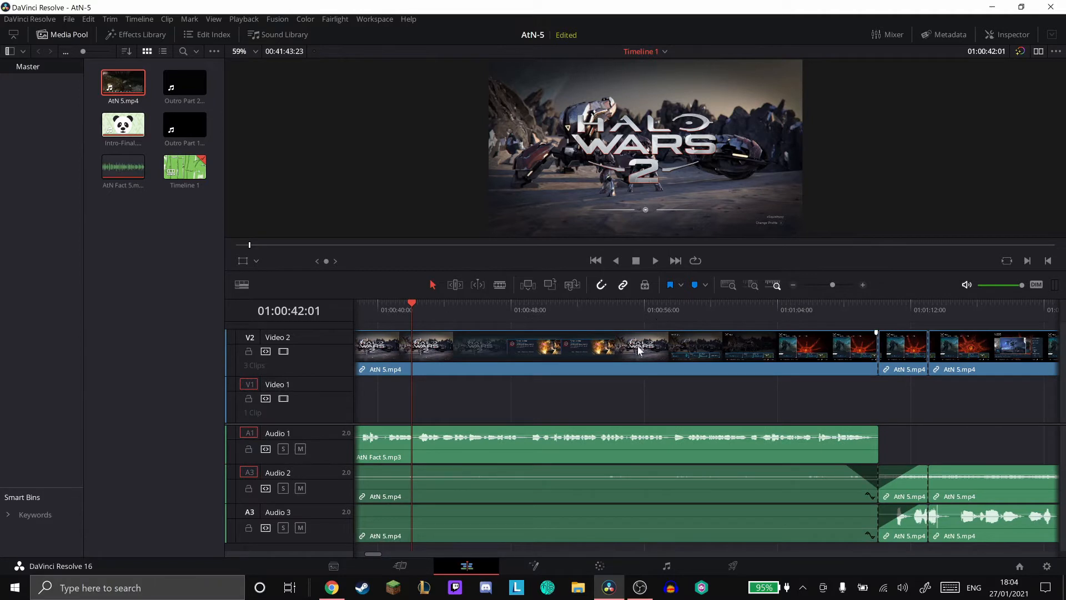
scroll(657, 401, left, 4)
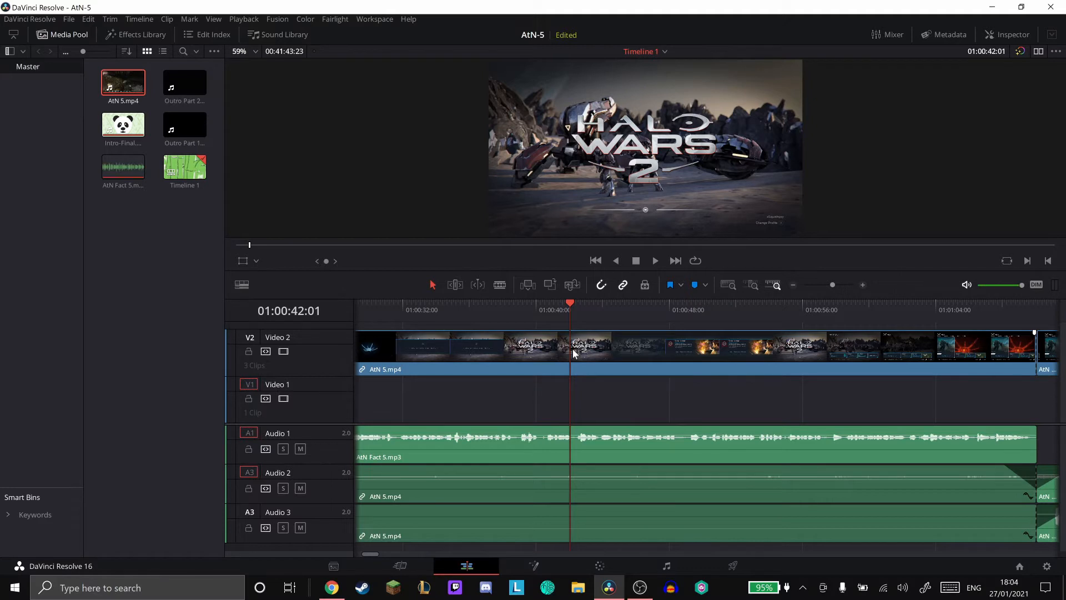
scroll(573, 351, left, 5)
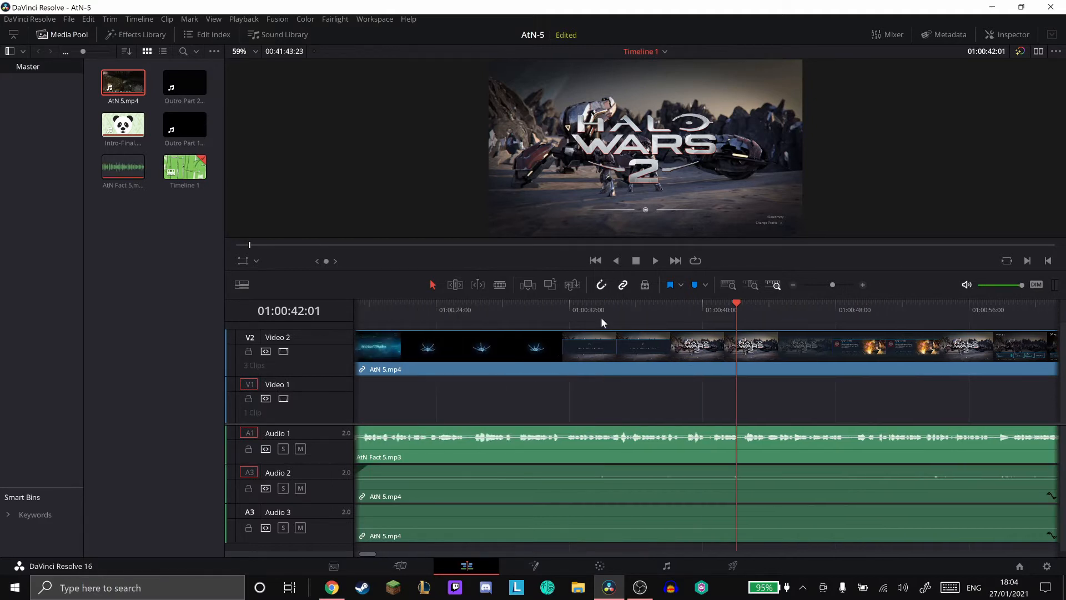
scroll(777, 325, left, 4)
scroll(777, 325, right, 6)
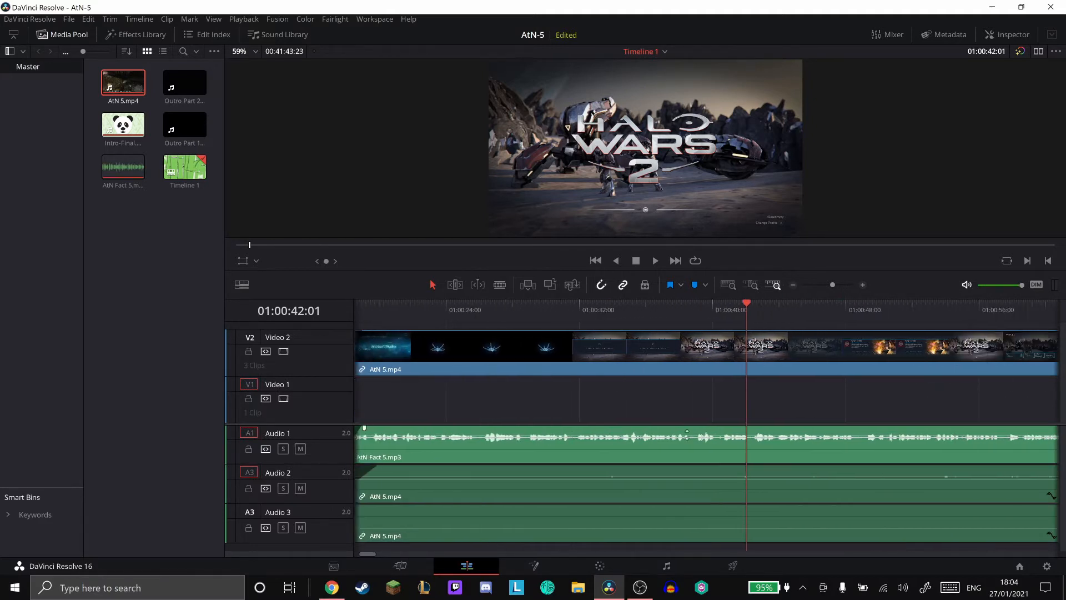
scroll(702, 445, right, 3)
scroll(735, 444, left, 4)
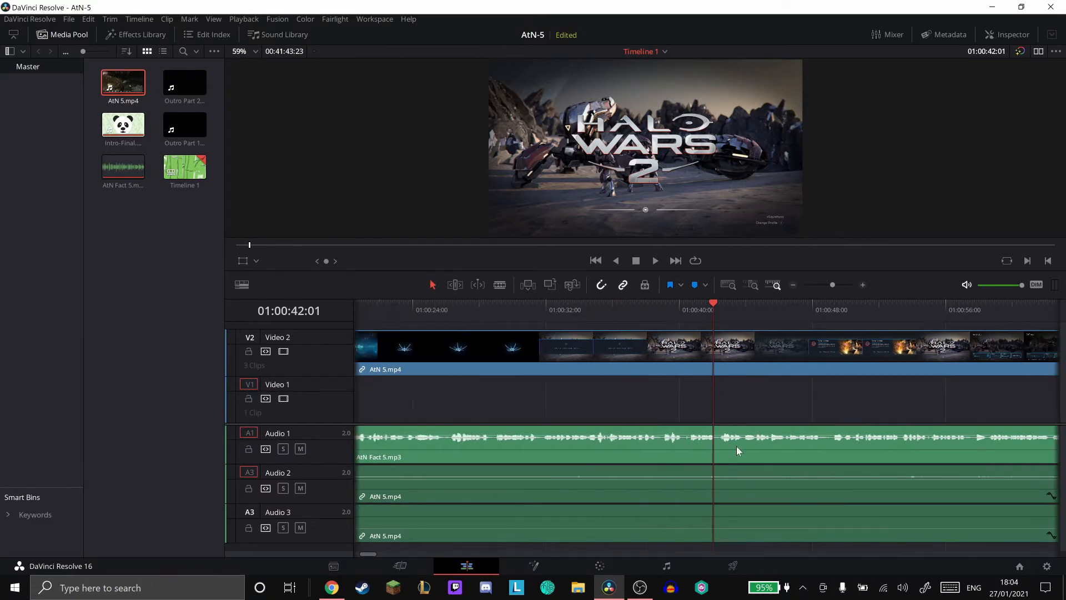
scroll(672, 438, right, 1)
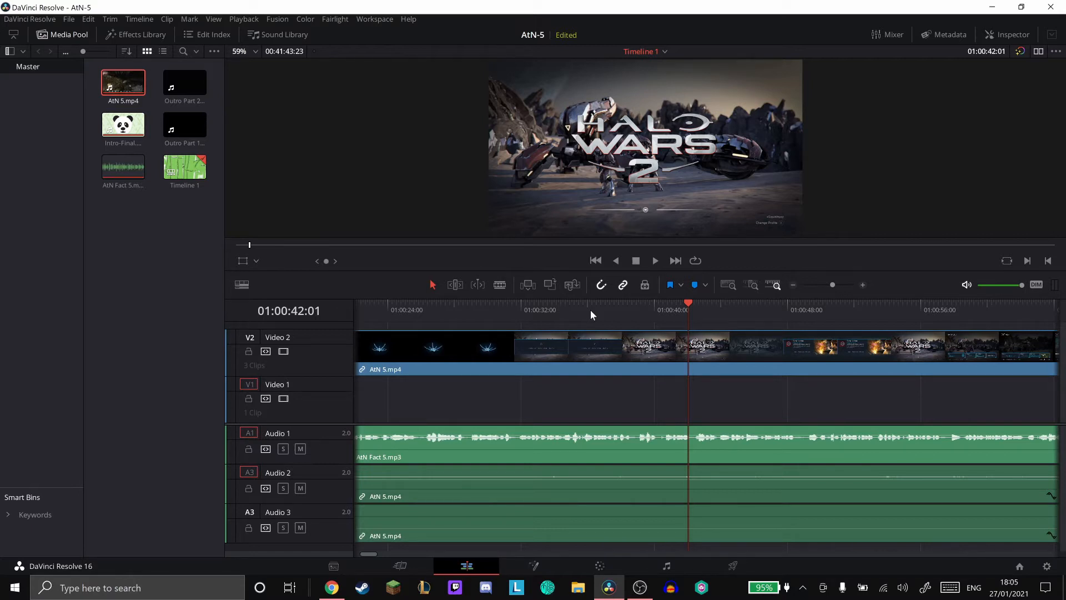
scroll(588, 310, right, 6)
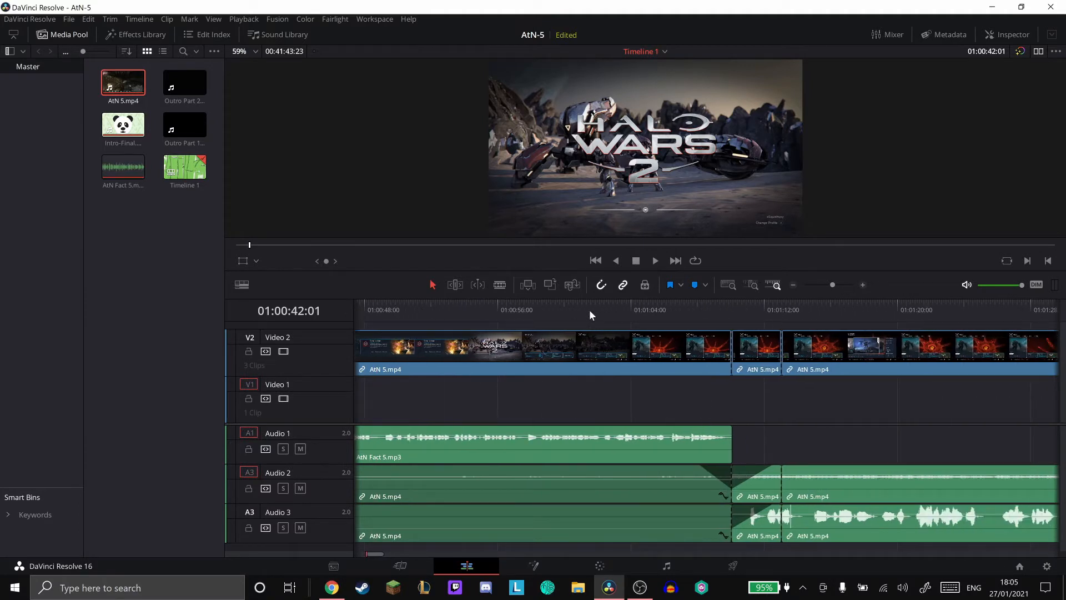
scroll(590, 313, right, 4)
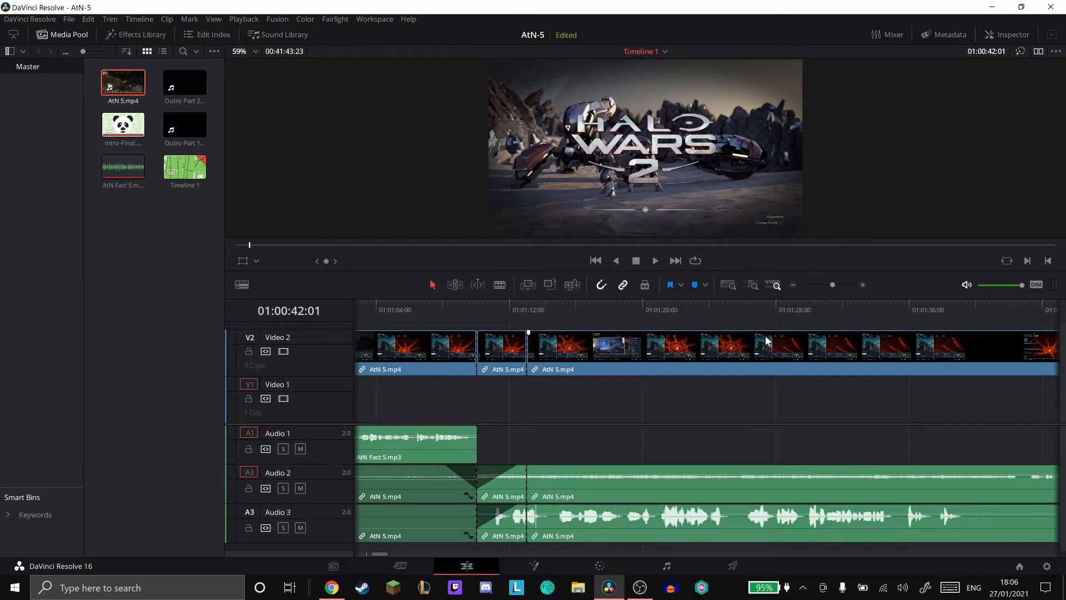
scroll(762, 338, left, 5)
scroll(761, 338, left, 3)
scroll(761, 339, right, 5)
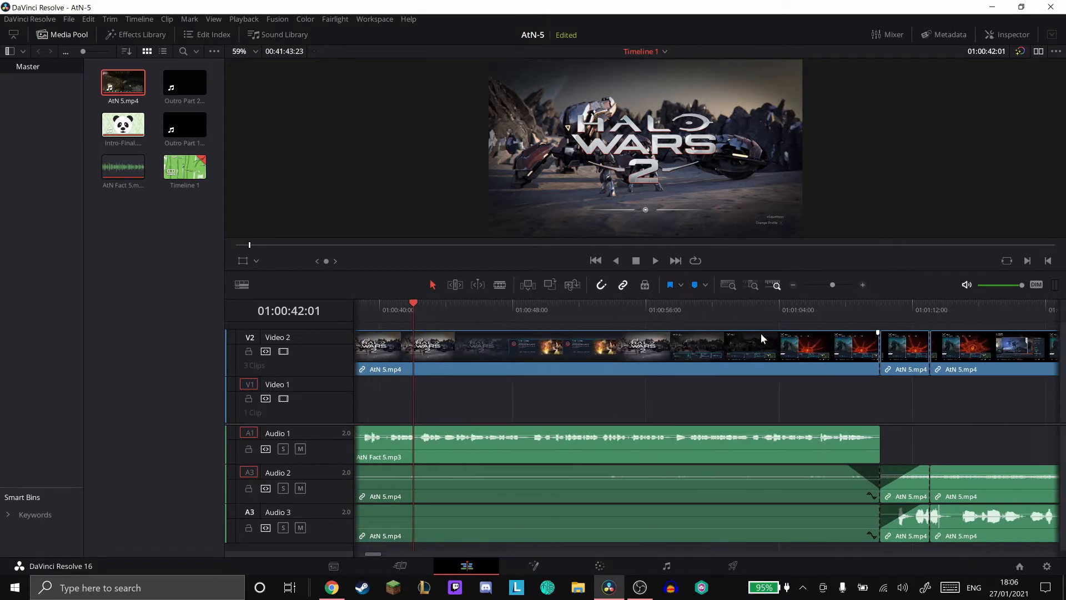
scroll(762, 337, right, 8)
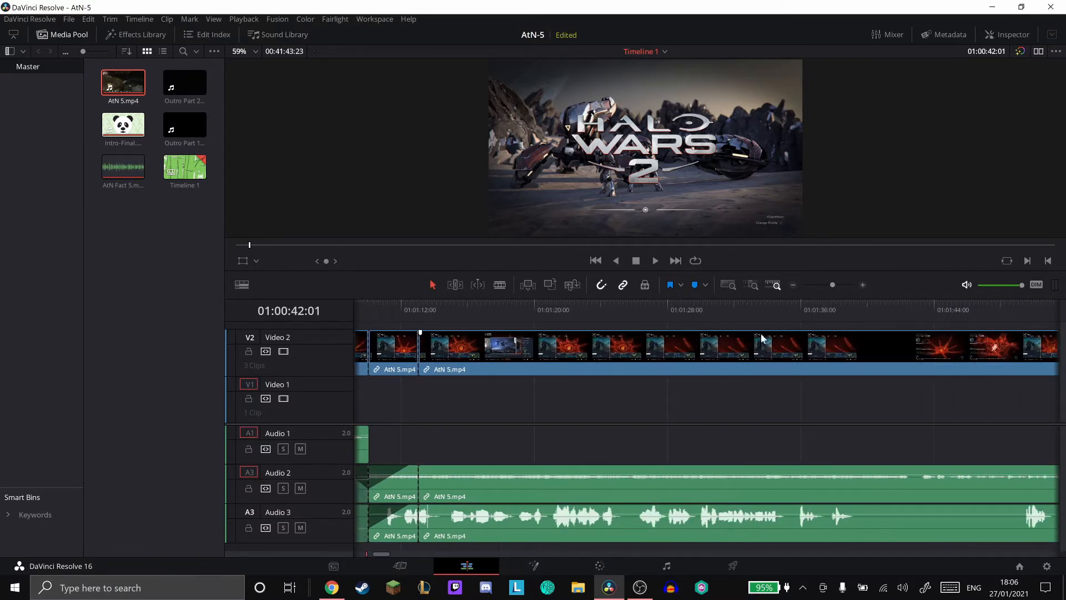
scroll(761, 338, right, 2)
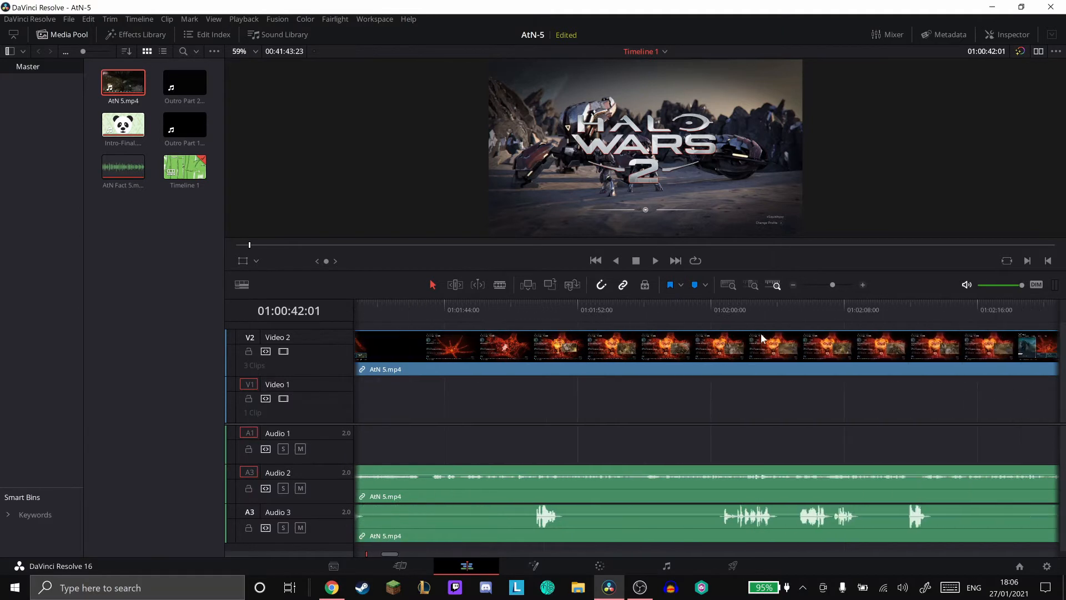
scroll(761, 338, right, 2)
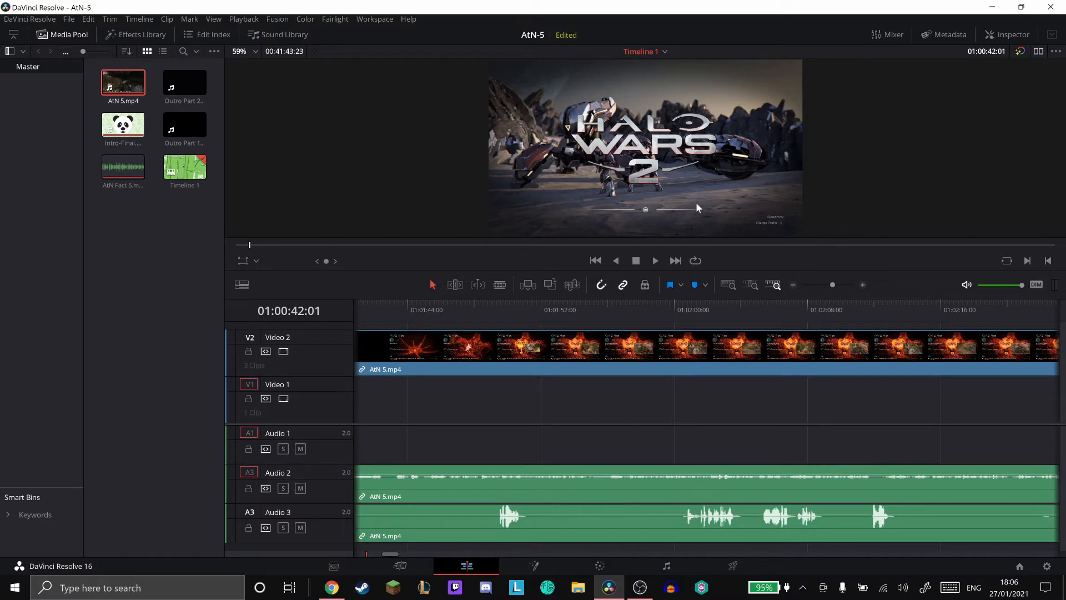
- Play the closing seconds of the last AtN 5.mp4 section and trim its video and audio end to 01:41:40:08
click(671, 265)
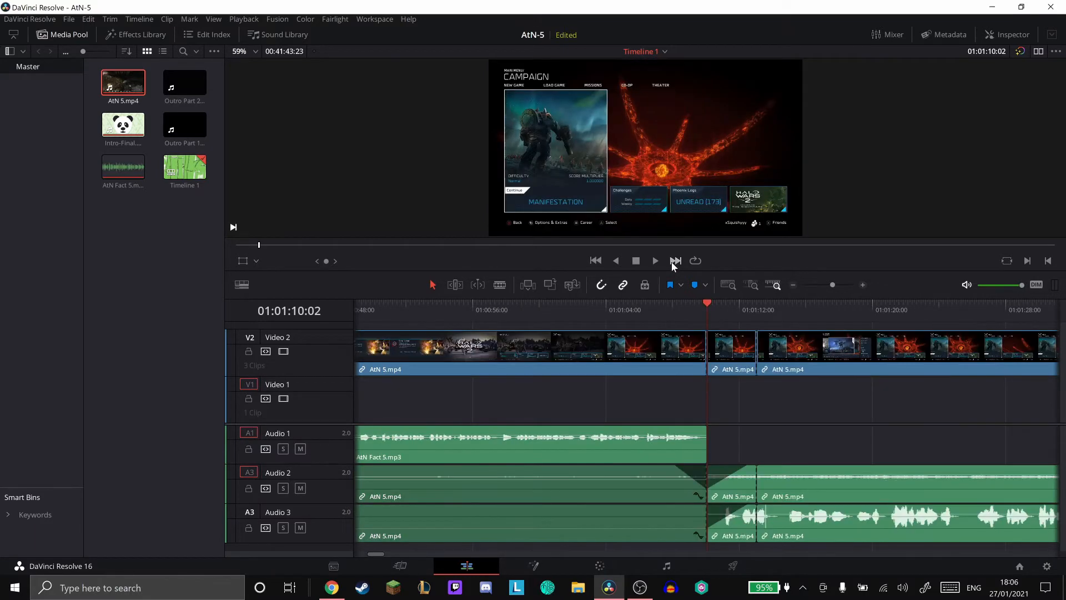
click(673, 262)
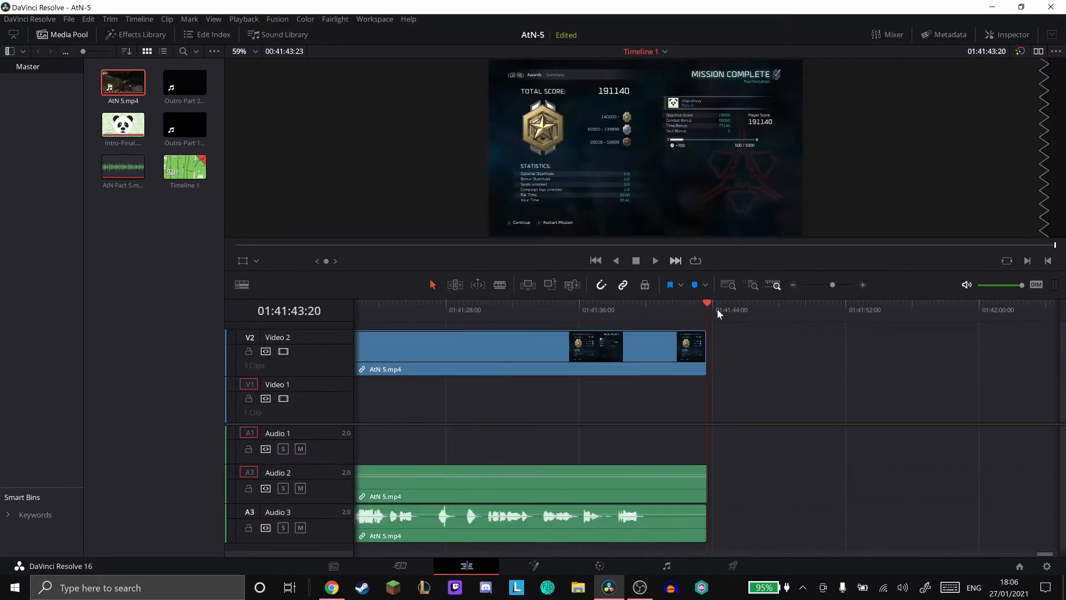
scroll(676, 317, up, 3)
click(681, 311)
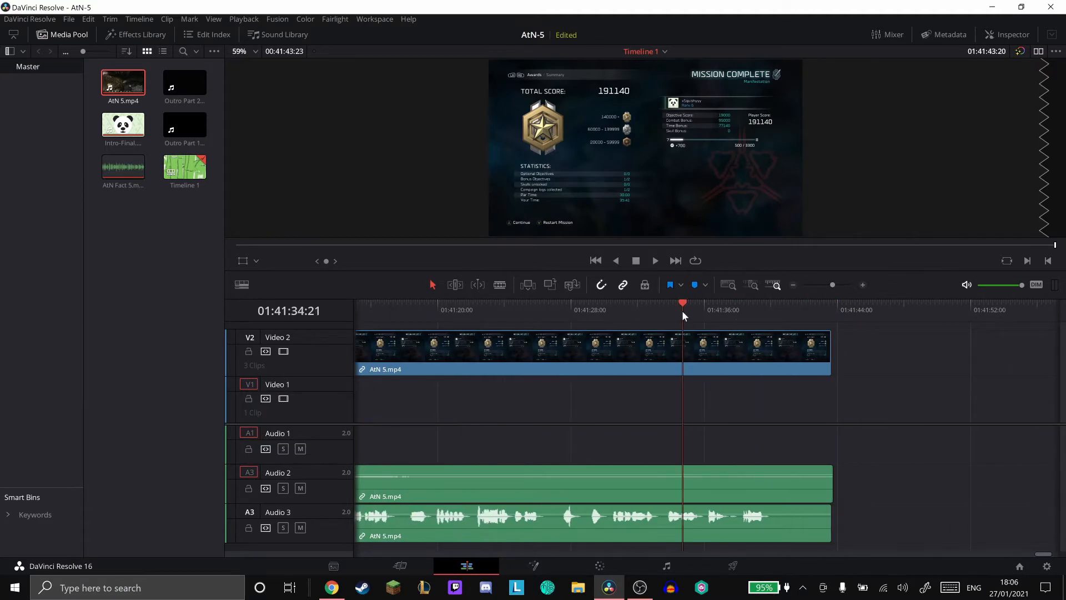
click(656, 260)
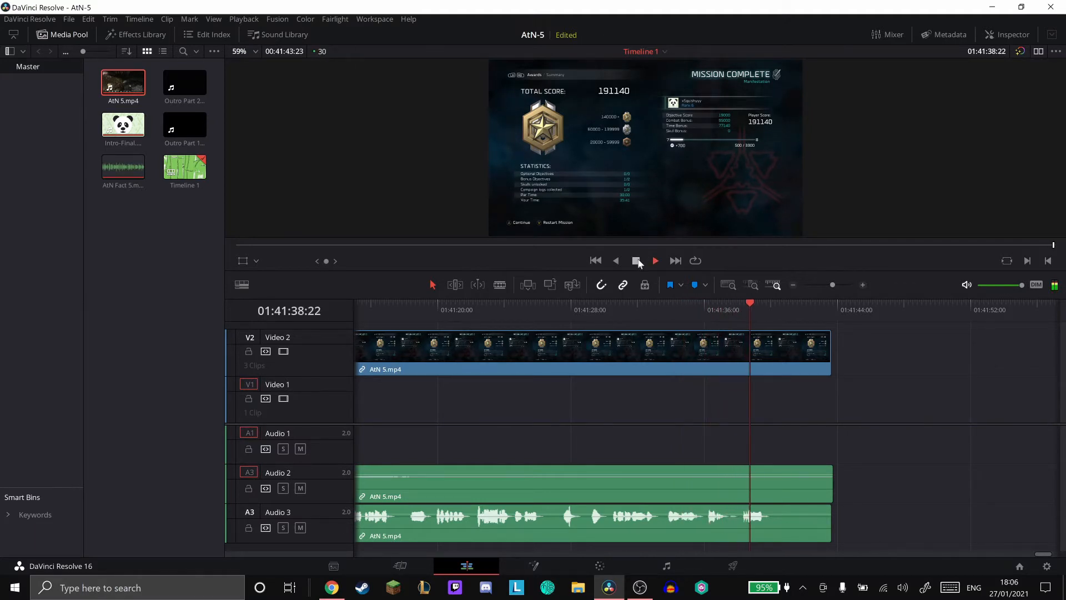
click(637, 260)
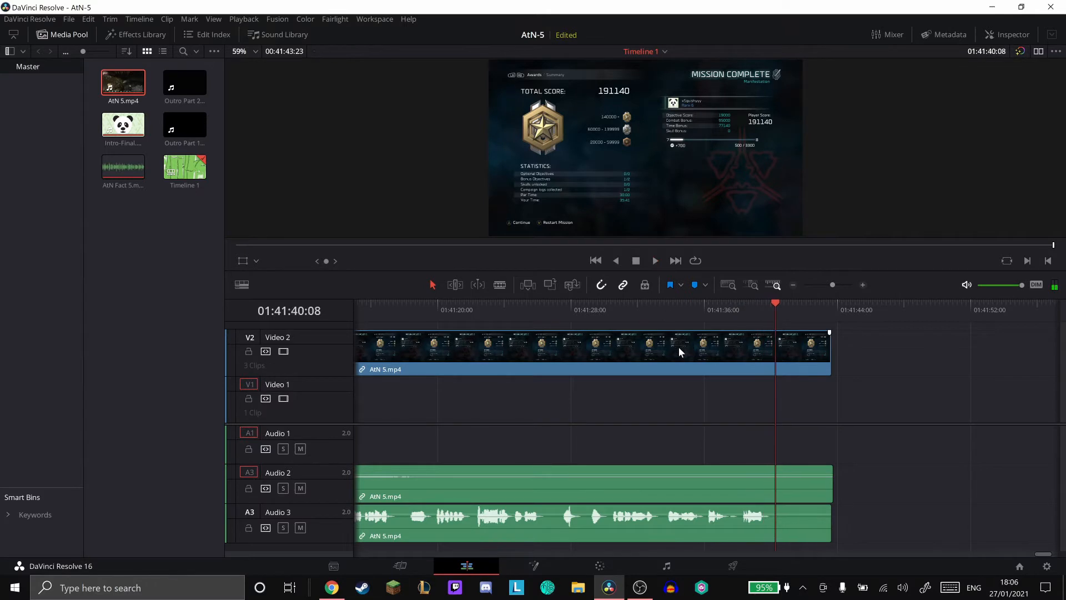
click(678, 347)
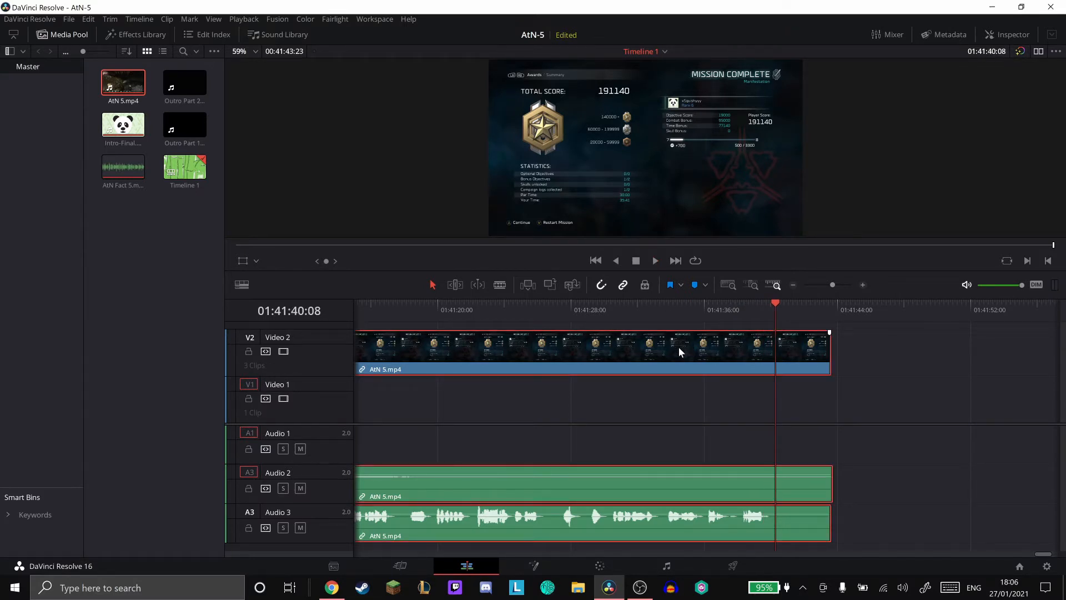
key(shift+bracketright)
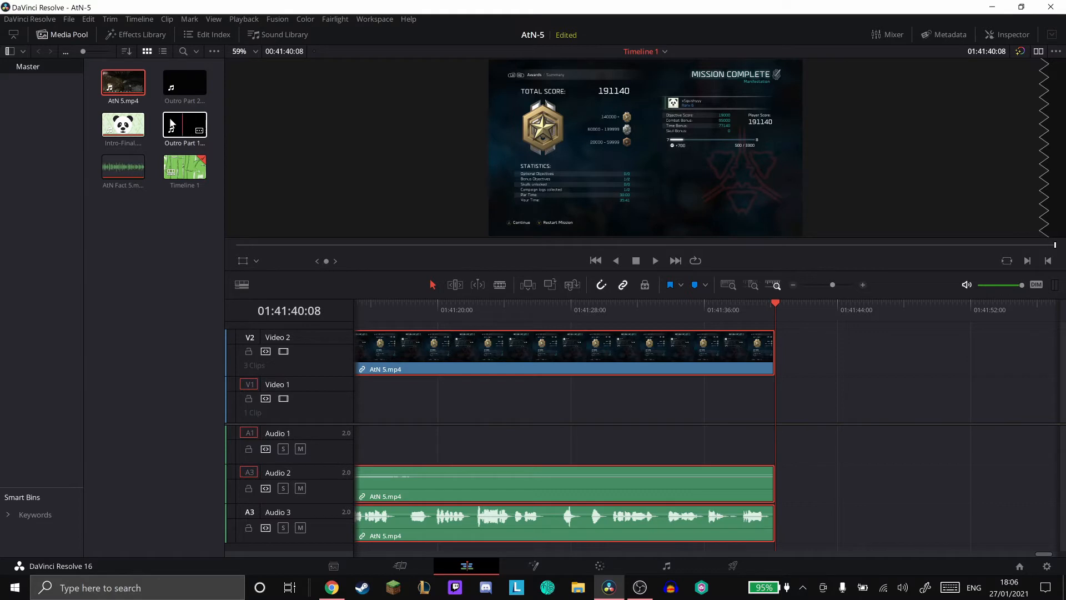
- Place Outro Part 1.mov on Video 1 and Audio 1 ending at 01:41:40:08, with Outro Part 2.mov directly after it
drag(188, 125, 649, 424)
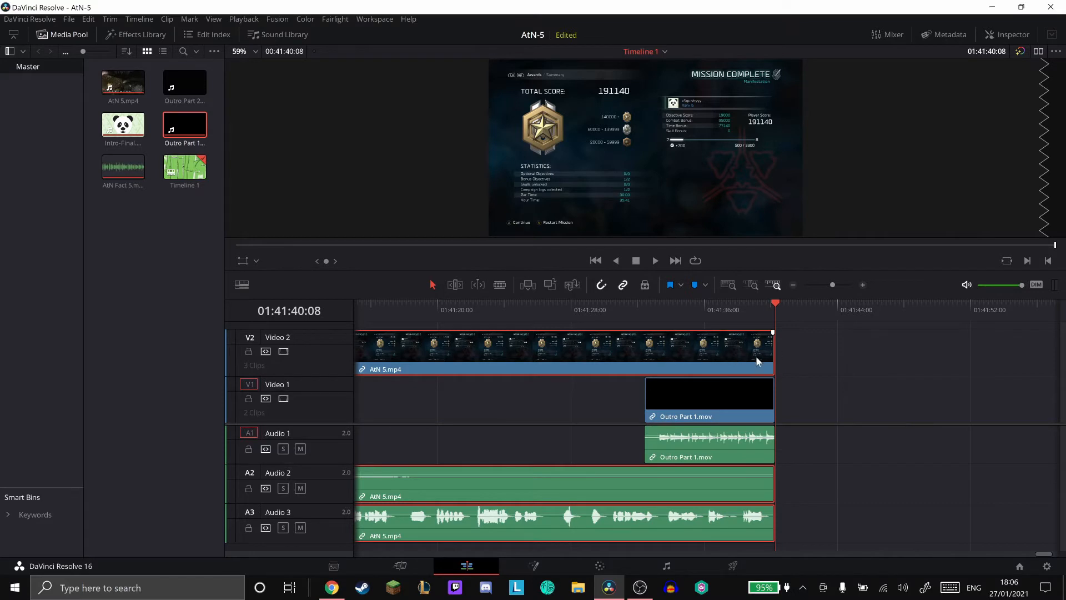
drag(185, 83, 778, 418)
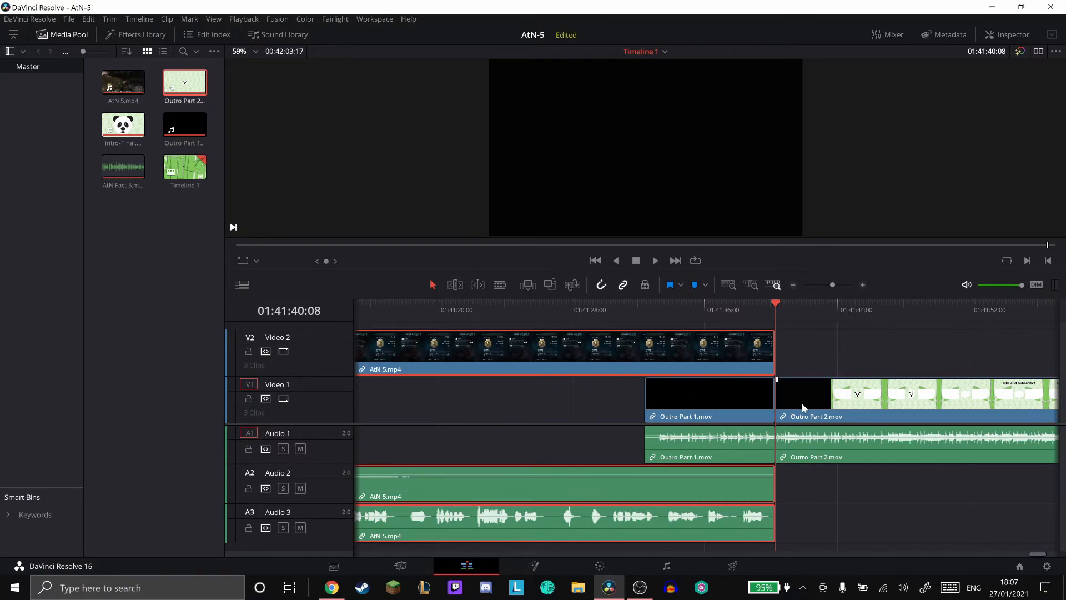
key(Left)
key(Left)
key(Right)
key(Left)
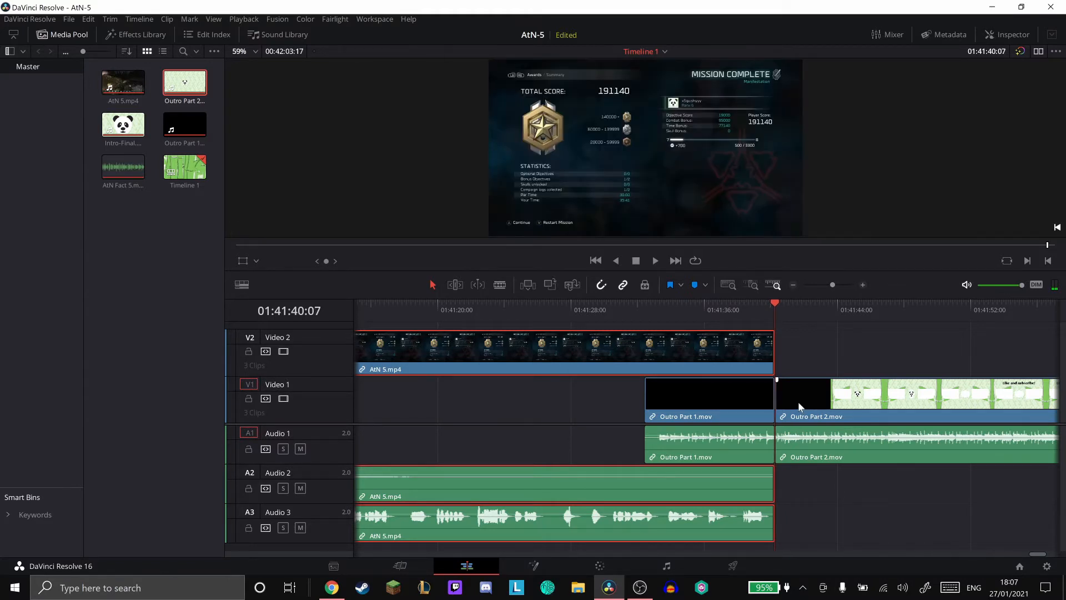
key(Right)
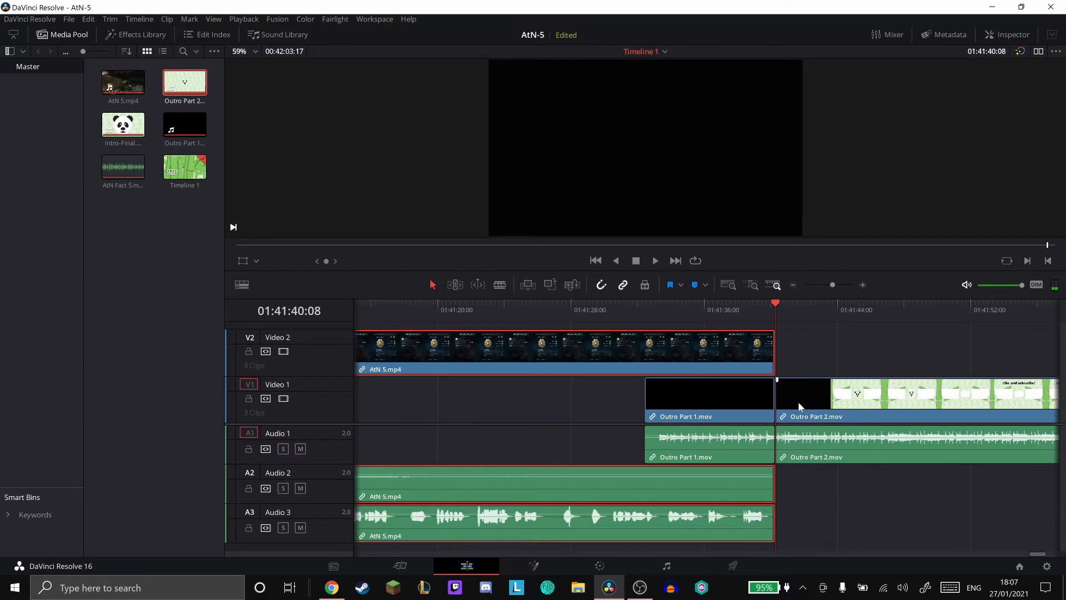
key(Right)
- Play the timeline from 01:41:32:13 into the outro and look through the Outro Part 2.mov end screen
click(640, 308)
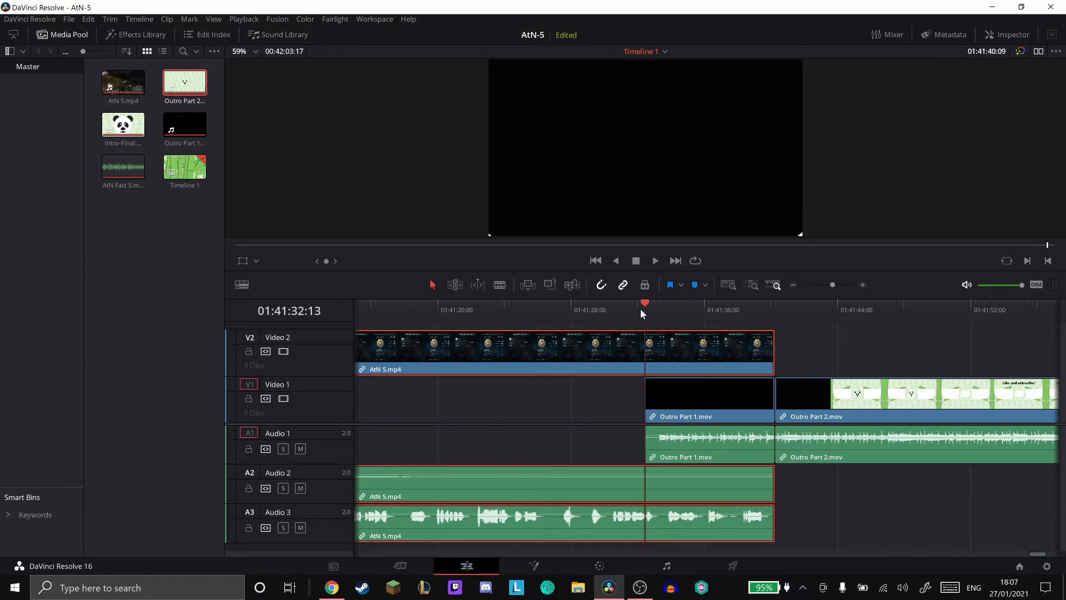
click(658, 263)
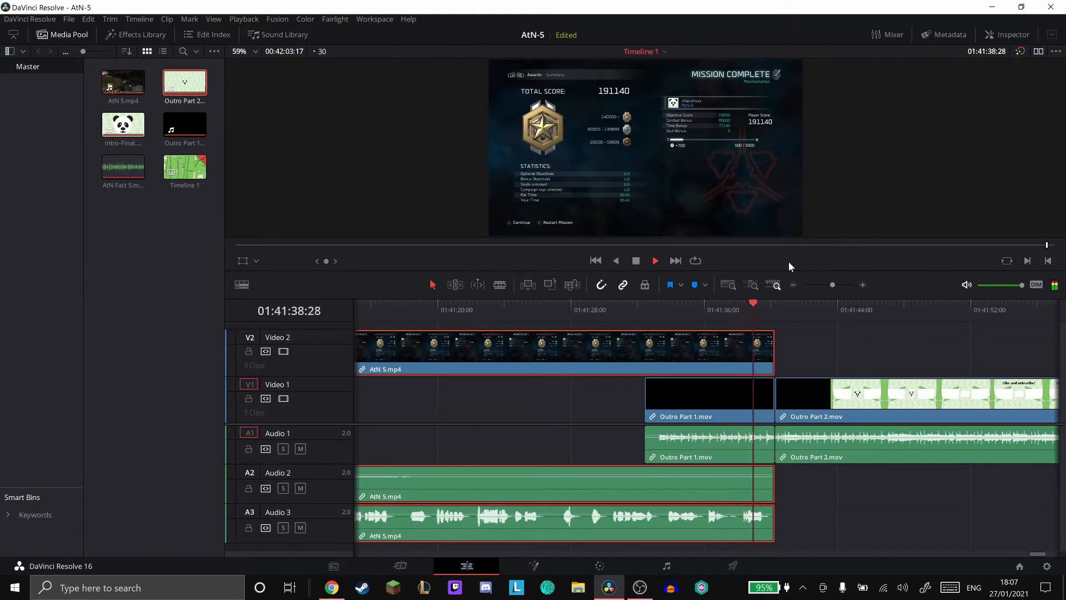
click(636, 261)
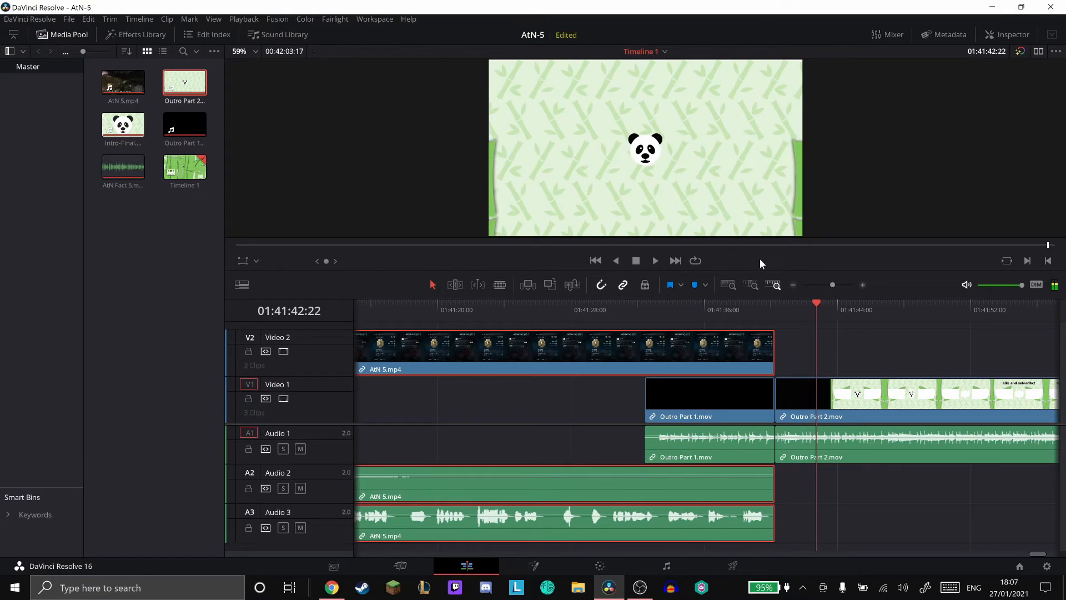
click(644, 306)
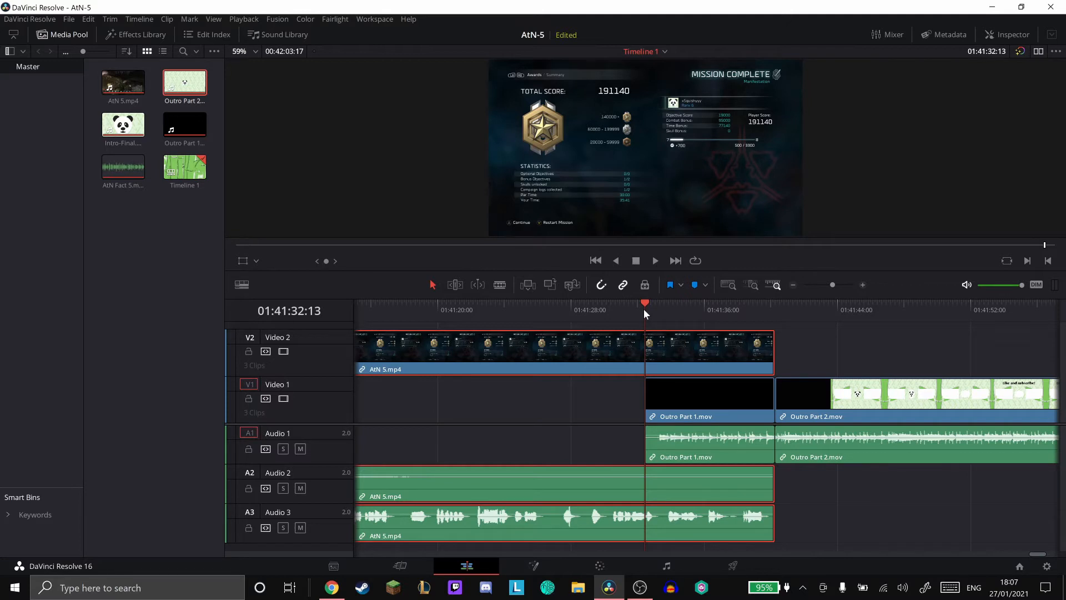
click(884, 310)
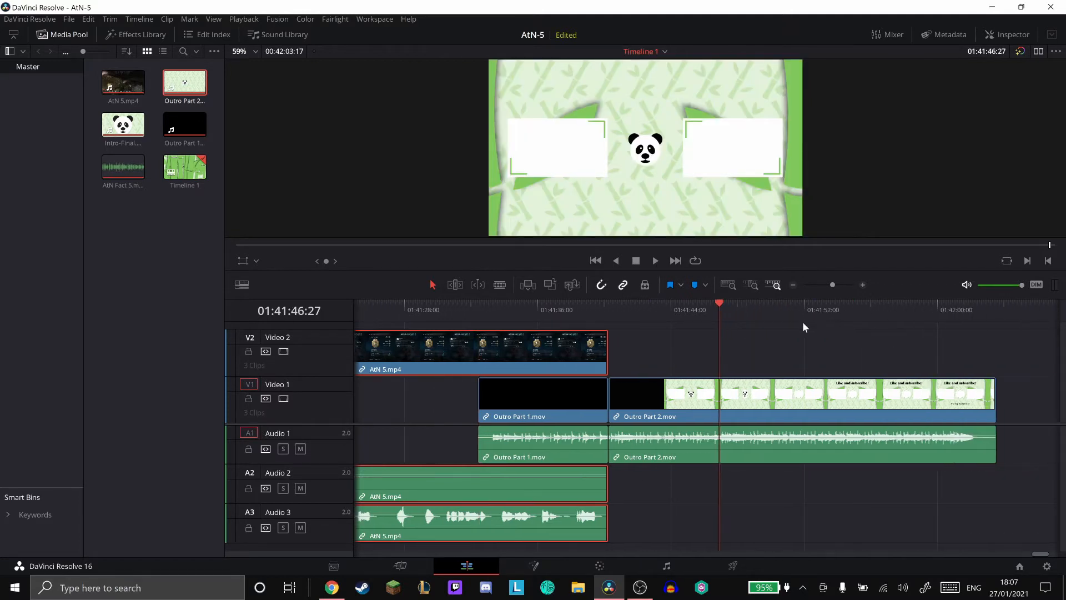
drag(672, 306, 814, 285)
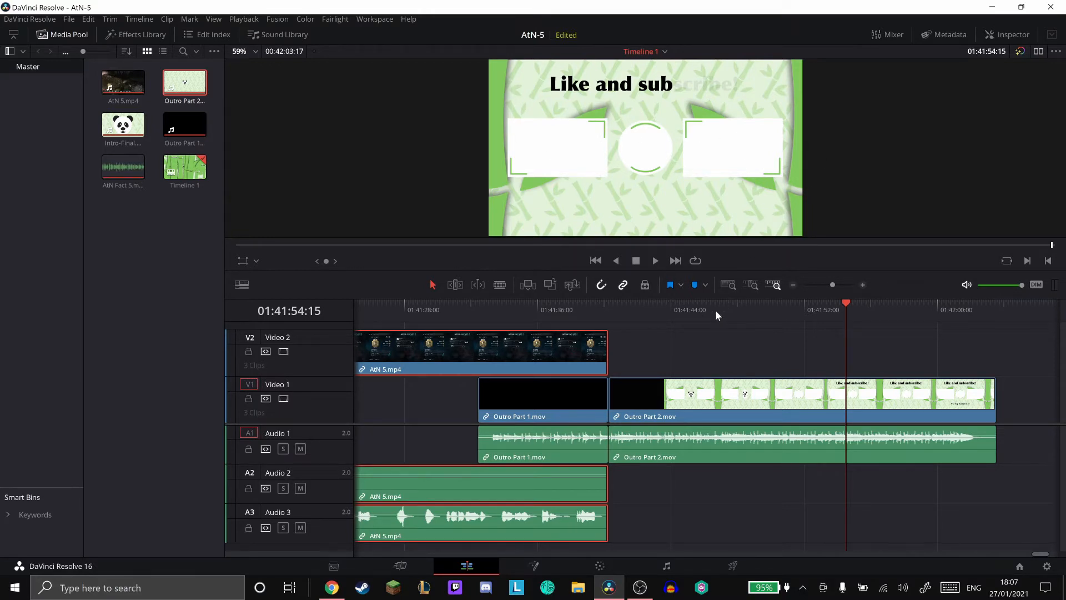
scroll(715, 310, left, 3)
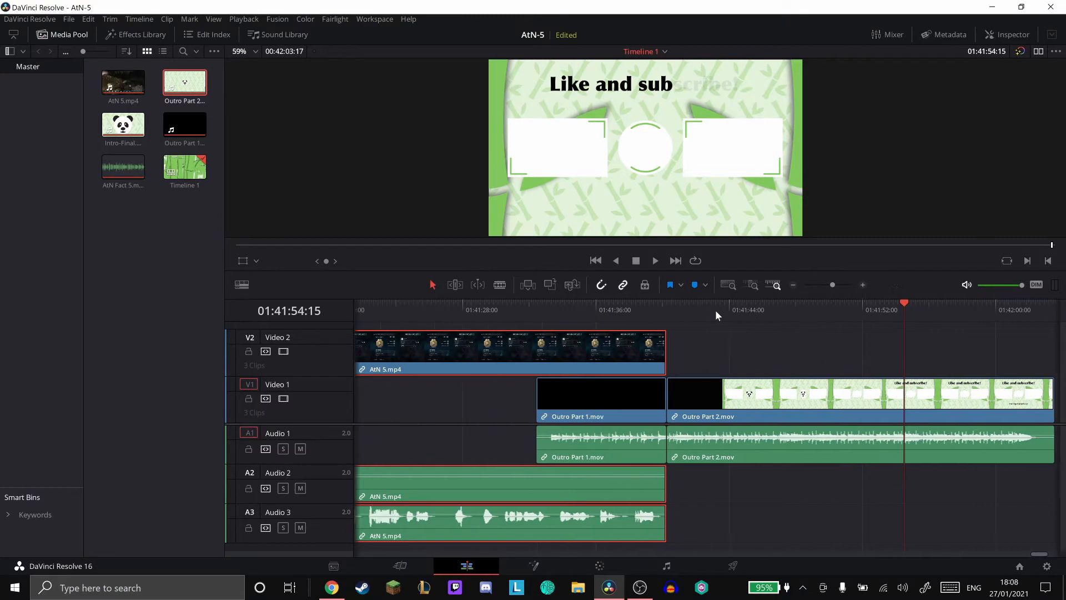
- Split the last AtN 5.mp4 section at 01:41:32:13, where Outro Part 1.mov begins, and select the short closing section
click(652, 309)
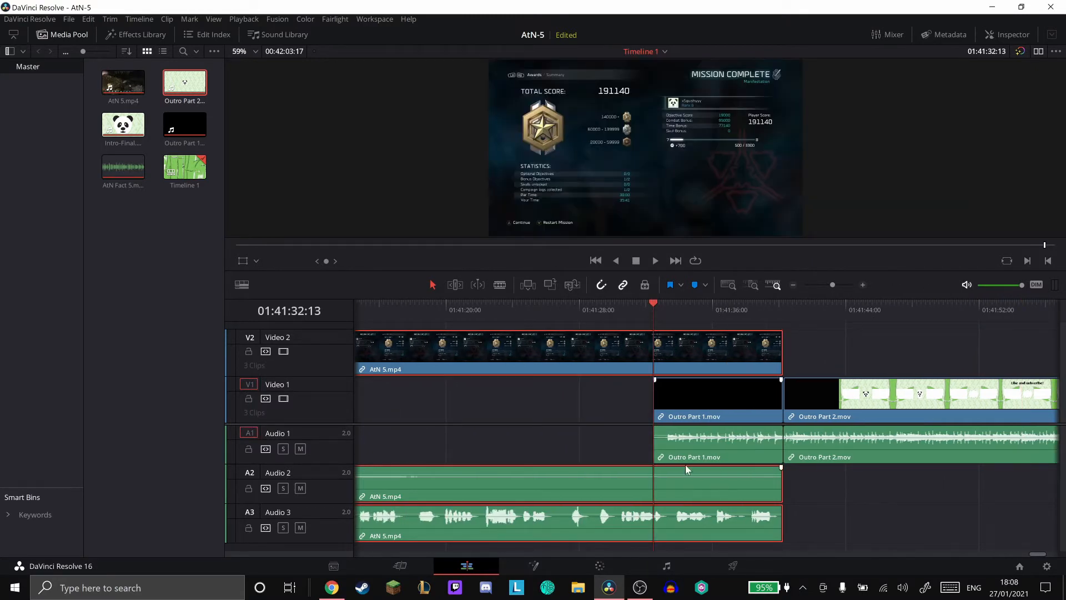
key(ctrl+b)
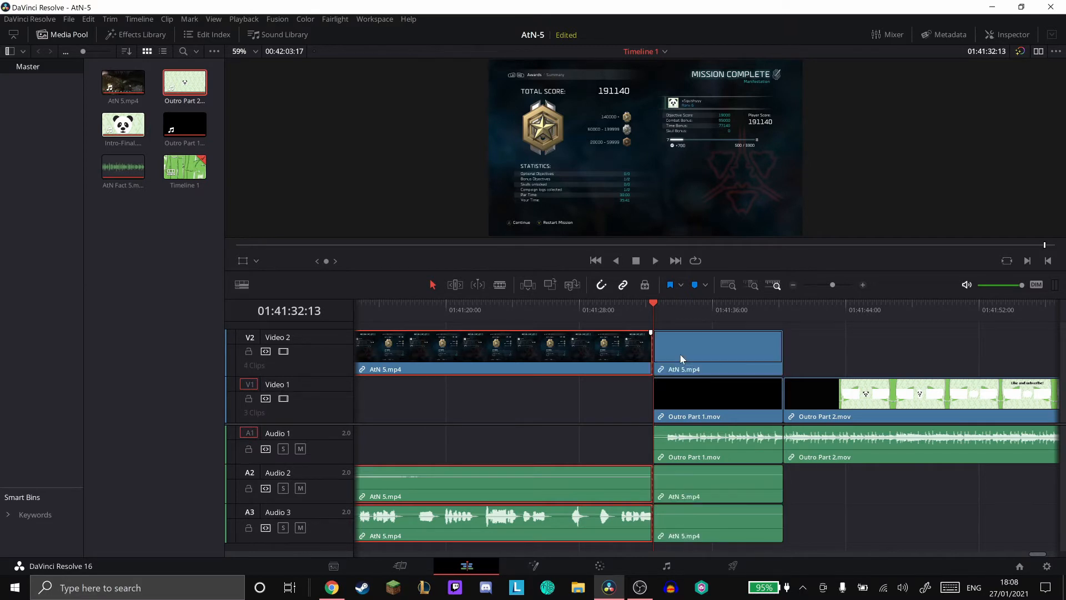
click(711, 339)
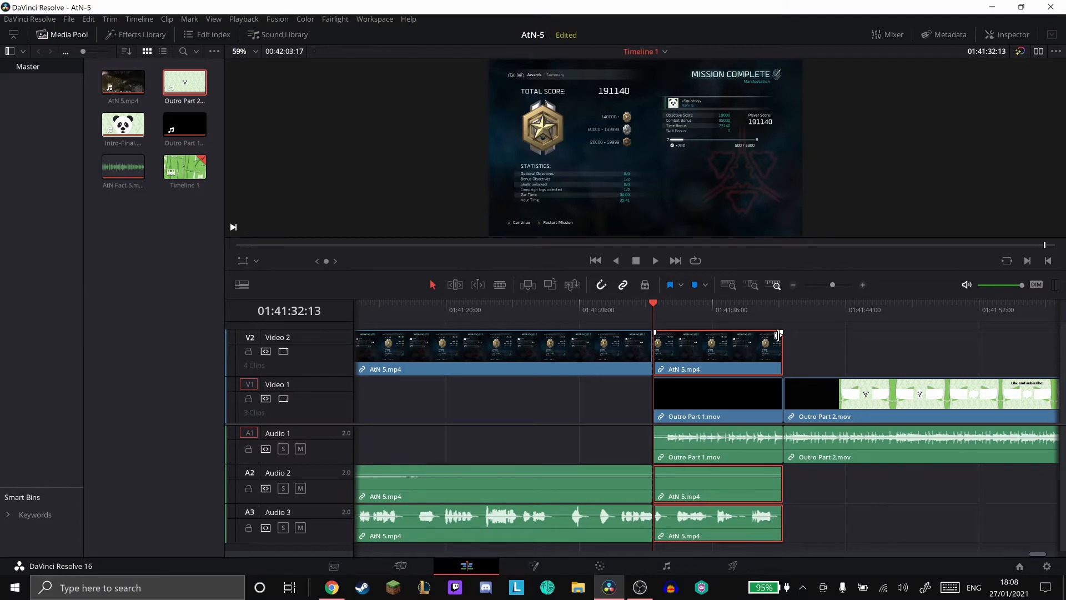
- Fade out the closing AtN 5.mp4 section's video and both audio tracks over its full length, and fade in Outro Part 1.mov's audio
drag(780, 333, 612, 334)
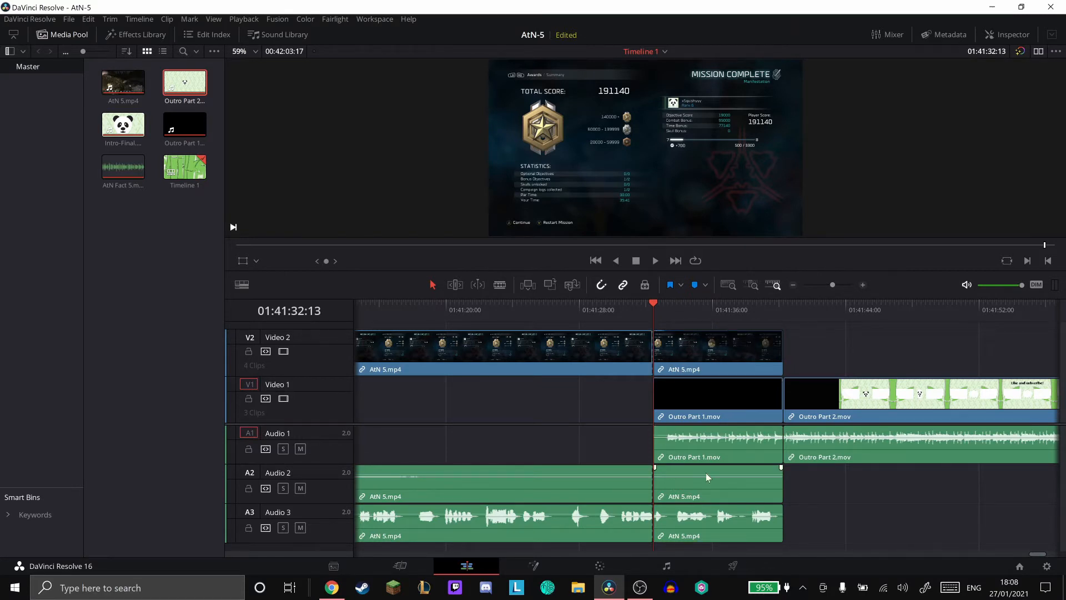
drag(781, 466, 610, 470)
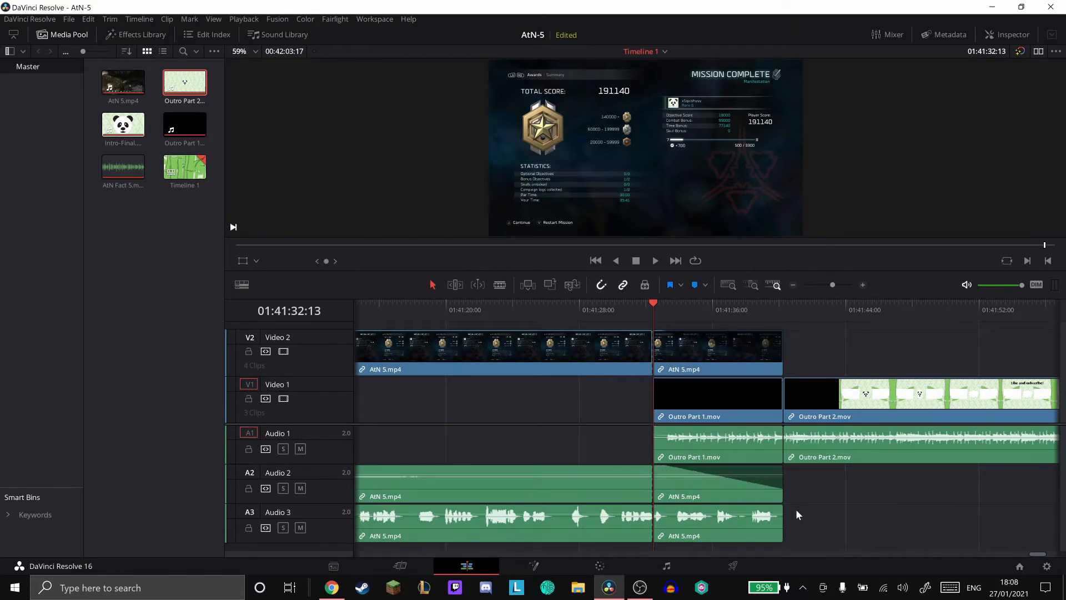
drag(781, 507, 611, 516)
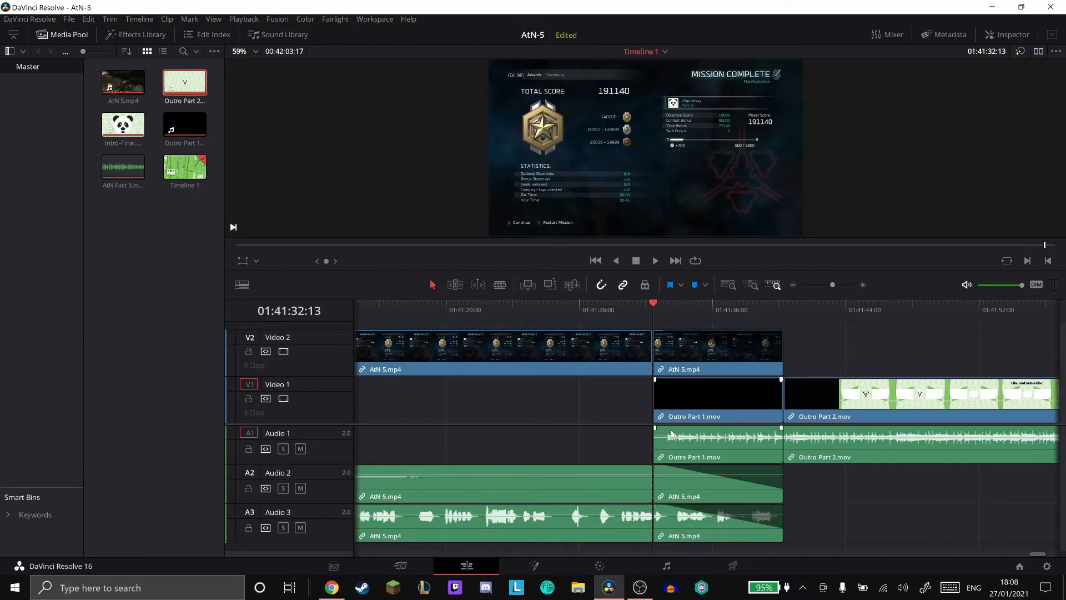
drag(654, 428, 782, 431)
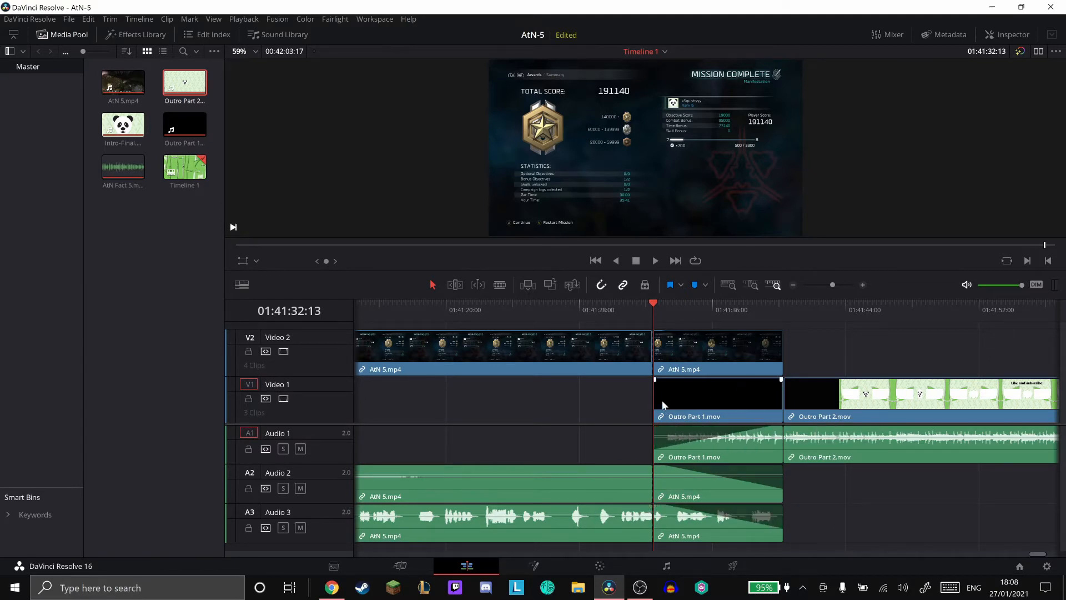
drag(655, 382, 610, 387)
- Play the faded transition from the gameplay into the outro, and return the playhead to 01:41:32:13
click(590, 309)
click(655, 261)
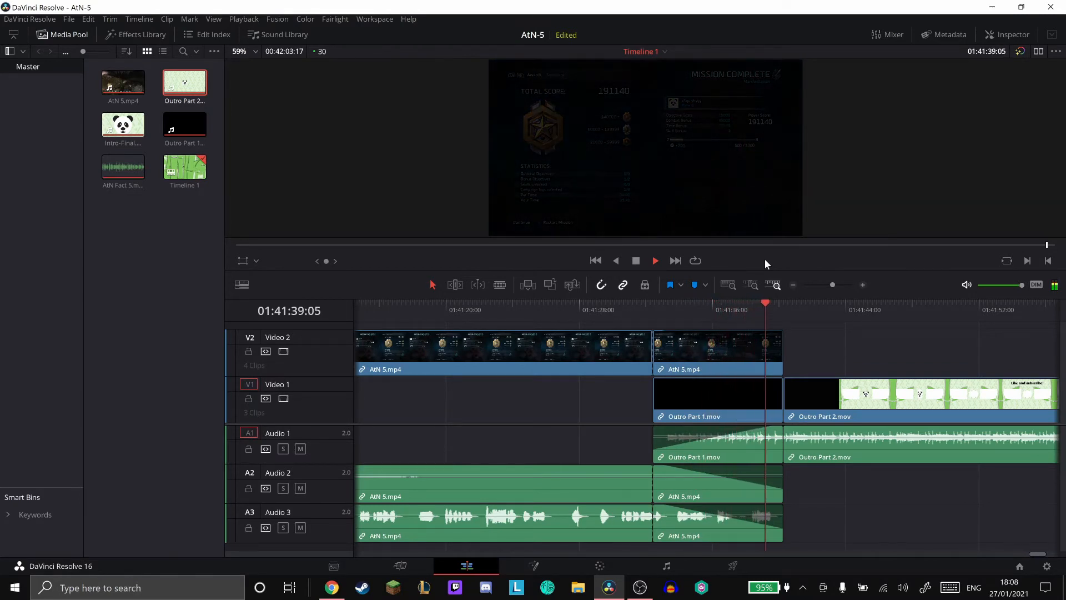
click(637, 261)
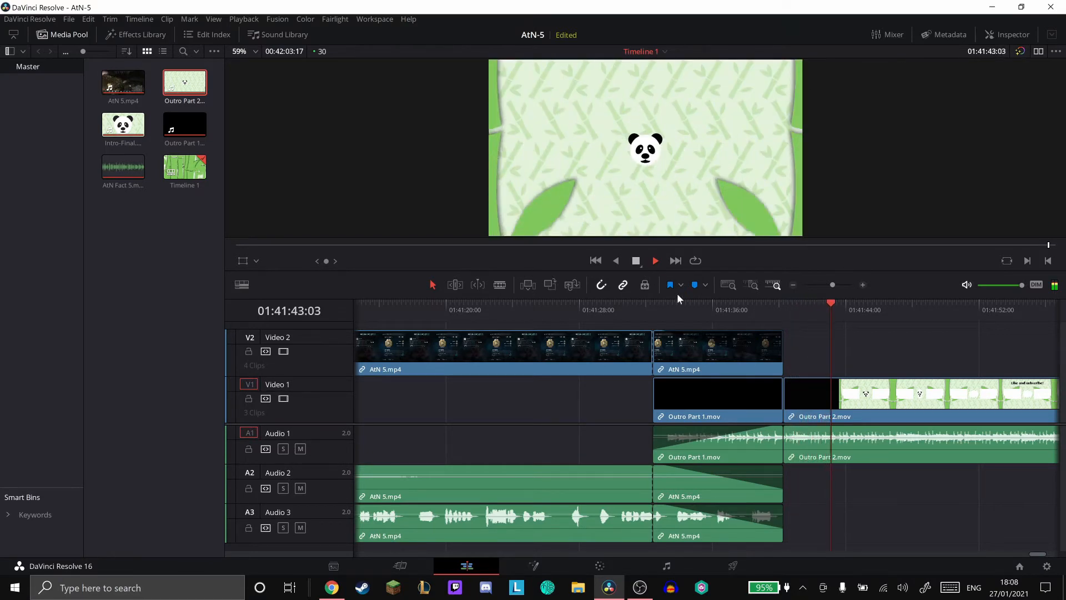
click(648, 312)
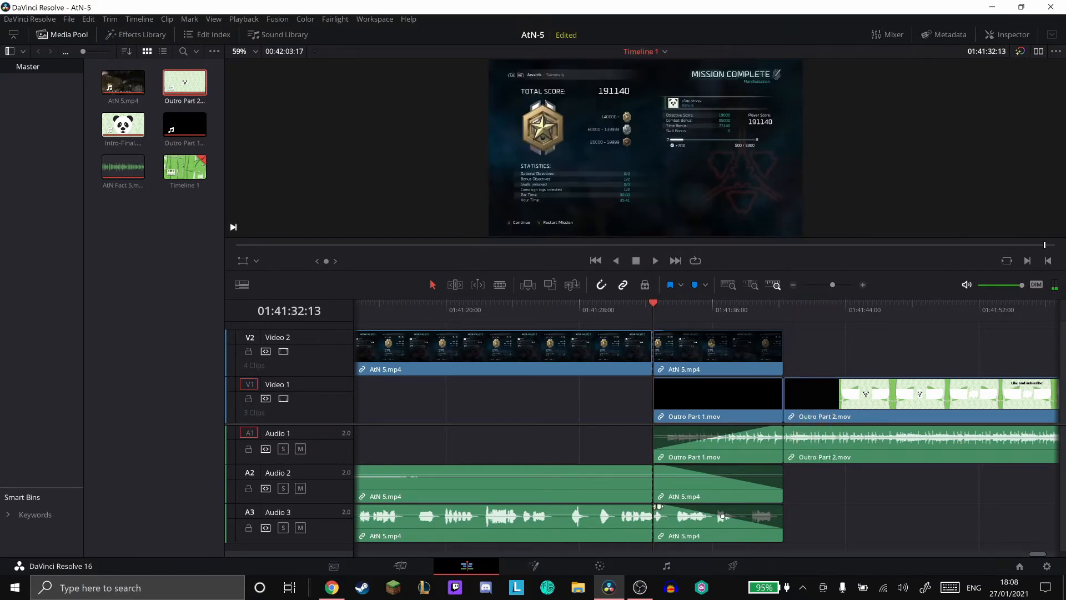
- Remove the closing section's fade-outs on Audio 3 and Audio 2, and undo the remaining edits back to before the split
drag(666, 507, 832, 511)
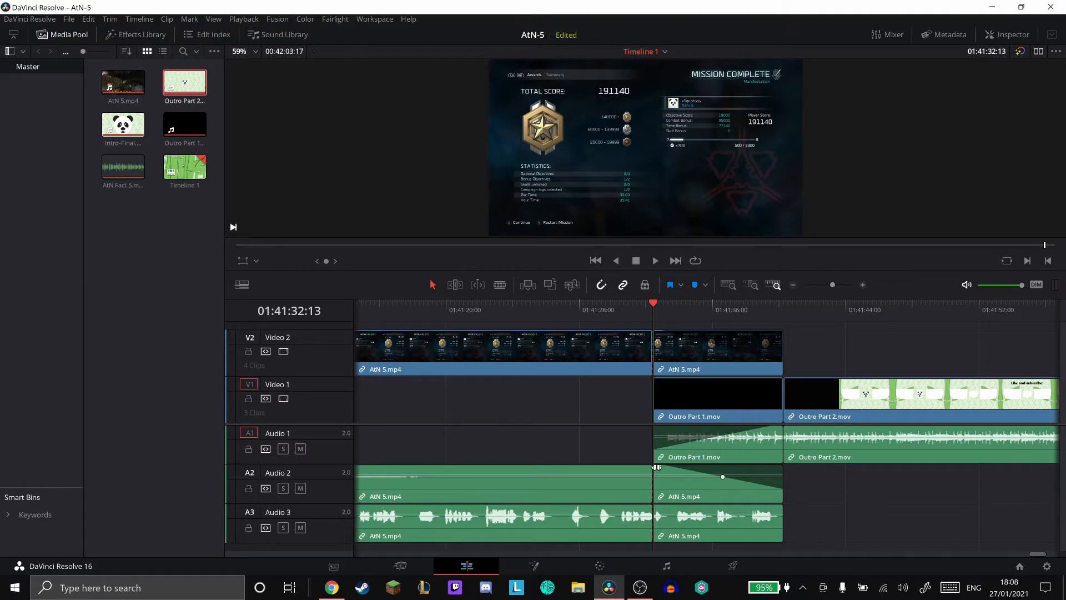
drag(656, 467, 914, 469)
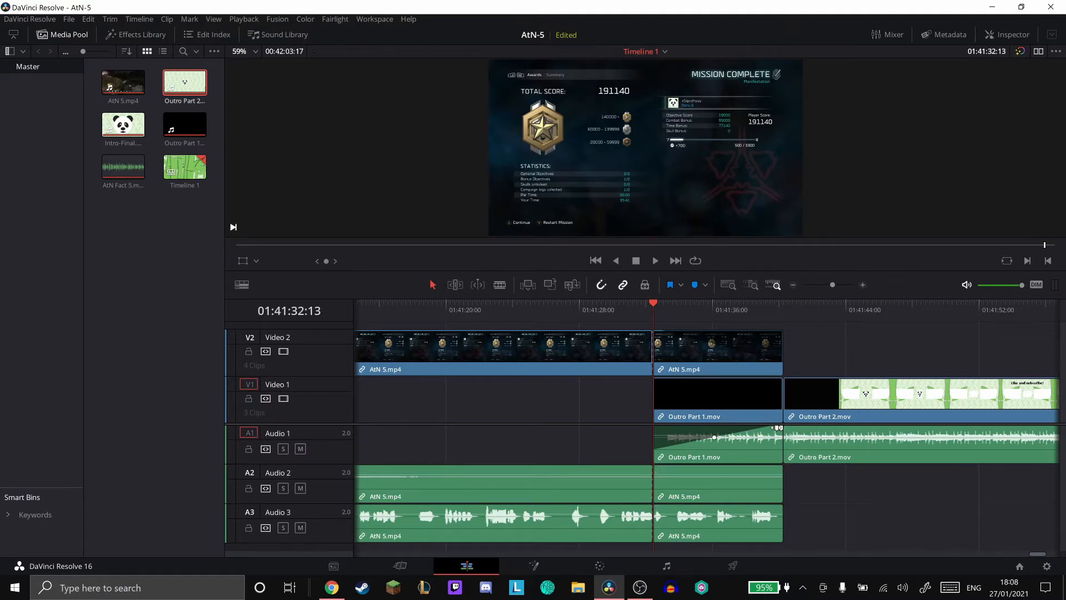
key(ctrl+z)
key(ctrl+z)
key(ctrl+z)
key(ctrl+z)
key(ctrl+z)
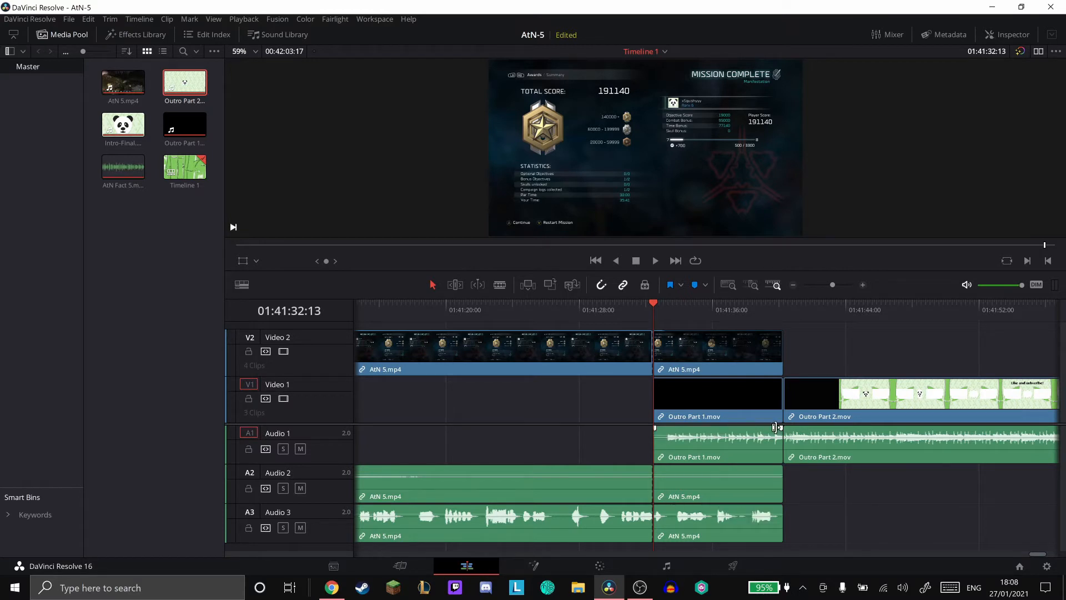
key(ctrl+z)
key(ctrl+z)
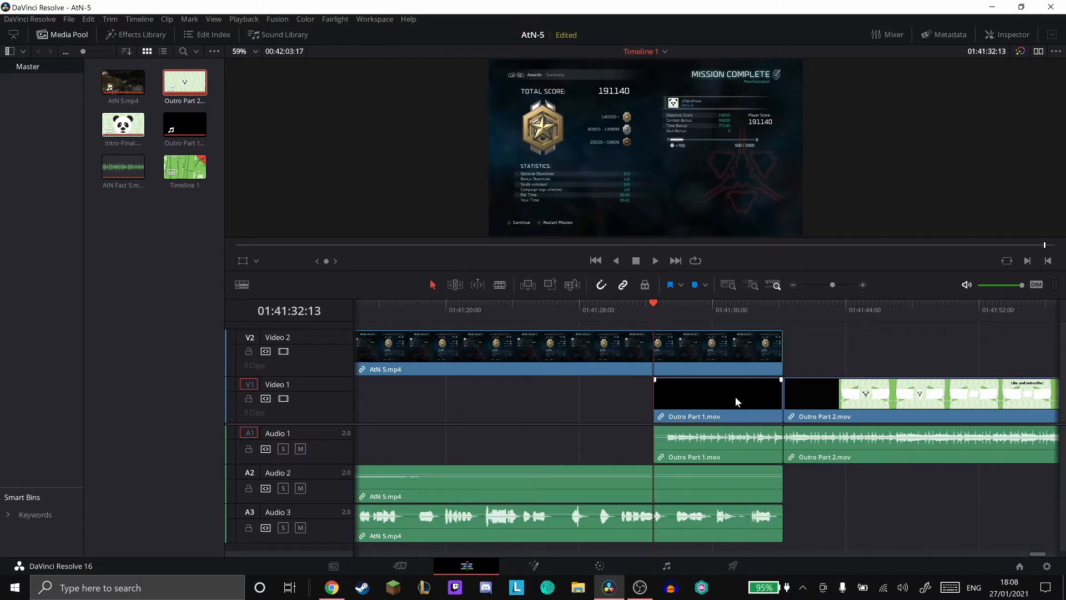
click(734, 367)
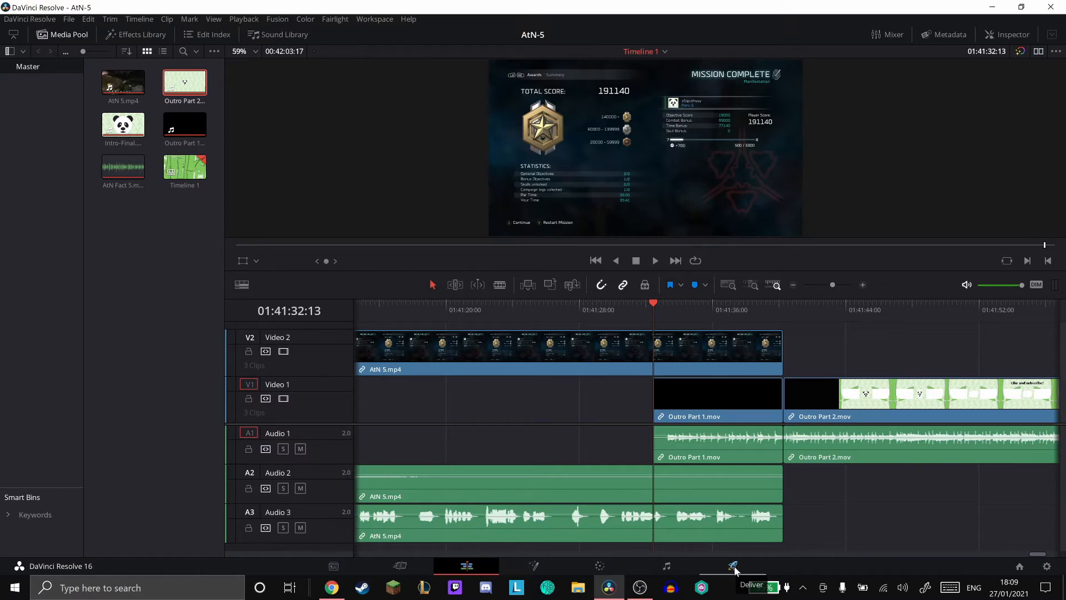
- Go to the delivery workspace and name the render output file AtN-5
click(734, 567)
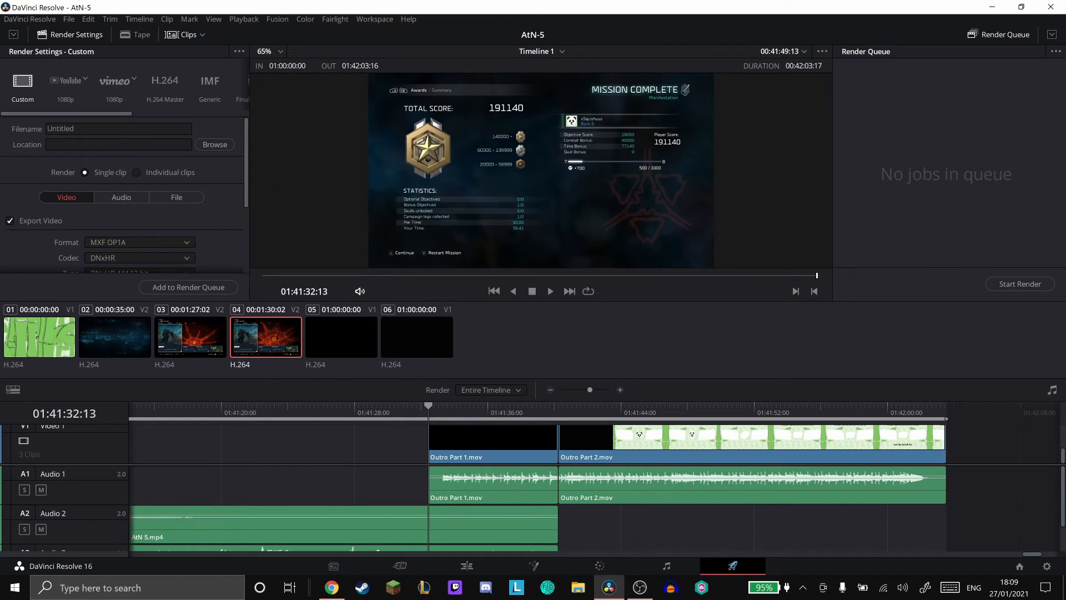
click(111, 128)
key(BackSpace)
key(BackSpace)
key(BackSpace)
key(BackSpace)
key(BackSpace)
key(BackSpace)
key(BackSpace)
key(BackSpace)
text(AtN)
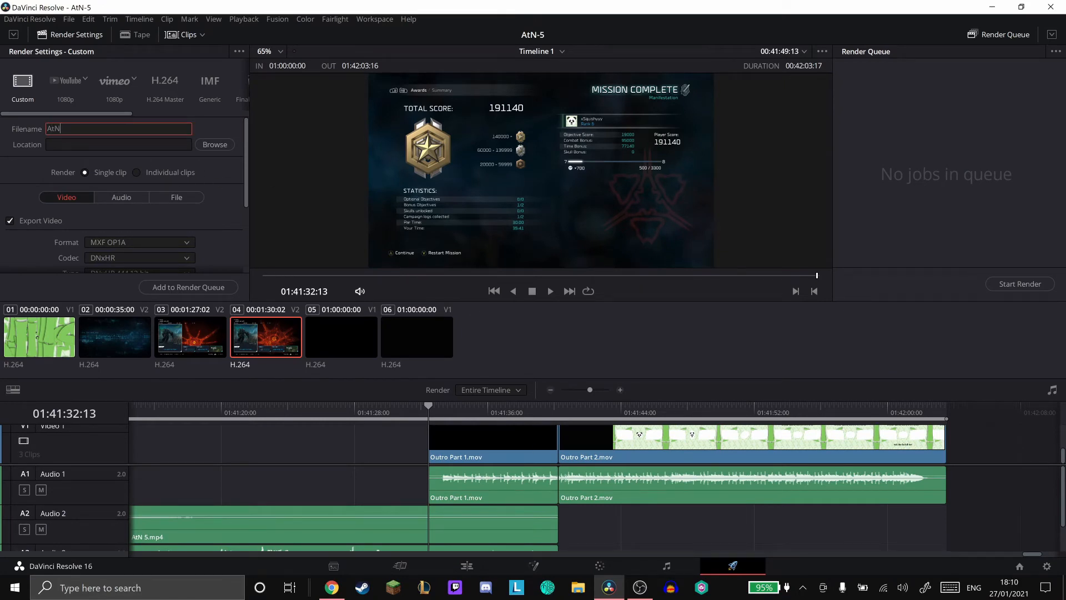
text(-5)
- Set the export format to MP4 with the H.264 codec and review the resolution, frame rate and quality settings
click(138, 243)
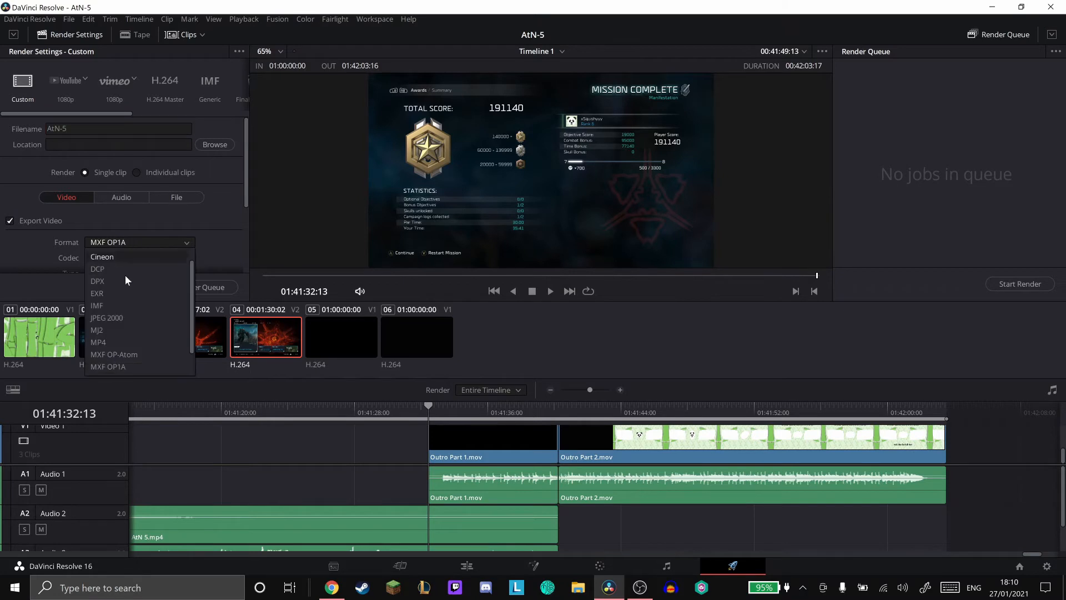
click(114, 342)
scroll(208, 218, down, 2)
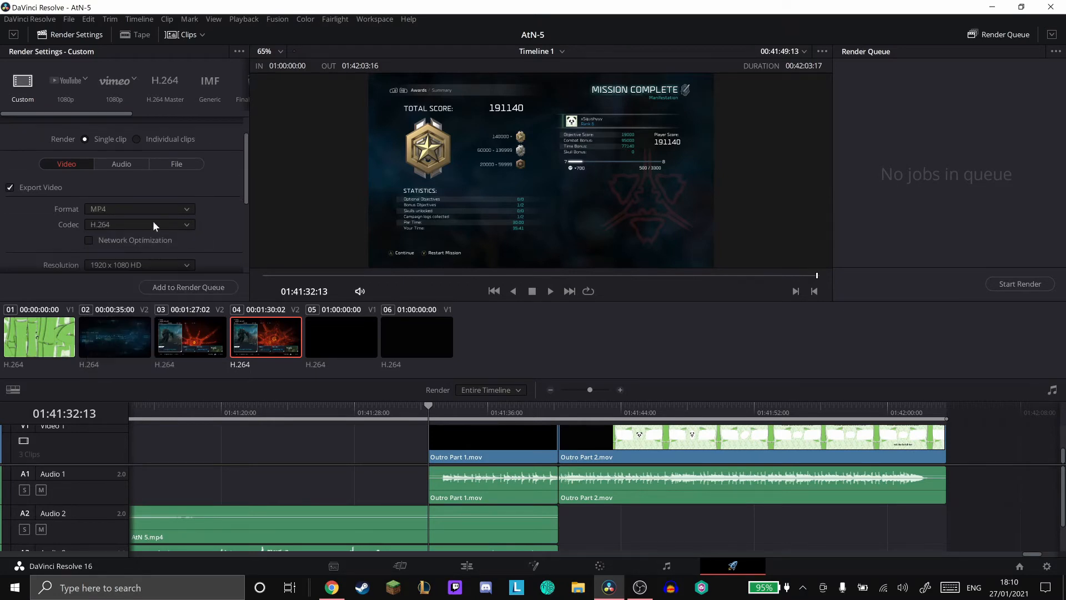
click(130, 223)
click(121, 241)
click(135, 221)
click(128, 235)
scroll(221, 205, down, 5)
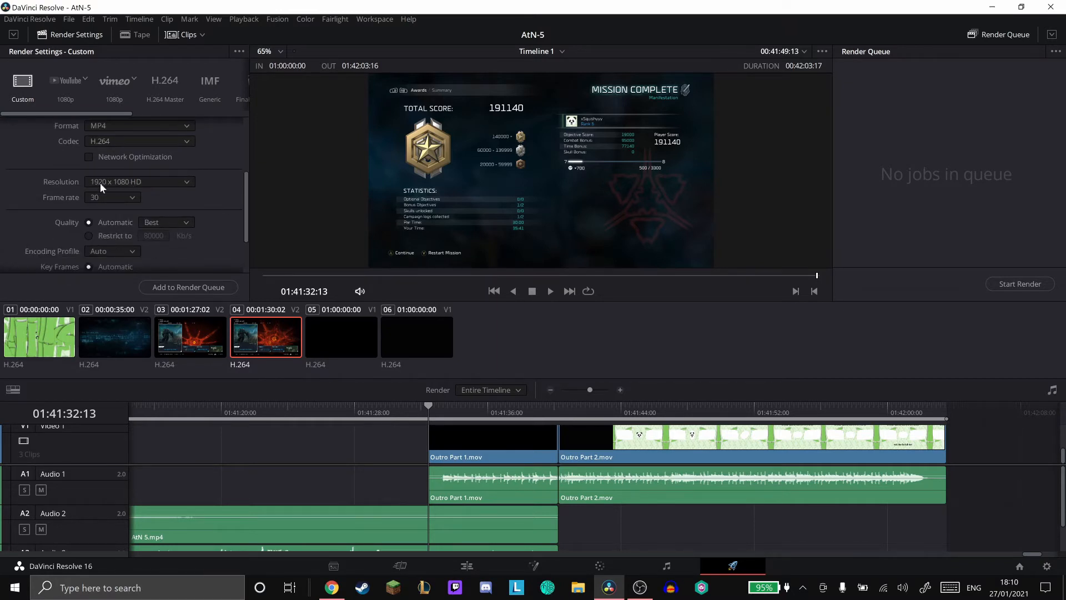
scroll(216, 203, down, 4)
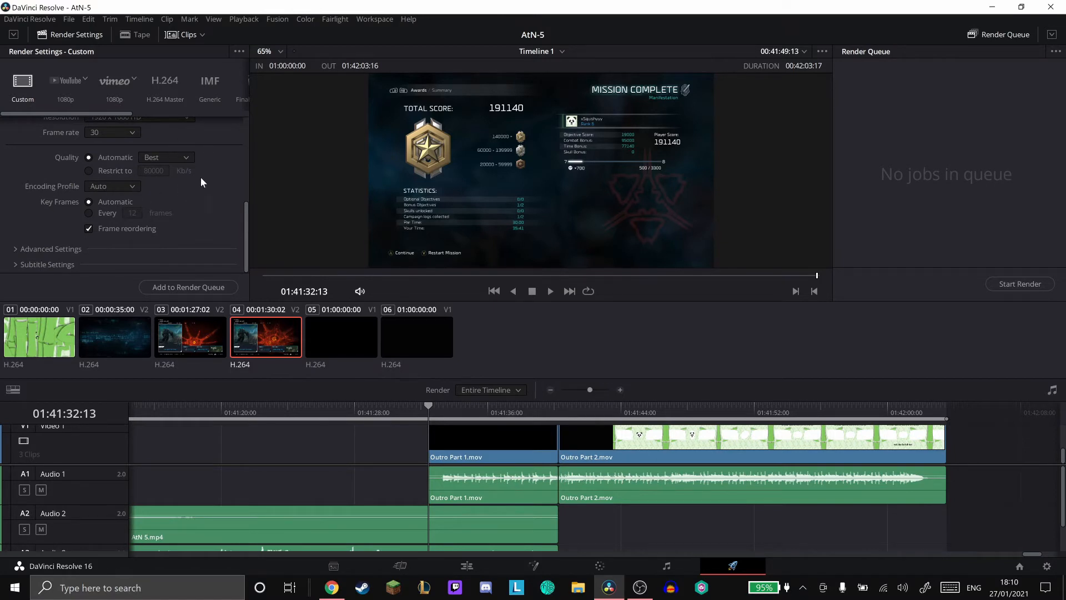
- Set the render location to the Upload Ready folder, keeping AtN-5.mp4 as the file name
scroll(200, 186, up, 10)
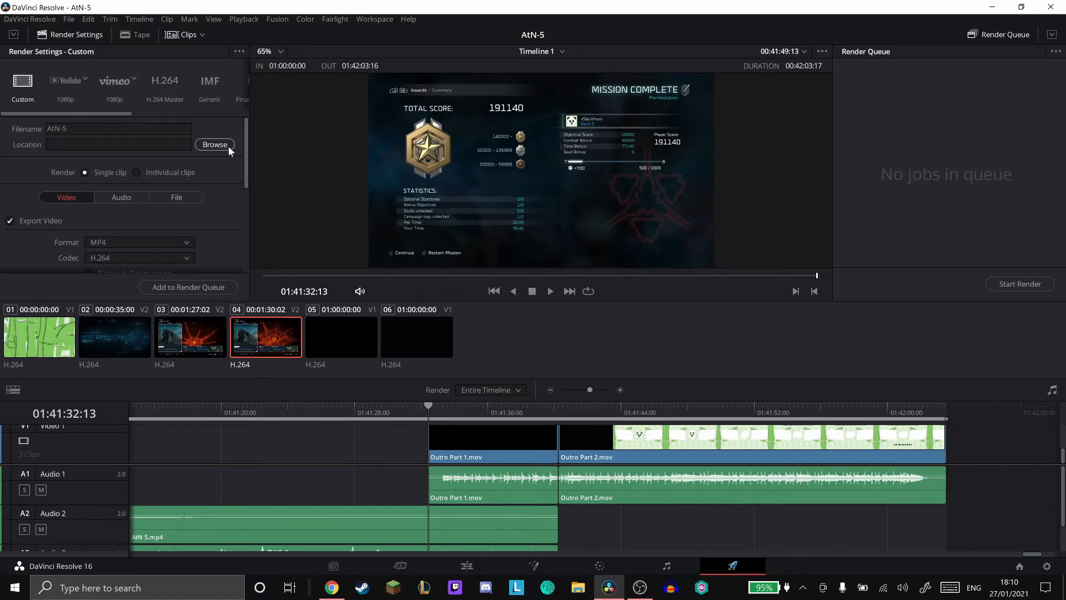
click(214, 144)
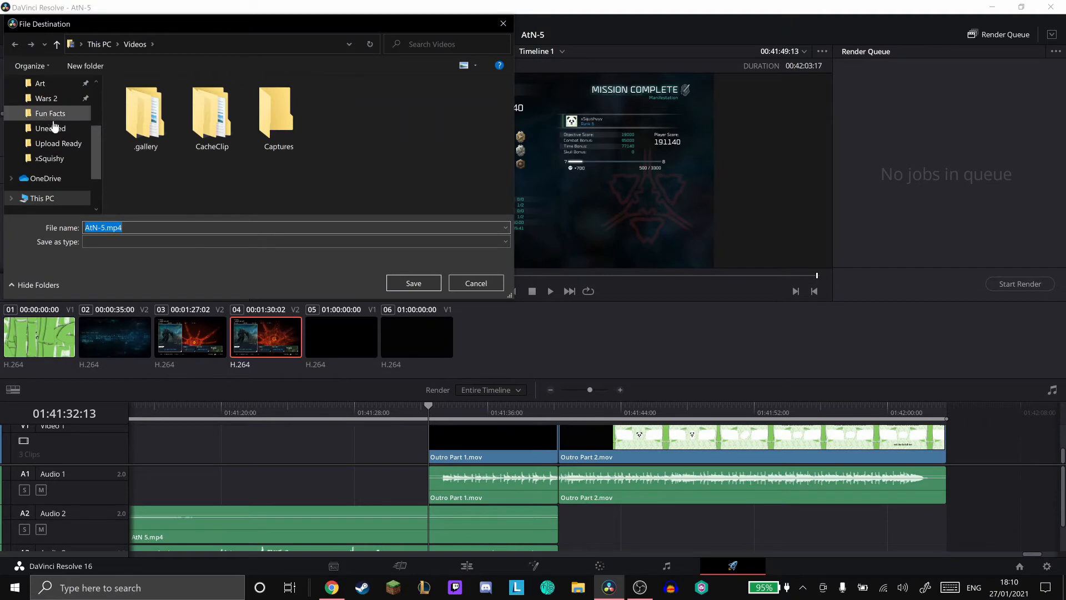
click(55, 144)
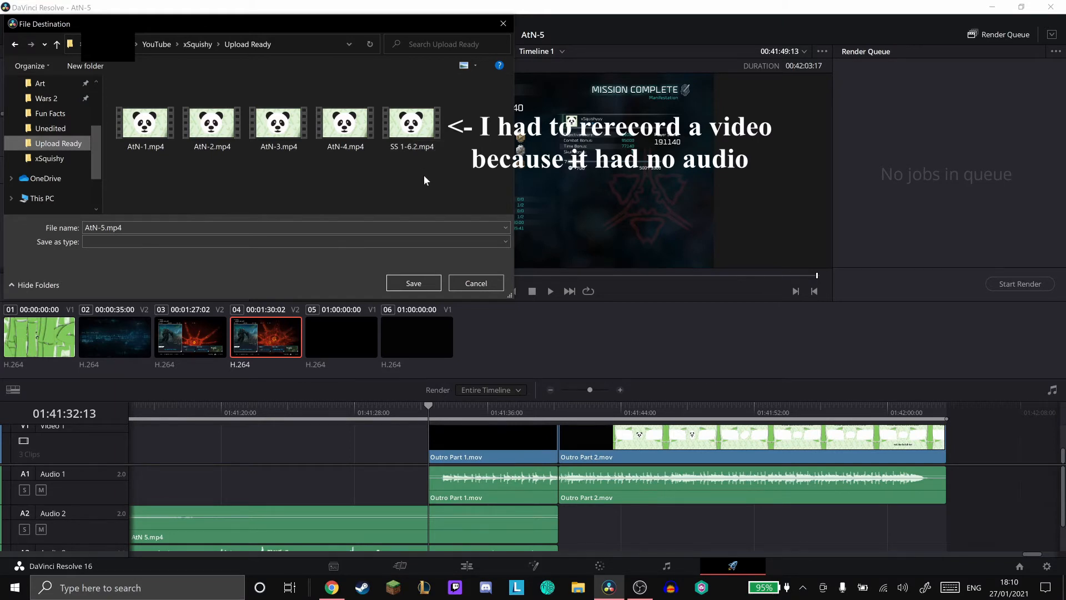
click(405, 278)
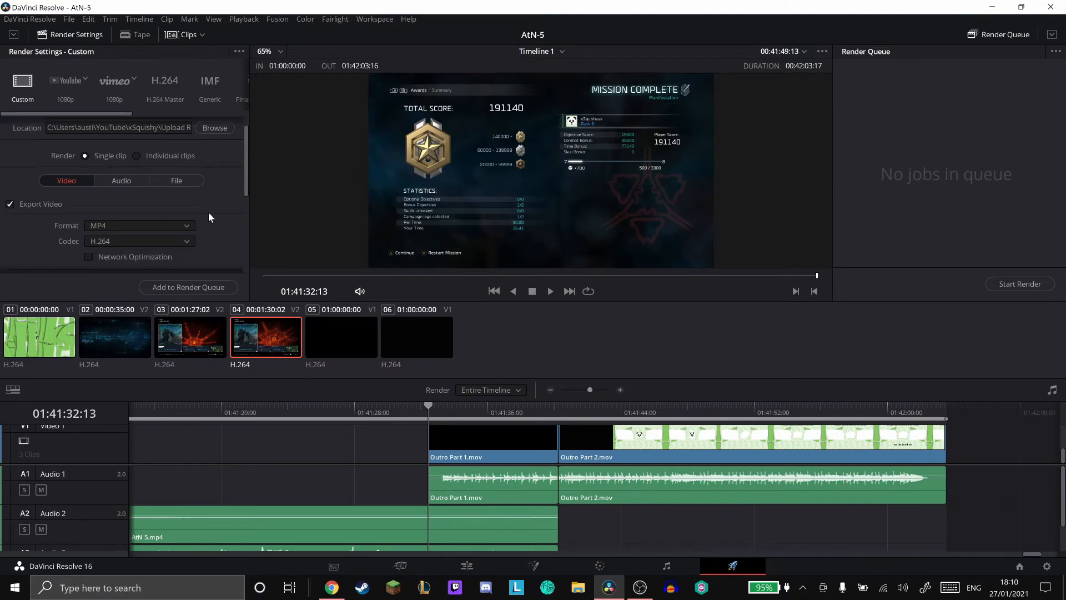
- Set the render speed to 10 in the file output settings, trying Maximum for comparison
click(193, 178)
scroll(221, 178, down, 4)
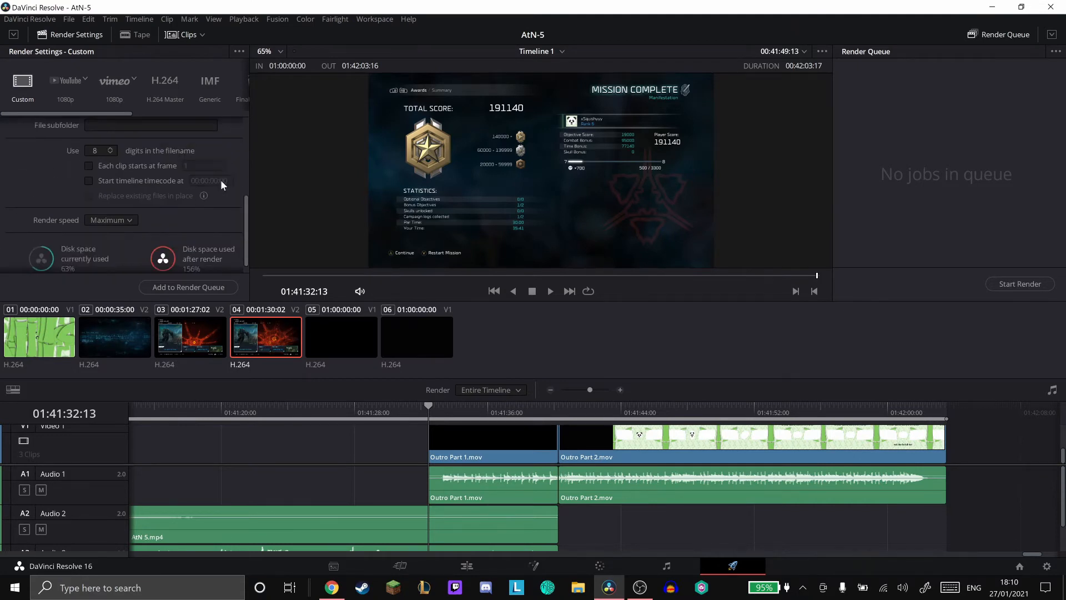
scroll(220, 185, down, 1)
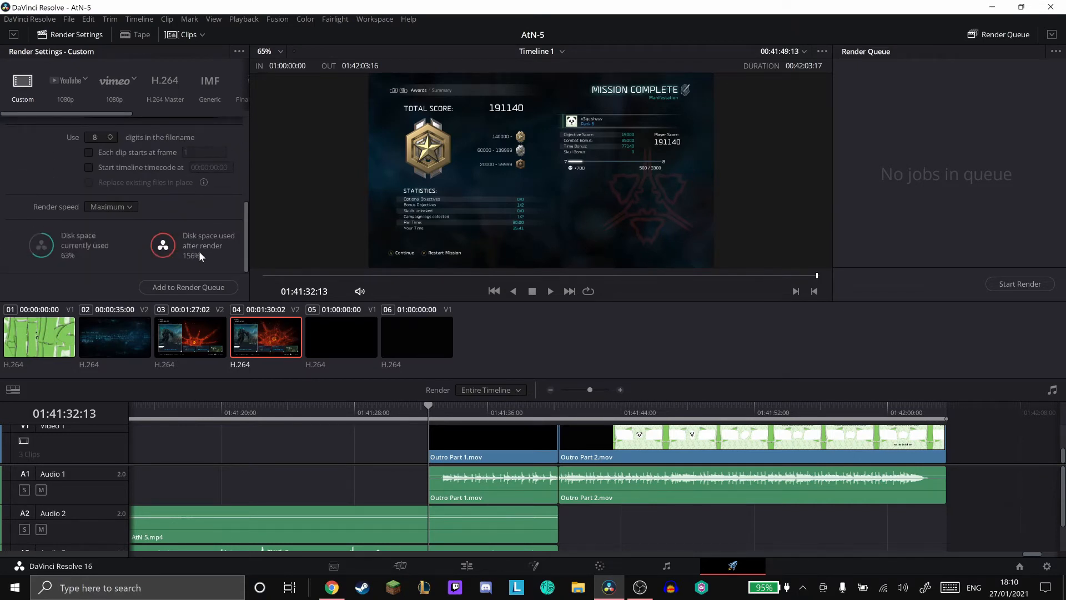
click(127, 206)
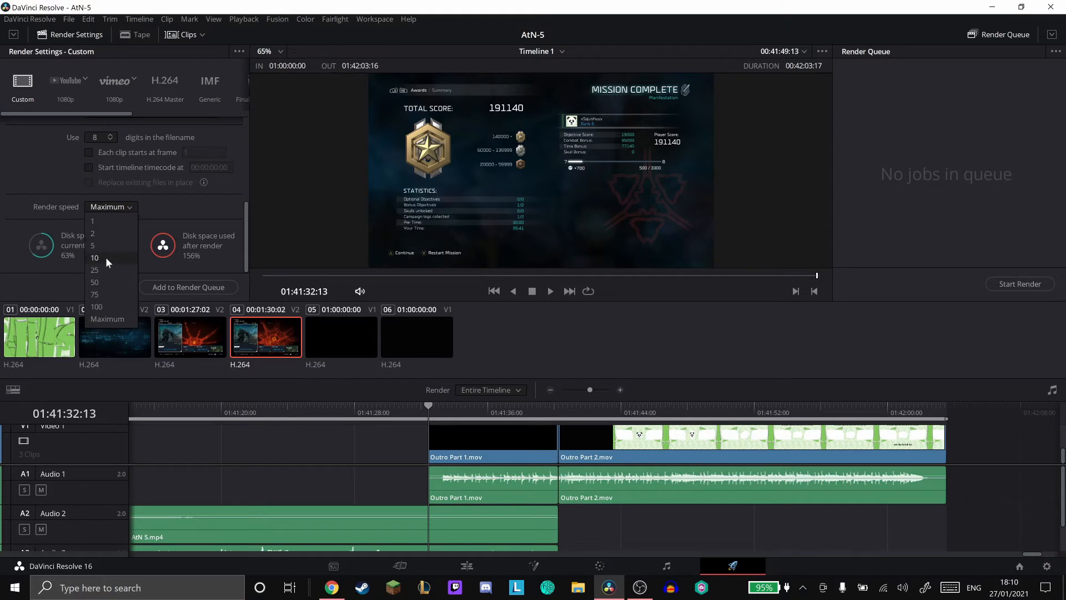
click(107, 259)
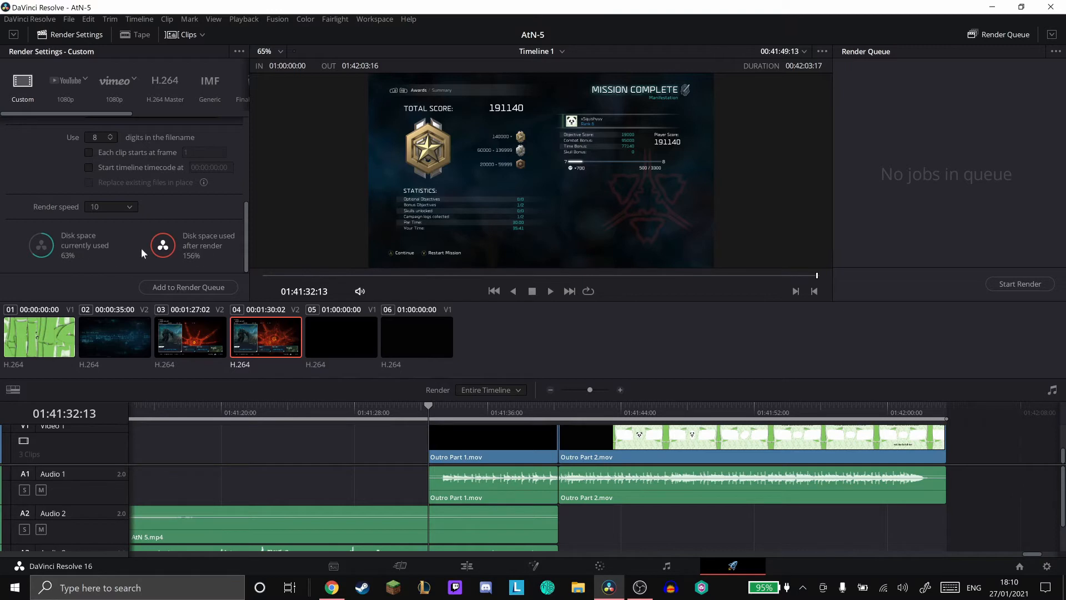
click(130, 208)
click(117, 318)
click(119, 205)
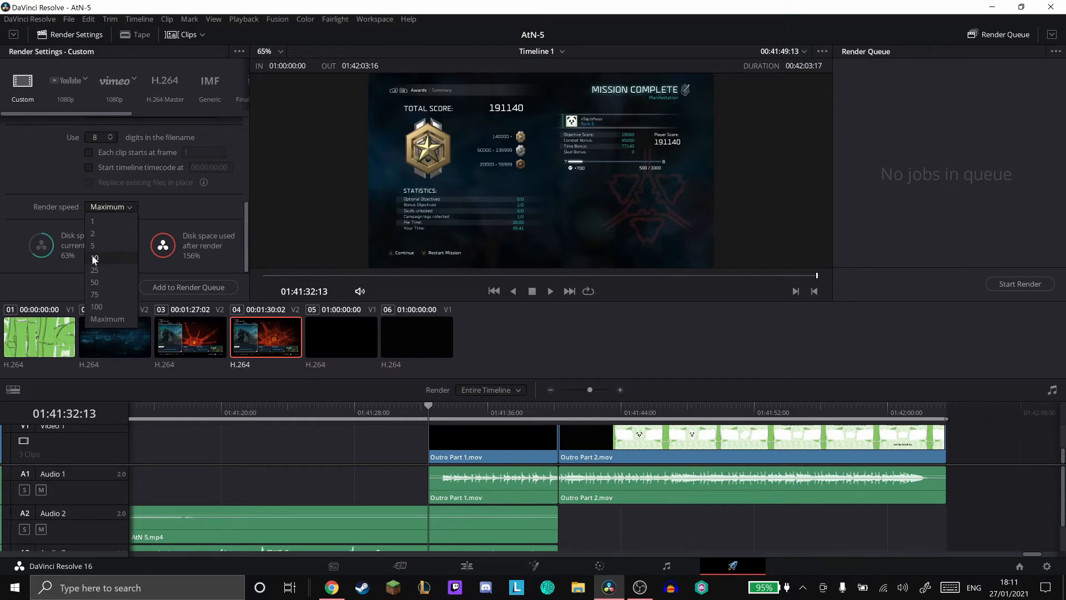
click(106, 307)
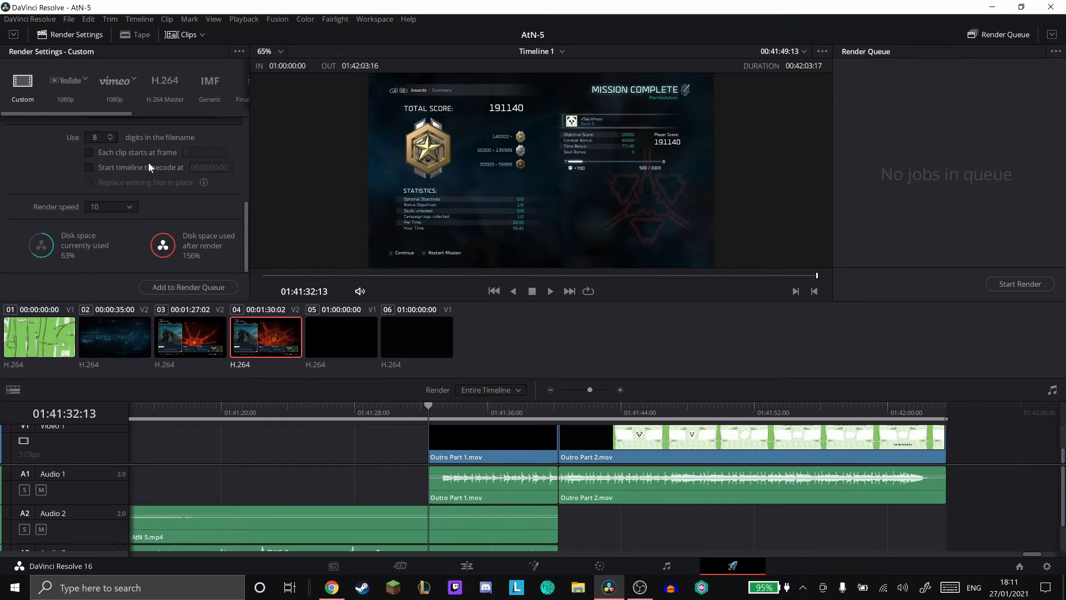
- Add the AtN-5 timeline to the render queue and start rendering it
click(198, 285)
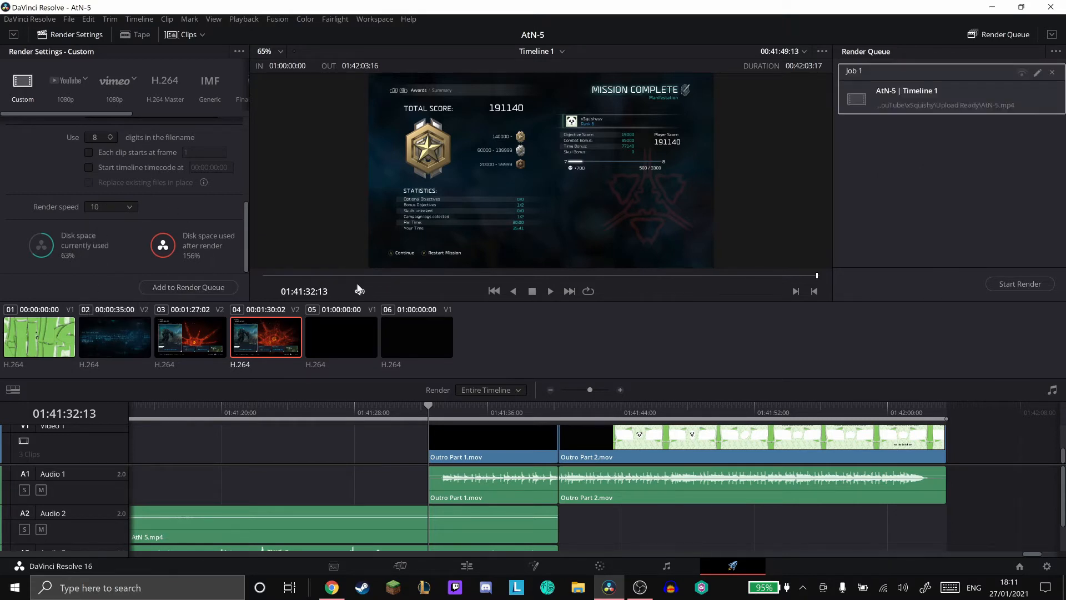
click(1020, 284)
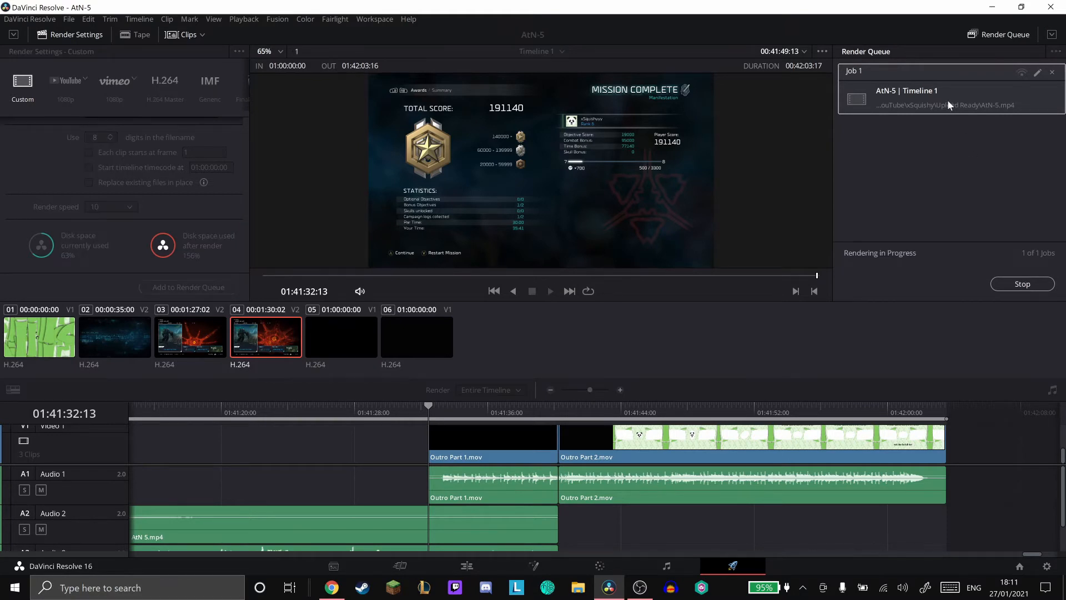
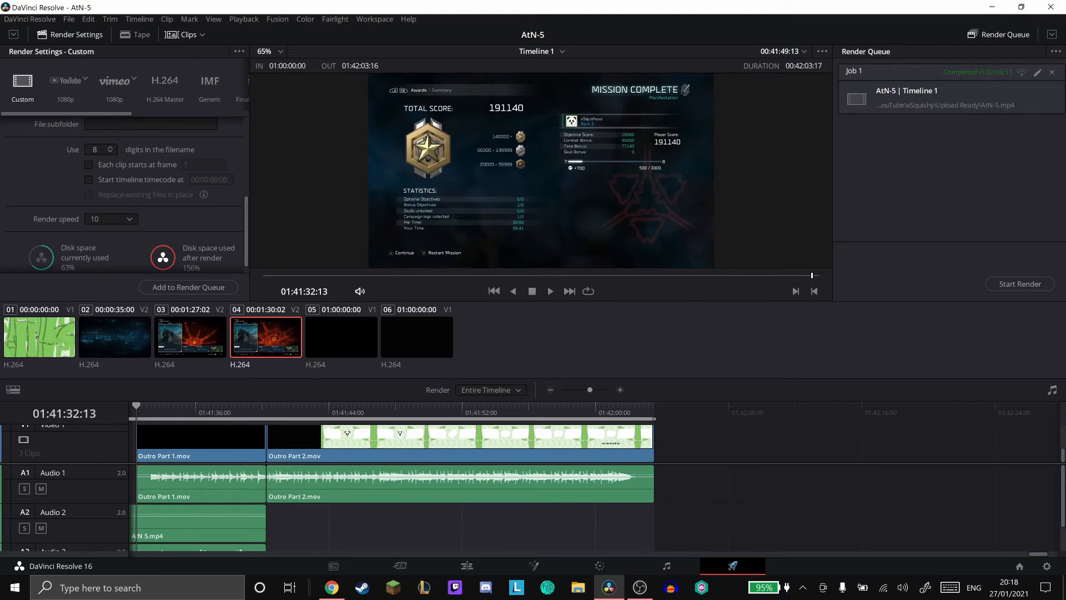
- Switch to YouTube Studio in Chrome and look through the channel's scheduled uploads
drag(1065, 111, 352, 1)
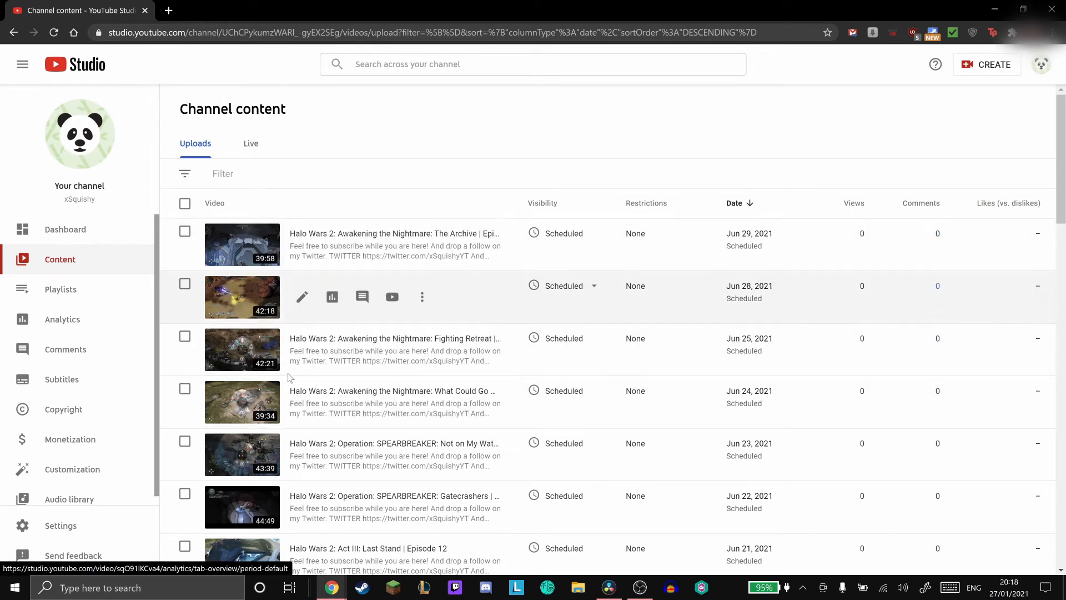
scroll(452, 290, down, 7)
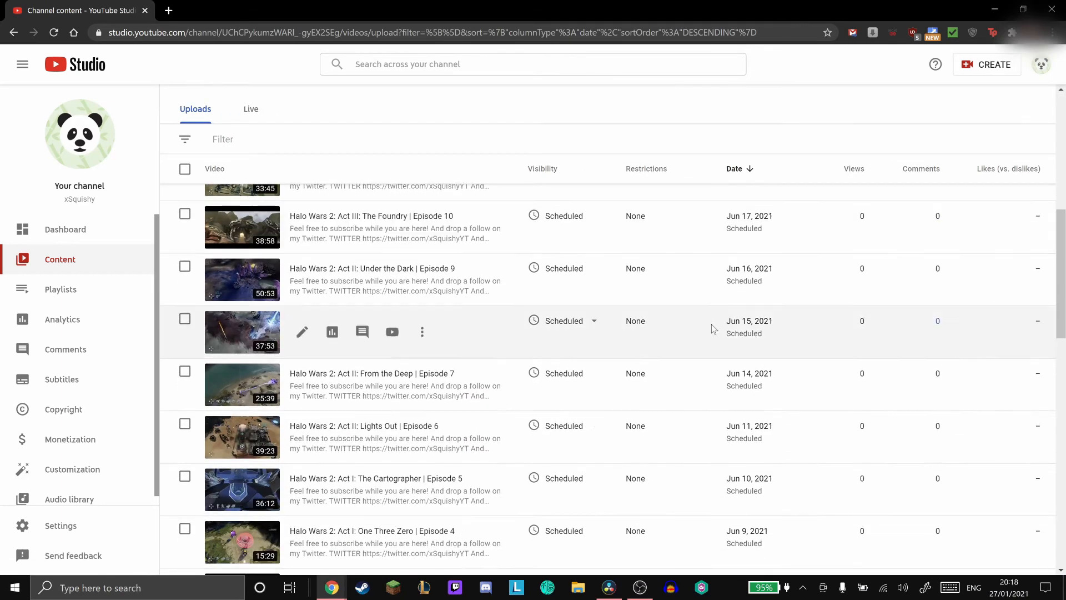
scroll(707, 326, up, 8)
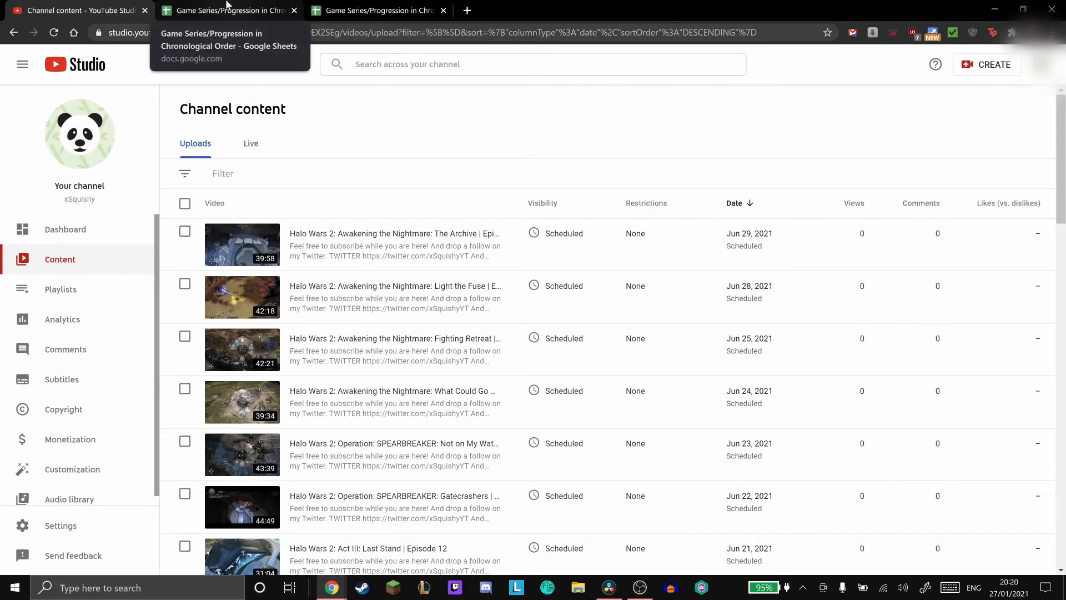
- In the Upload Schedule sheet, fill the January 25 to 27, 2021 Spartan Strike: Orphic Spear episodes with green
click(227, 8)
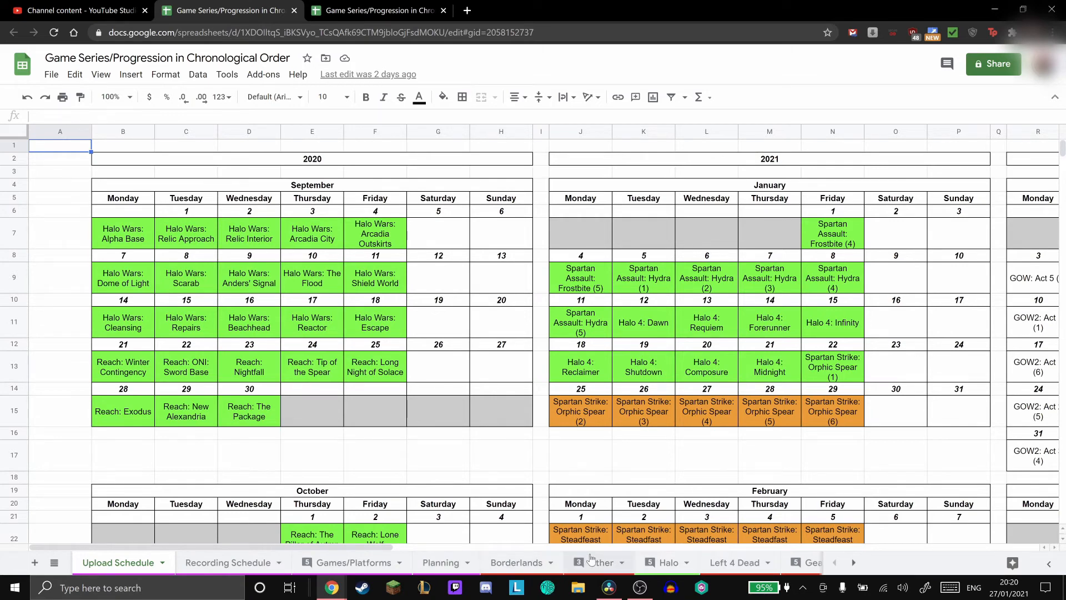
scroll(588, 416, down, 2)
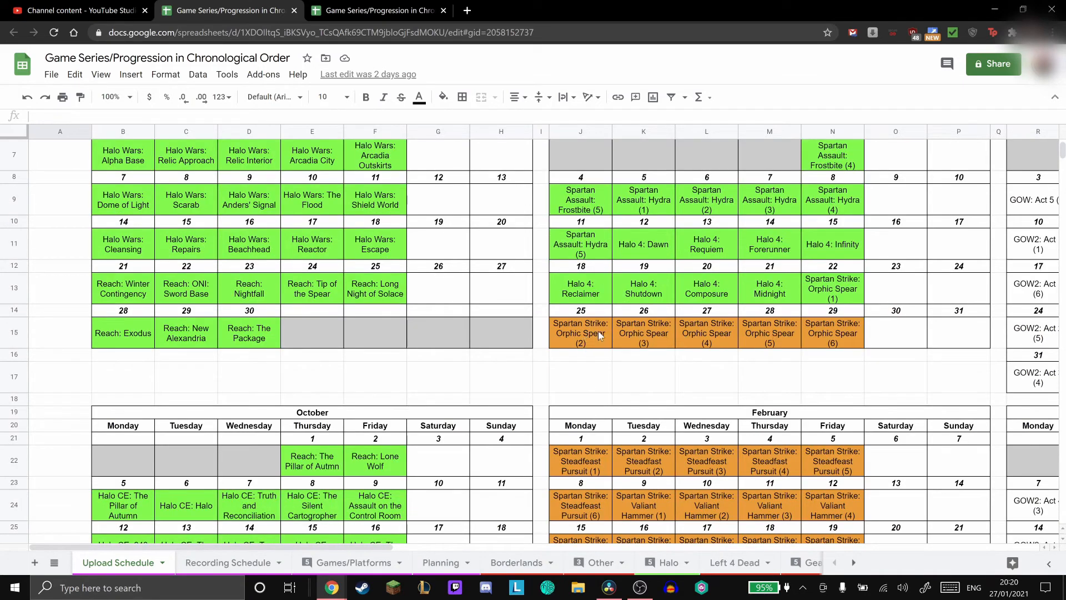
drag(598, 331, 705, 333)
click(443, 96)
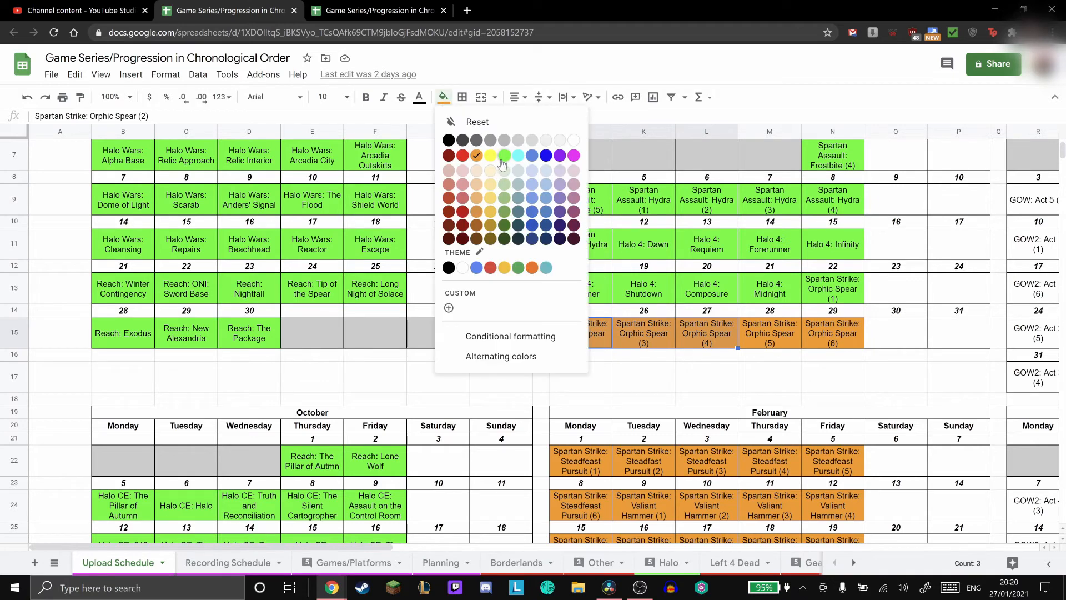
click(503, 157)
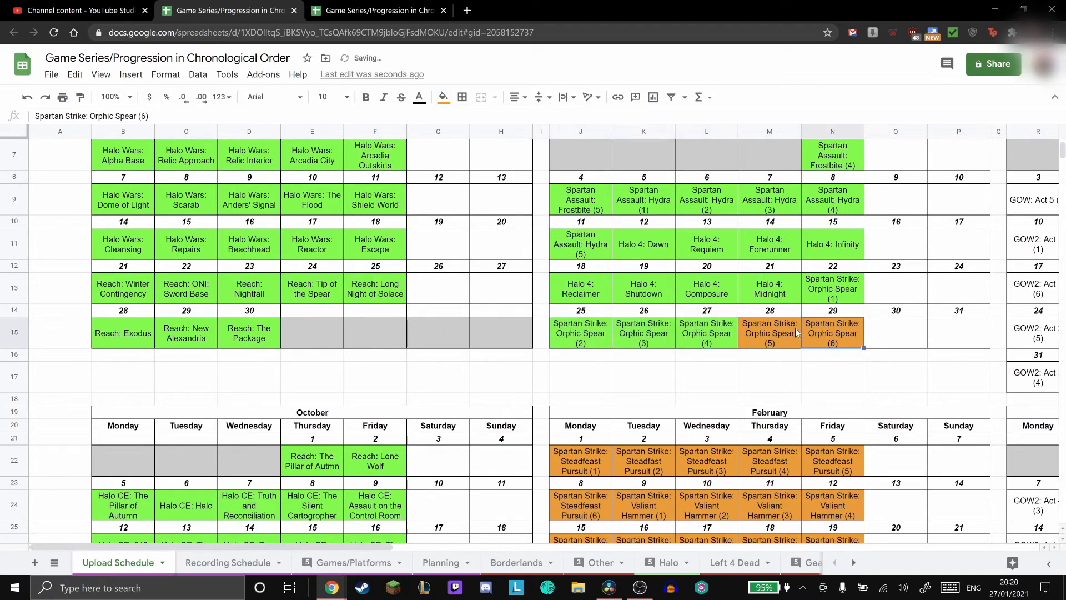
- Find the Awakening the Nightmare: Manifestation entry scheduled for June 30 in the Upload Schedule sheet
click(781, 333)
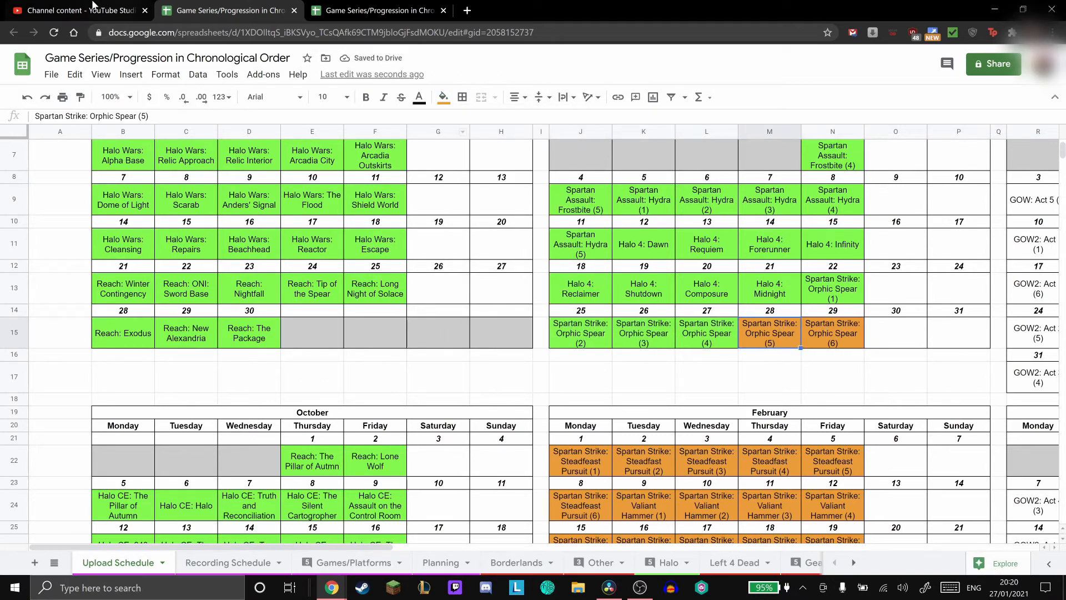
scroll(727, 341, down, 20)
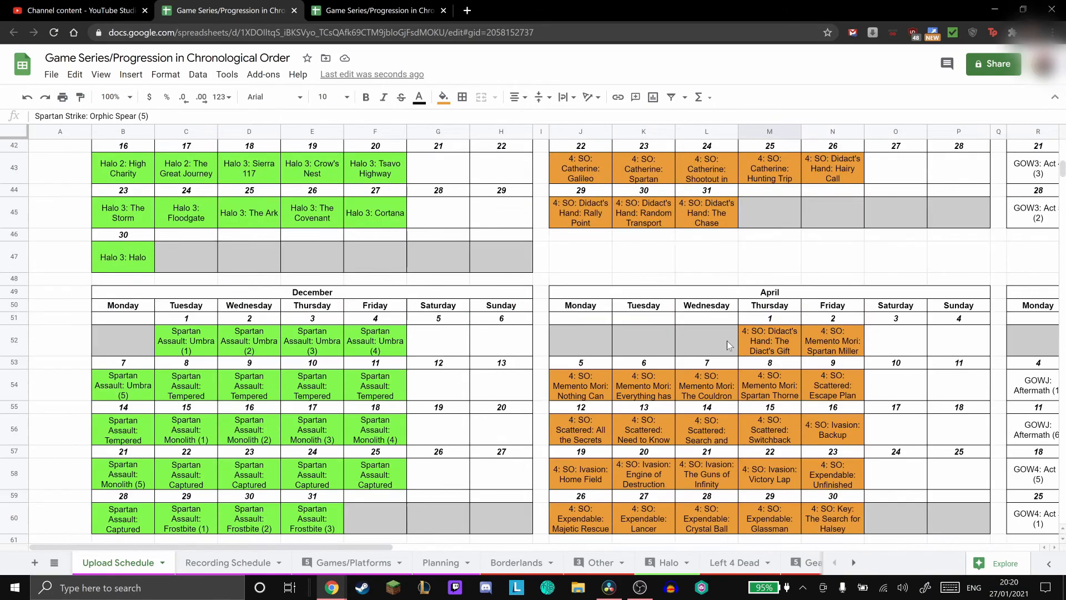
click(719, 362)
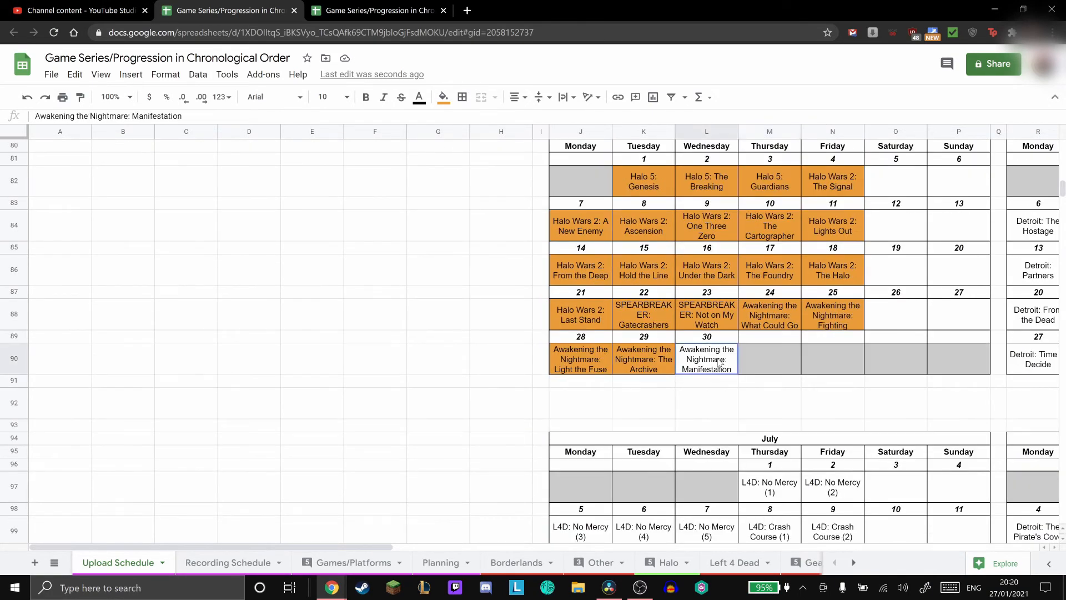
- Start a new video upload in YouTube Studio using AtN-5.mp4 from the Upload Ready folder
click(111, 7)
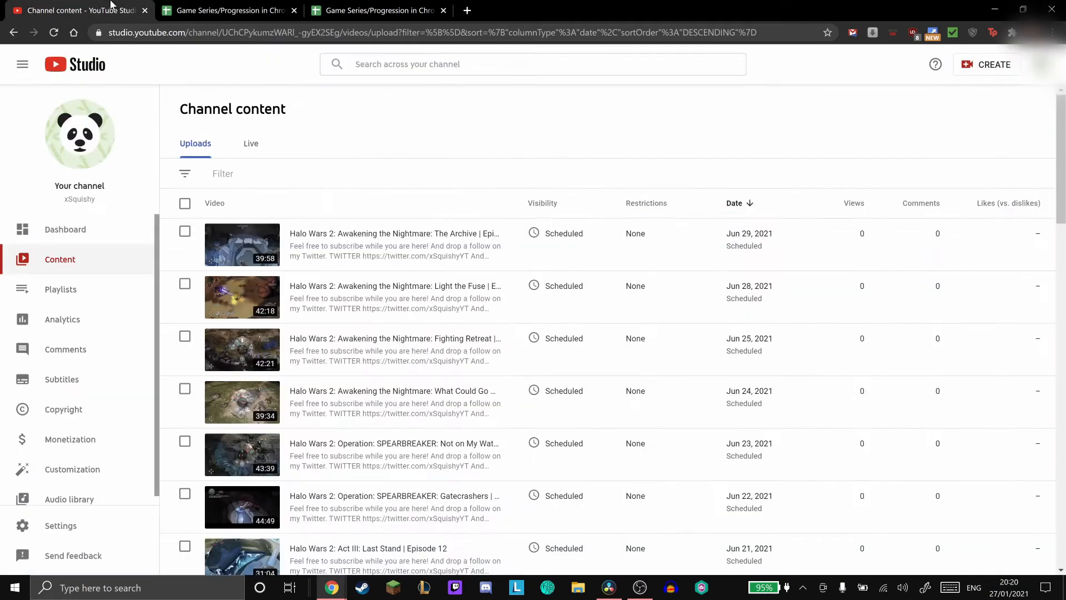
click(966, 78)
click(964, 89)
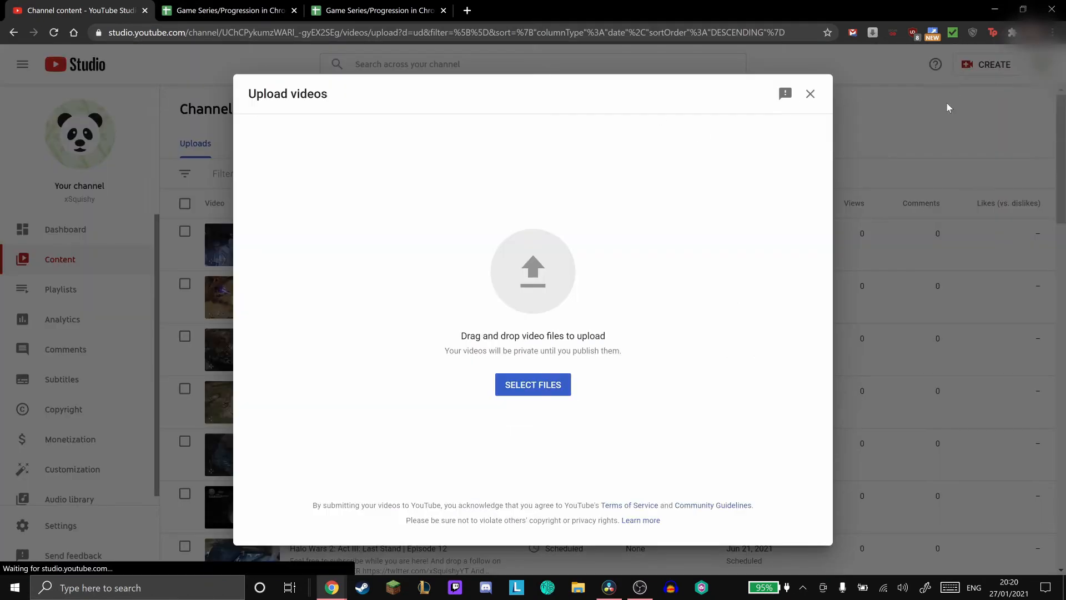
click(563, 392)
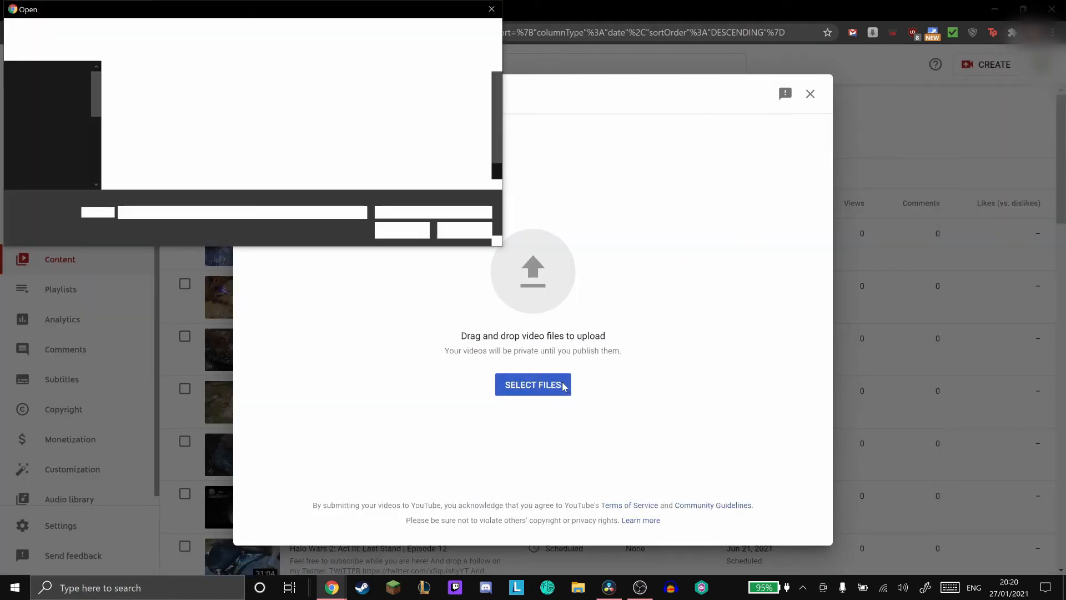
scroll(209, 136, down, 1)
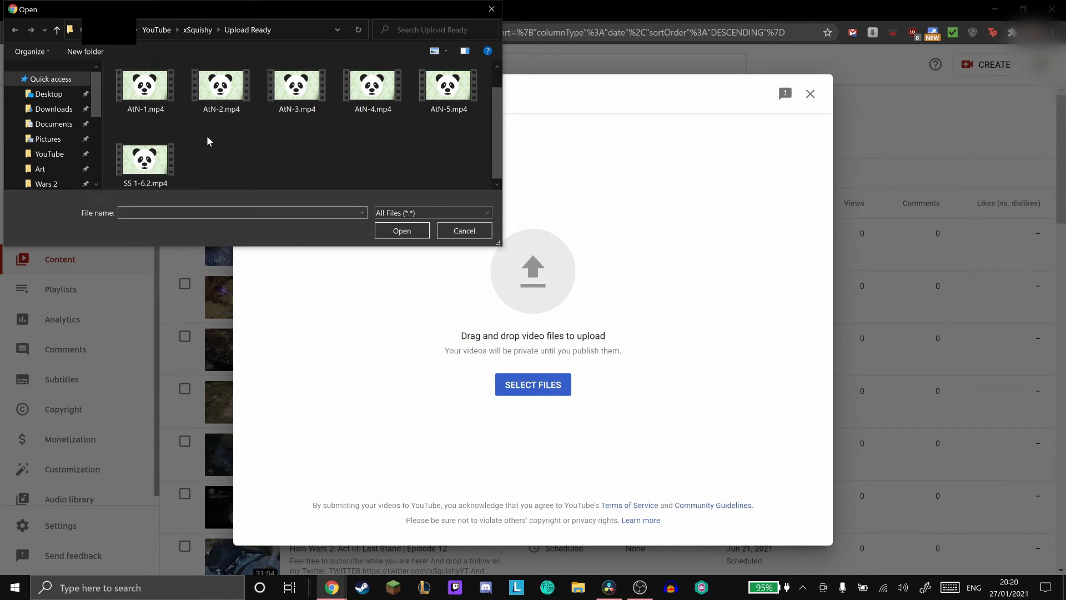
double_click(451, 99)
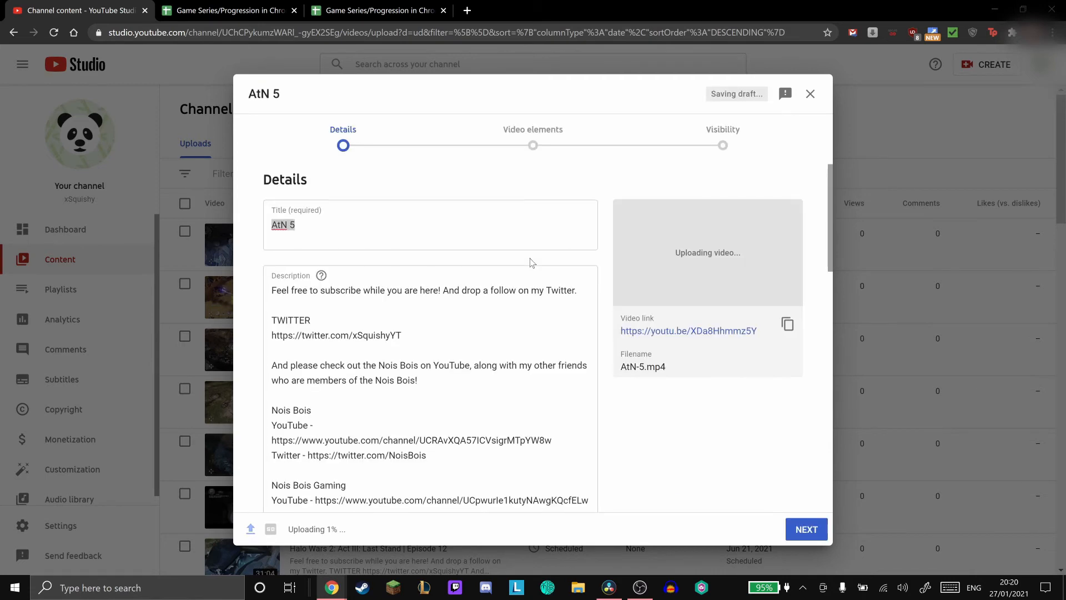
- Replace the uploaded video's default title with "Halo Wars 2:"
click(444, 227)
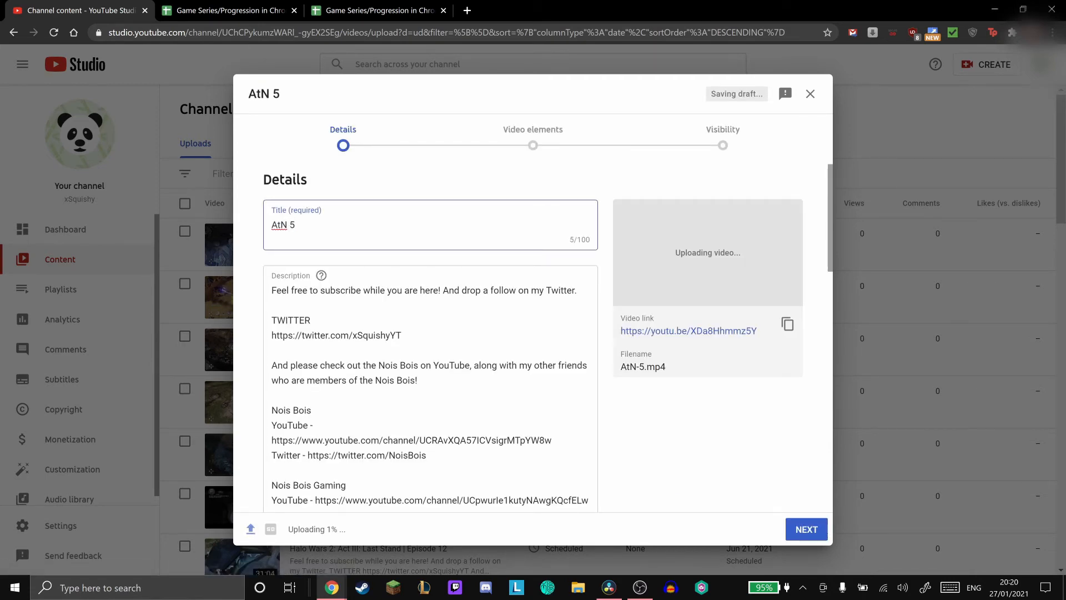
key(ctrl+a)
key(BackSpace)
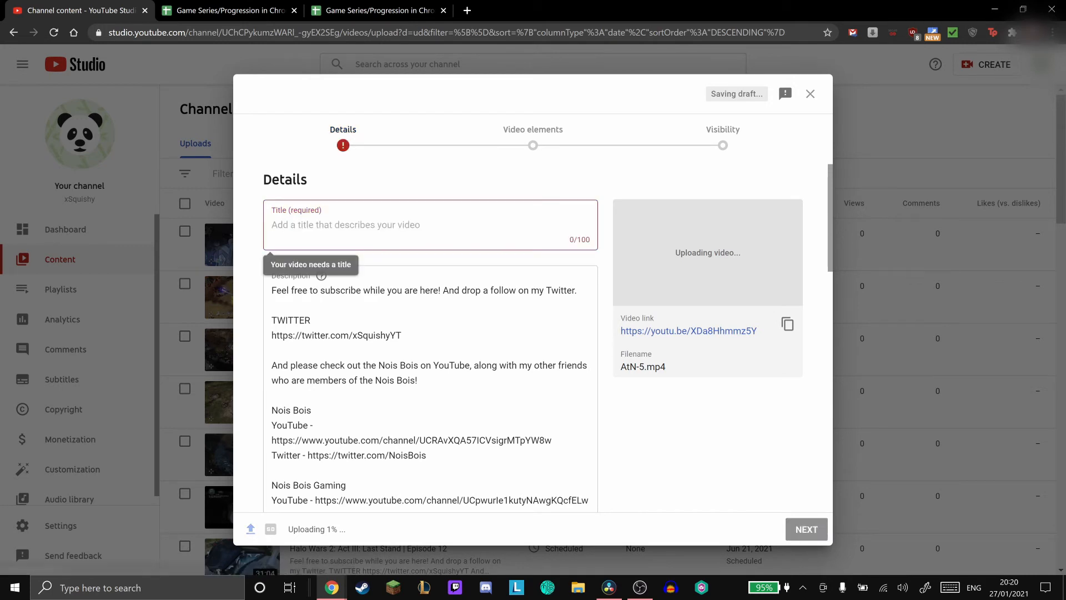
text(Halo)
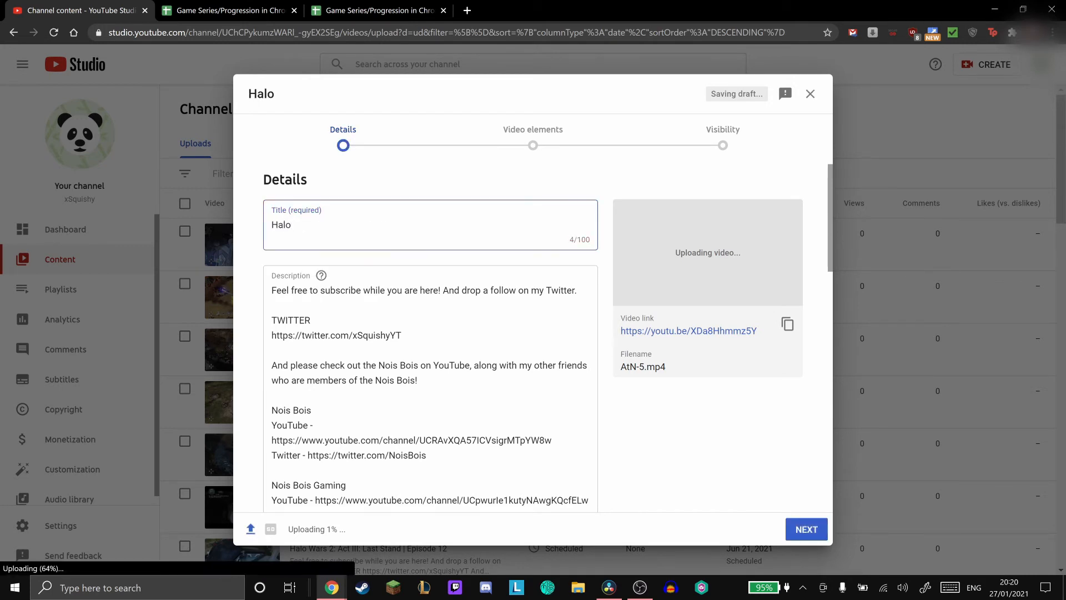
text( Wars 2:)
- Check the series name in the Halo sheet and add "Awakening the Nightmare:" to the video title
click(170, 6)
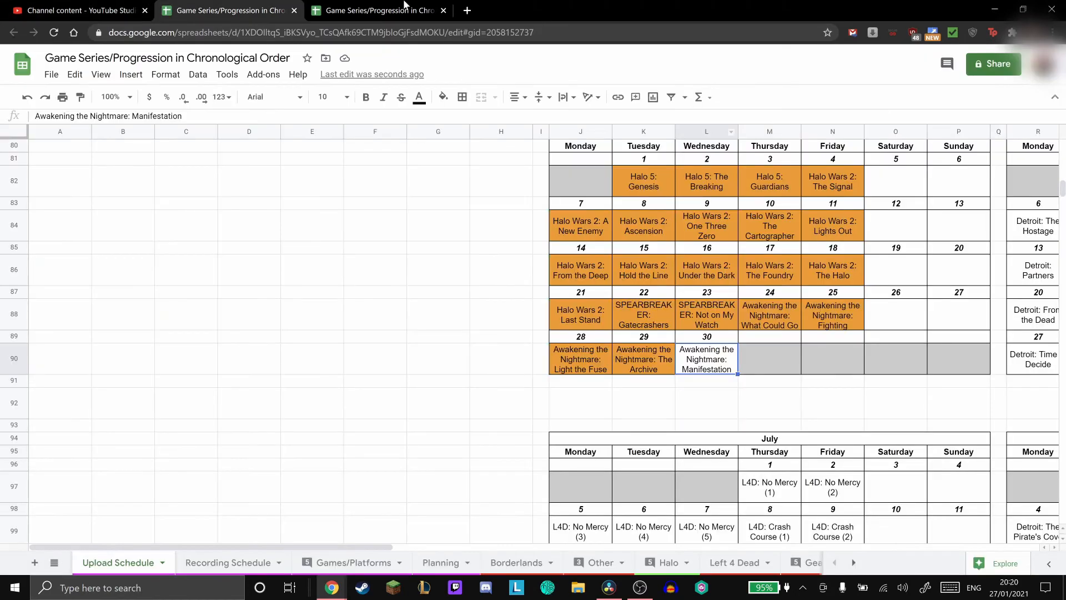
click(404, 5)
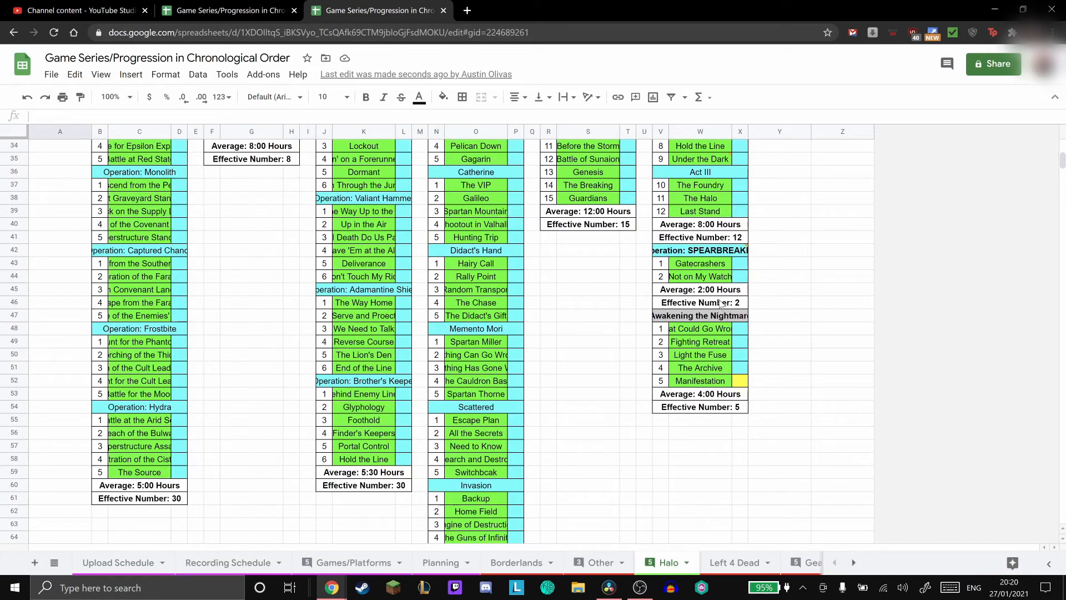
click(133, 6)
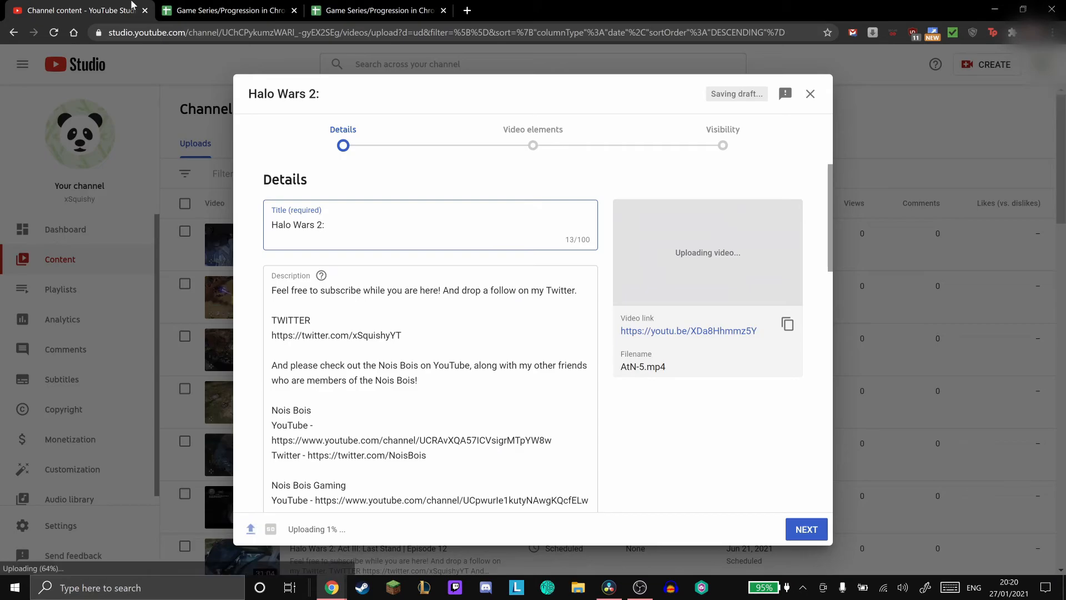
text(Awak)
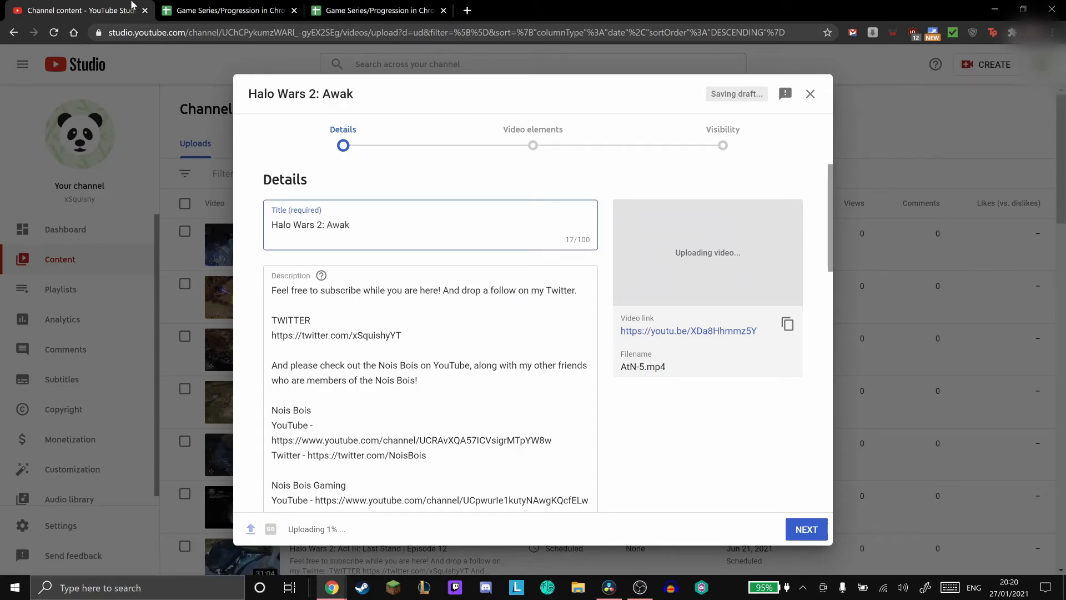
text(ening the Nighte)
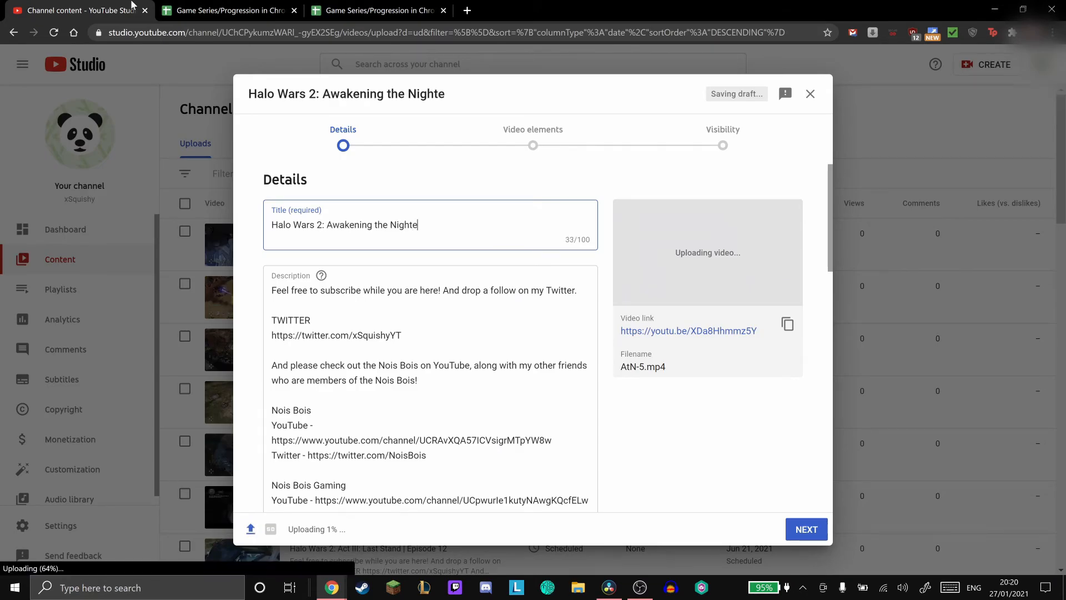
key(BackSpace)
text(mare:)
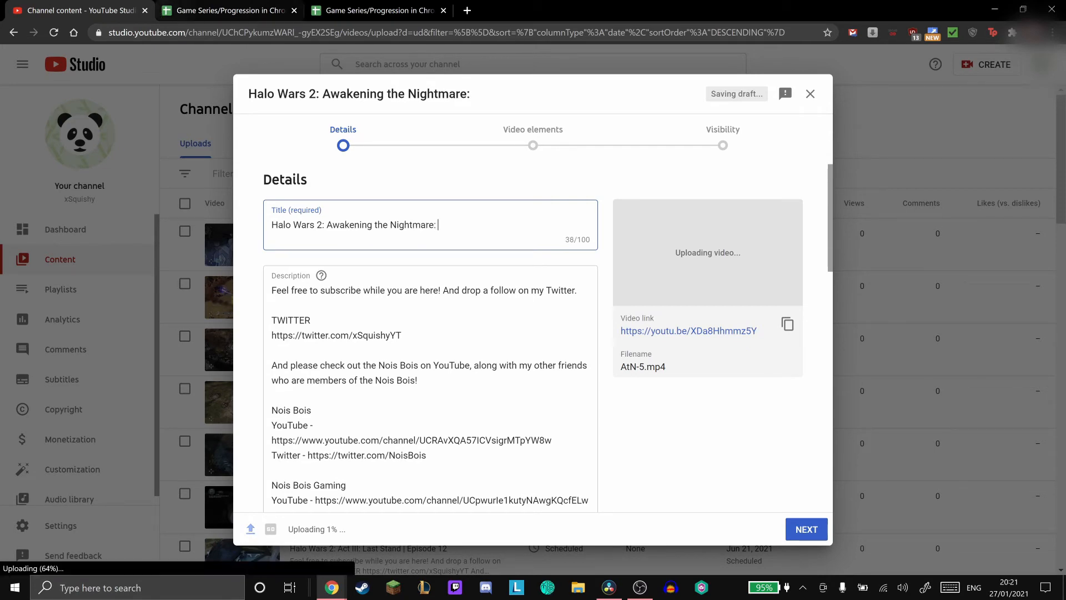
- Look up the mission name in the Halo sheet and complete the video title with "Manifestation | Episode 19"
click(378, 10)
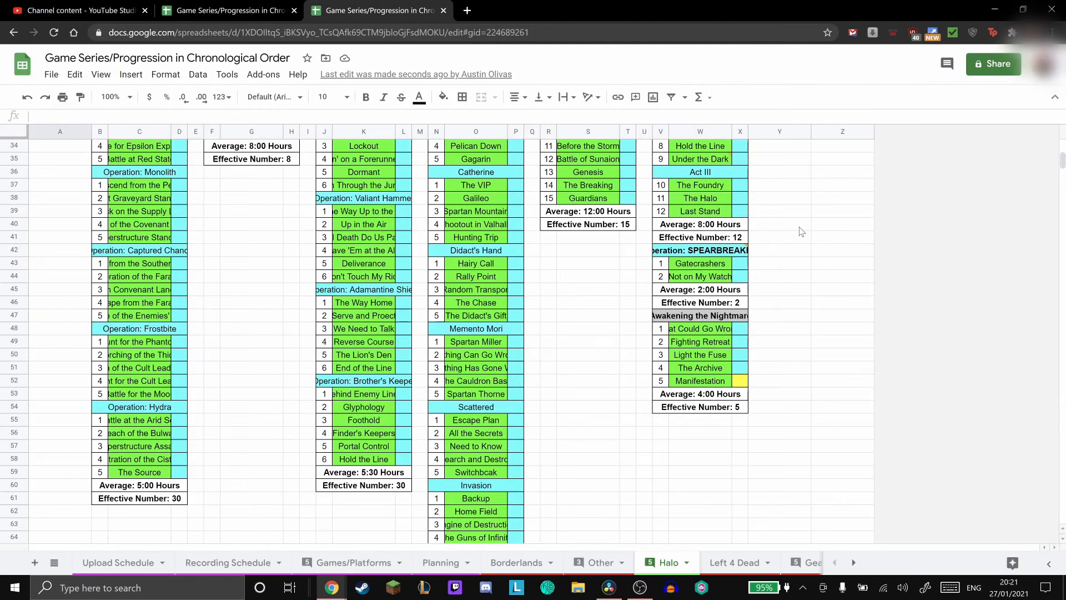
click(707, 382)
click(93, 8)
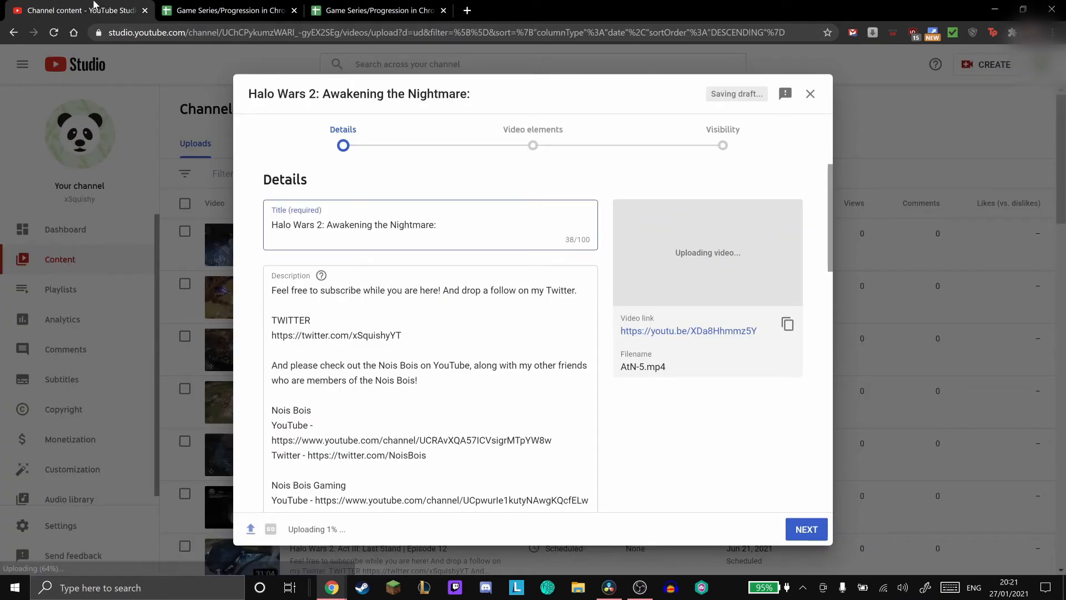
text(Mani)
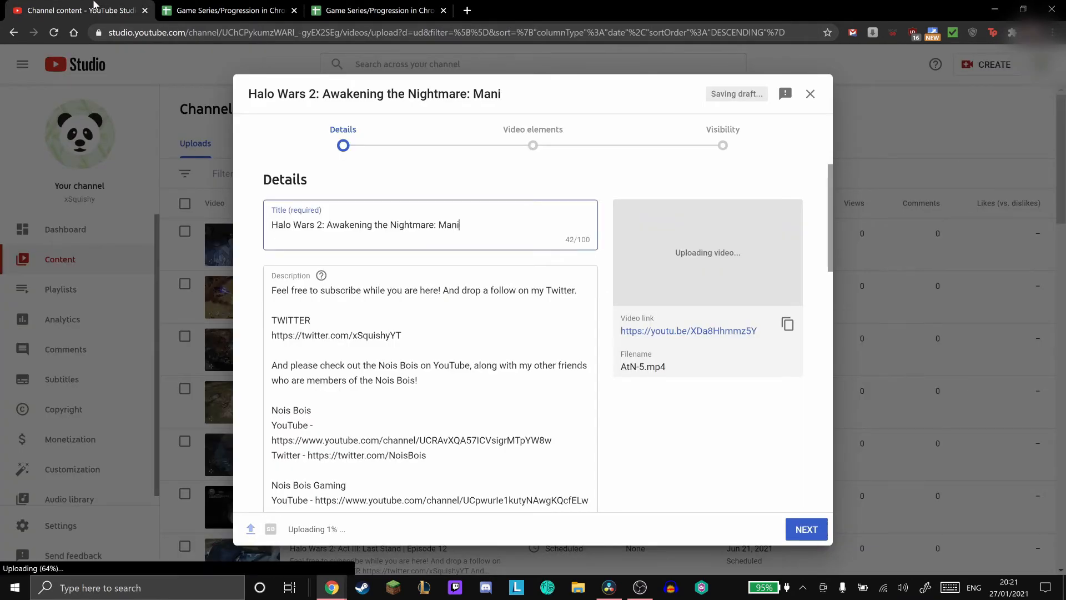
text(festation)
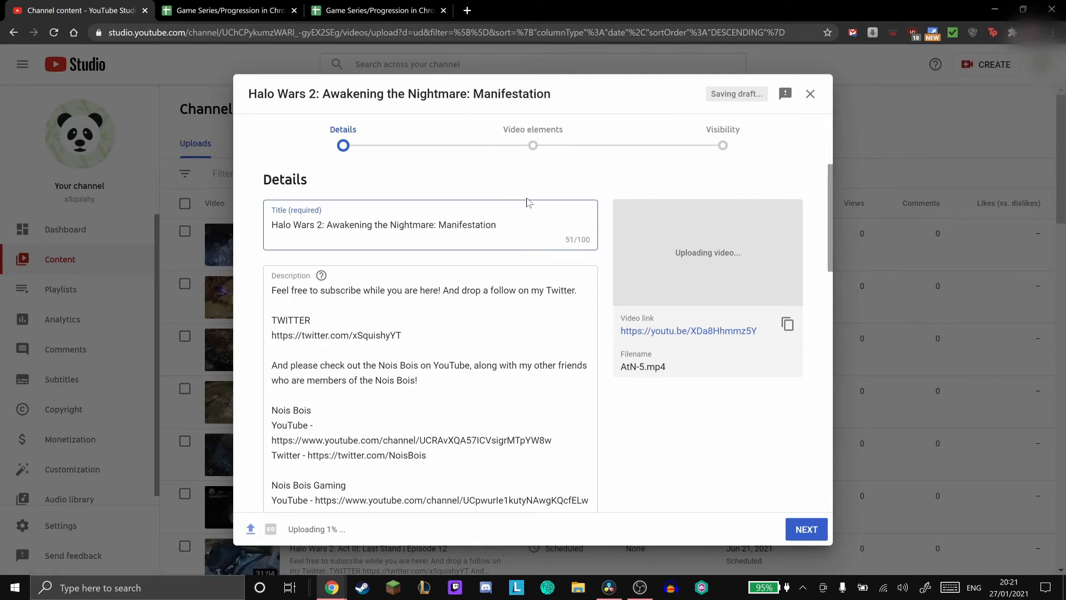
text( | Episode )
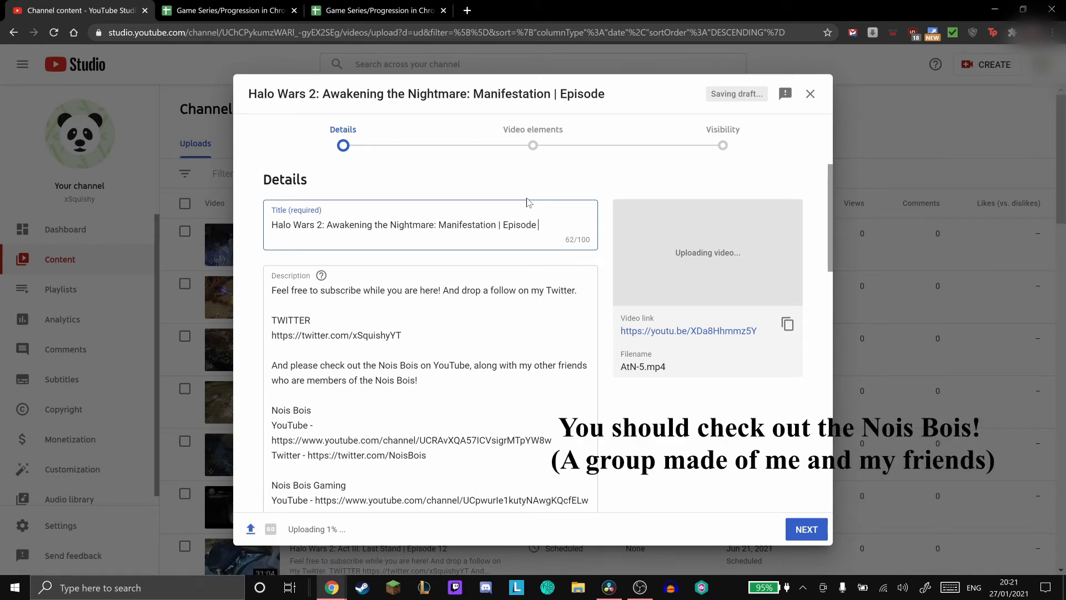
text(19)
- Review the video's description, thumbnail, playlist and audience settings, expanding the age restriction section and the additional options
scroll(601, 232, down, 5)
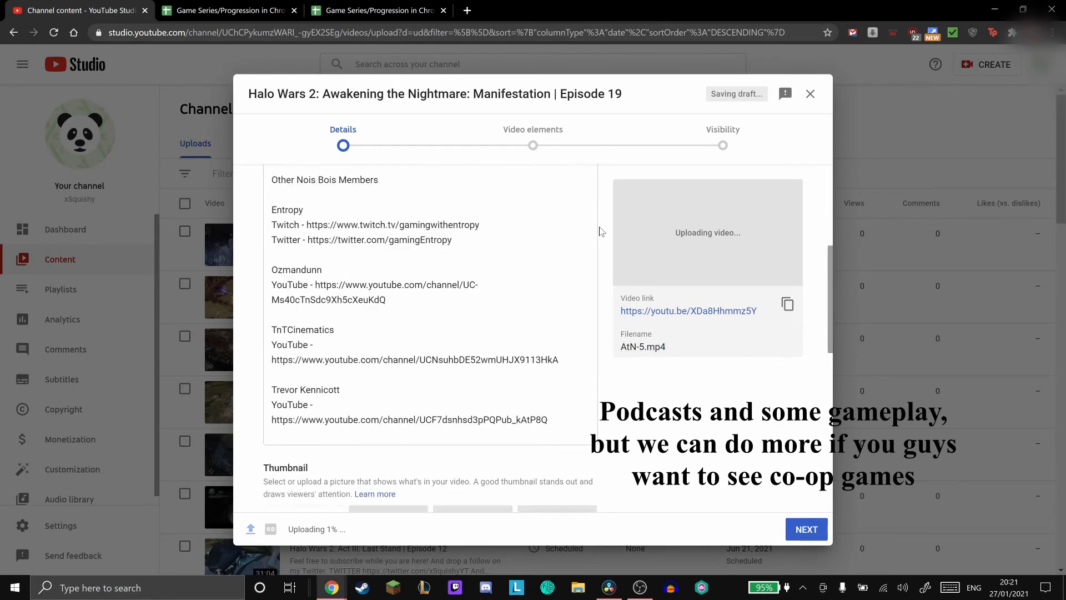
scroll(601, 232, down, 8)
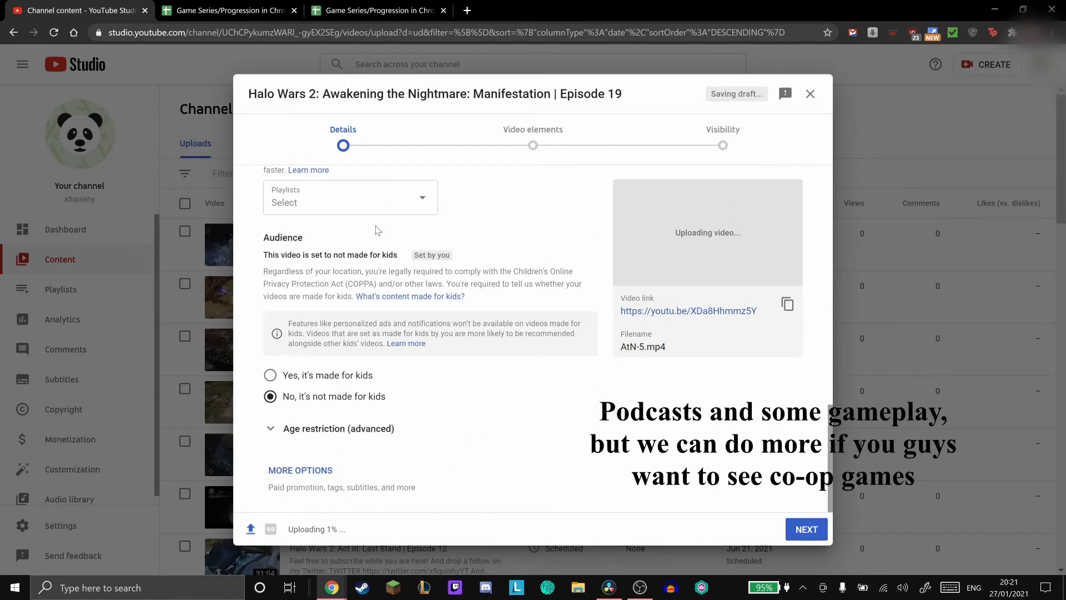
scroll(411, 250, up, 1)
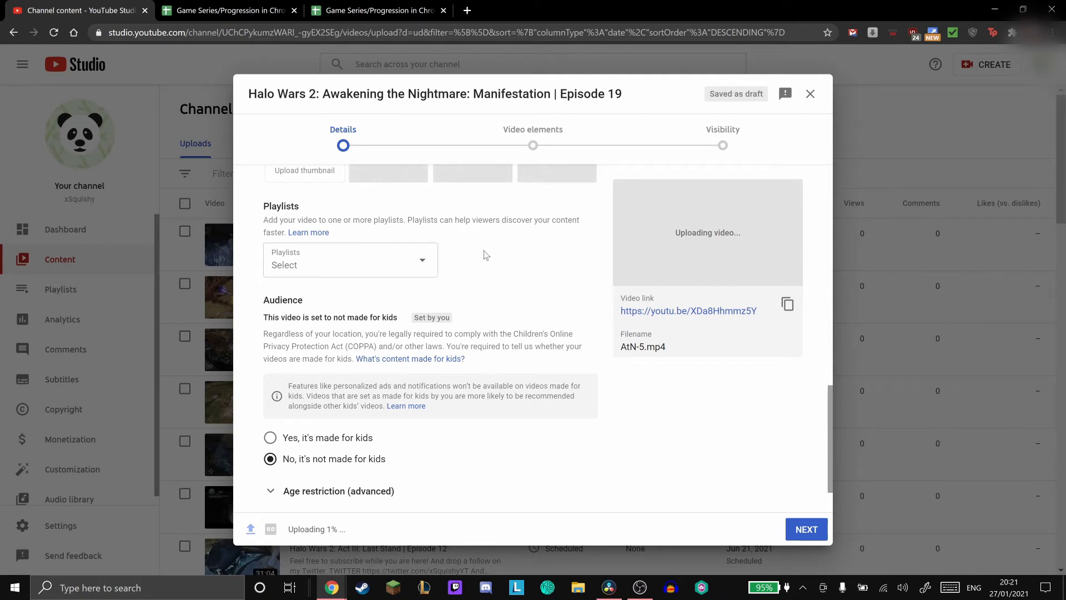
scroll(355, 409, down, 1)
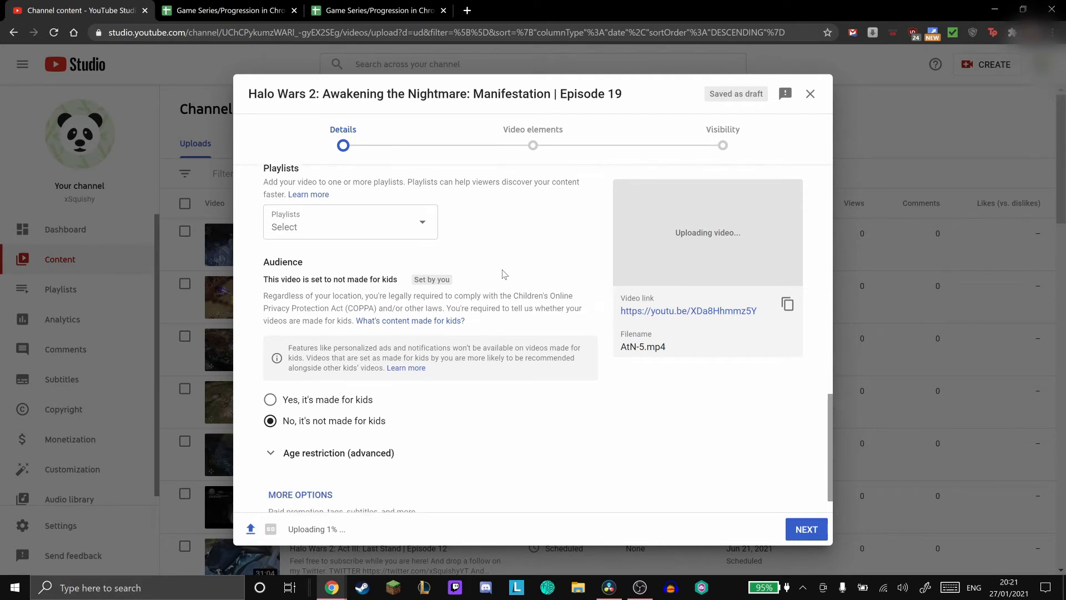
click(344, 429)
scroll(521, 328, down, 2)
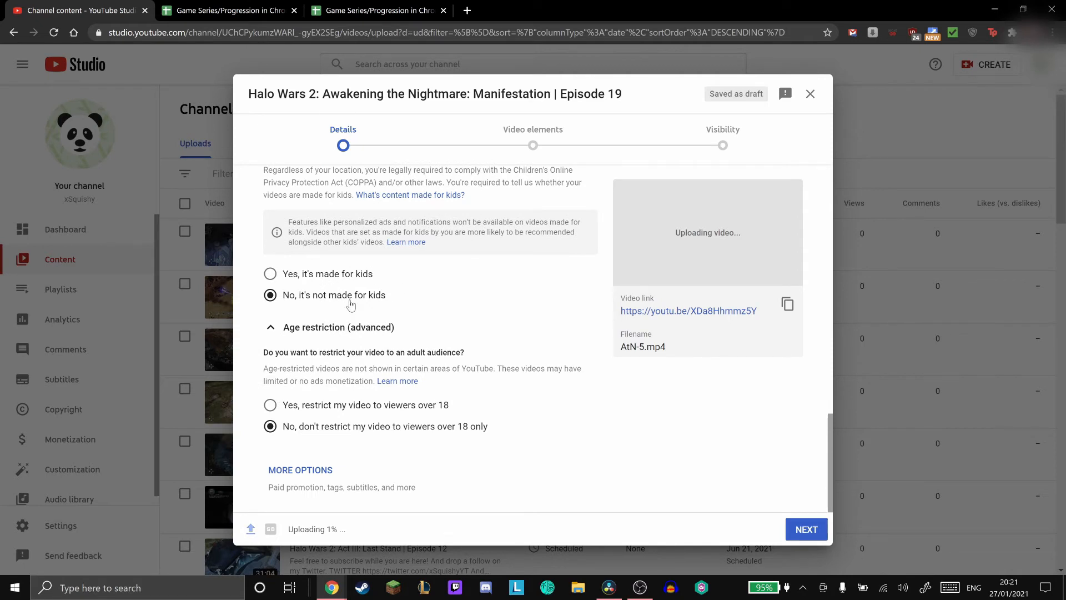
click(302, 471)
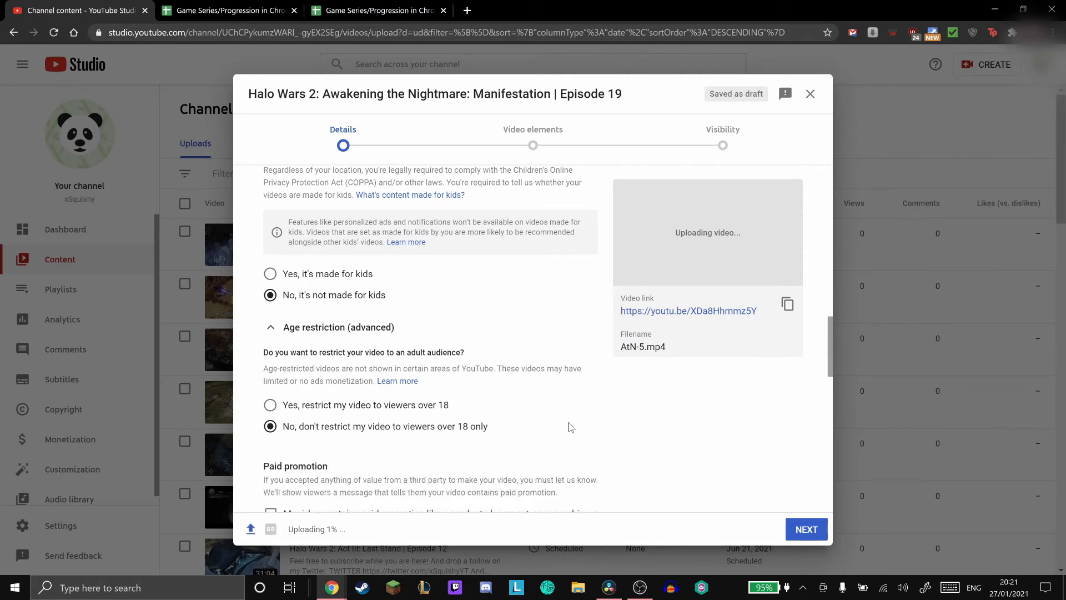
- Remove the tags "cod", "gow" and "bf" from the video's tag list
scroll(294, 389, down, 3)
scroll(585, 347, down, 2)
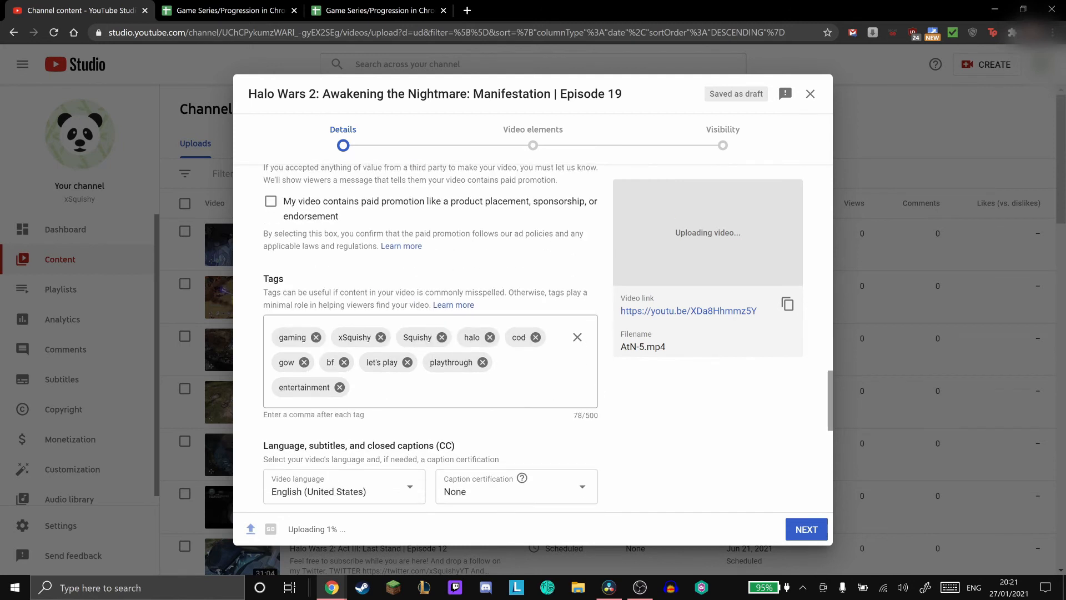
click(538, 339)
click(537, 338)
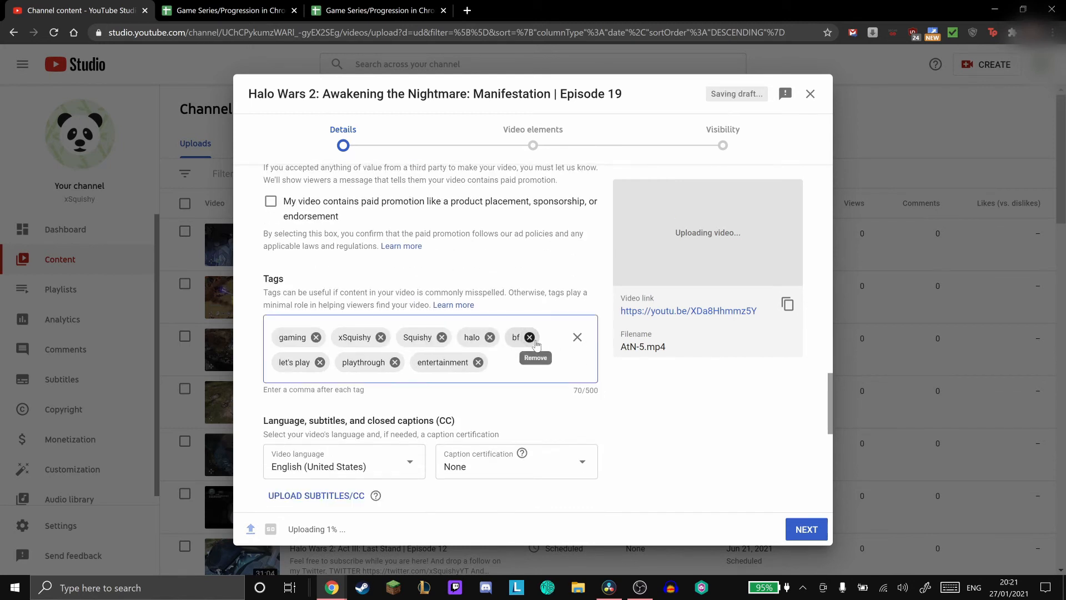
click(537, 339)
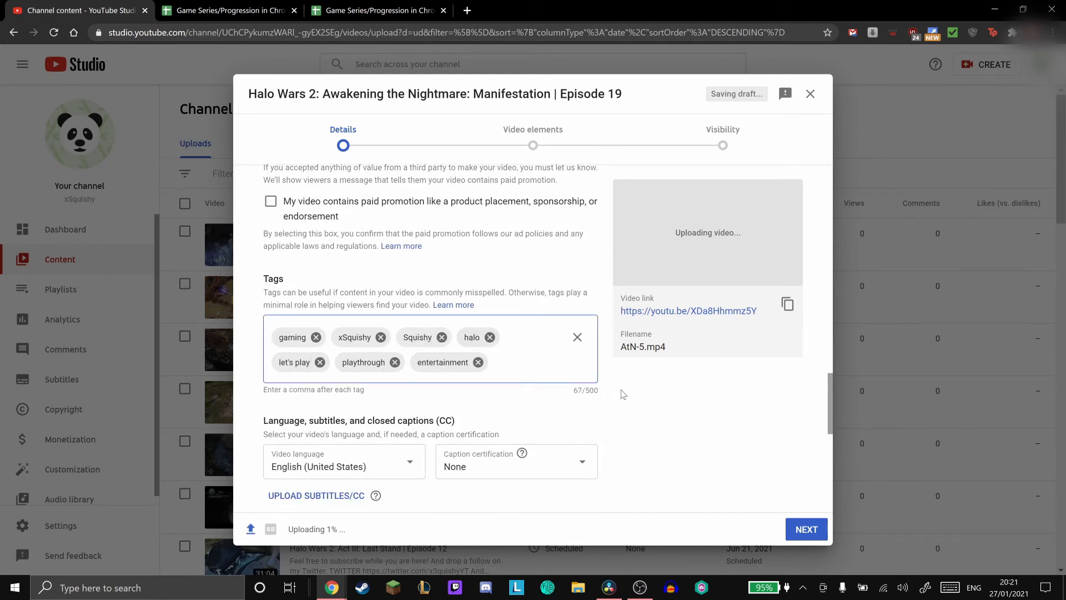
- Set the video's game title to Halo Wars 2 under the Gaming category
scroll(621, 395, down, 5)
scroll(592, 391, up, 2)
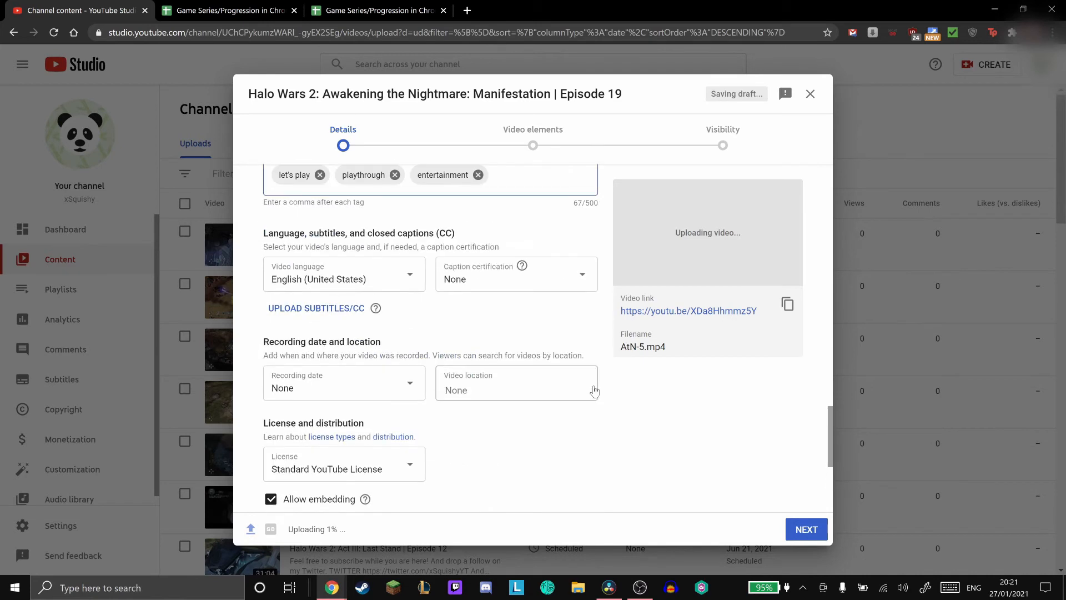
scroll(556, 334, down, 1)
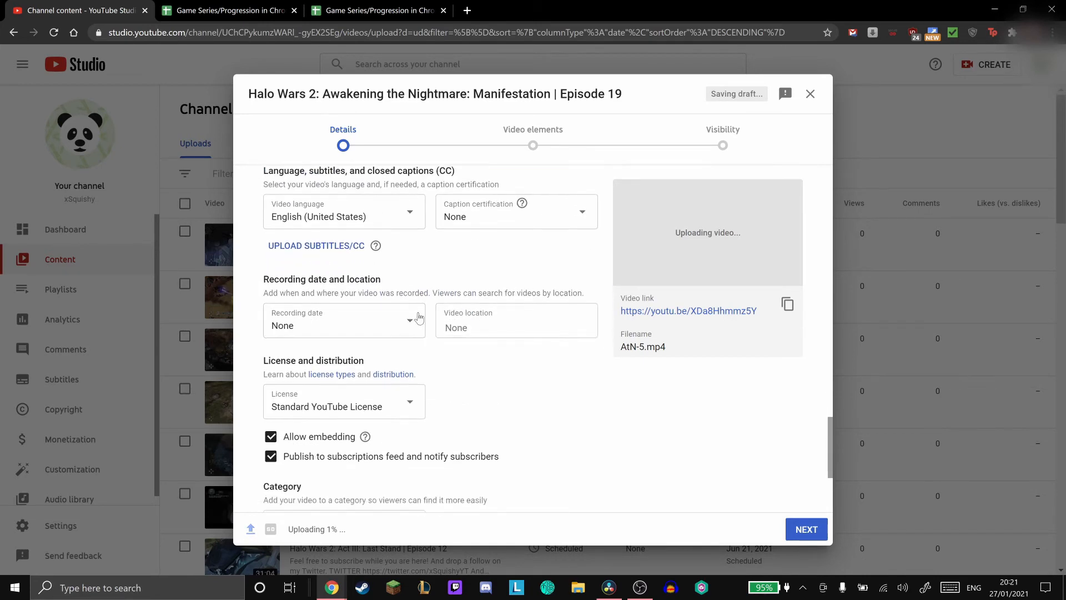
scroll(499, 356, down, 4)
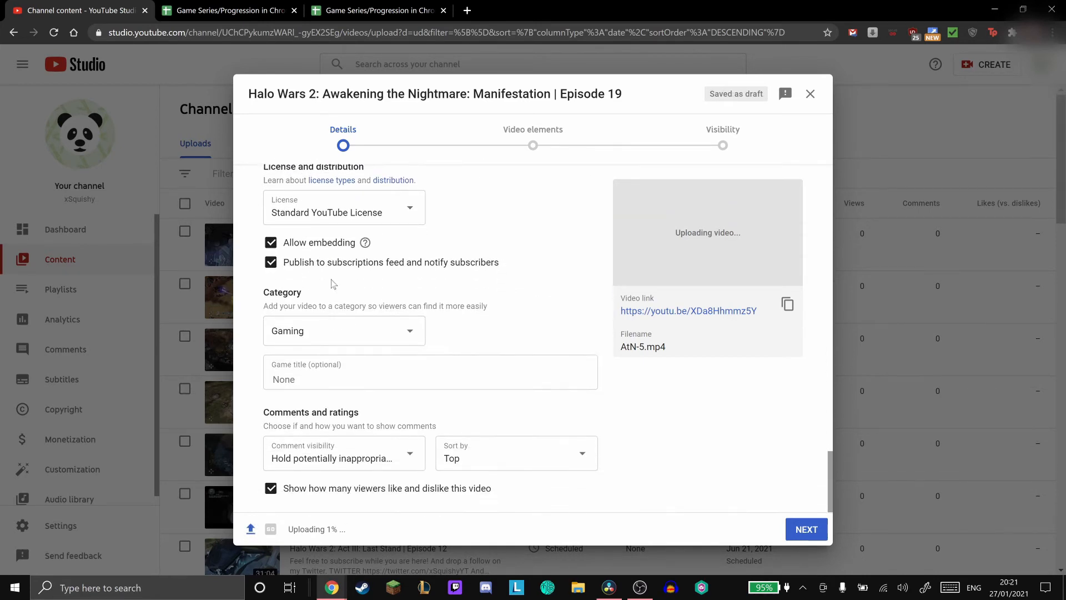
click(369, 365)
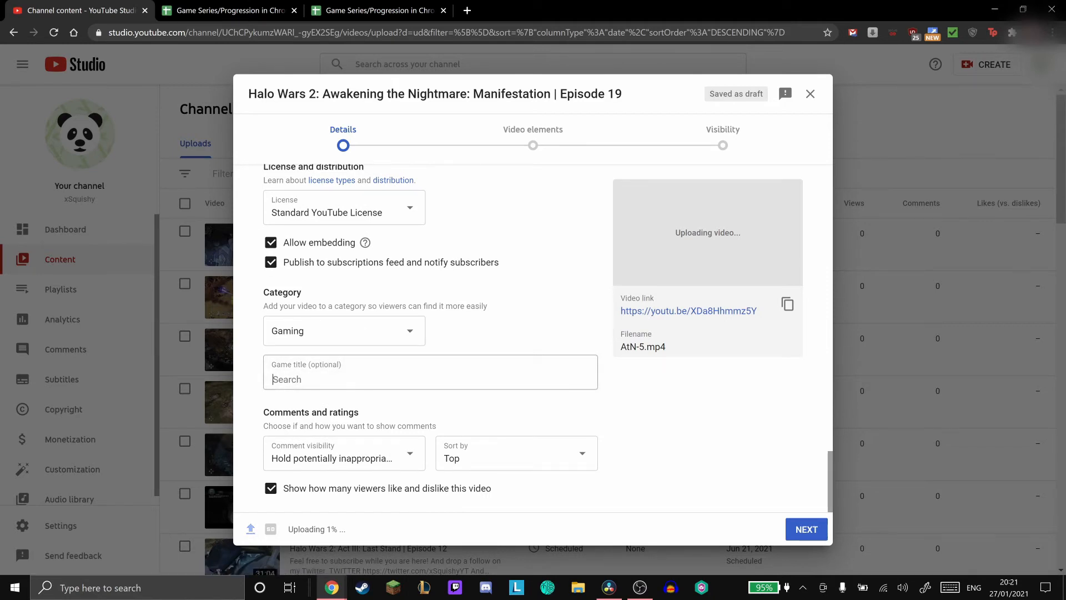
text(halo wars)
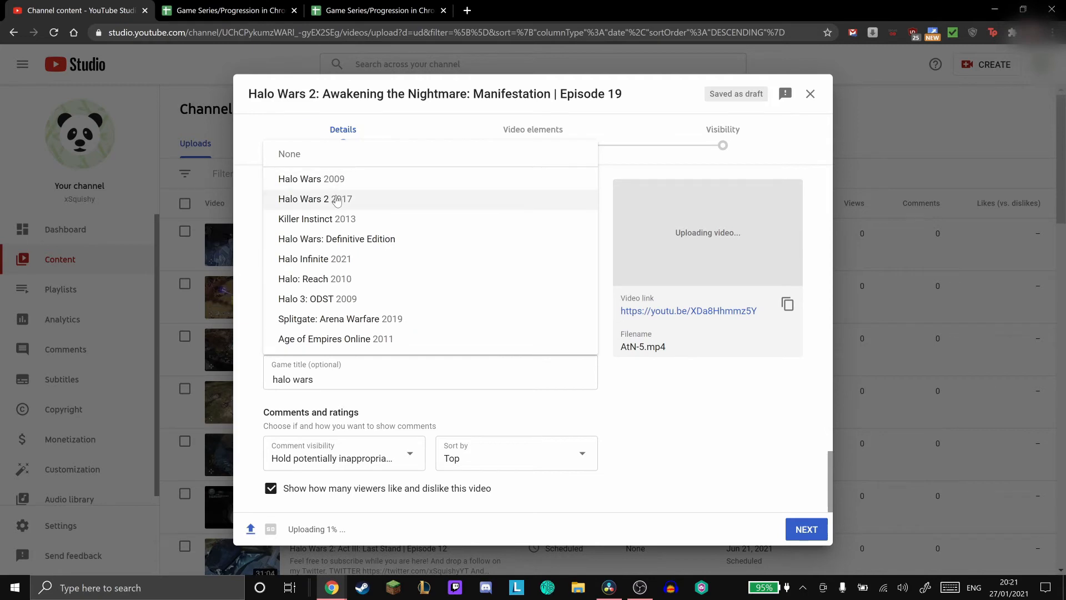
click(337, 200)
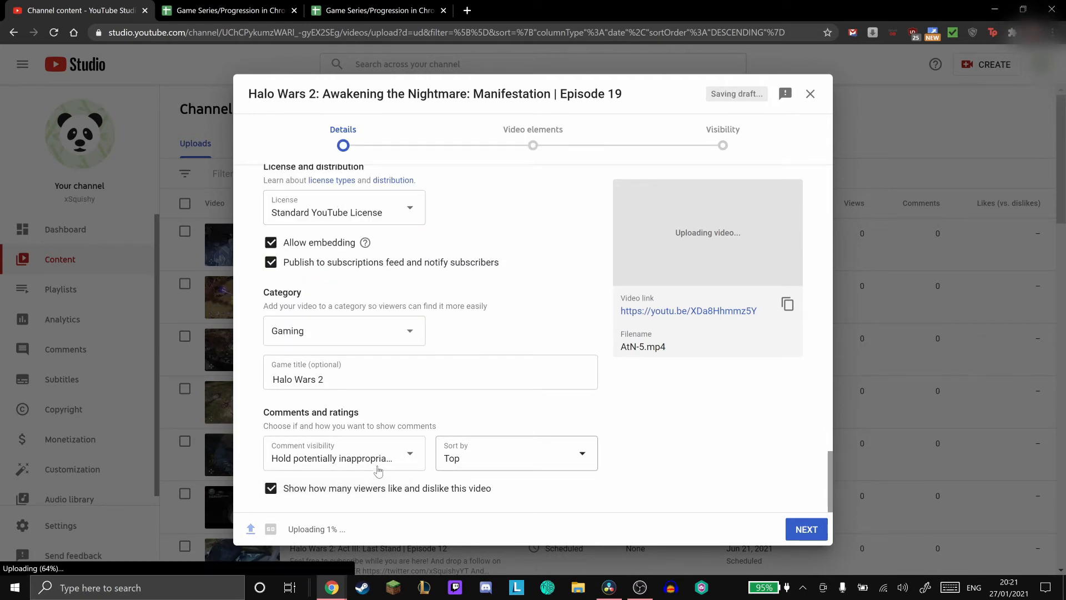
- Proceed past the video elements to the visibility stage and choose to schedule the video
click(799, 531)
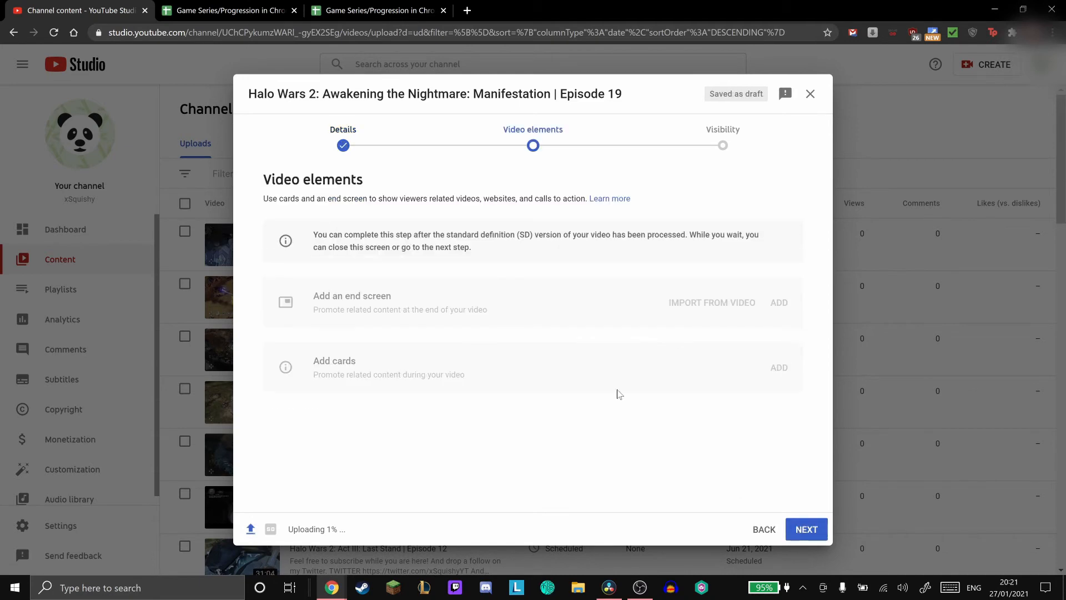
click(801, 531)
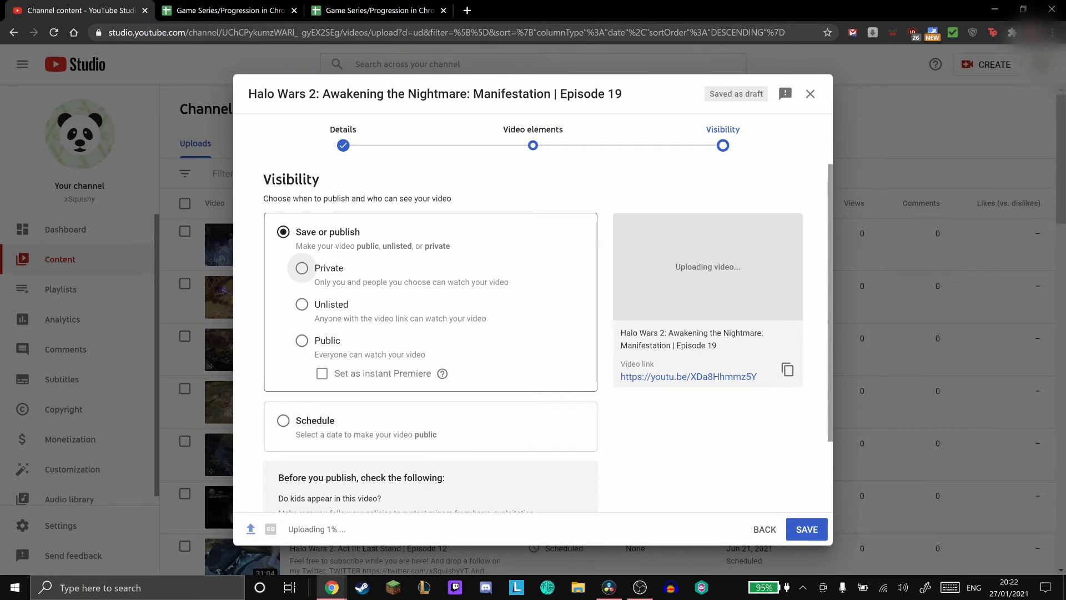
click(315, 422)
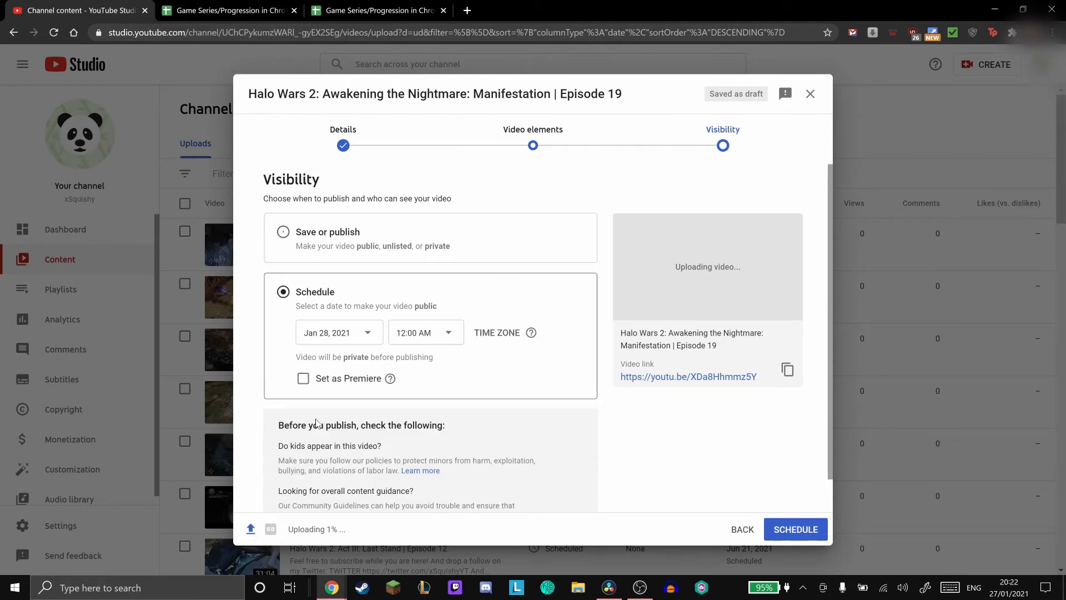
- In the Upload Schedule sheet, fill the June 30 "Awakening the Nightmare: Manifestation" cell with yellow
click(230, 10)
click(443, 97)
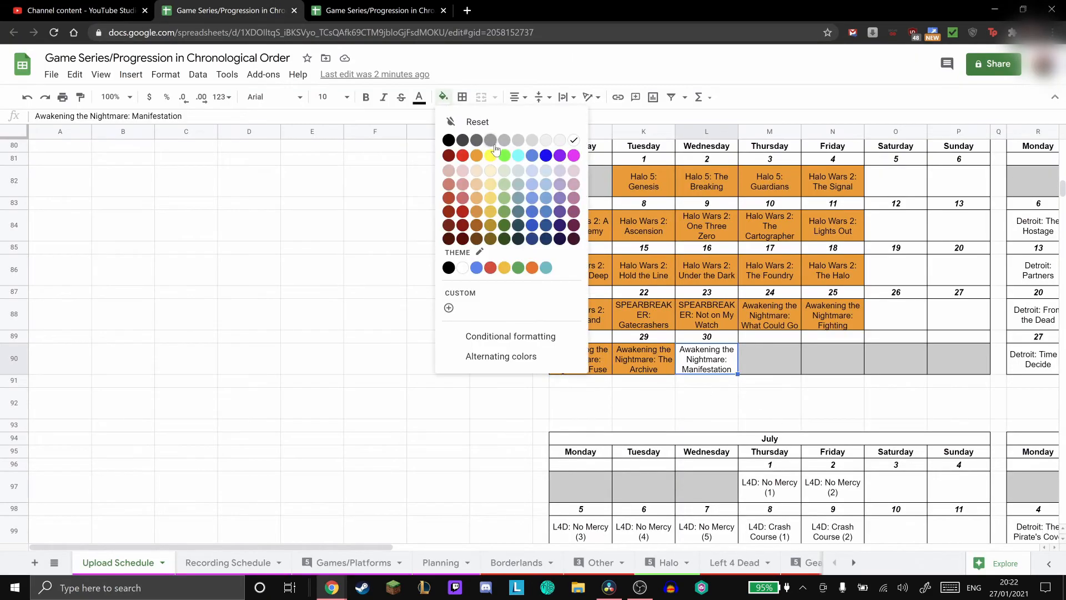
click(484, 157)
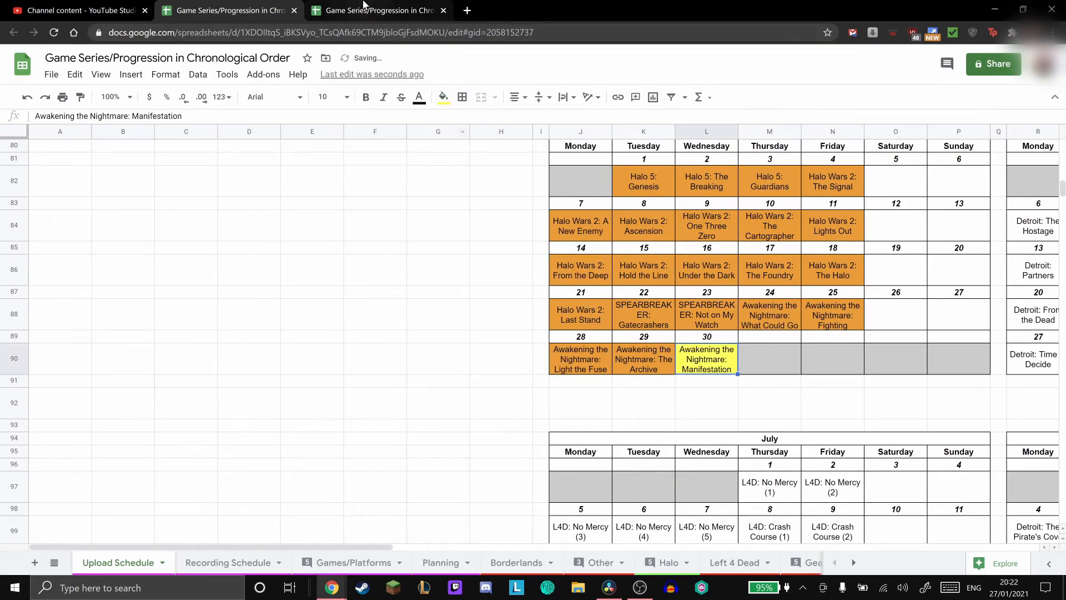
scroll(627, 225, up, 2)
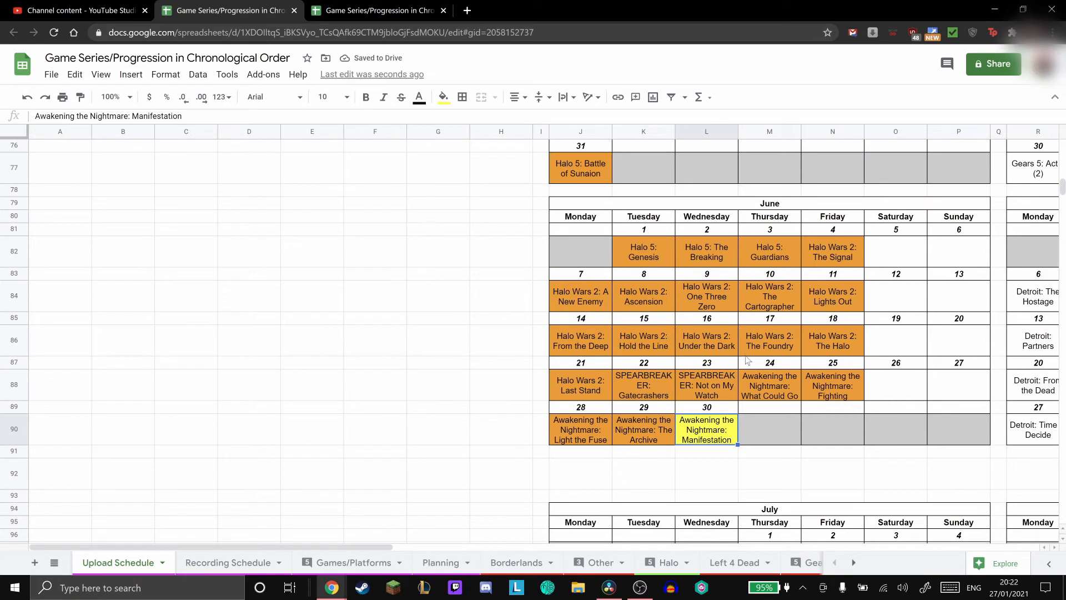
- Back in YouTube Studio, set the video's scheduled publishing date to Jun 30, 2021
click(361, 336)
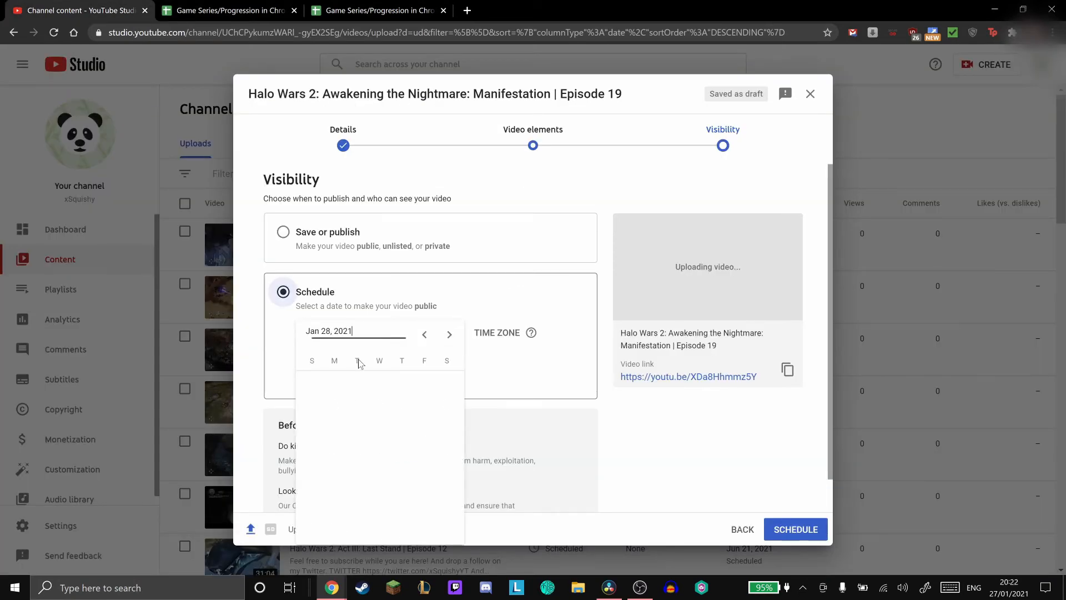
scroll(383, 436, down, 10)
scroll(384, 440, down, 3)
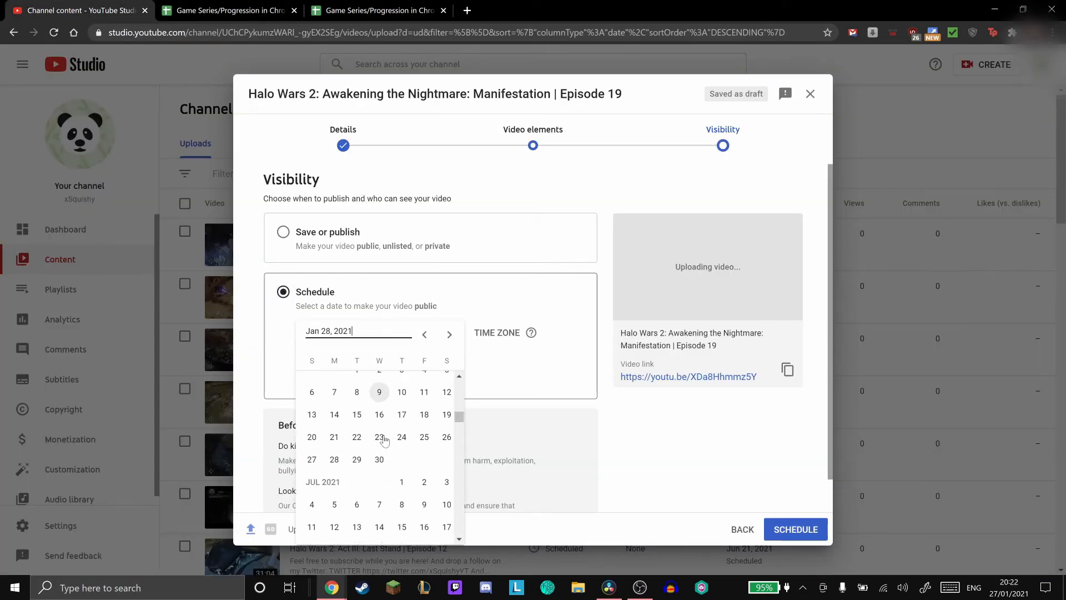
click(381, 459)
- Set the publishing time to 7:00 PM, schedule the video and close the upload notice
click(408, 327)
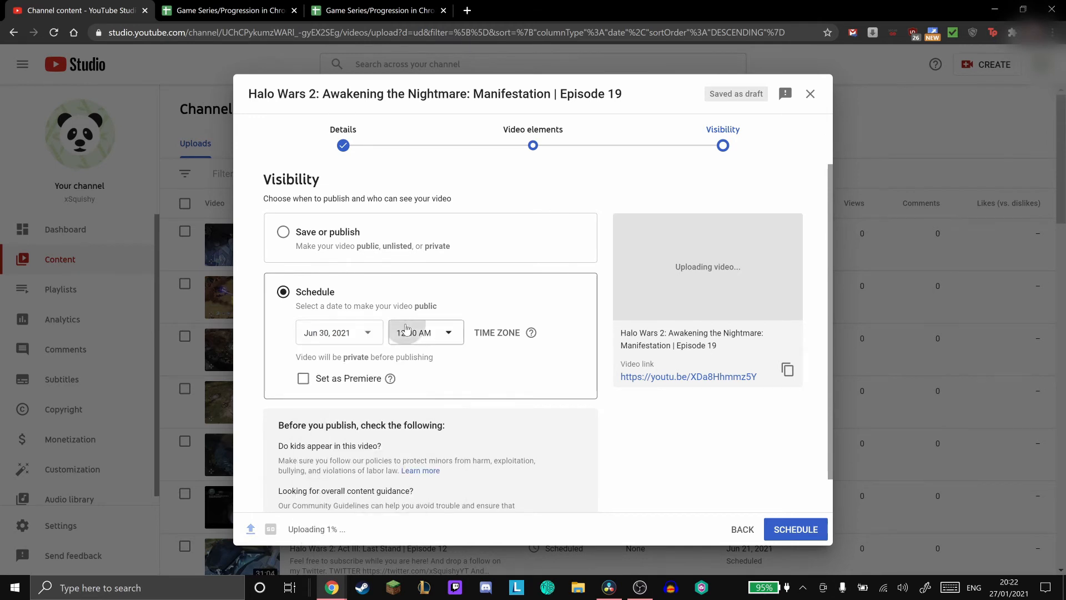
scroll(416, 274, down, 9)
scroll(416, 167, down, 18)
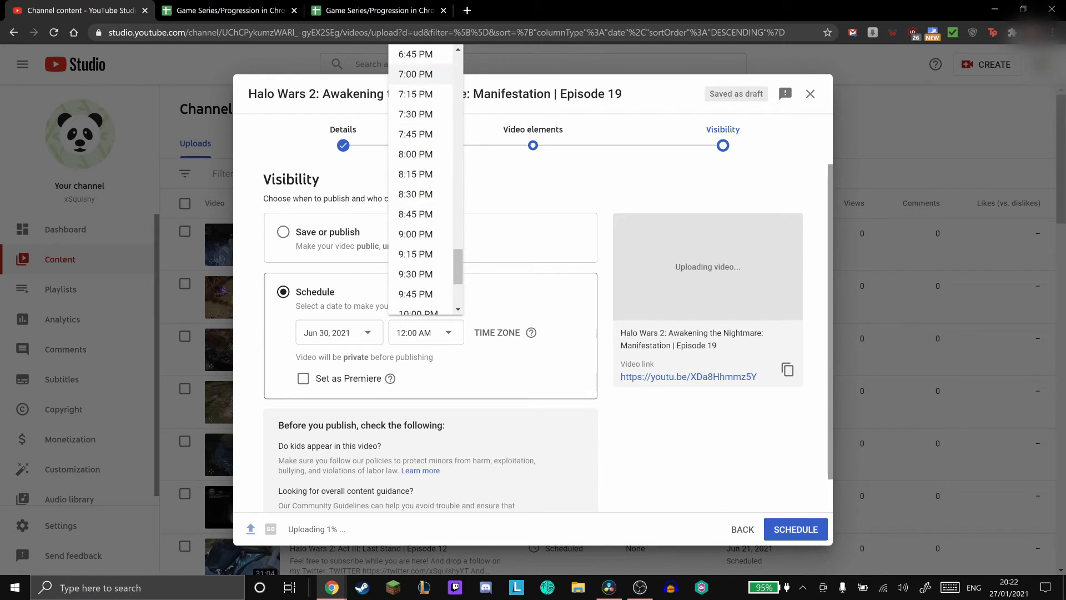
click(415, 74)
scroll(533, 360, down, 1)
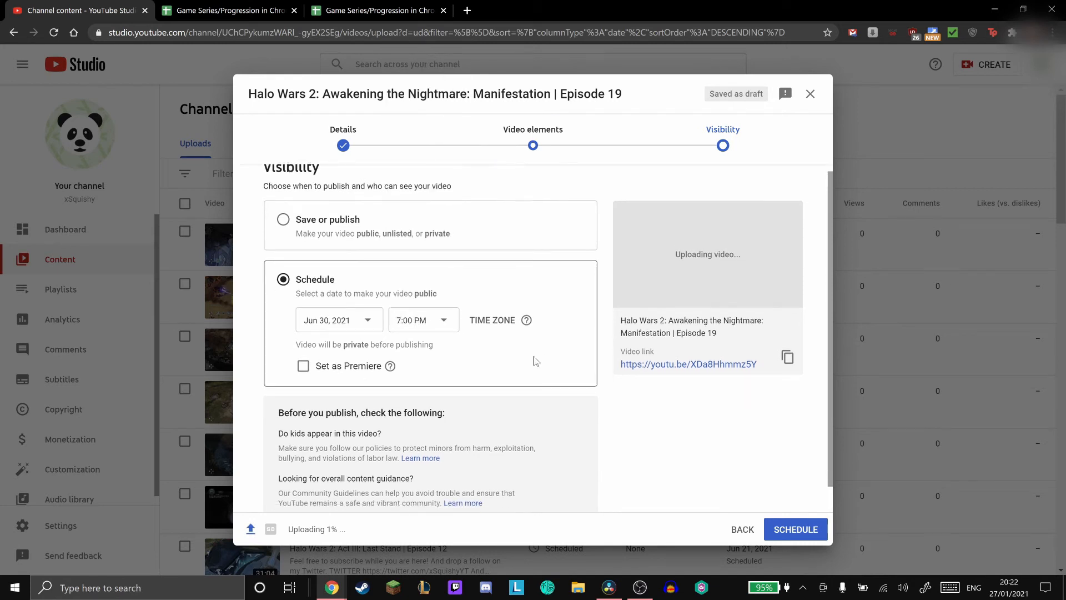
click(784, 534)
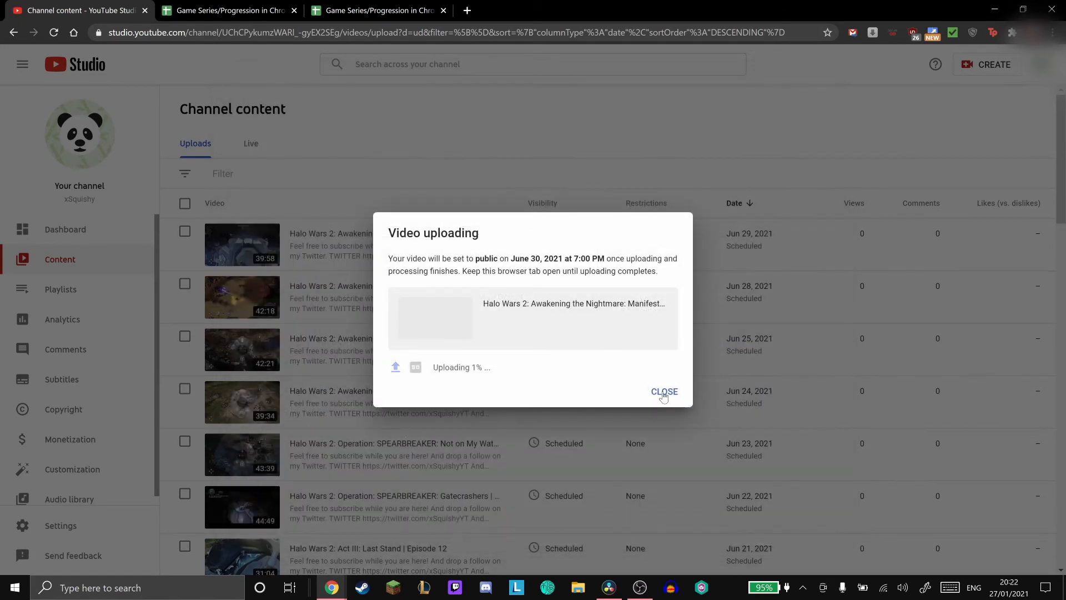
click(664, 392)
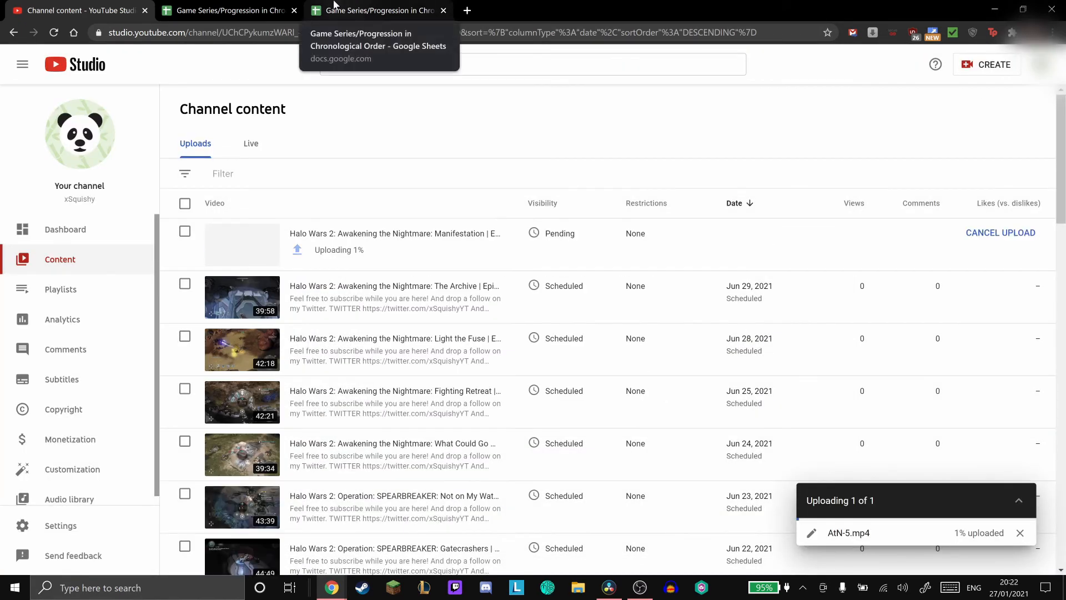
- Examine the mission lists in the Halo sheet and the No Mercy and Crash Course chapters in the Left 4 Dead sheet
click(352, 4)
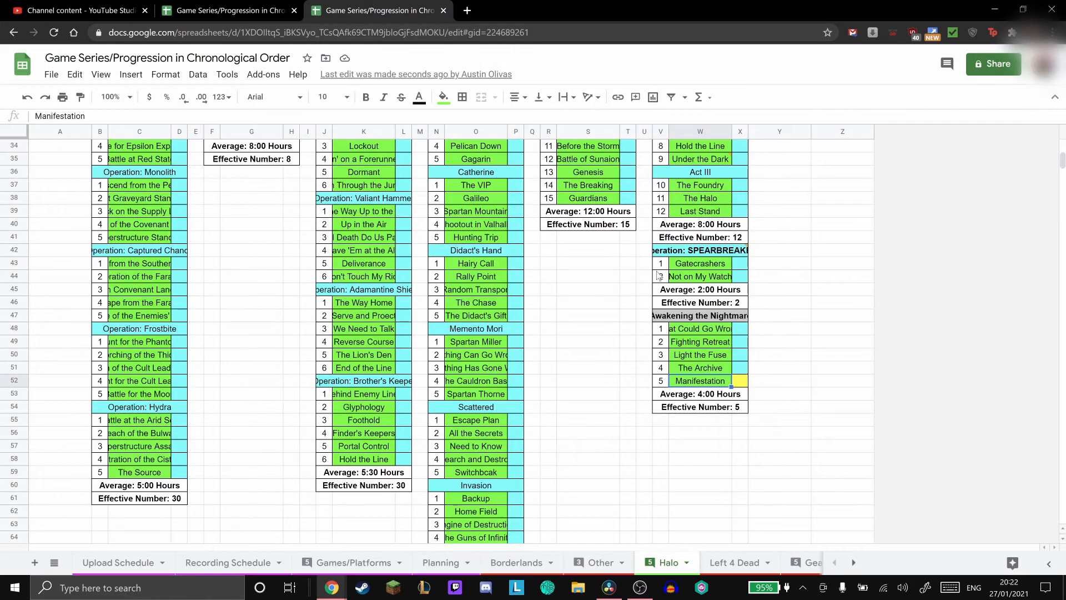
scroll(569, 352, up, 8)
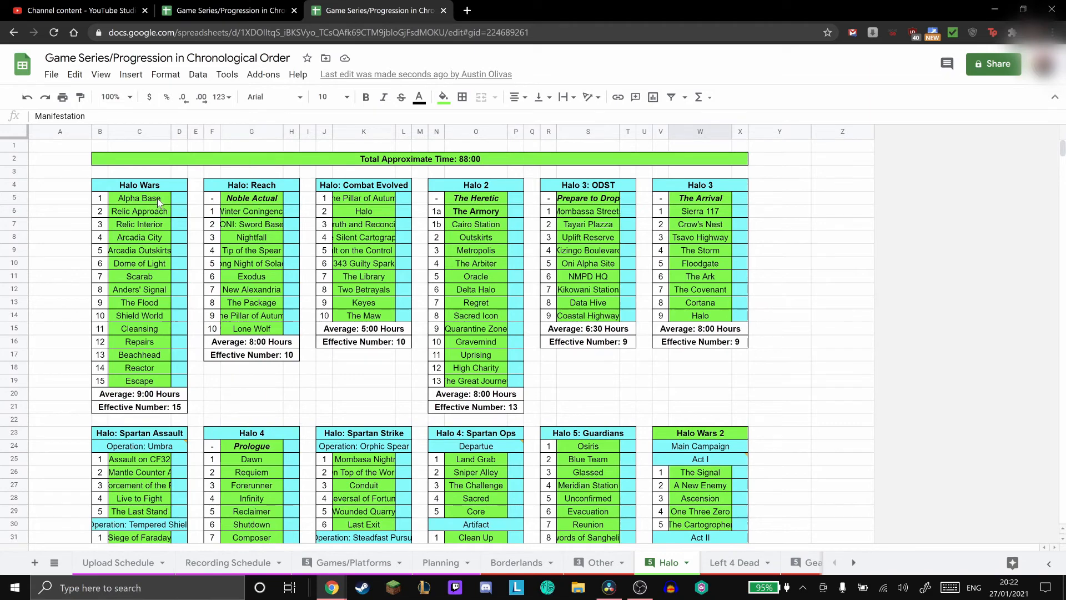
scroll(537, 269, down, 3)
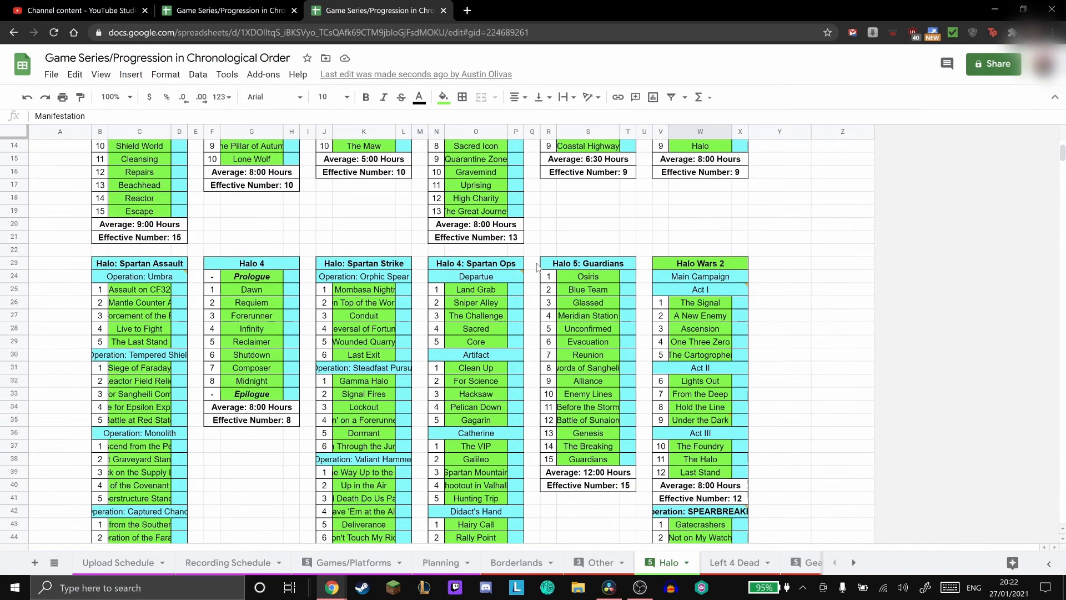
click(733, 562)
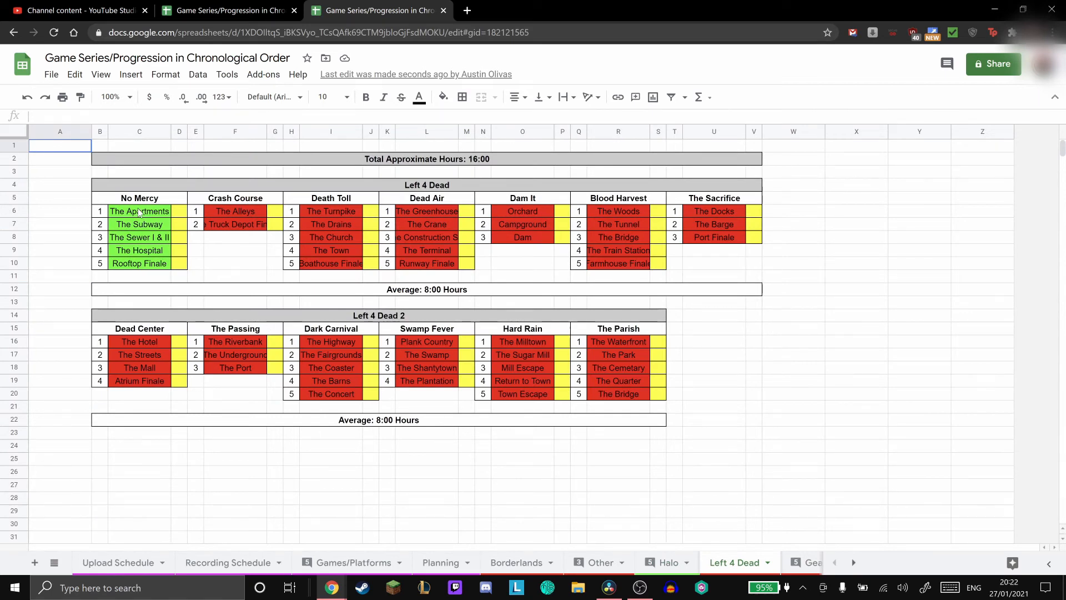
drag(229, 216, 233, 226)
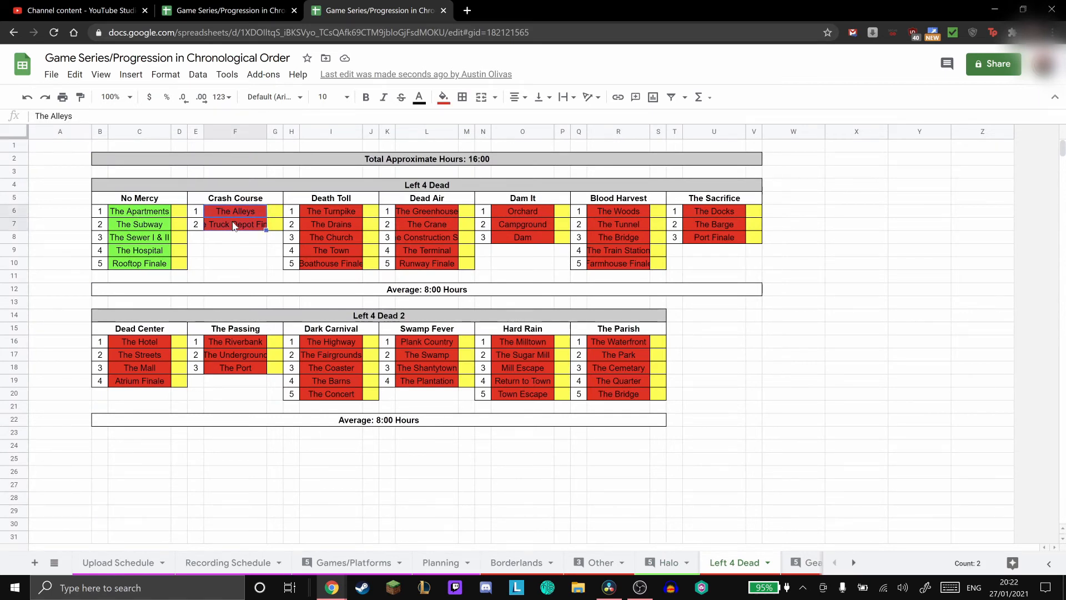
click(218, 216)
drag(146, 217, 147, 224)
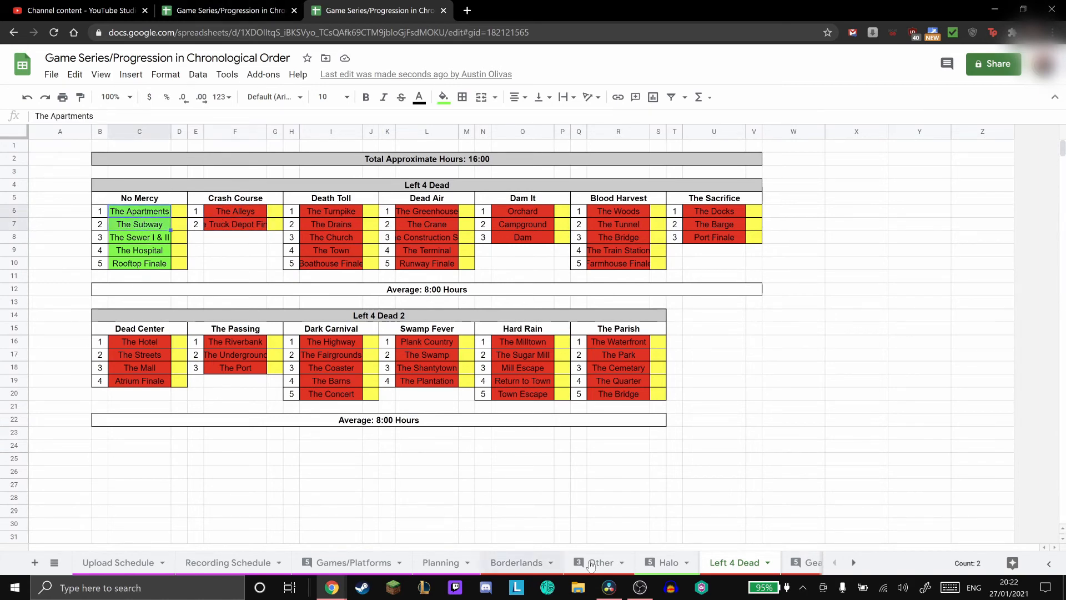
- Compare the colour-coded status cells beside the Halo Wars missions with those beside the No Mercy chapters in the Left 4 Dead sheet
click(669, 562)
scroll(170, 287, up, 2)
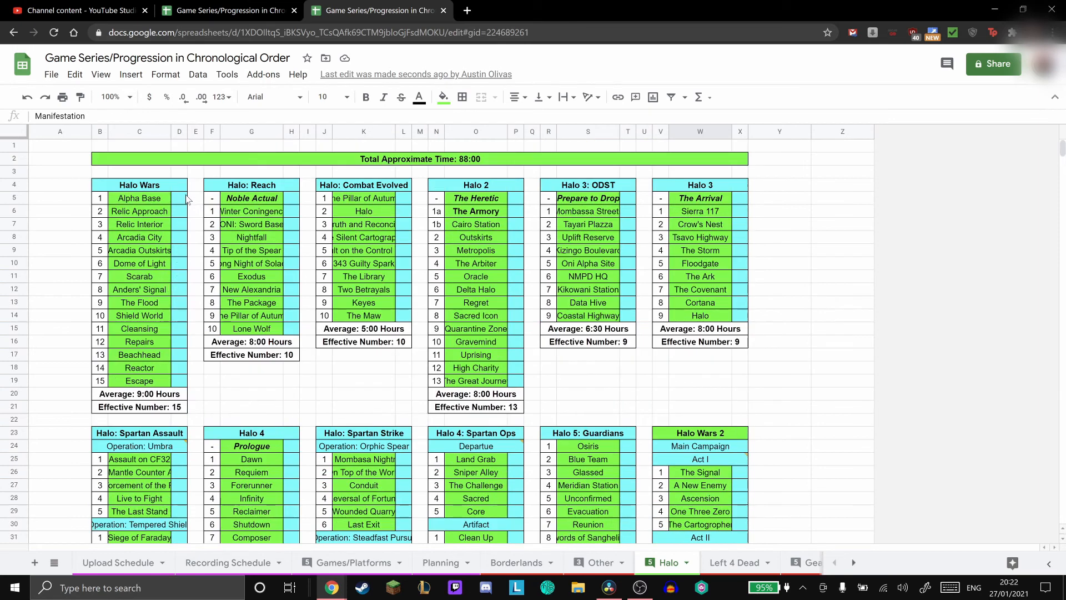
drag(180, 200, 177, 277)
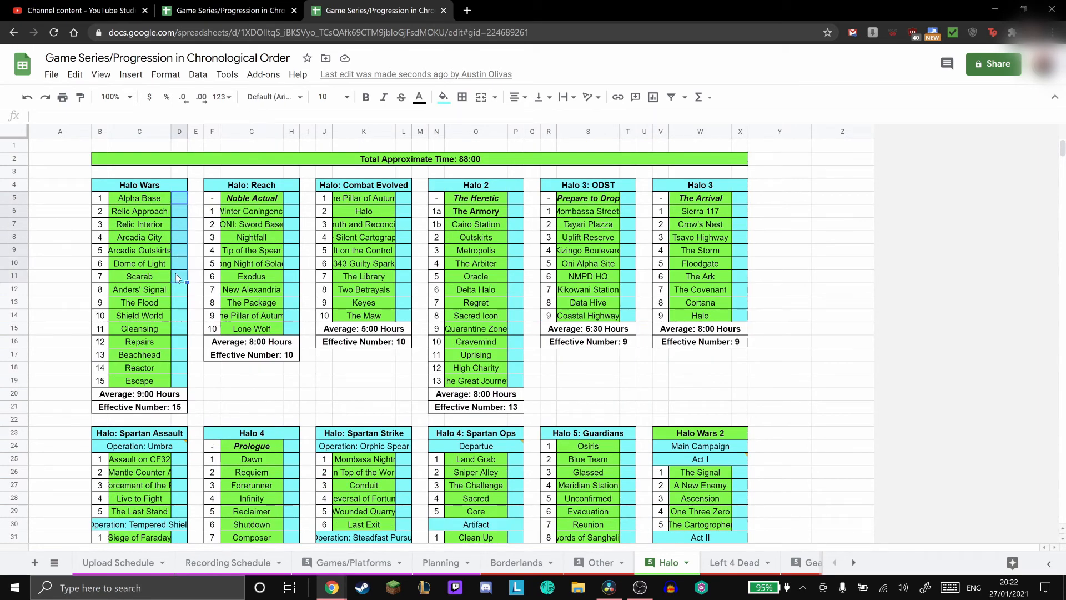
click(725, 563)
drag(179, 212, 182, 225)
click(668, 562)
click(180, 201)
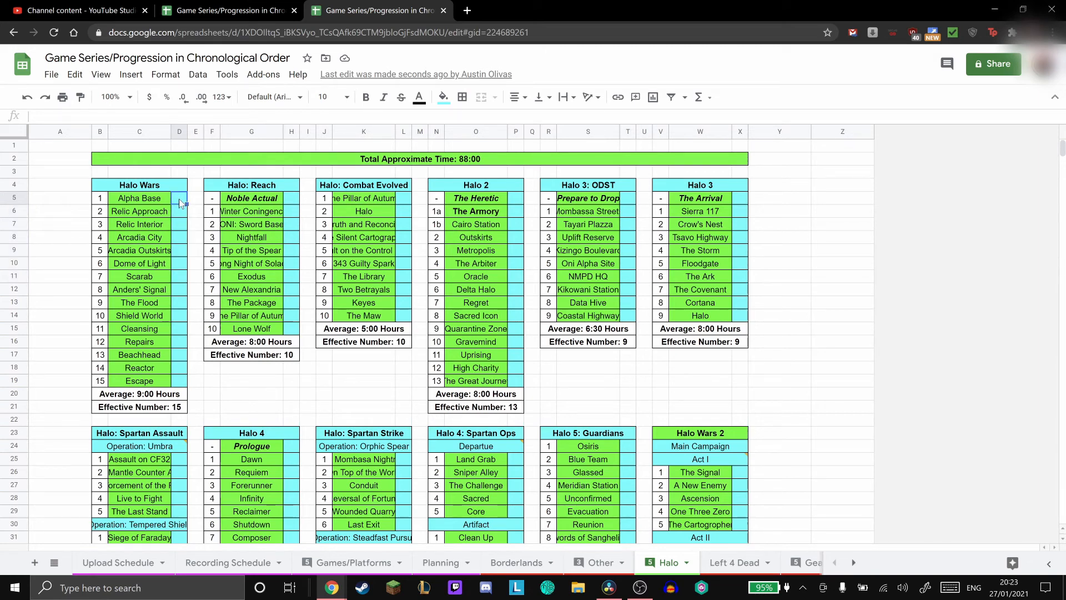
drag(180, 202, 183, 263)
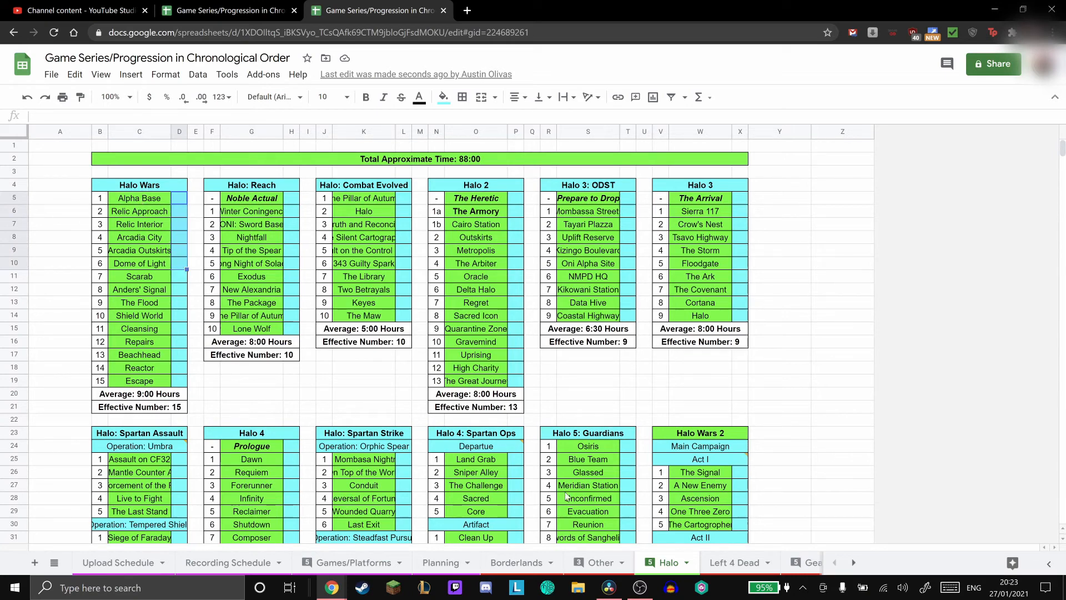
- In the Left 4 Dead sheet, fill the No Mercy campaign heading with green
click(708, 562)
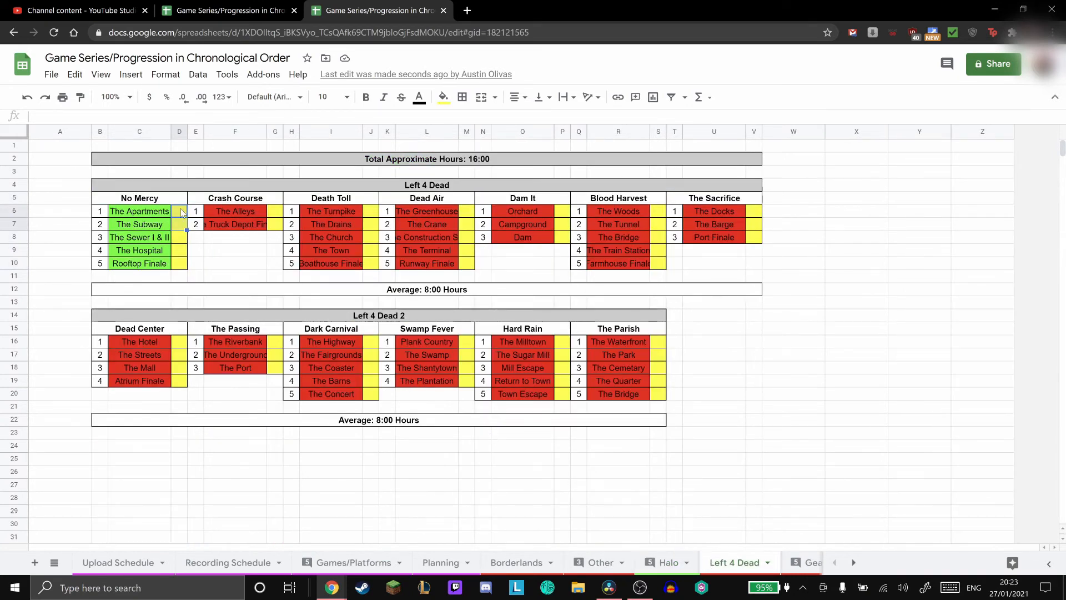
click(161, 199)
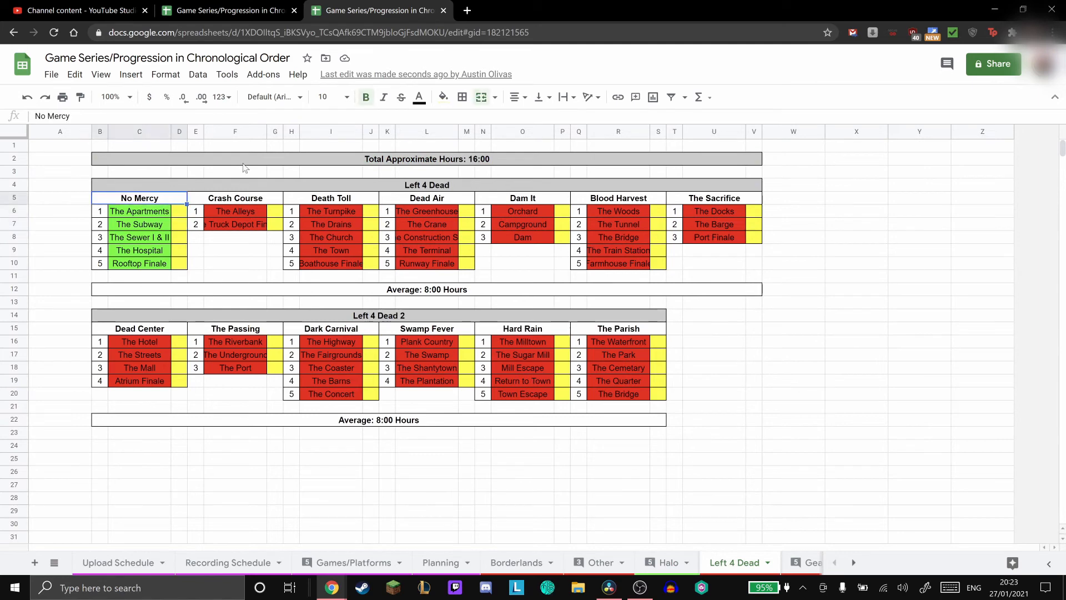
click(443, 96)
click(506, 157)
click(256, 10)
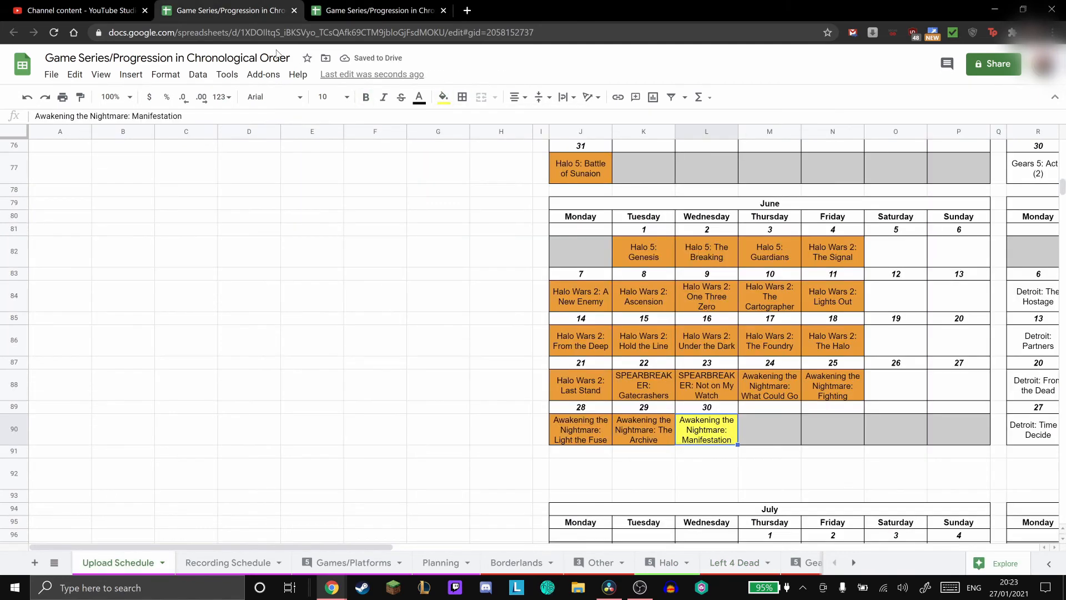
click(312, 5)
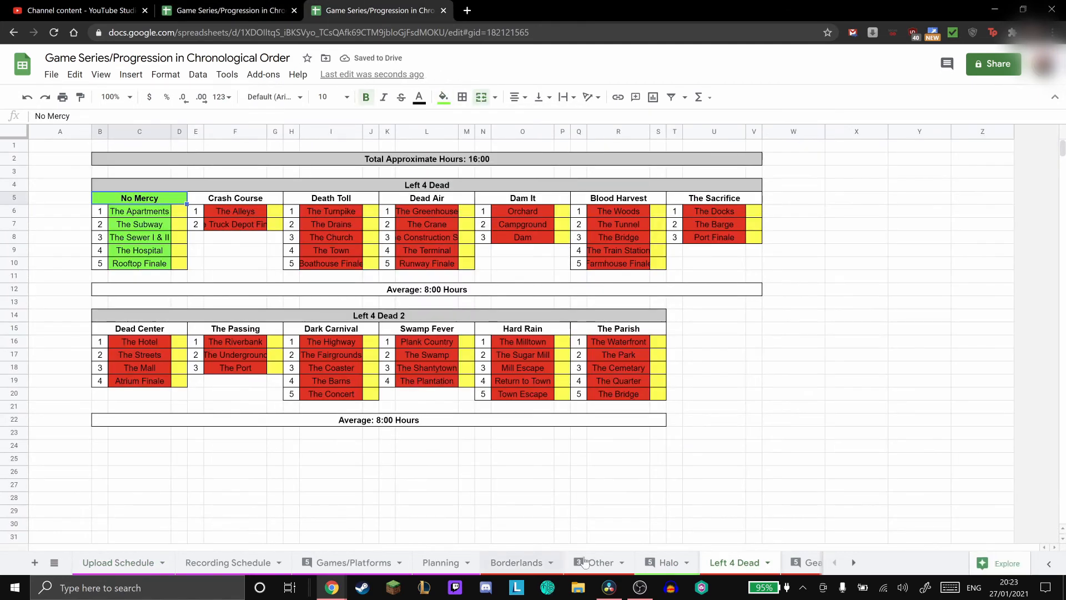
- In the Halo sheet, fill the Awakening the Nightmare heading under Halo Wars 2 with green
click(665, 563)
click(144, 188)
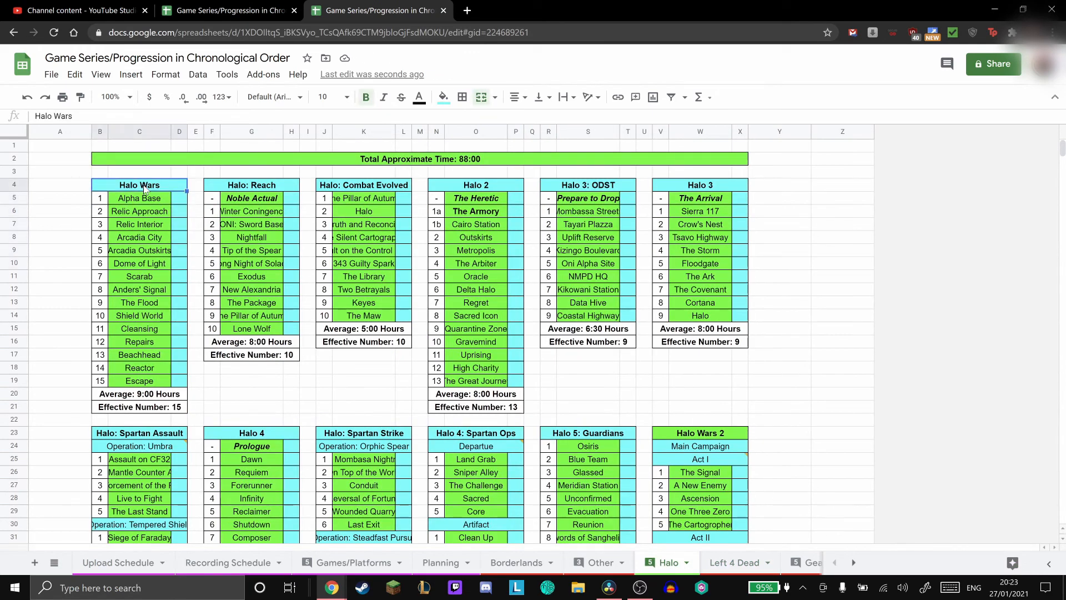
scroll(530, 303, down, 3)
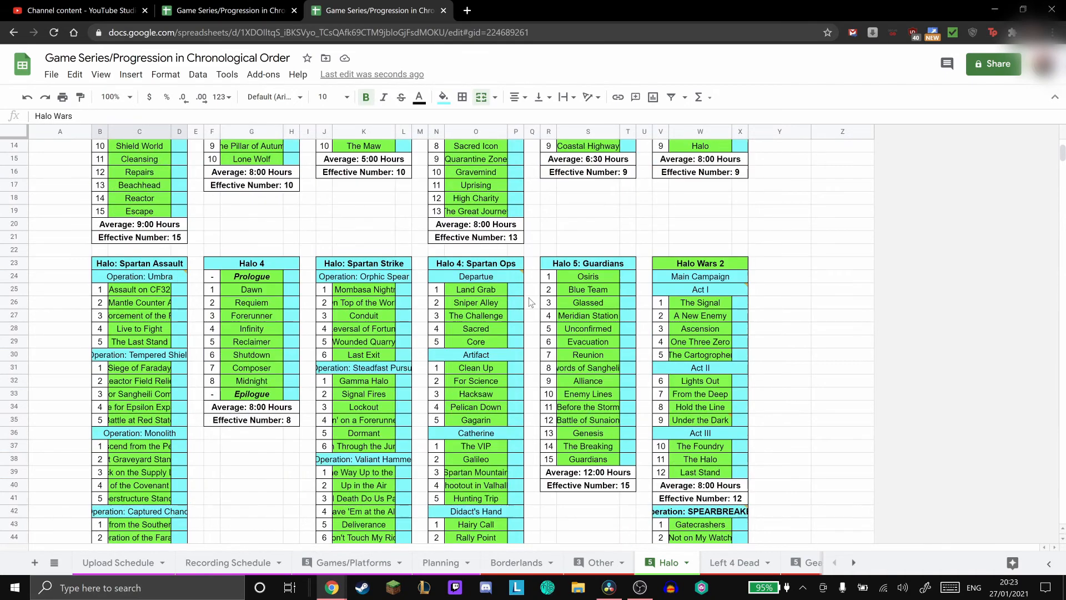
click(700, 265)
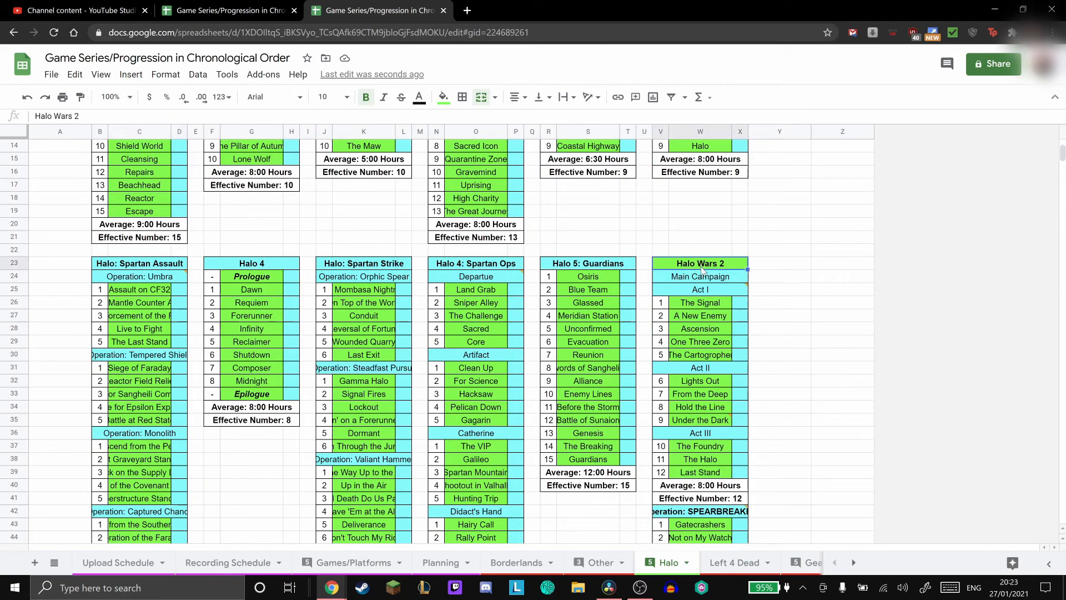
scroll(702, 276, down, 4)
scroll(702, 276, up, 2)
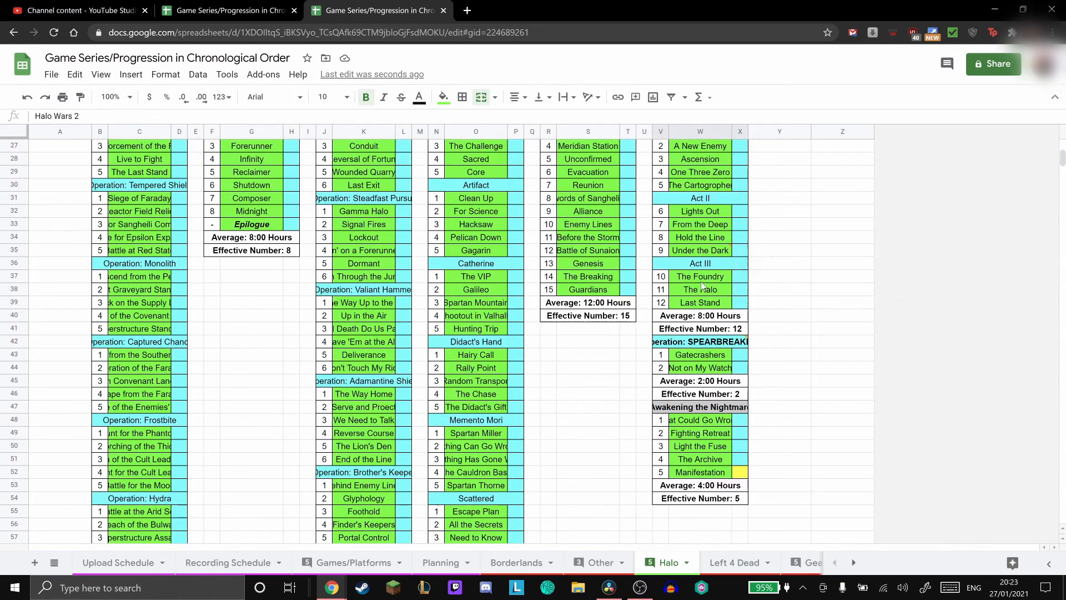
click(733, 411)
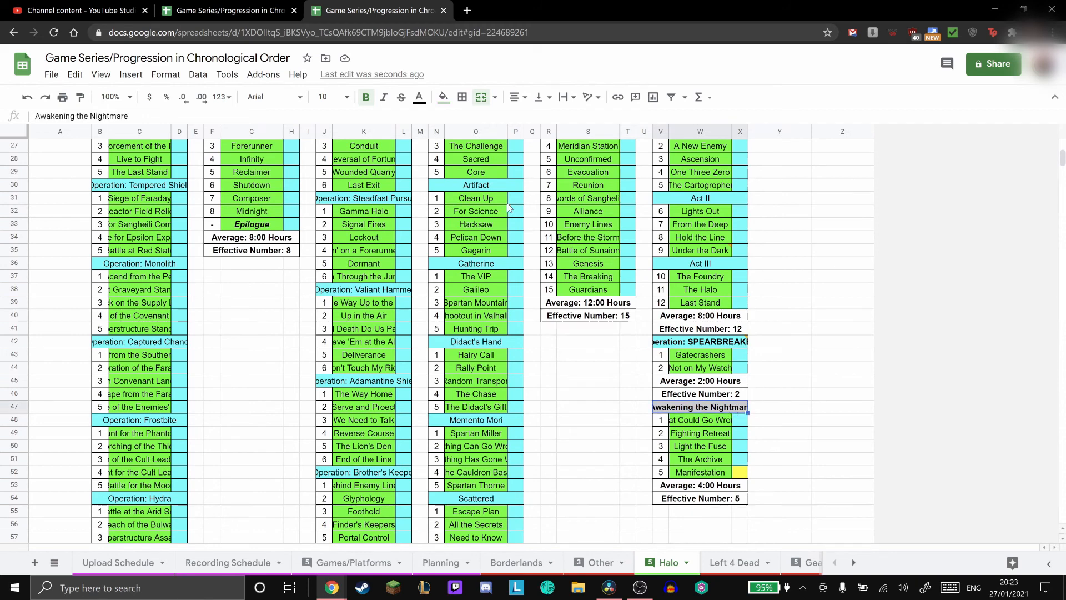
click(443, 97)
click(504, 156)
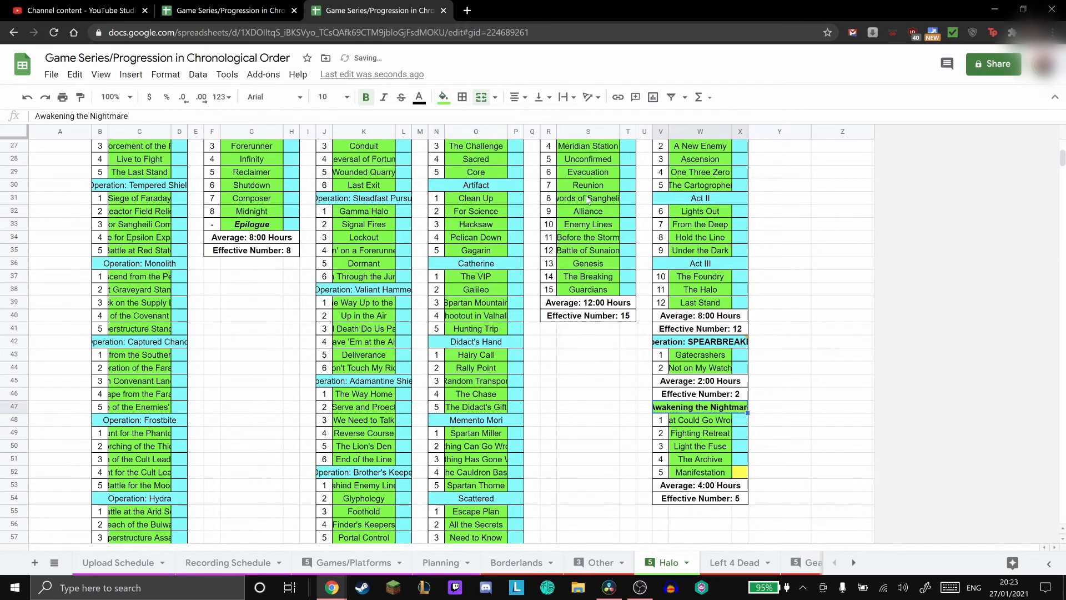
click(742, 473)
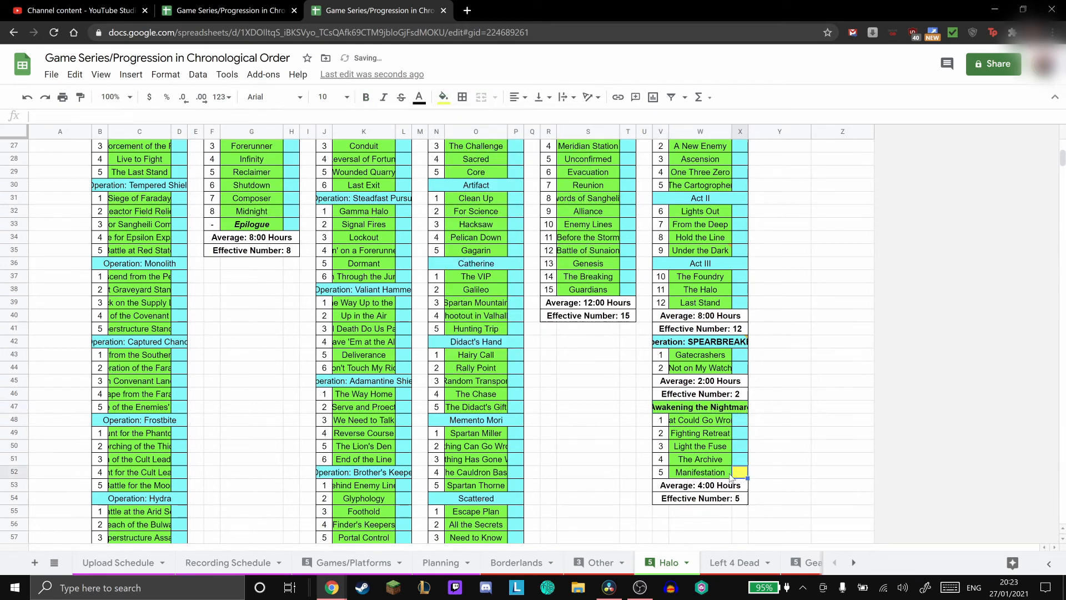
- Check the AtN-5 upload progress in YouTube Studio and review the Halo sheet's Awakening the Nightmare, Halo Wars 2 and total time headings
click(33, 9)
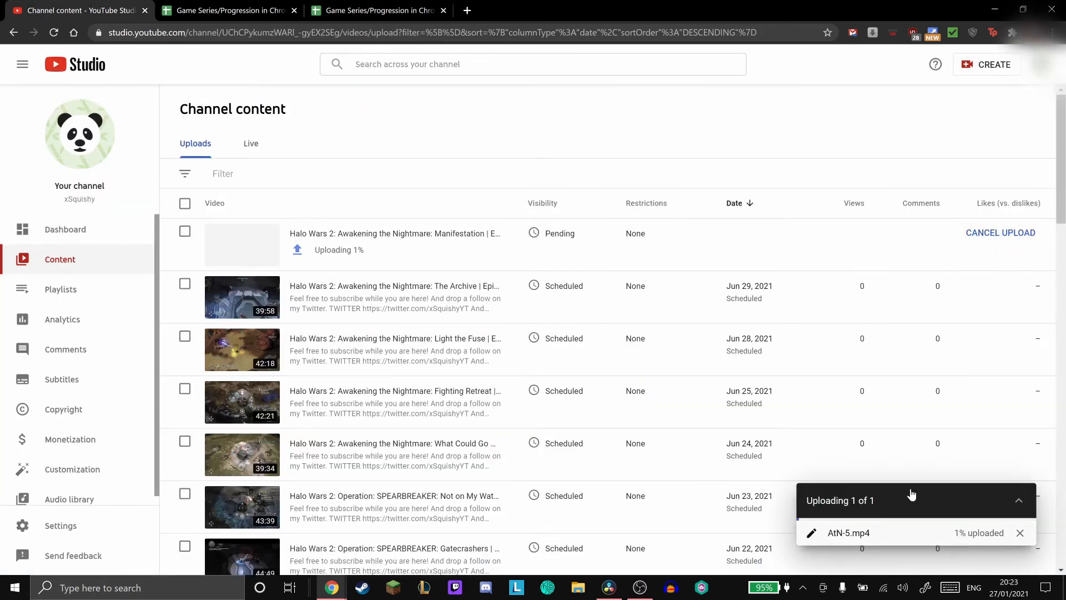
click(320, 6)
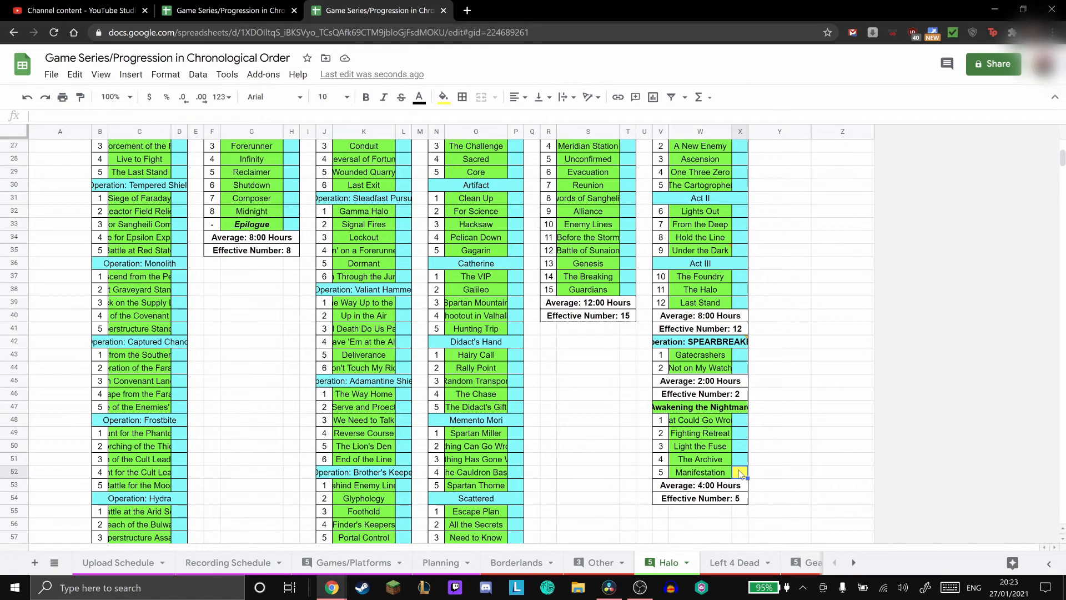
click(723, 410)
scroll(713, 322, up, 5)
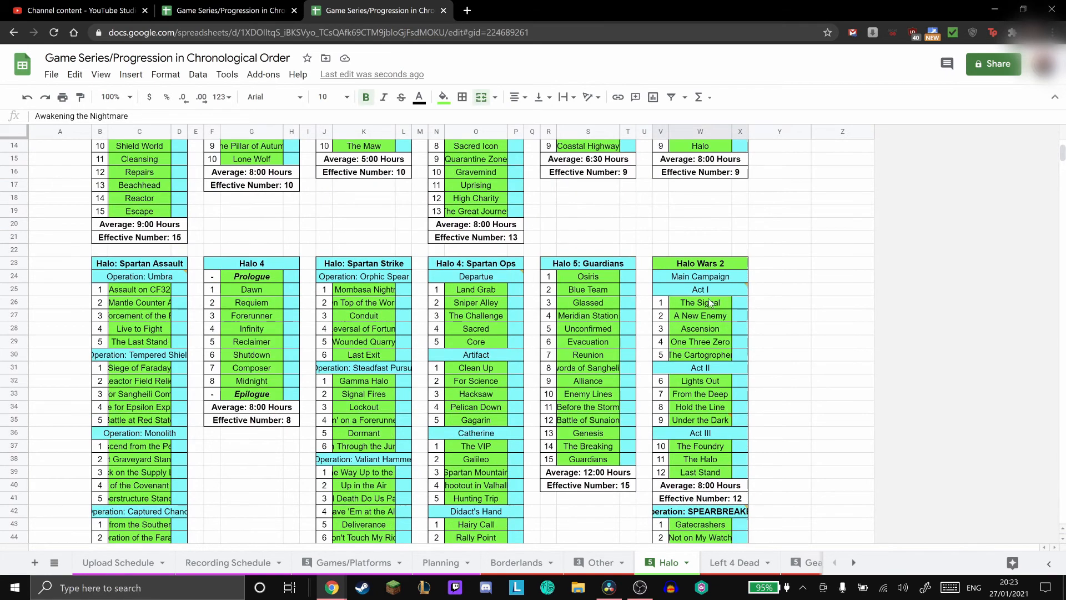
click(710, 267)
scroll(710, 270, up, 5)
click(474, 160)
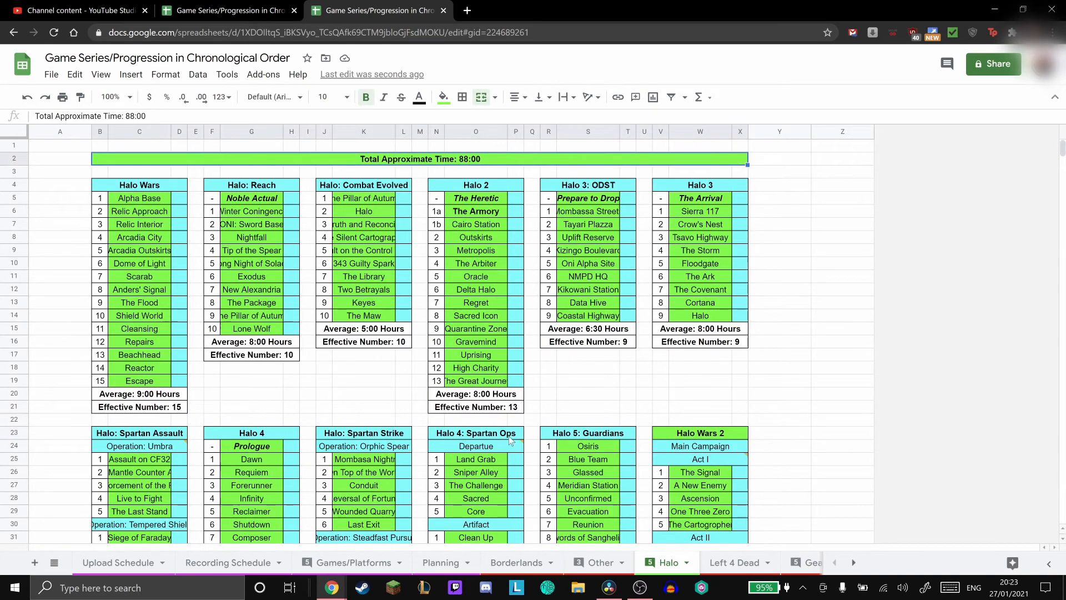
- Examine the average hours and effective number rows beneath Halo: Reach, Halo: Combat Evolved, Halo 3: ODST and Halo 3
drag(275, 343, 277, 355)
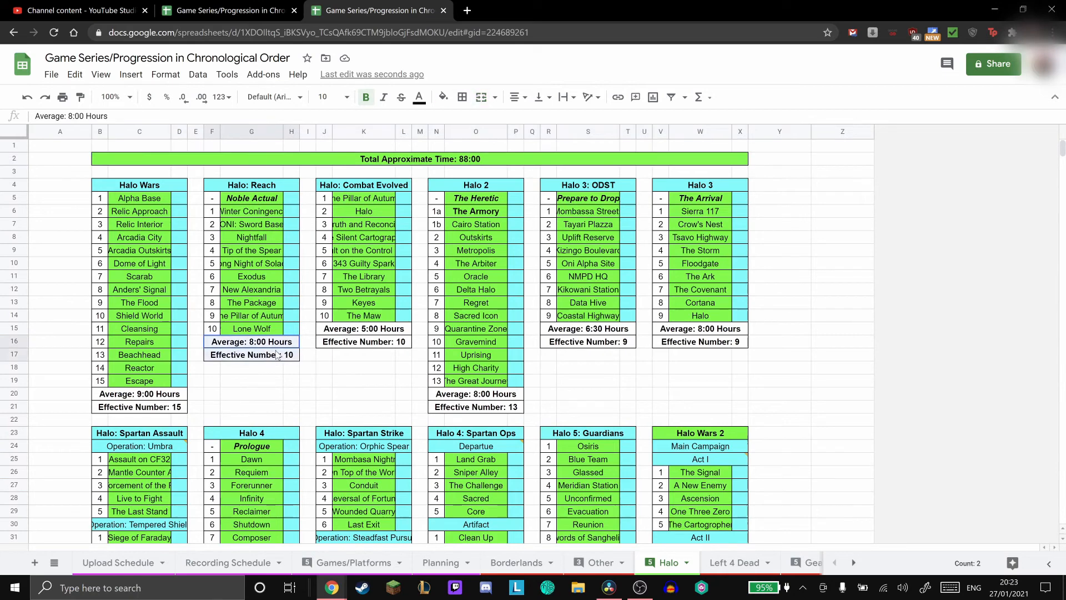
click(282, 343)
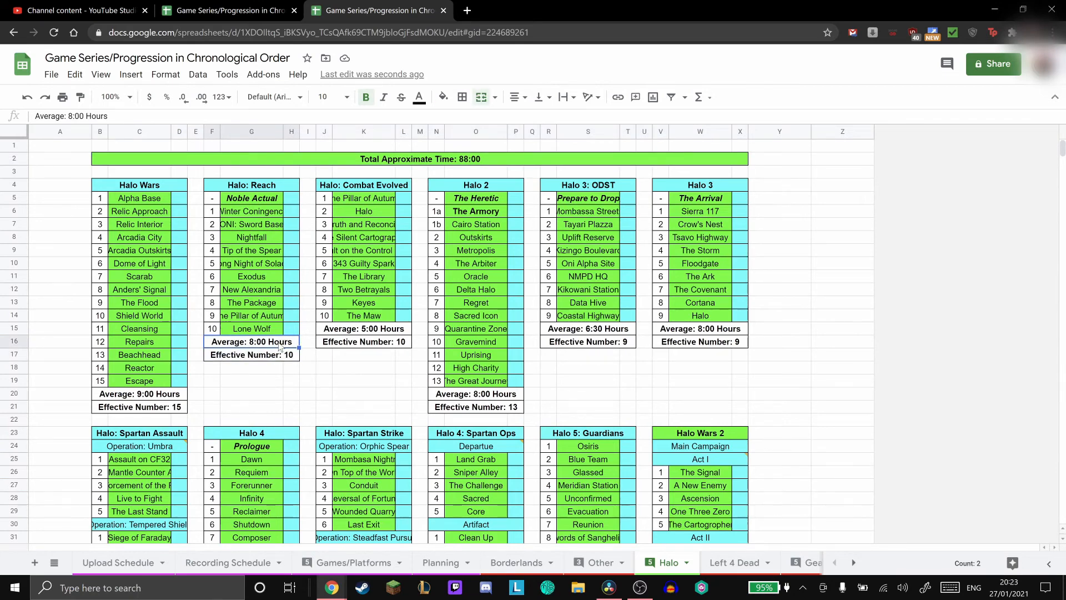
click(359, 345)
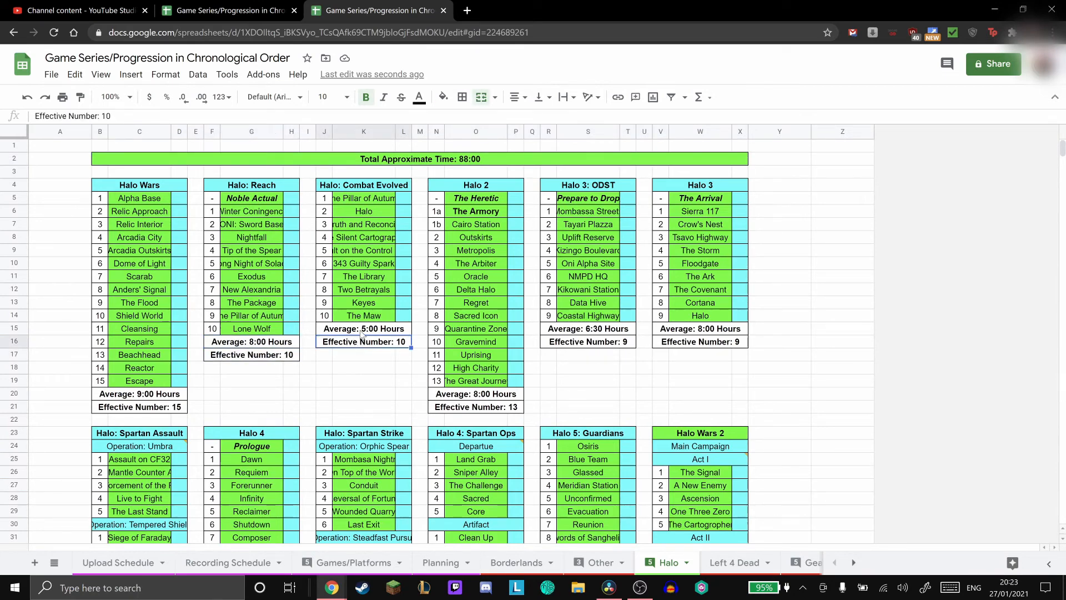
click(361, 333)
click(616, 333)
click(688, 333)
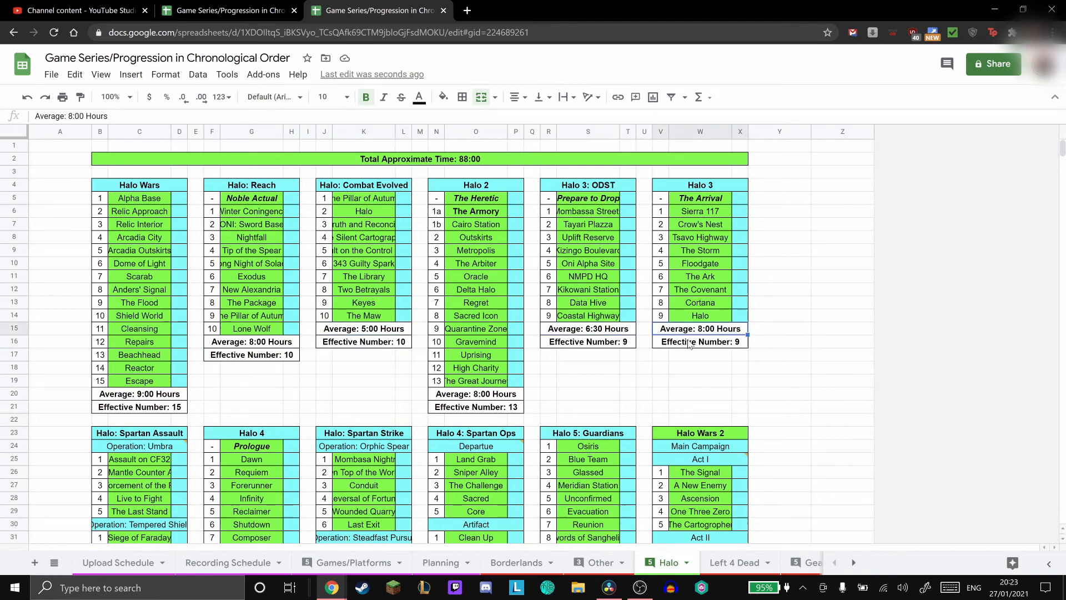
click(689, 345)
click(693, 331)
- Back in YouTube Studio, refresh the channel content and look over the Manifestation video's thumbnail, playlist and audience details
click(102, 10)
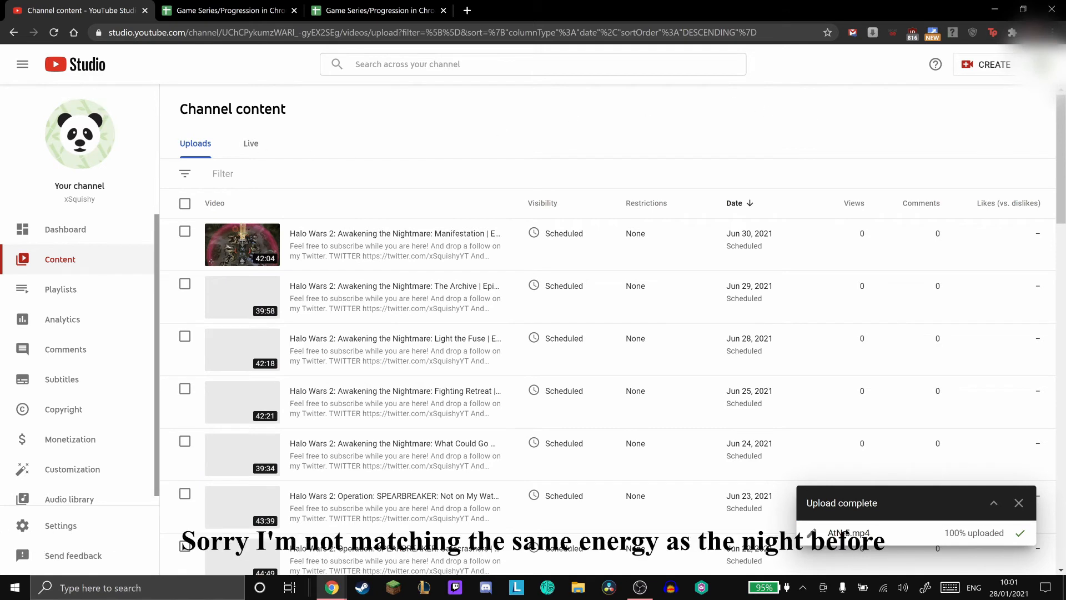
click(52, 36)
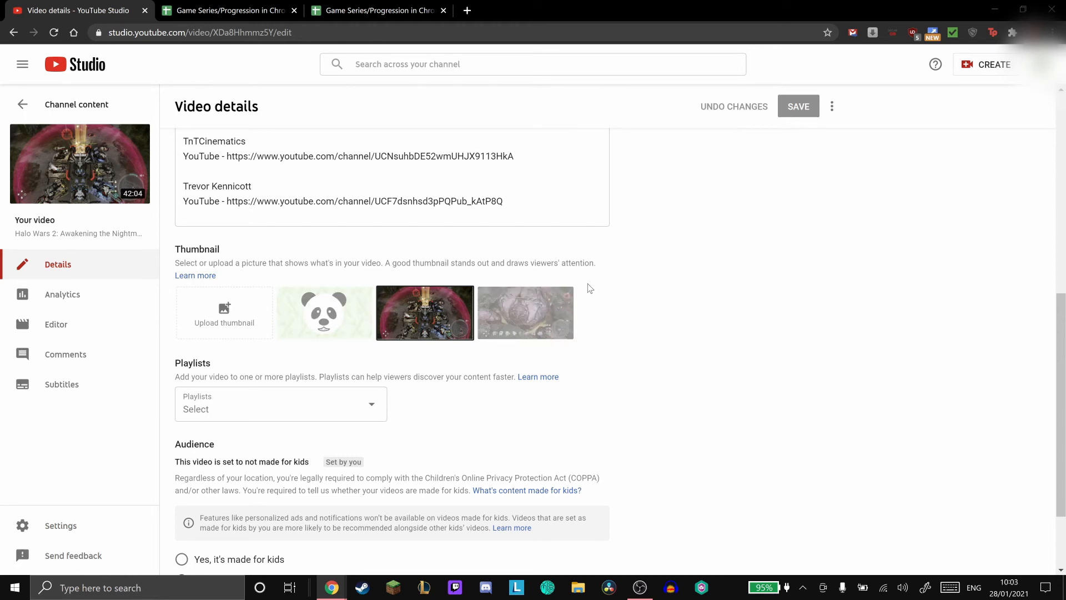
scroll(667, 302, down, 1)
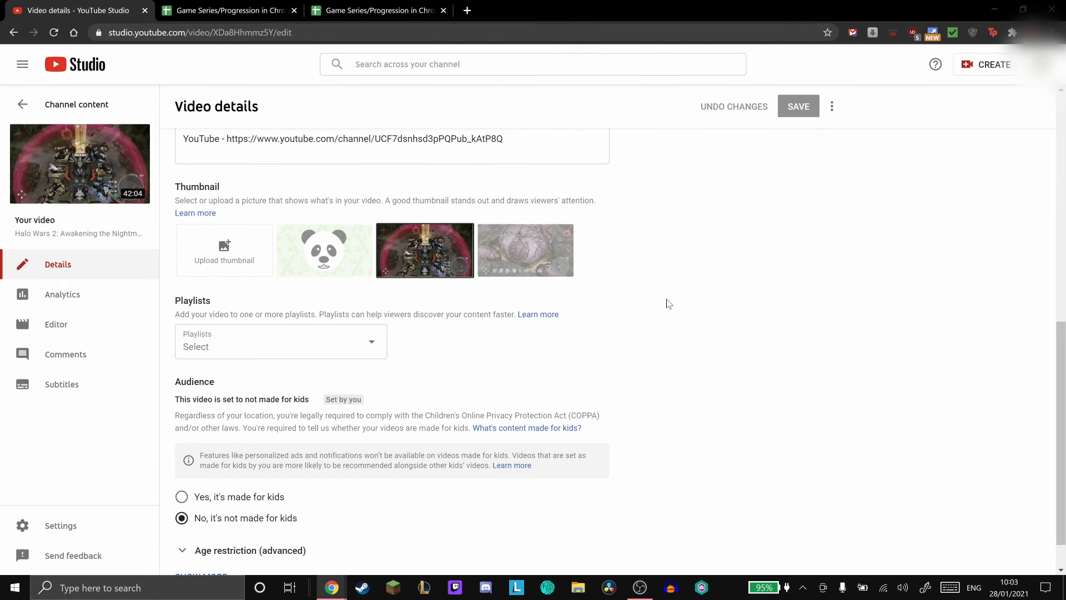
scroll(667, 303, up, 5)
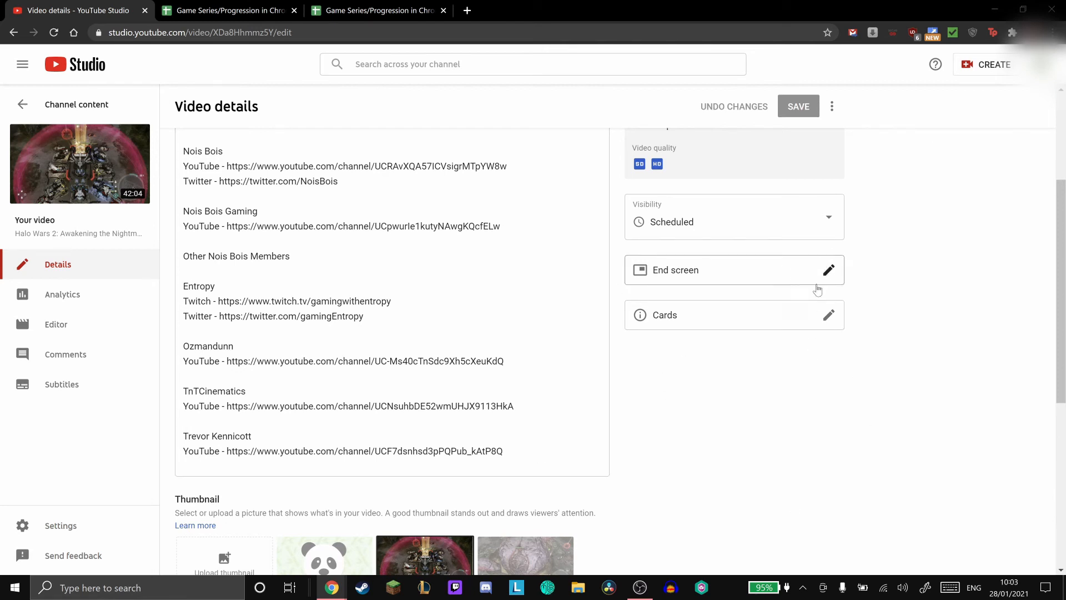
- Add the 1 video, 1 playlist, 1 subscribe end screen to the video and set its video element to the most recent upload
click(774, 281)
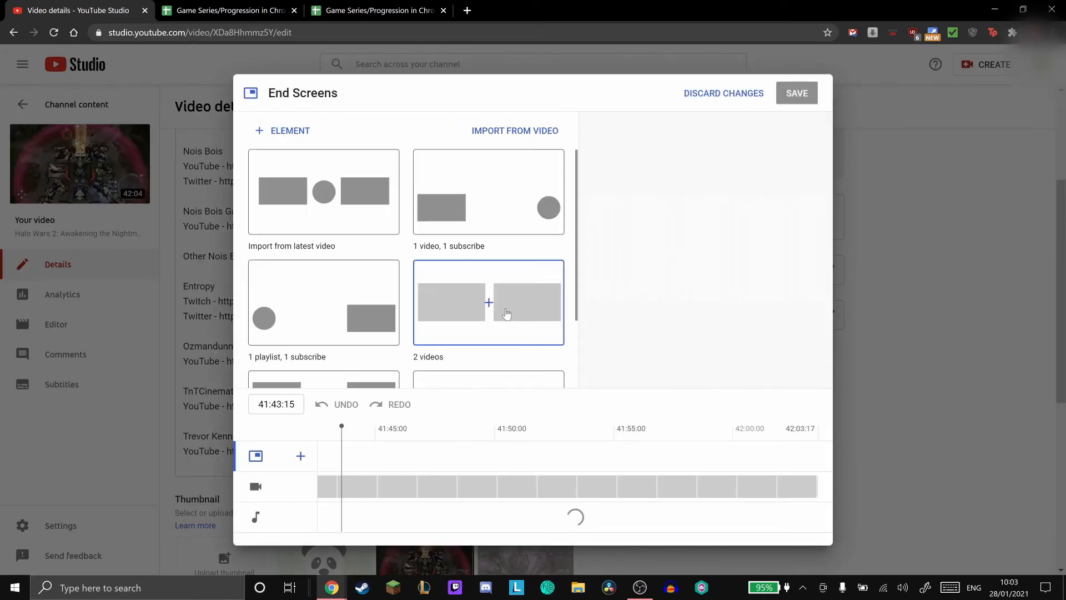
scroll(506, 315, down, 2)
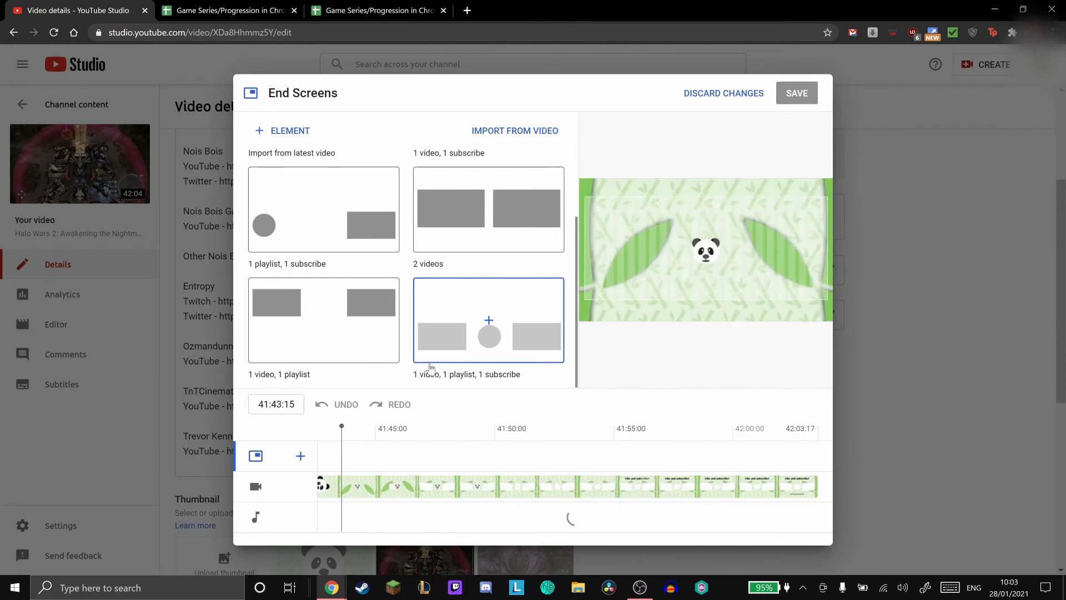
click(512, 354)
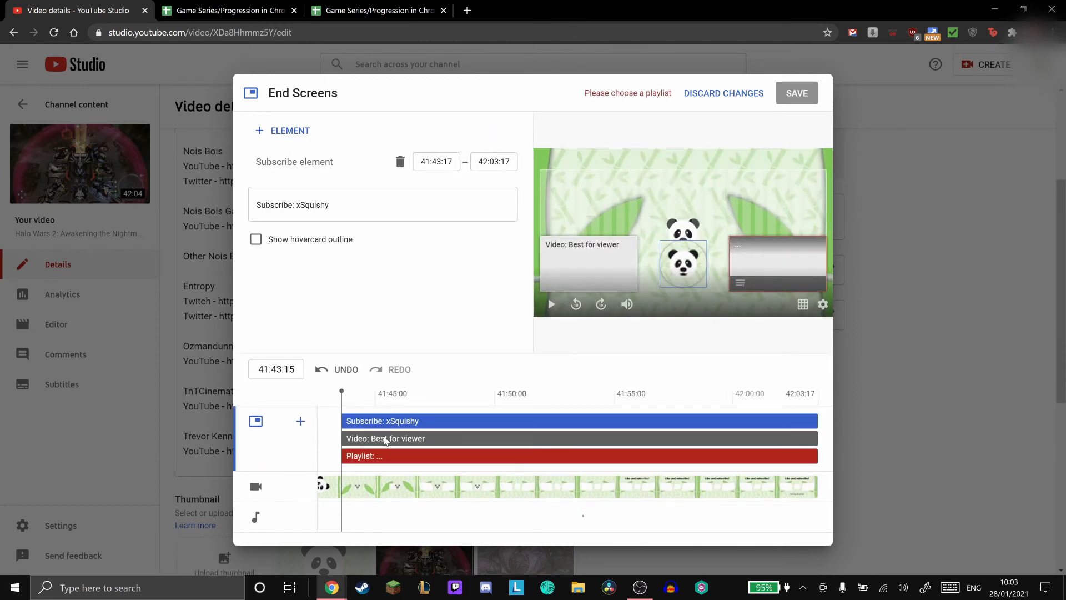
click(384, 438)
click(323, 205)
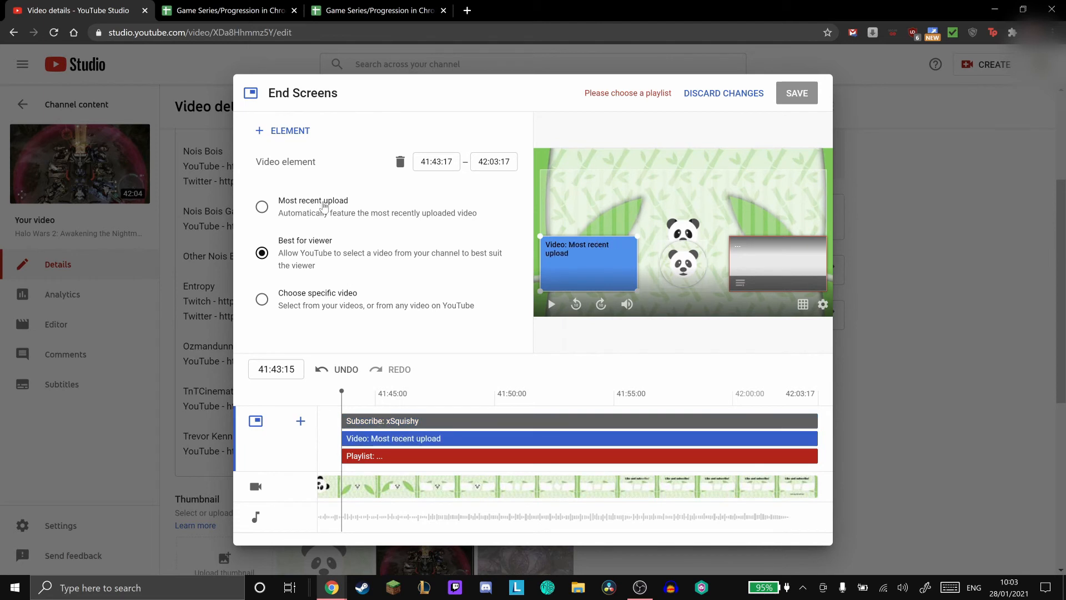
- Browse the channel playlists offered for the end screen's playlist element and discard the end screen changes
click(380, 455)
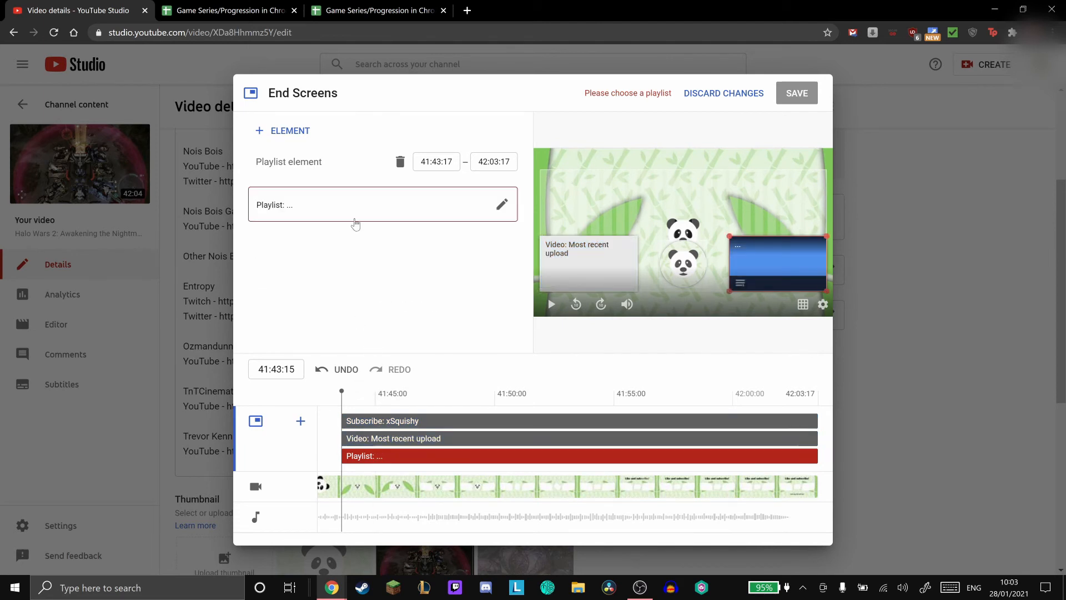
click(355, 223)
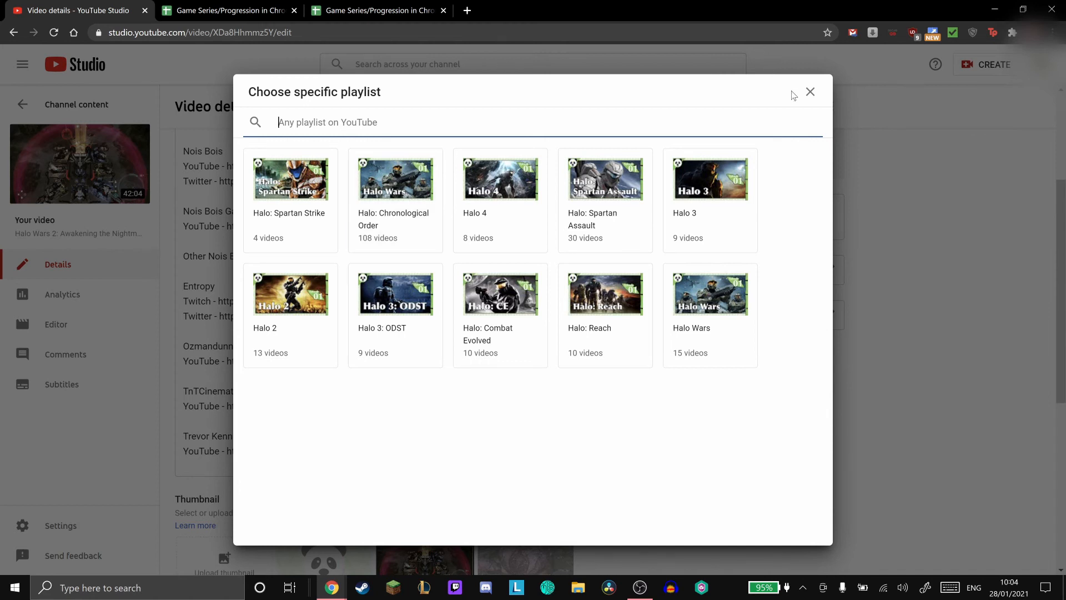
click(810, 92)
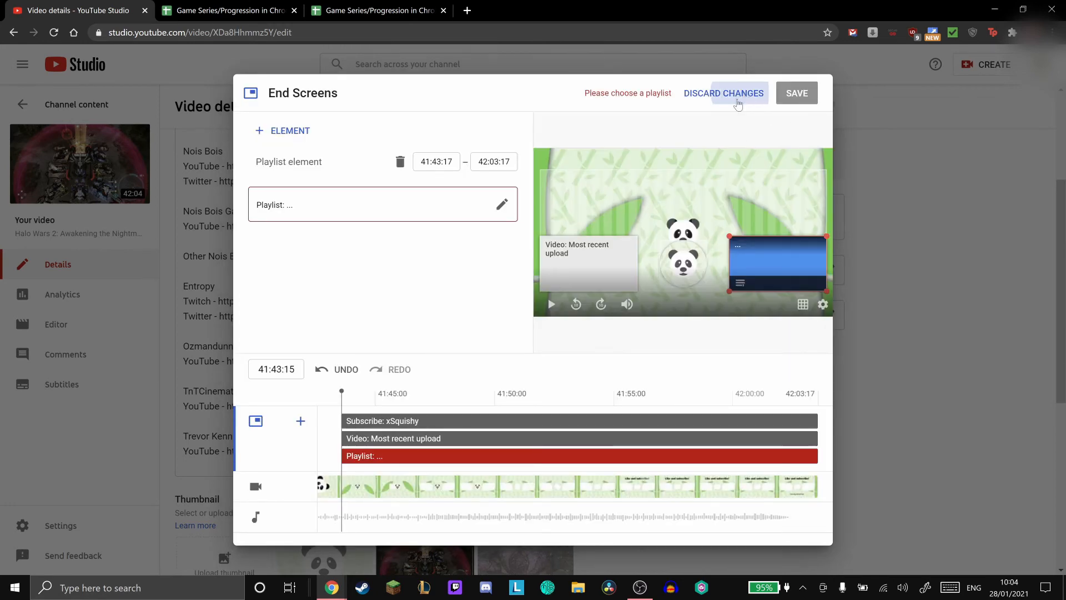
click(723, 92)
- Try assigning the video to the Halo: Chronological Order playlist and clear that selection again
scroll(581, 239, down, 5)
scroll(581, 239, down, 2)
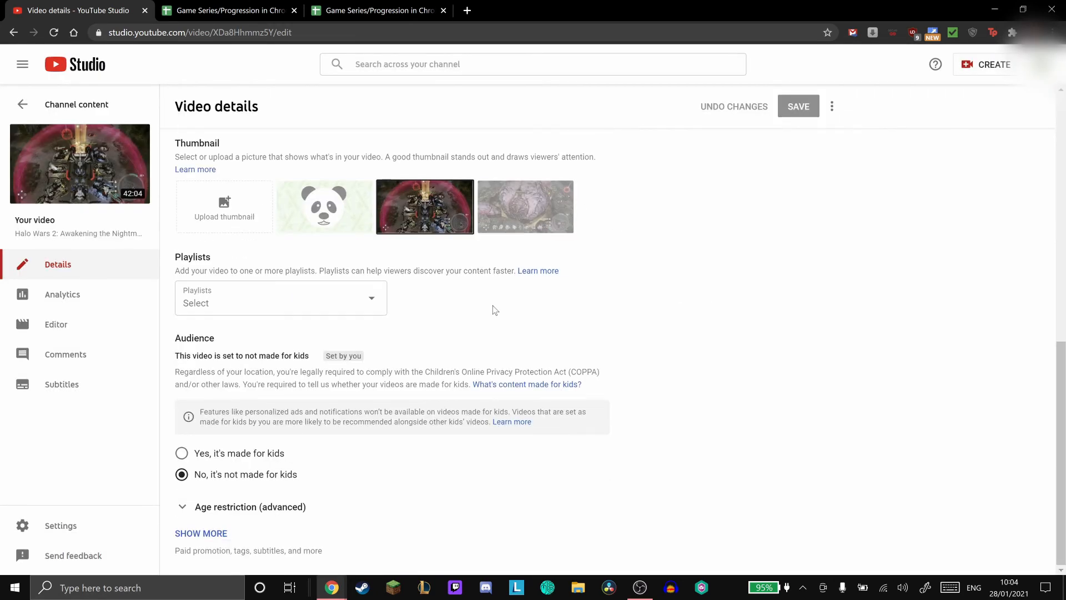
click(347, 302)
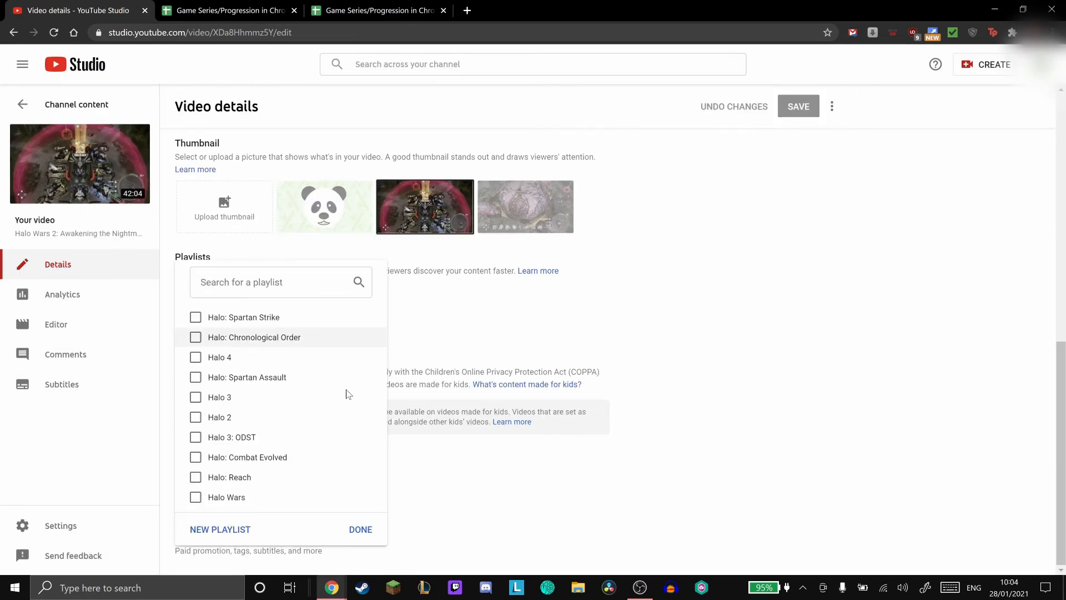
click(259, 345)
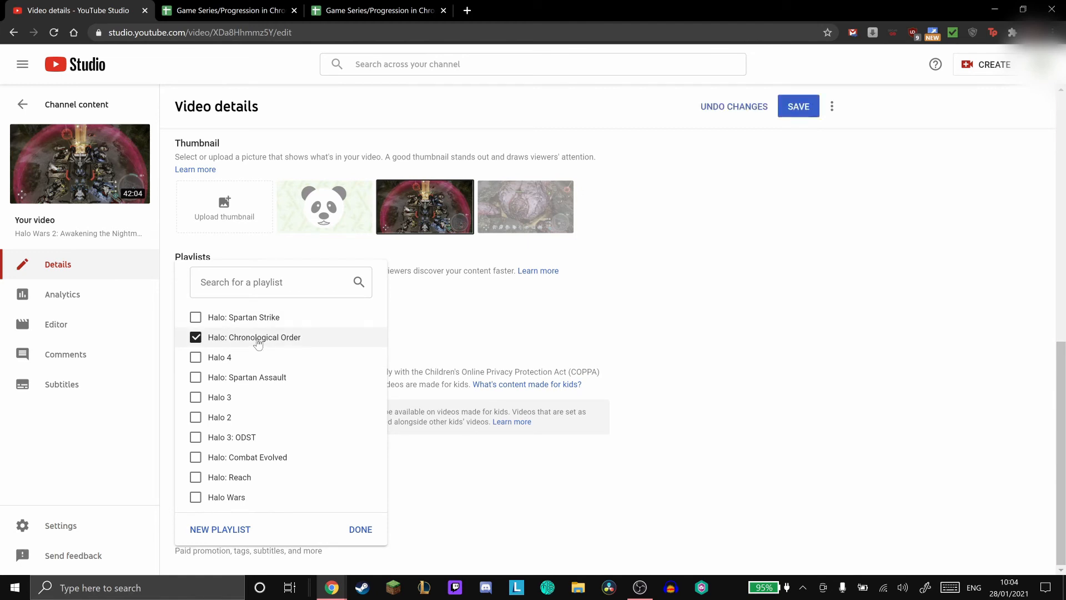
click(261, 337)
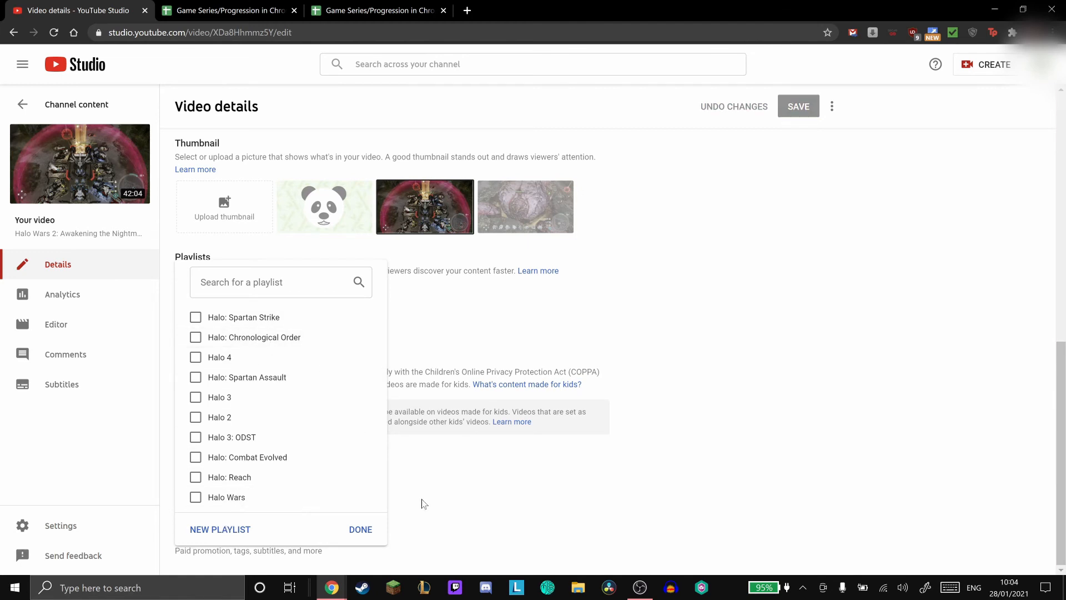
click(595, 384)
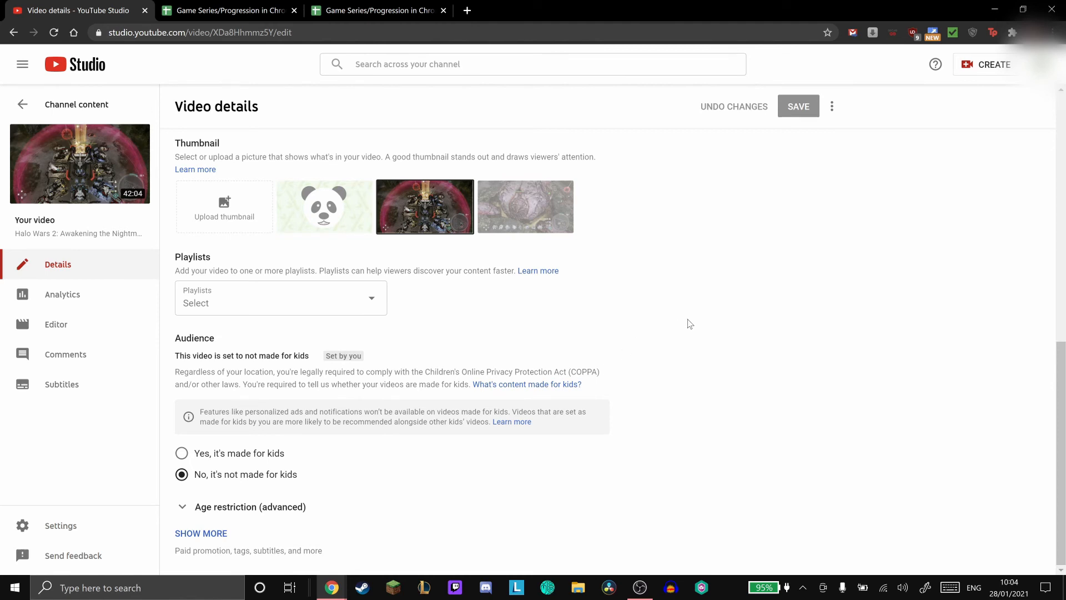
scroll(690, 324, up, 10)
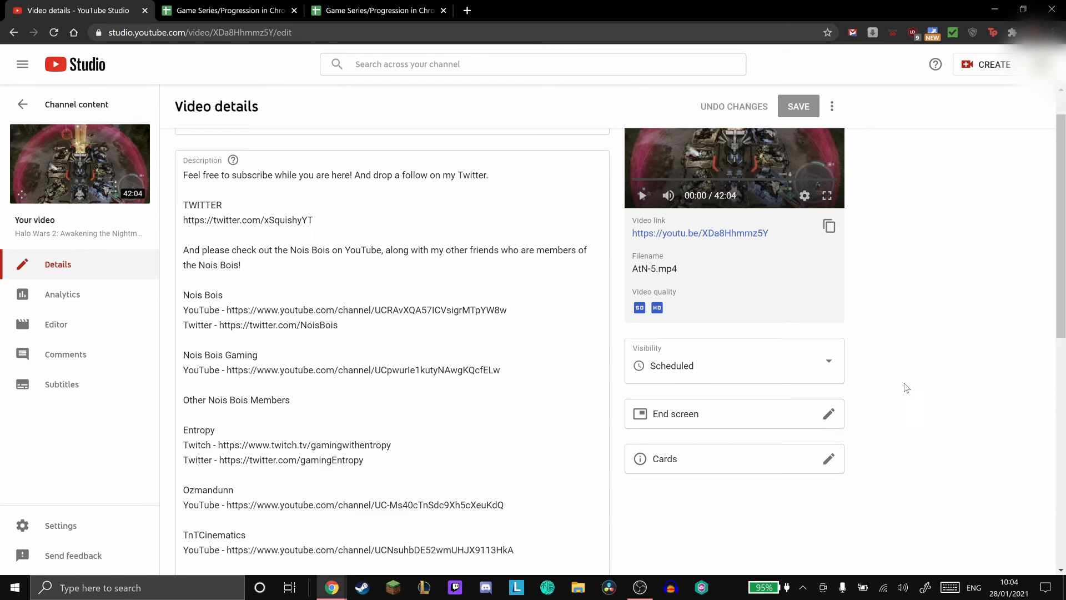
- Look over the playlists available for the video in its details and close the list without choosing one
scroll(910, 383, down, 7)
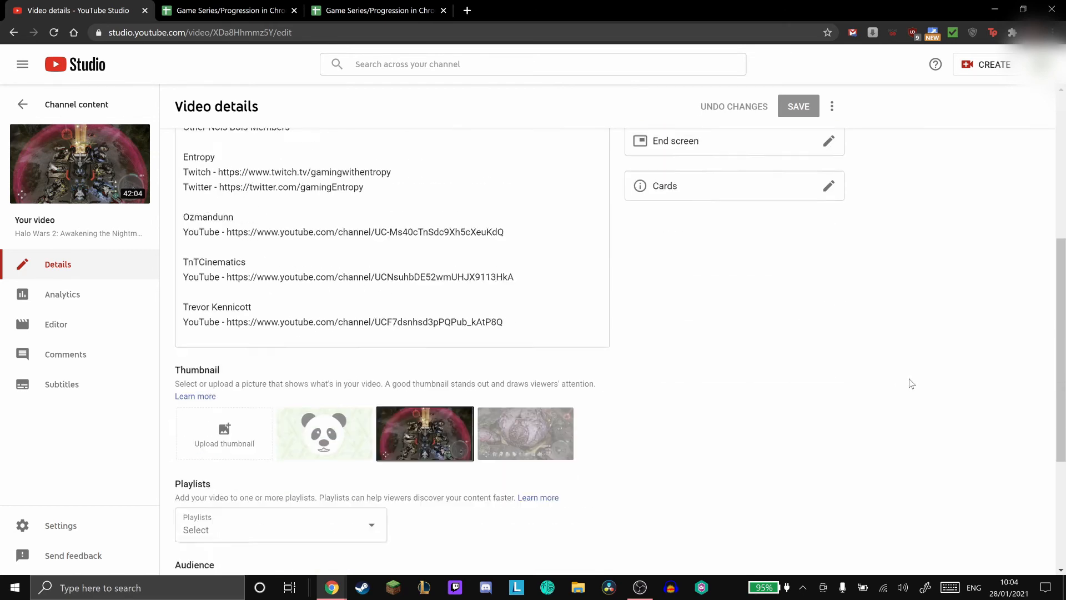
scroll(910, 383, down, 2)
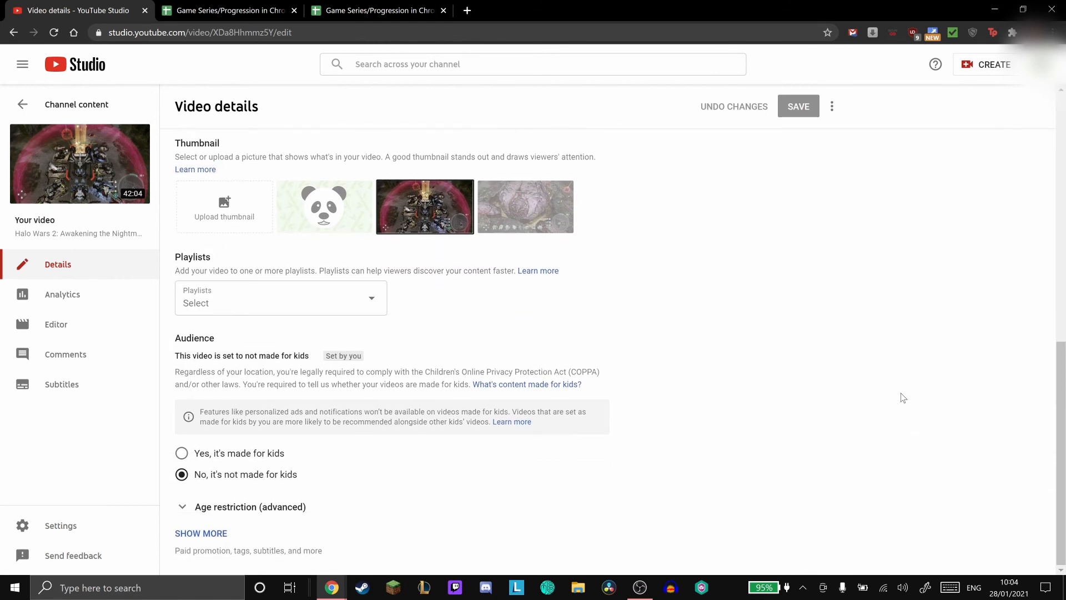
click(349, 305)
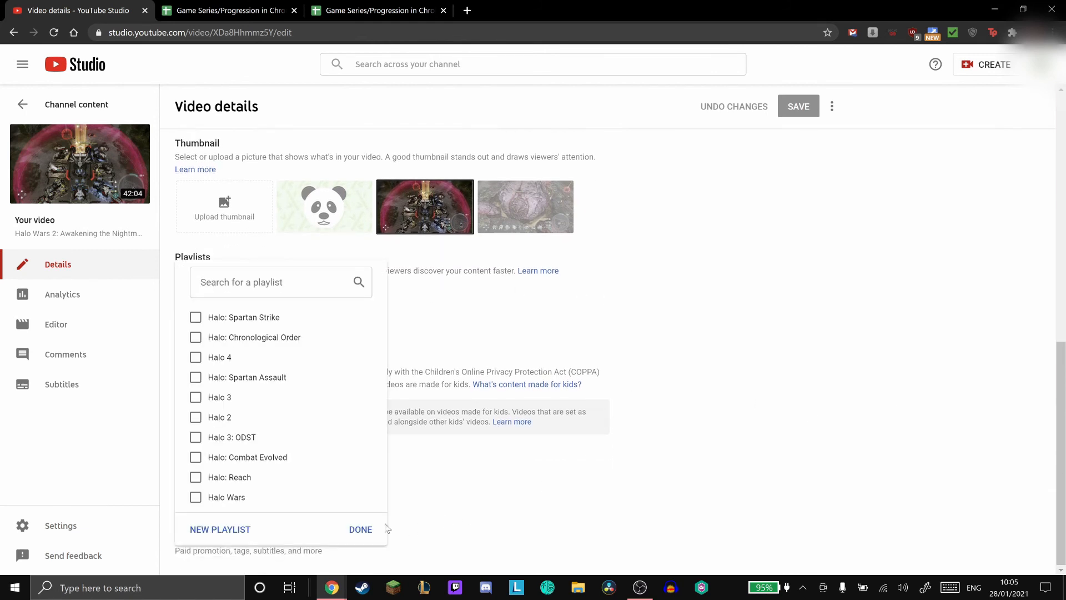
click(351, 529)
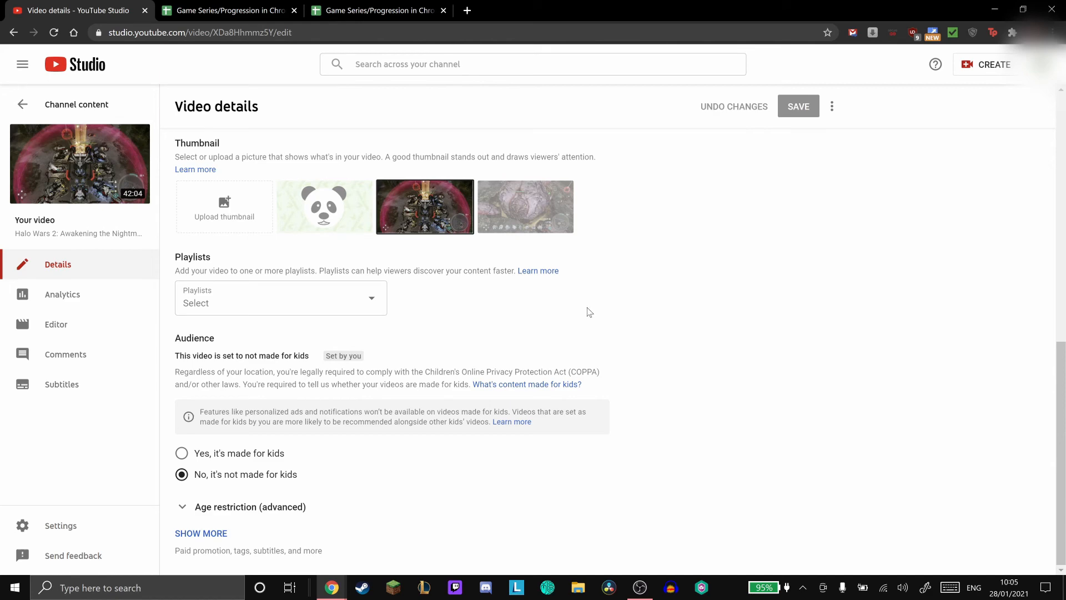
- Add the 1 video, 1 playlist, 1 subscribe end screen to the video and move its subscribe element up onto the panda head
scroll(802, 373, up, 10)
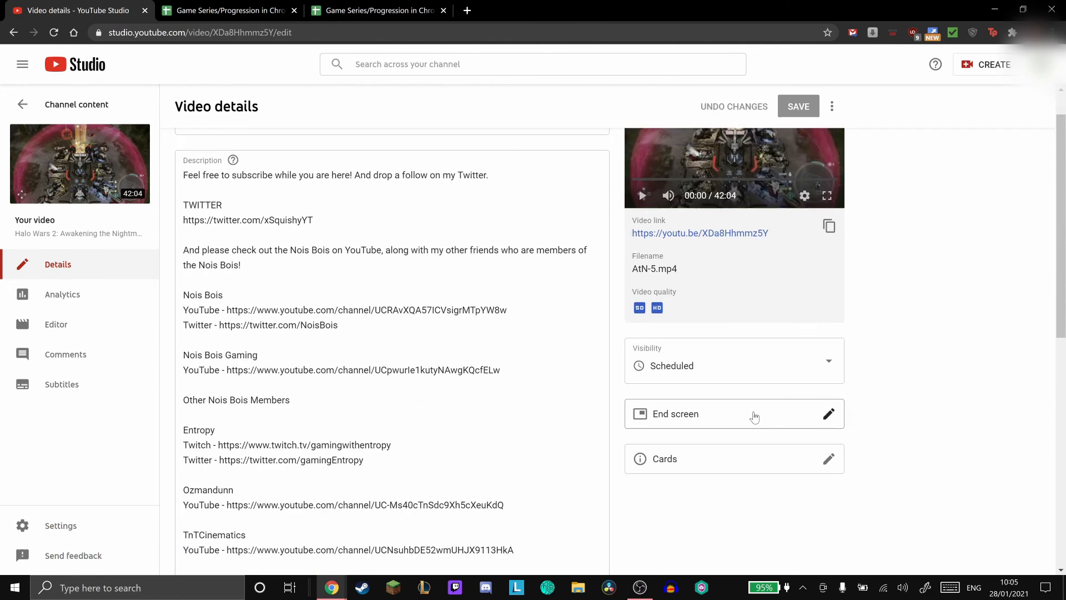
click(753, 413)
scroll(486, 277, down, 2)
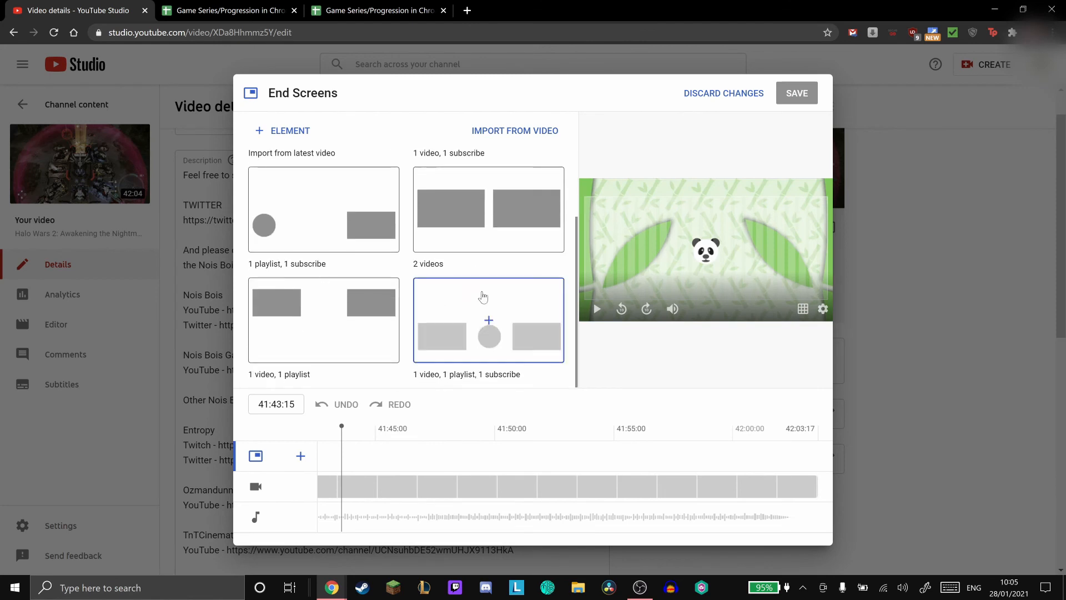
click(487, 313)
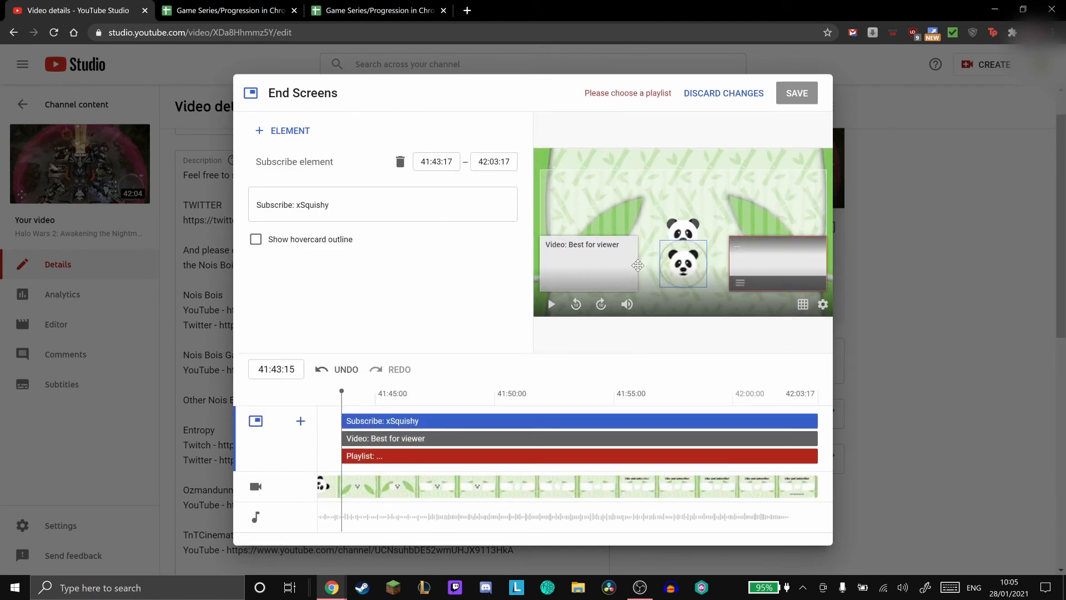
drag(665, 268, 668, 234)
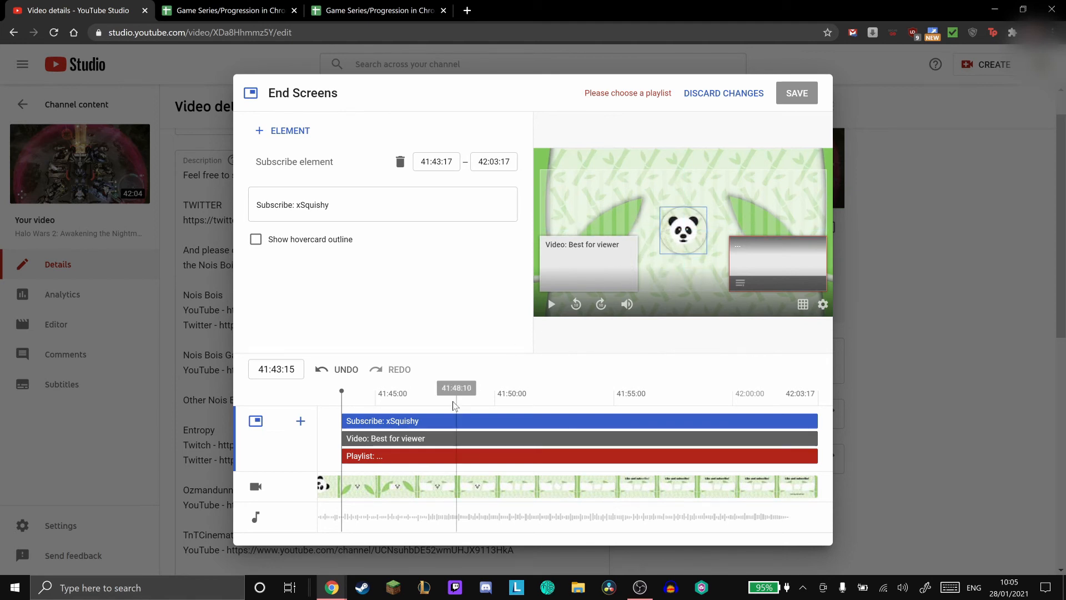
- Feature the most recent upload and the Halo: Chronological Order playlist in the end screen, placing them on either side of the subscribe element
click(432, 439)
click(362, 213)
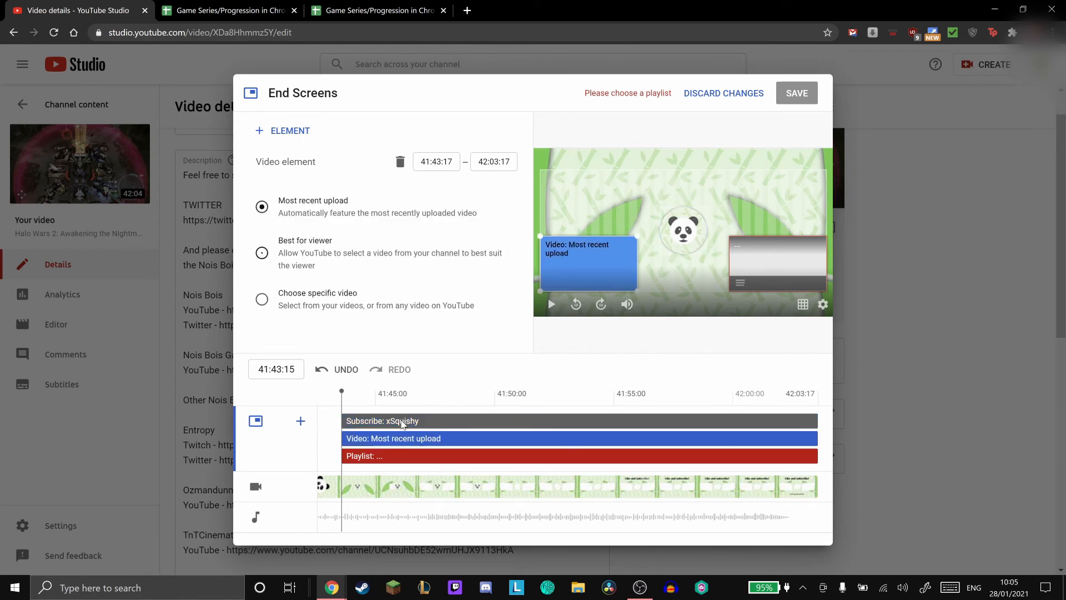
click(398, 456)
click(290, 220)
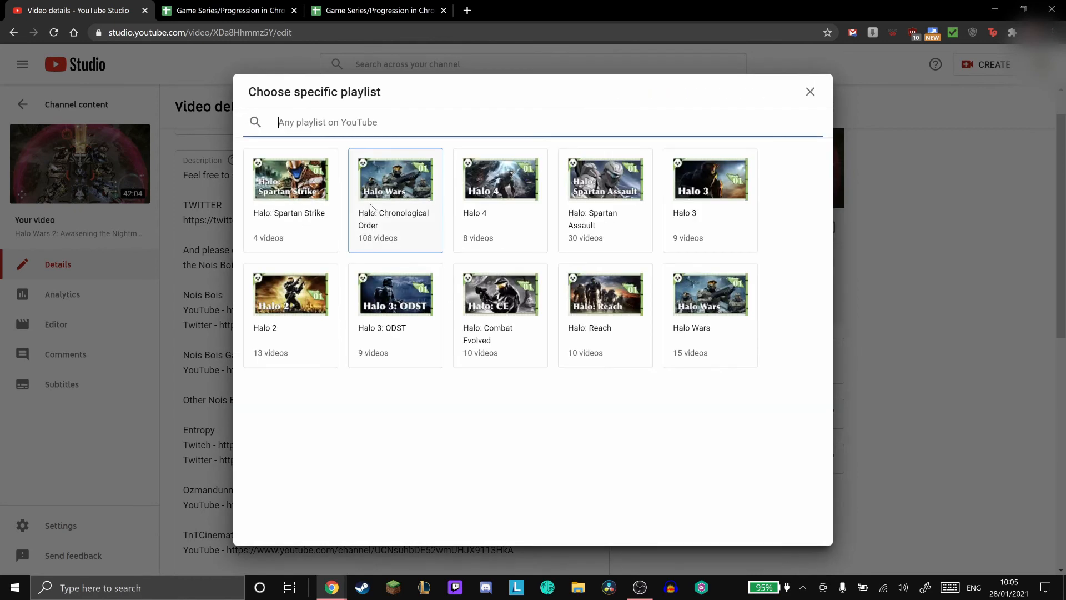
click(395, 218)
drag(607, 258, 617, 234)
drag(764, 257, 746, 228)
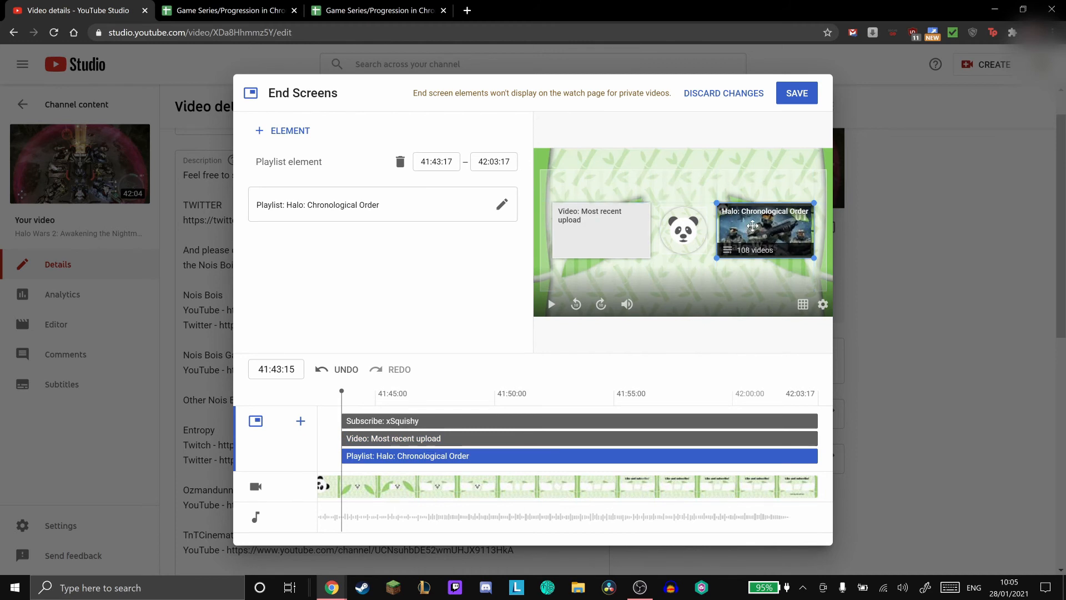
- Delay the end screen's video element to start at 41:46:02 and its playlist element at 41:46:22
click(451, 437)
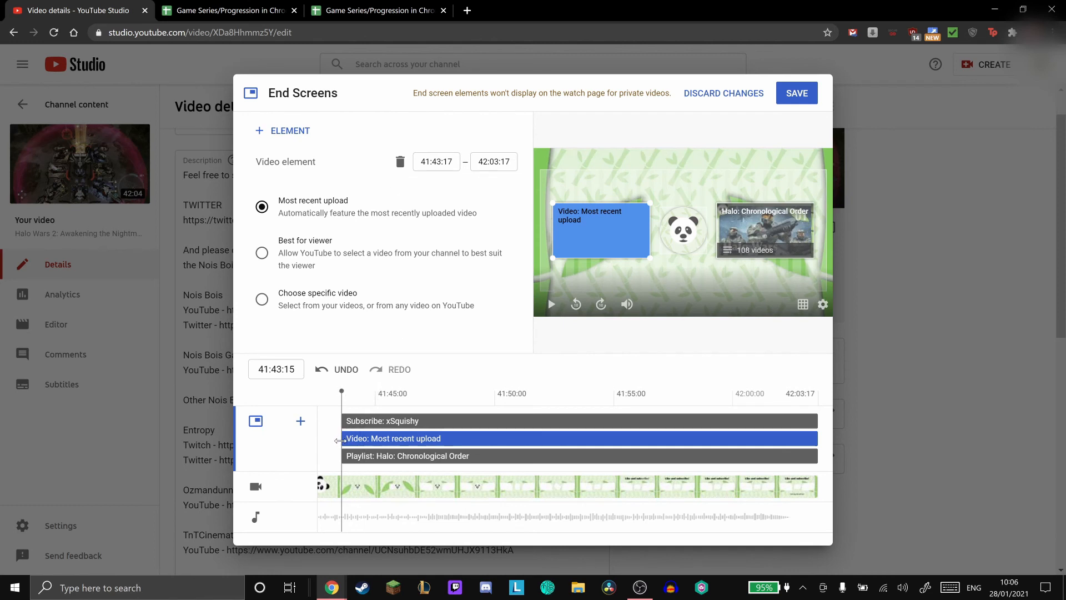
drag(342, 438, 400, 439)
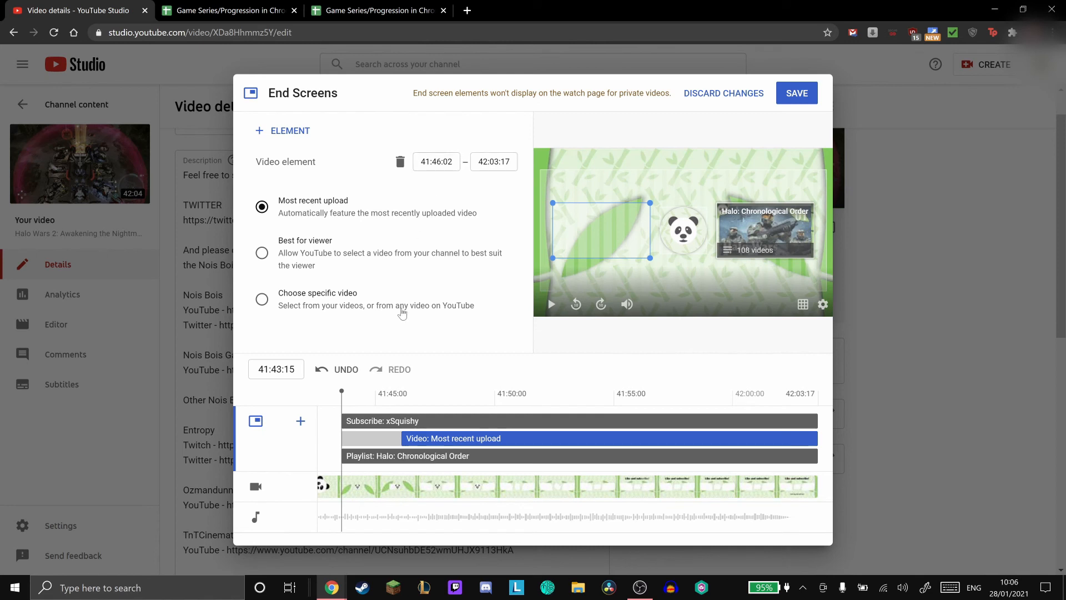
drag(336, 451, 417, 455)
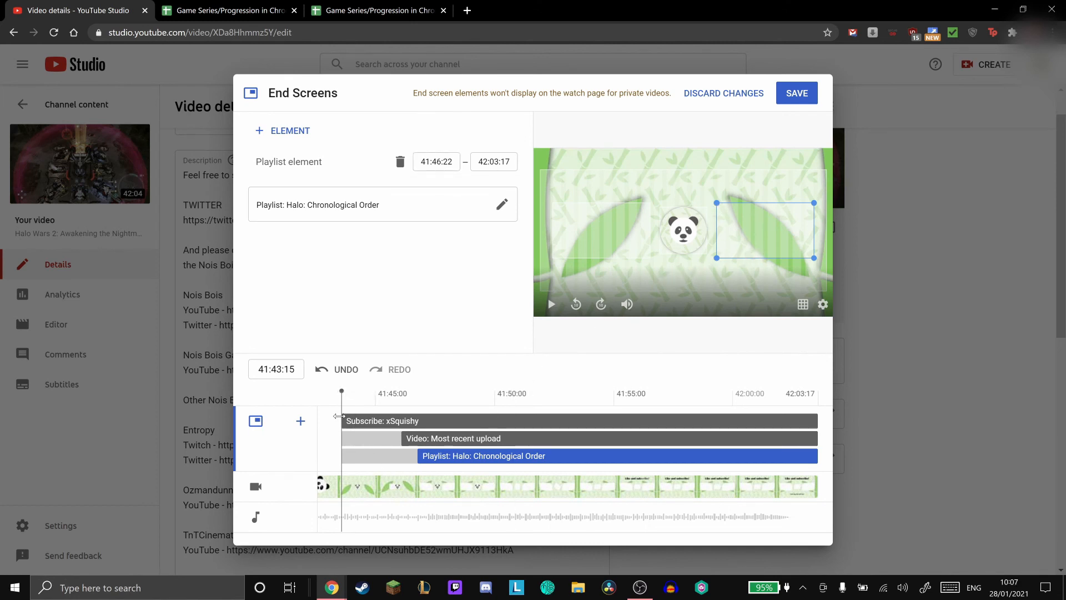
- Set the subscribe element's start time in the end screen to 41:49:27
drag(338, 417, 491, 422)
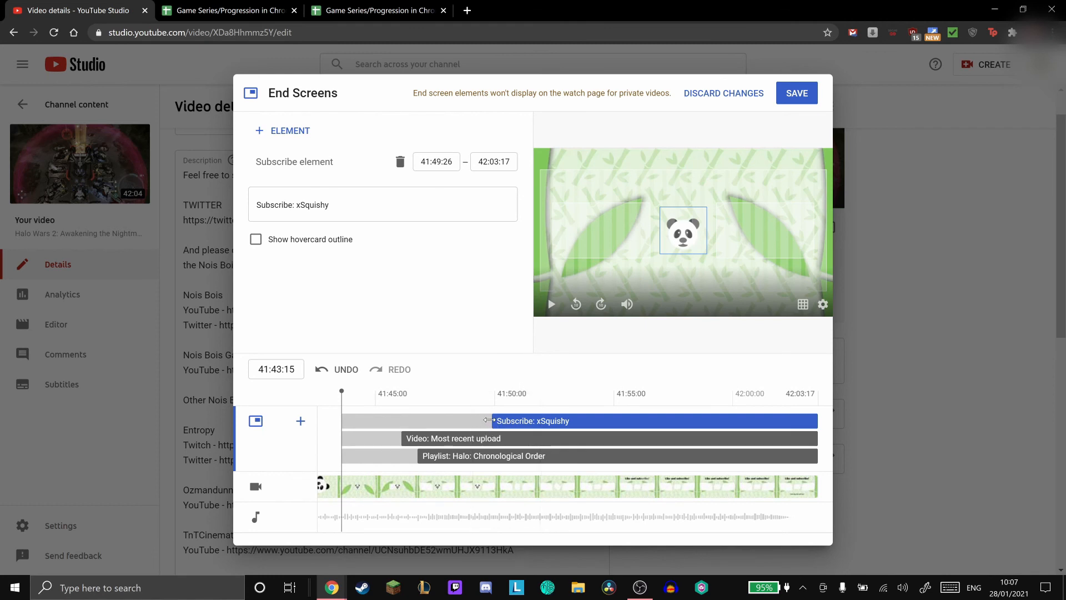
drag(490, 420, 493, 419)
drag(490, 420, 490, 420)
click(451, 162)
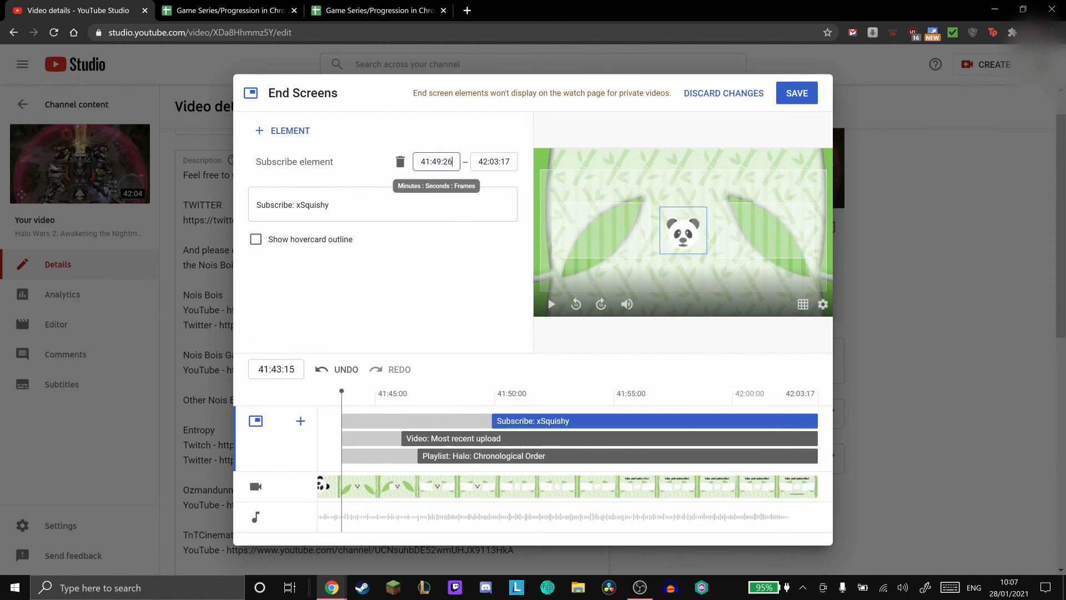
key(BackSpace)
text(7)
click(446, 255)
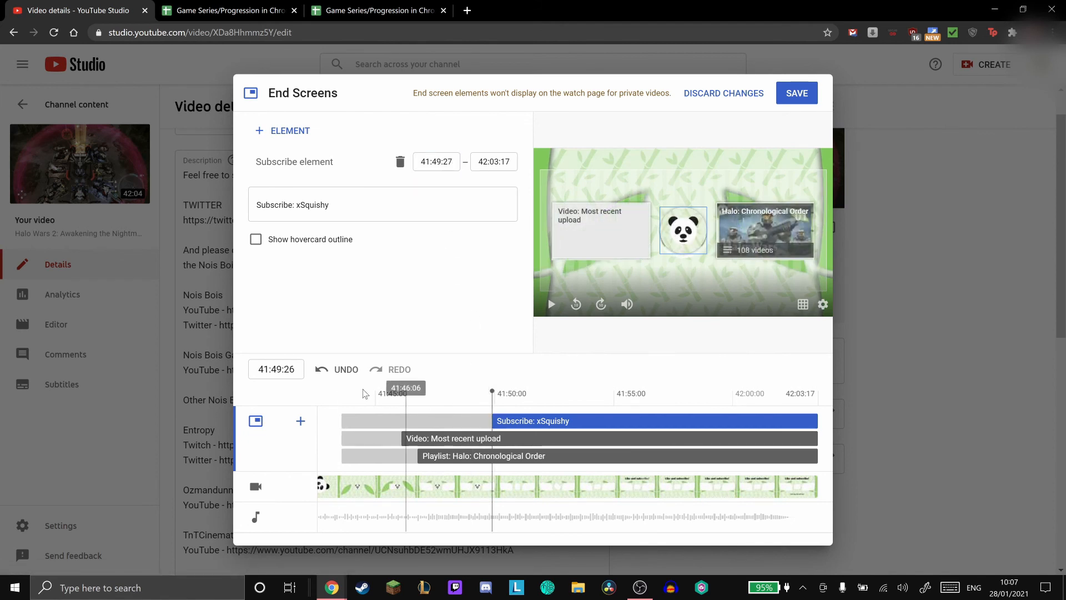
- Play the end screen preview from about 41:43:16 to check when each element appears
click(342, 398)
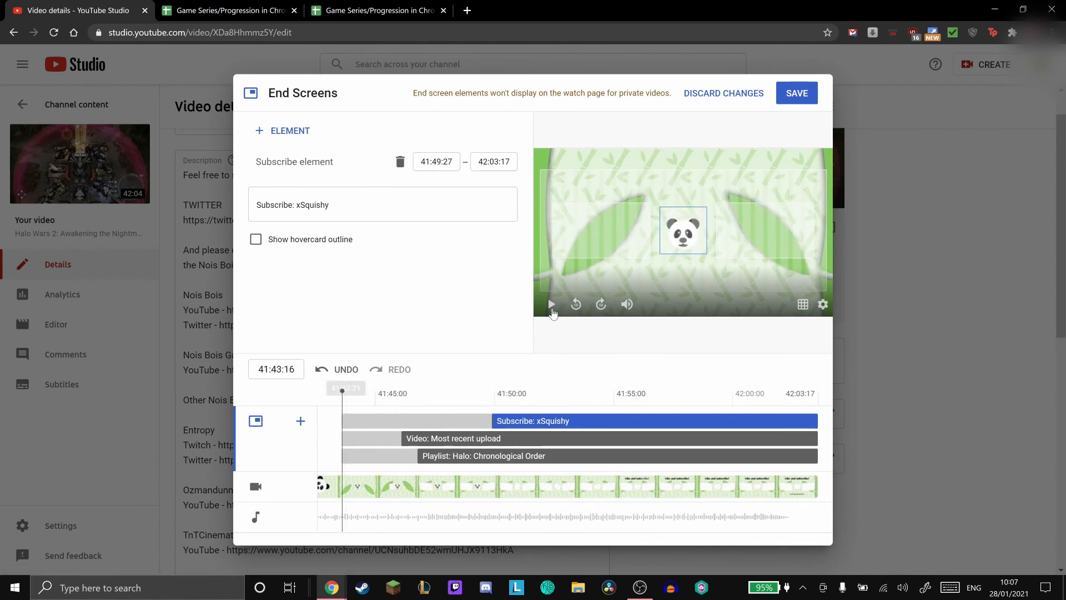
click(551, 304)
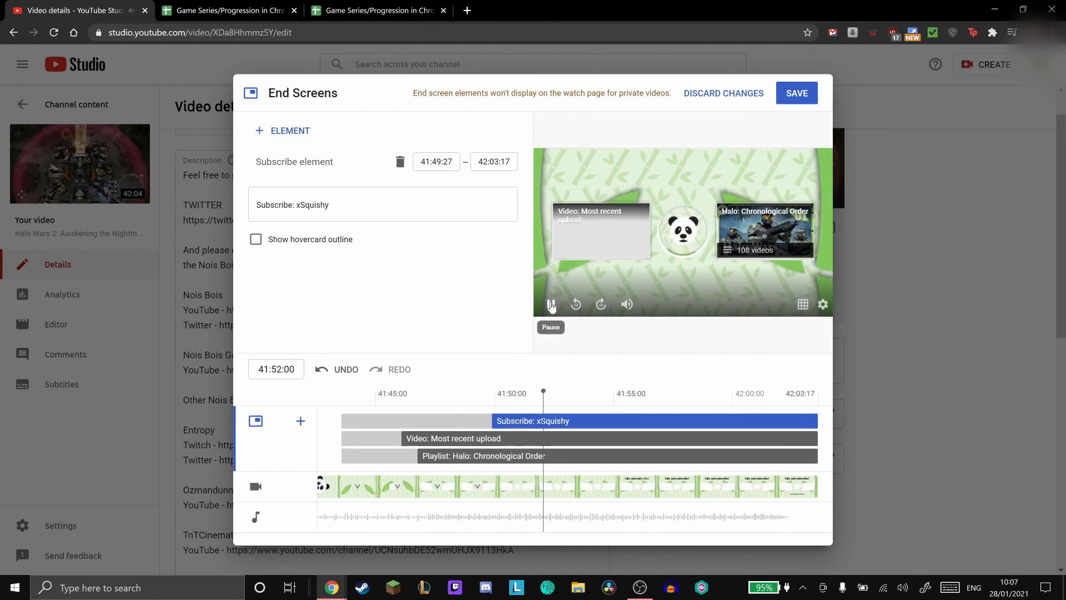
click(551, 304)
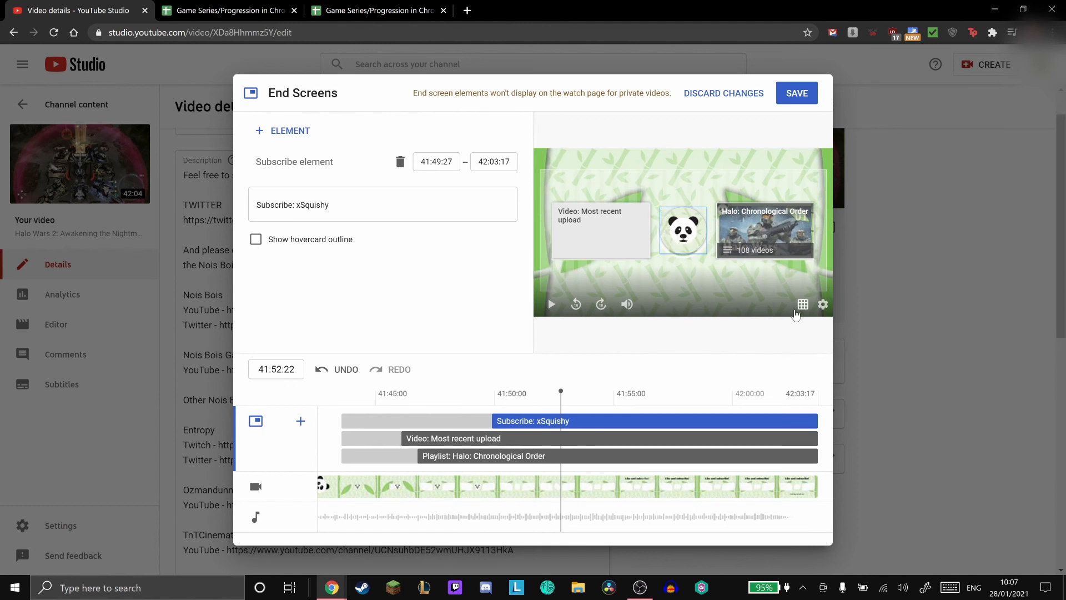
- Try the preview's grid options and nudge the subscribe element slightly lower over the panda head
click(798, 308)
click(787, 322)
click(800, 307)
click(784, 334)
drag(669, 234, 669, 237)
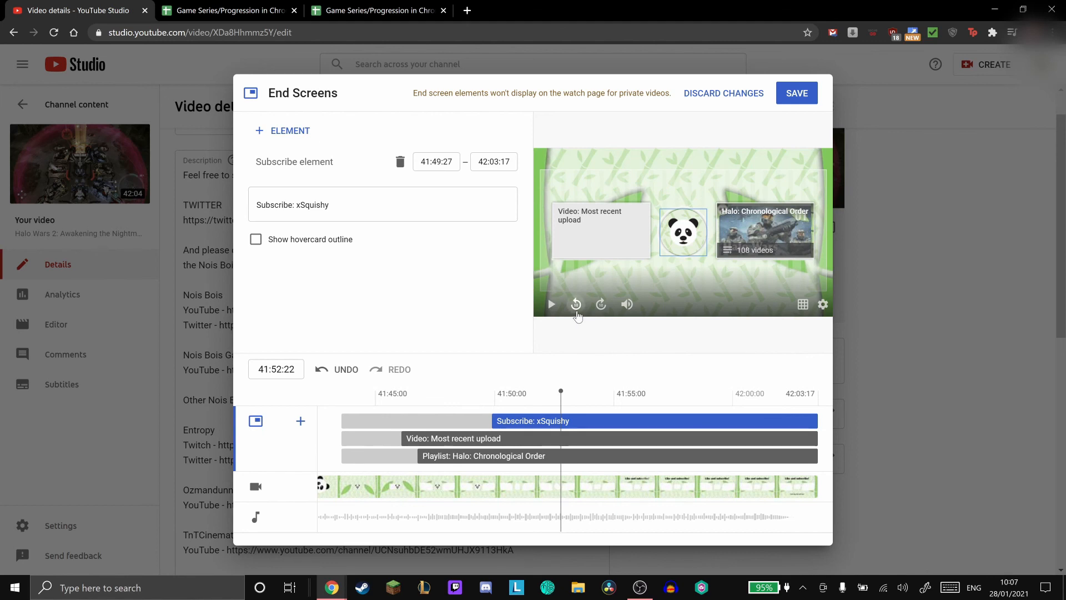
- Rewind and replay the end screen preview, and save the end screen
click(576, 304)
click(537, 316)
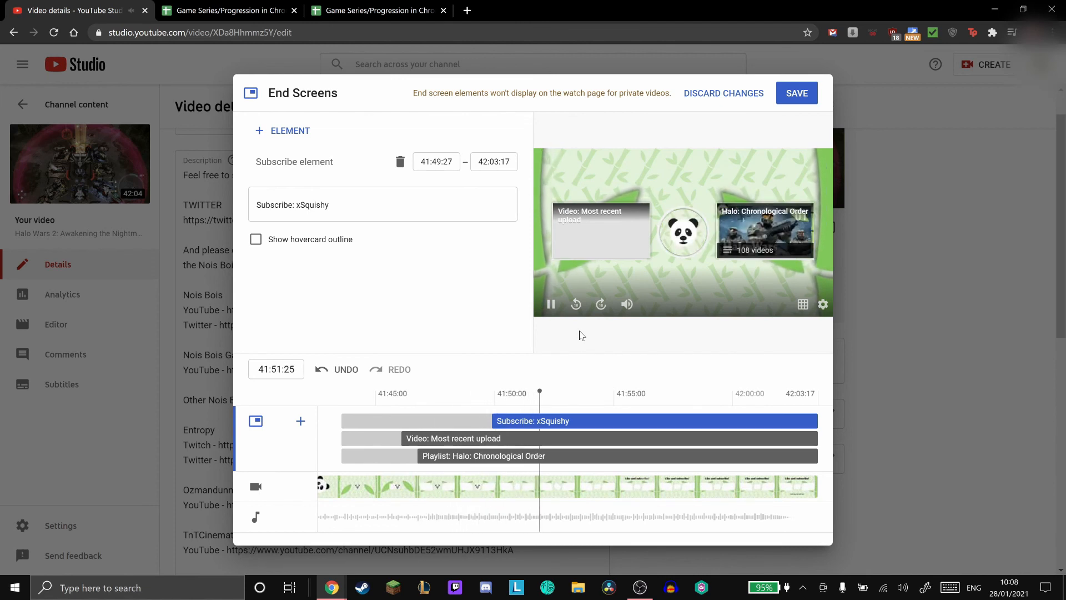
click(551, 303)
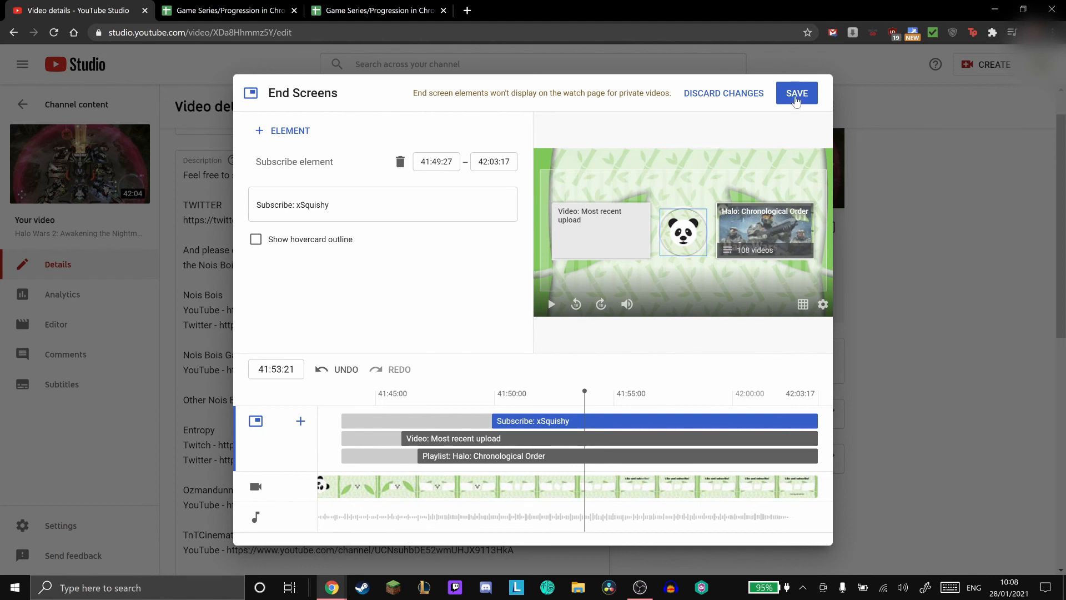
click(796, 97)
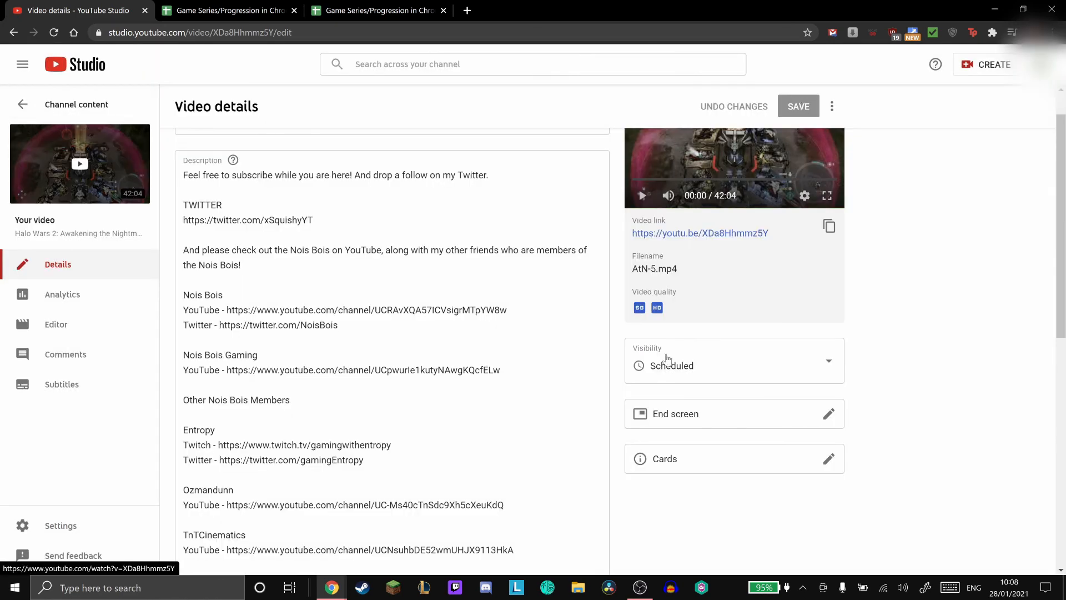
- Reopen the video's end screen, delete its subscribe, video and playlist elements, and save
click(786, 414)
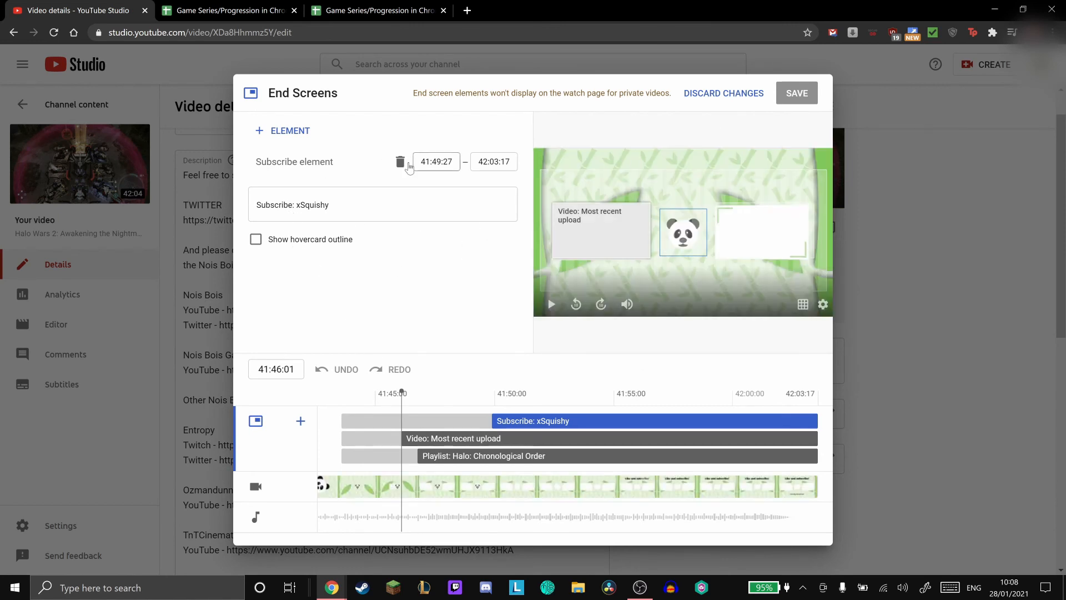
click(401, 162)
click(401, 163)
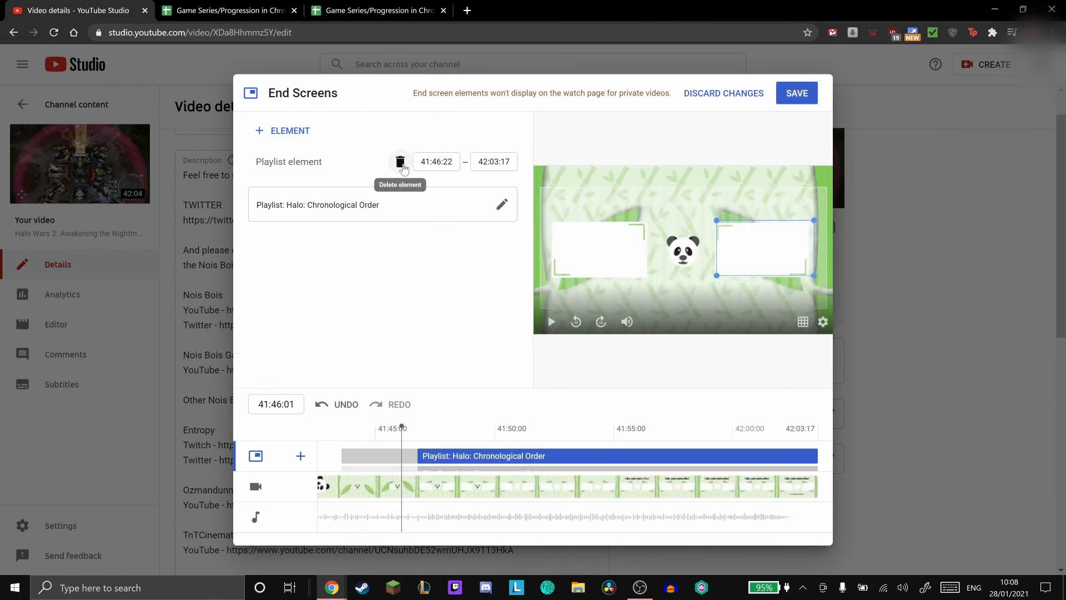
click(401, 163)
click(788, 90)
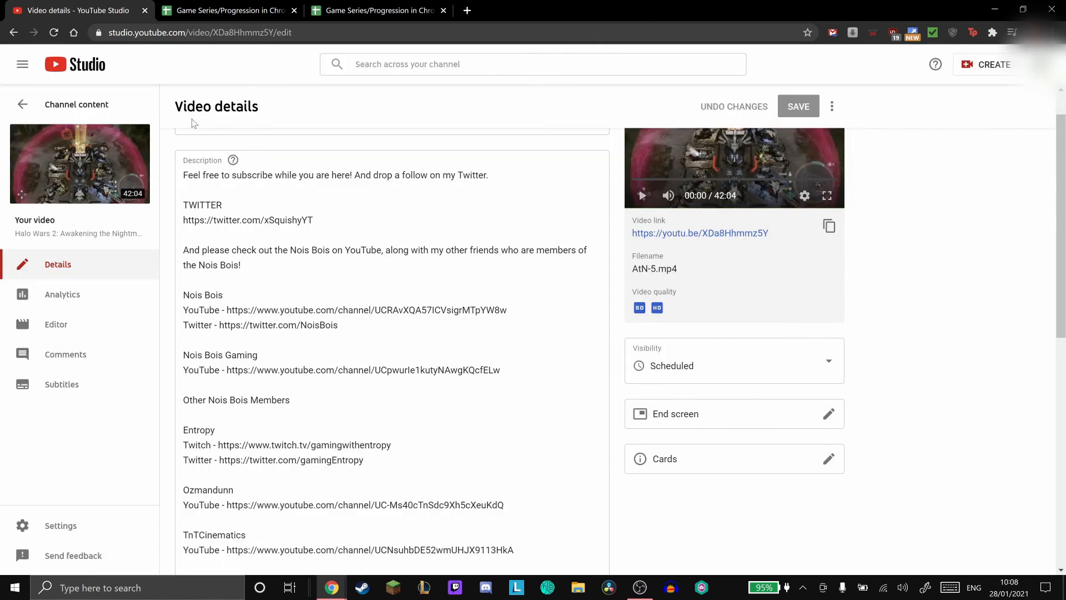
- Leave the video's details and fill the June 30 Awakening the Nightmare: Manifestation cell in the Upload Schedule sheet with orange
click(80, 110)
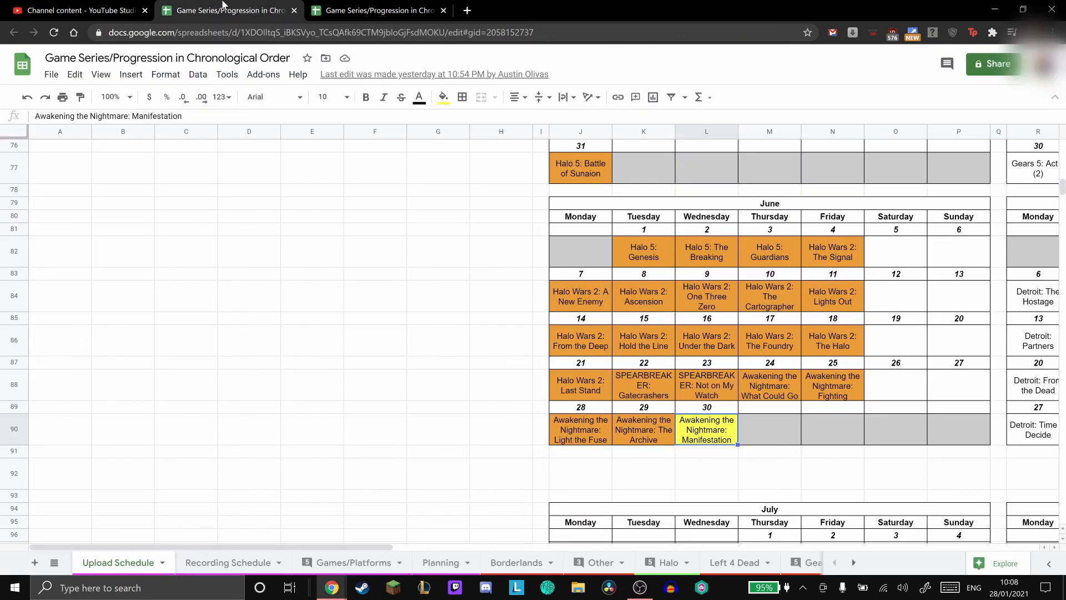
click(227, 10)
click(442, 98)
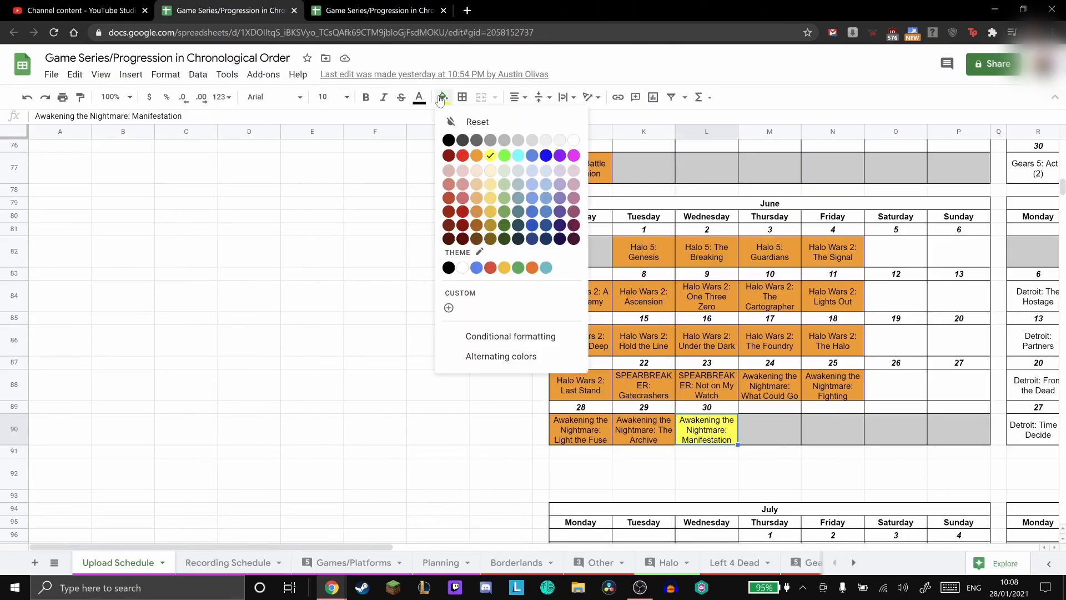
click(477, 158)
- In the Halo sheet, fill the status cell beside the Manifestation mission with cyan
click(335, 10)
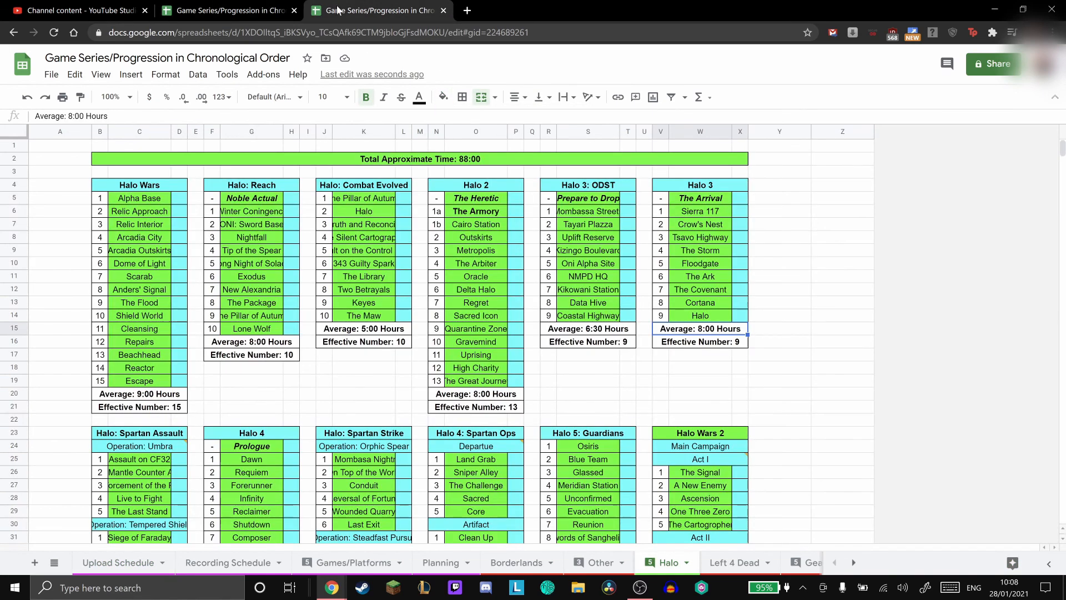
scroll(541, 265, down, 10)
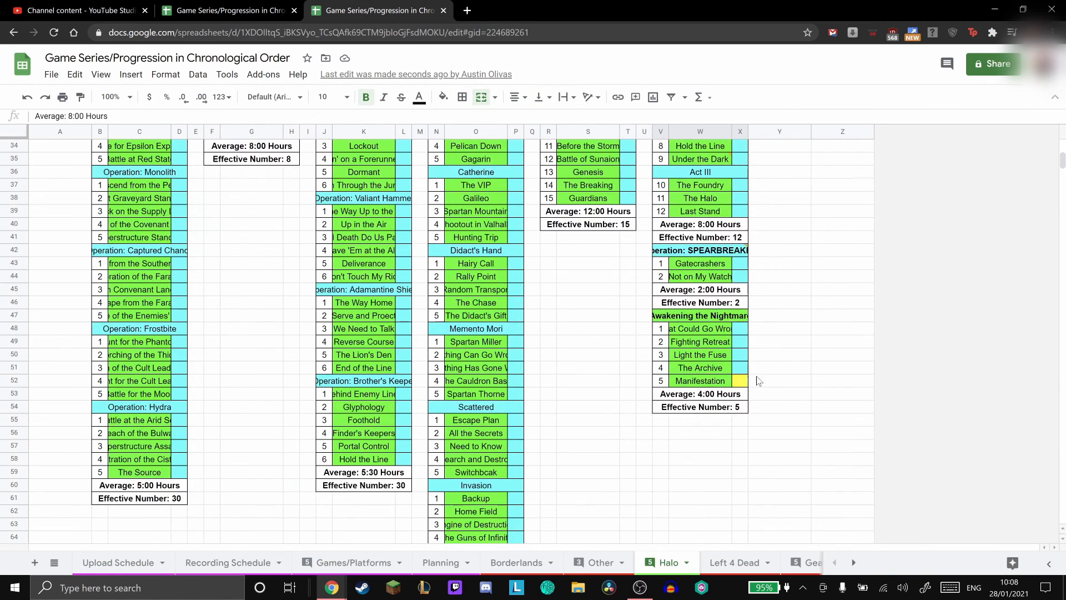
click(739, 383)
click(443, 97)
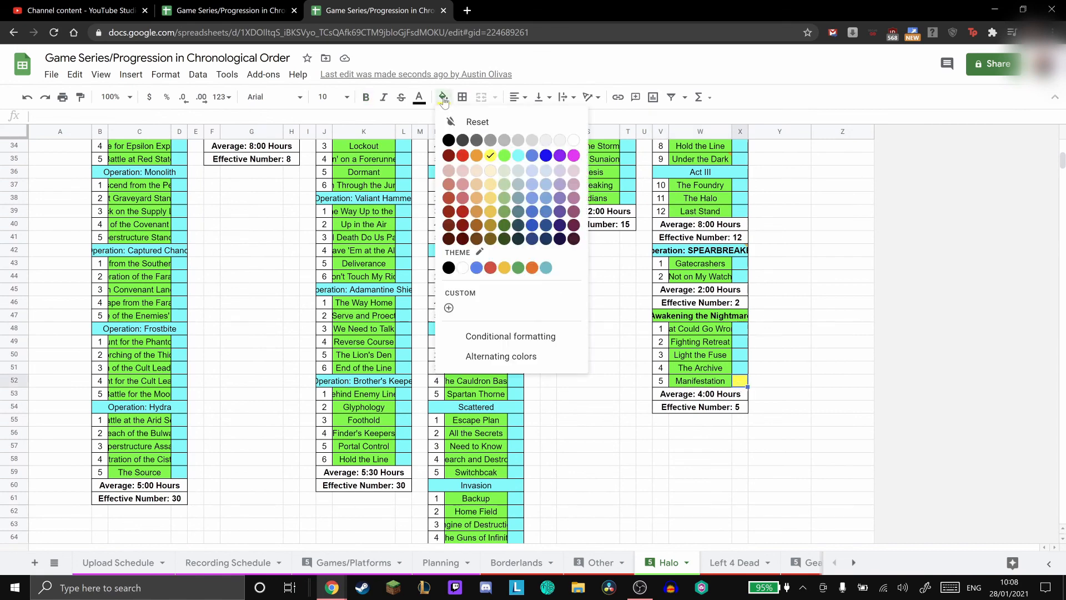
click(515, 159)
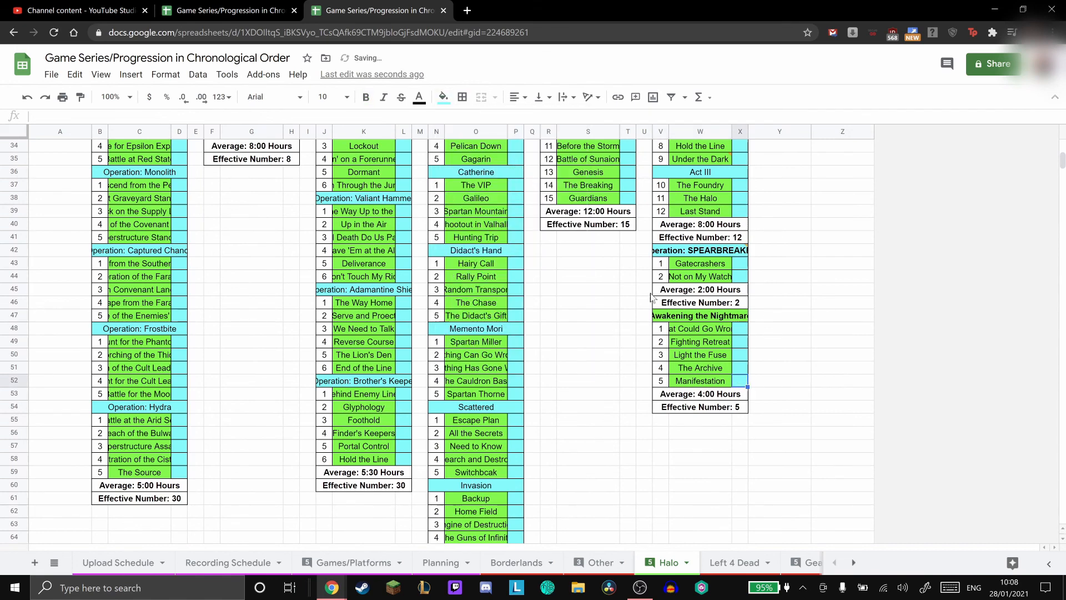
- Fill the Awakening the Nightmare and Halo Wars 2 heading cells with cyan
click(703, 322)
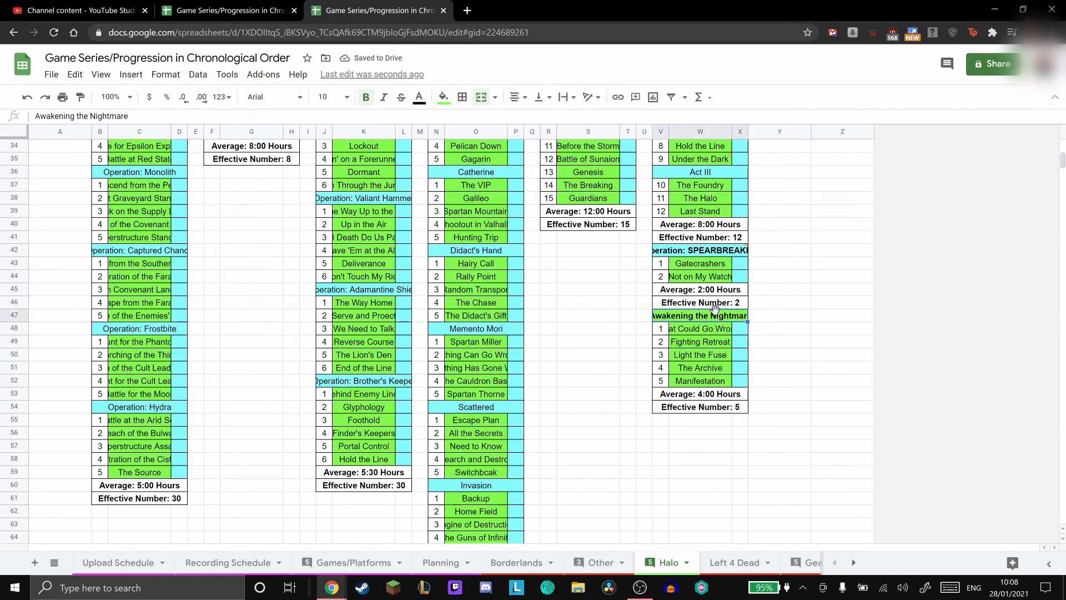
click(443, 97)
click(518, 154)
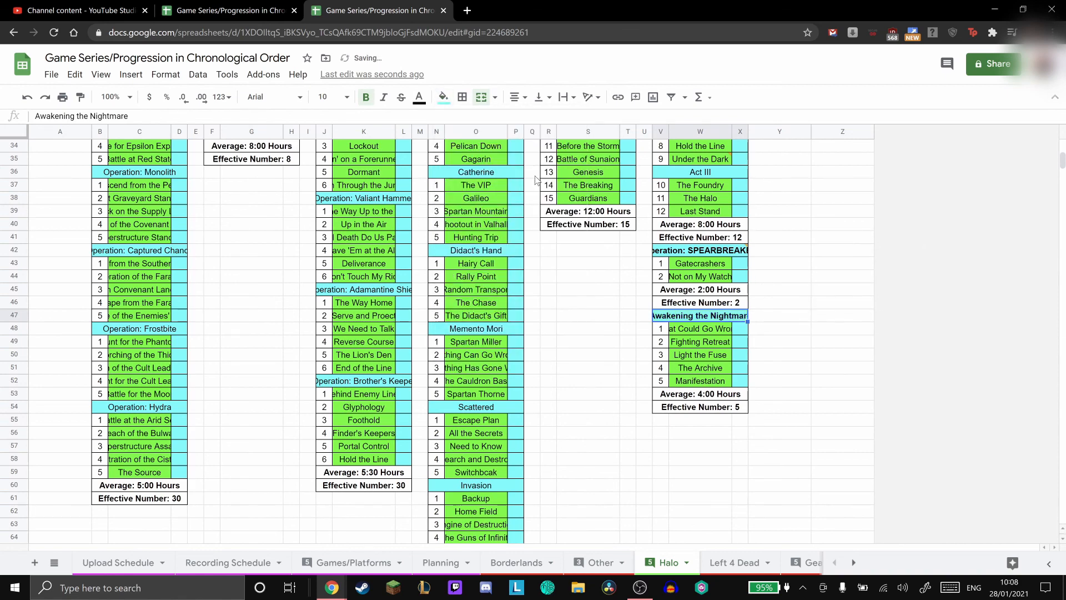
scroll(617, 333, up, 5)
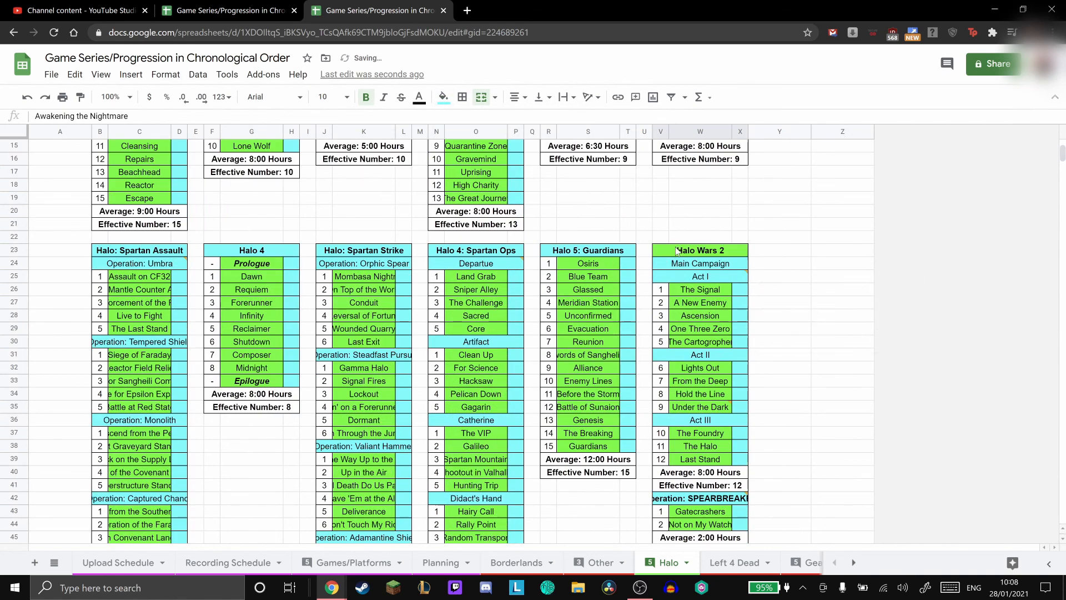
click(677, 251)
click(443, 98)
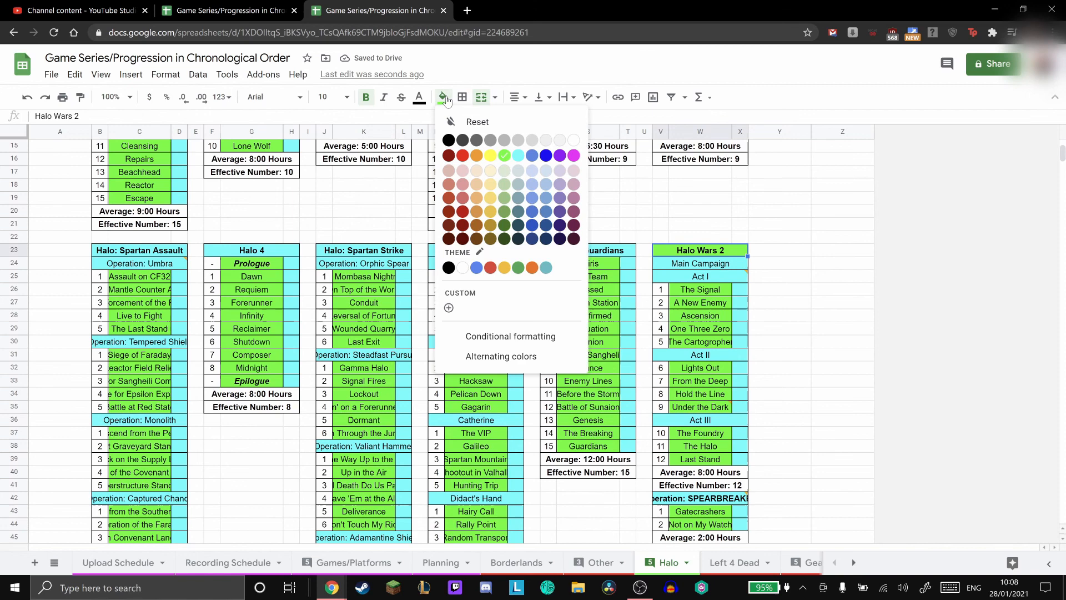
click(518, 155)
- Fill the Total Approximate Time banner of the Halo sheet with cyan
scroll(534, 292, up, 5)
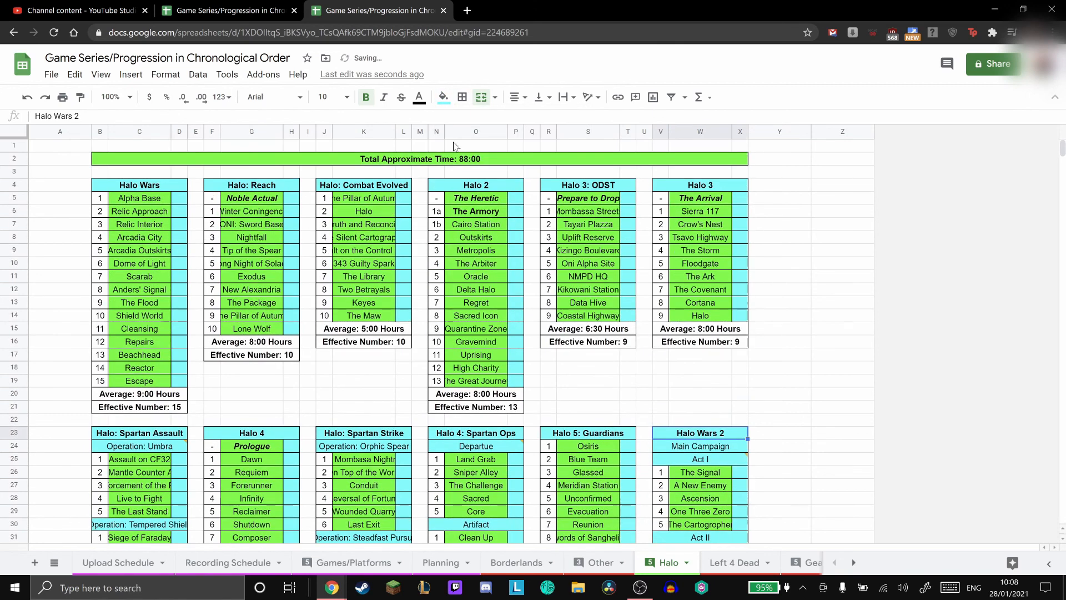
click(459, 161)
click(443, 98)
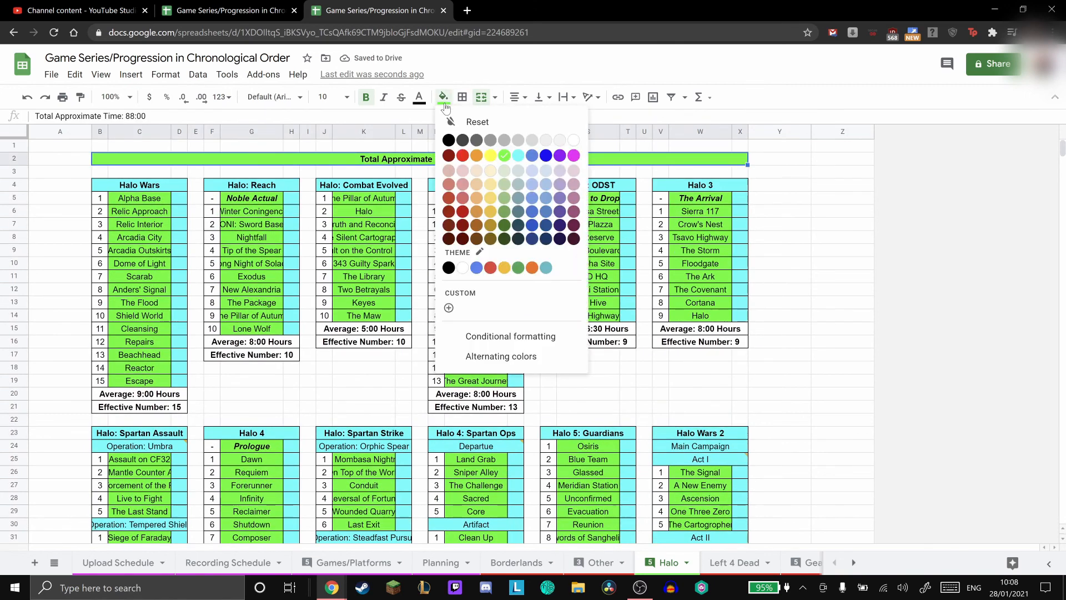
click(517, 156)
key(Right)
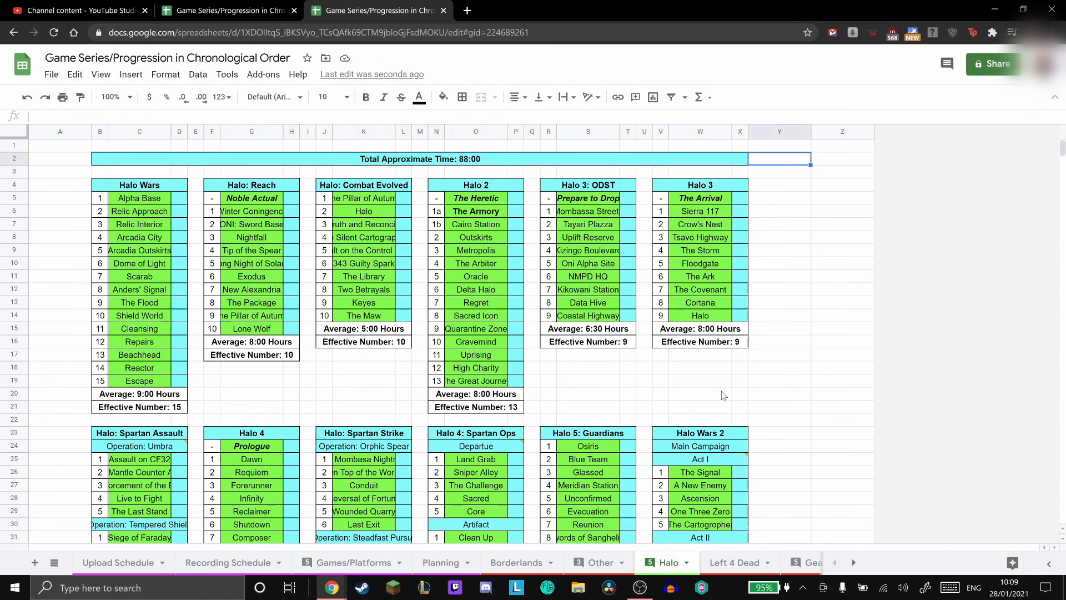